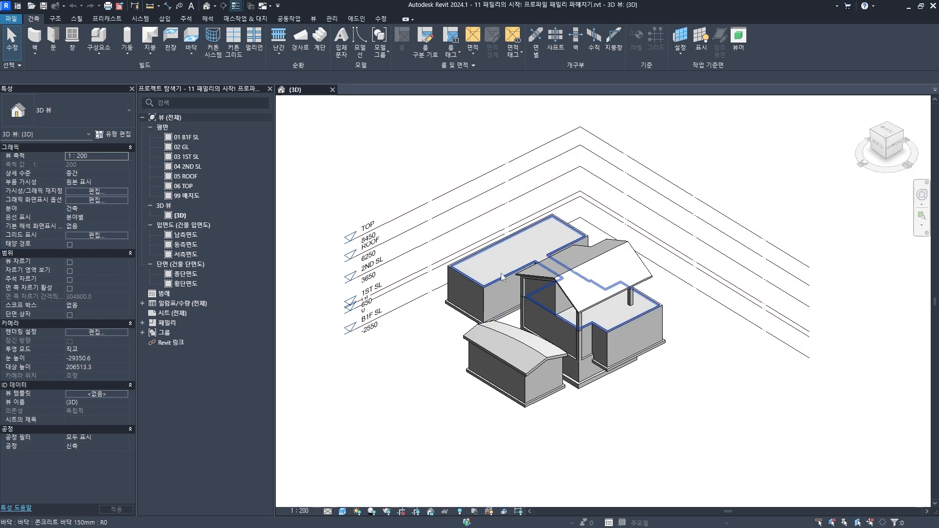
scroll(518, 277, "down", 2)
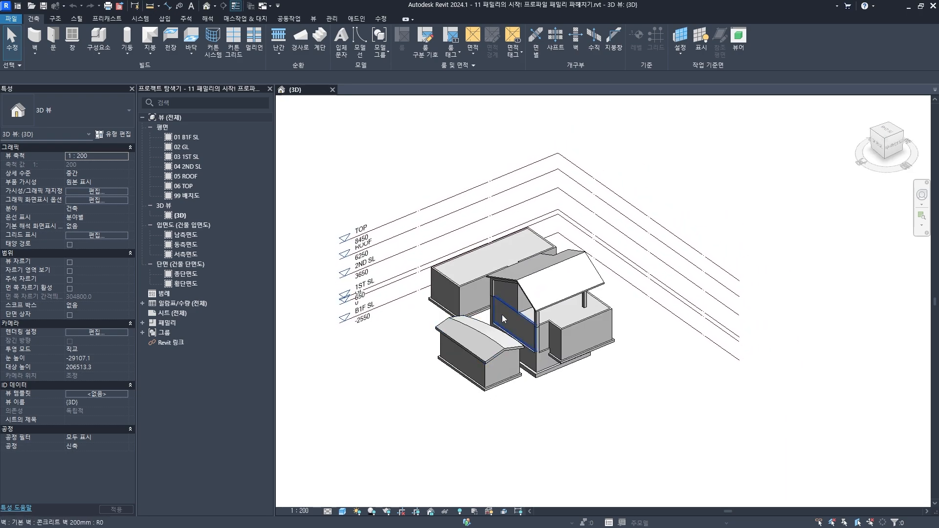
middle_click_drag(489, 264, 522, 323, "shift")
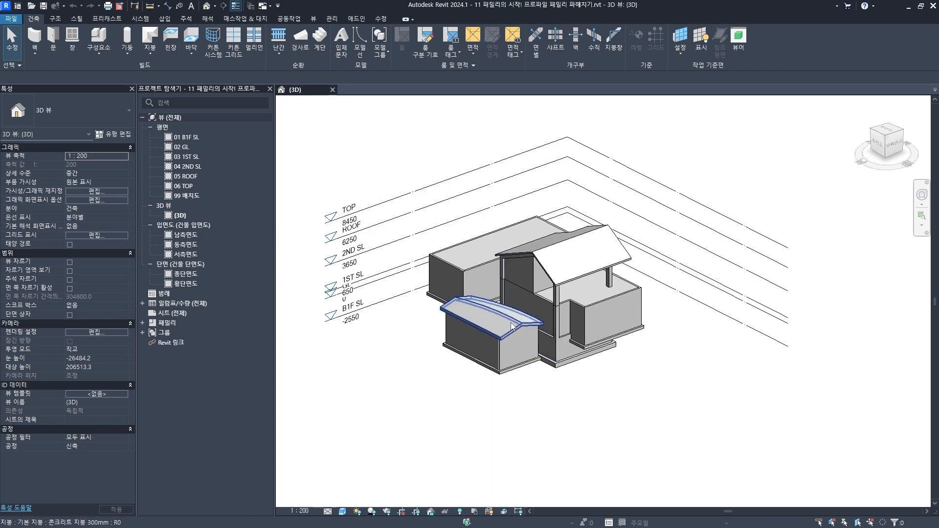
mouse_move(512, 326)
middle_mouse_down()
mouse_move(525, 348)
mouse_move(516, 338)
middle_mouse_up()
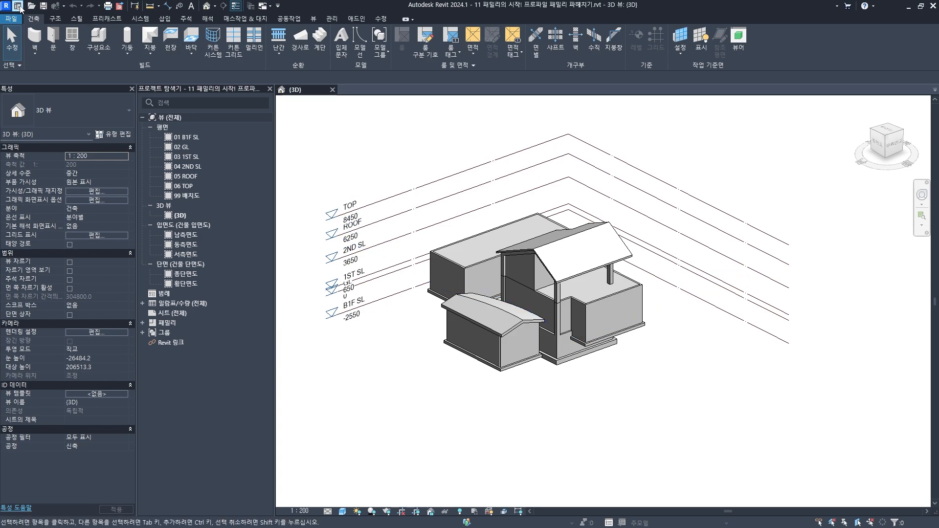
- Examine the options for opening and creating models and families on the Home screen, and return to the 3D view
left_click(18, 6)
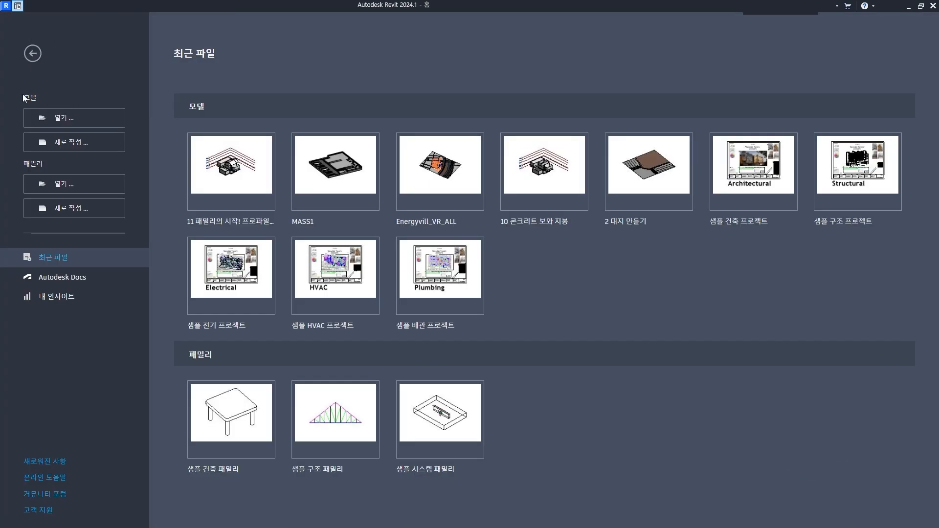
mouse_move(42, 96)
left_mouse_down()
mouse_move(37, 111)
mouse_move(87, 152)
left_mouse_up()
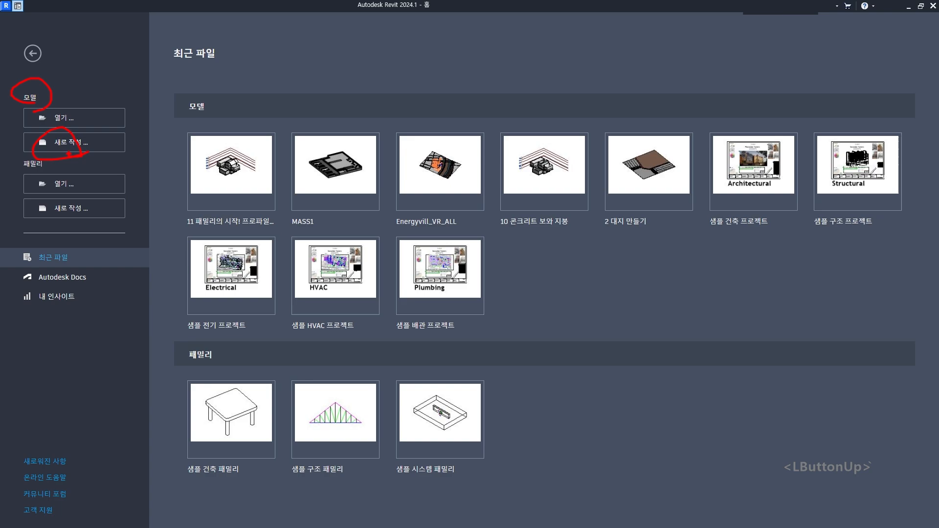
key("Escape")
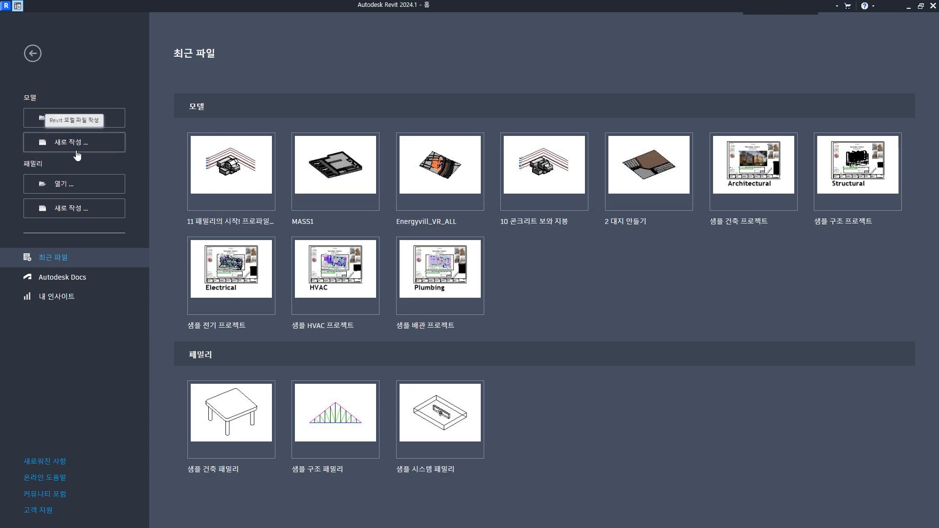
left_click_drag(23, 162, 93, 157)
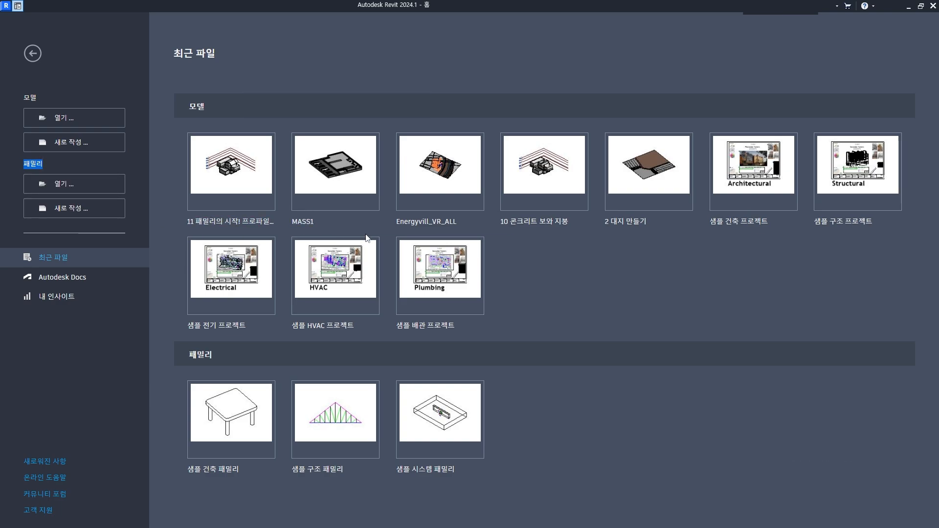
mouse_move(374, 221)
left_mouse_down()
mouse_move(378, 264)
mouse_move(440, 272)
left_mouse_up()
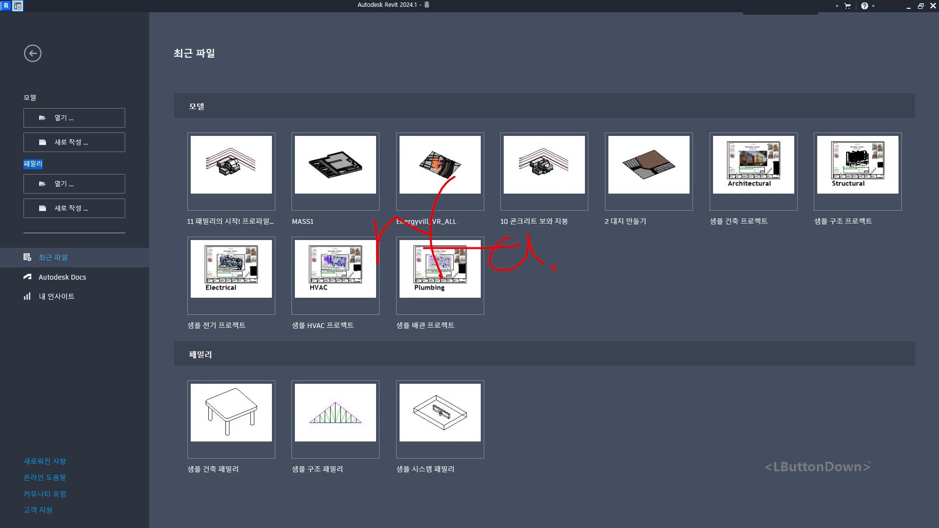
left_click_drag(554, 268, 552, 268)
mouse_move(314, 285)
left_mouse_down()
mouse_move(664, 185)
mouse_move(387, 305)
left_mouse_up()
left_click_drag(505, 198, 588, 199)
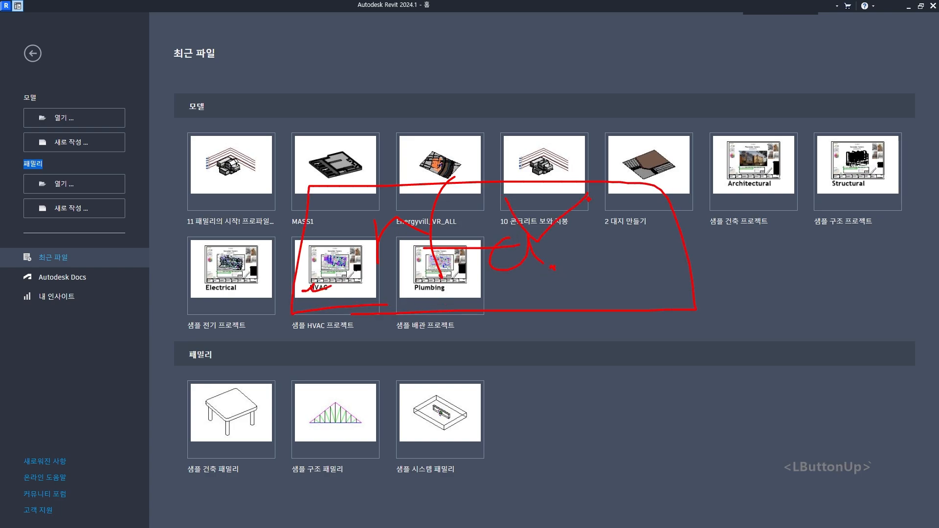
key("Escape")
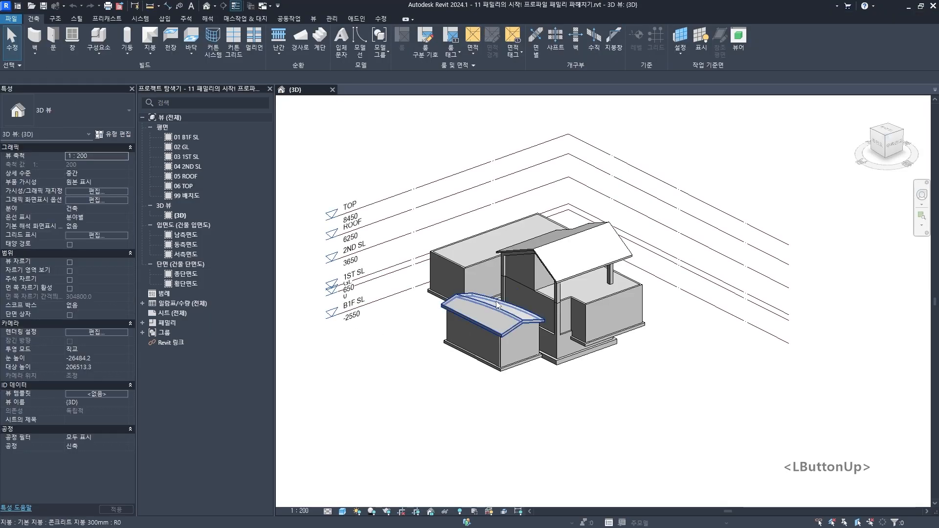
scroll(496, 302, "down", 1)
middle_click_drag(496, 302, 425, 294)
middle_click_drag(425, 294, 446, 328, "shift")
middle_click_drag(396, 212, 470, 242)
left_click(11, 20)
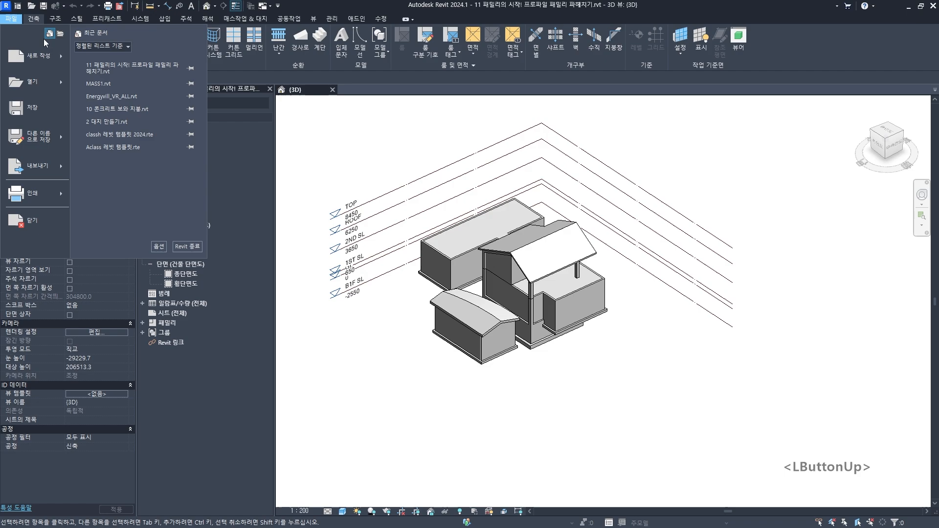
mouse_move(62, 55)
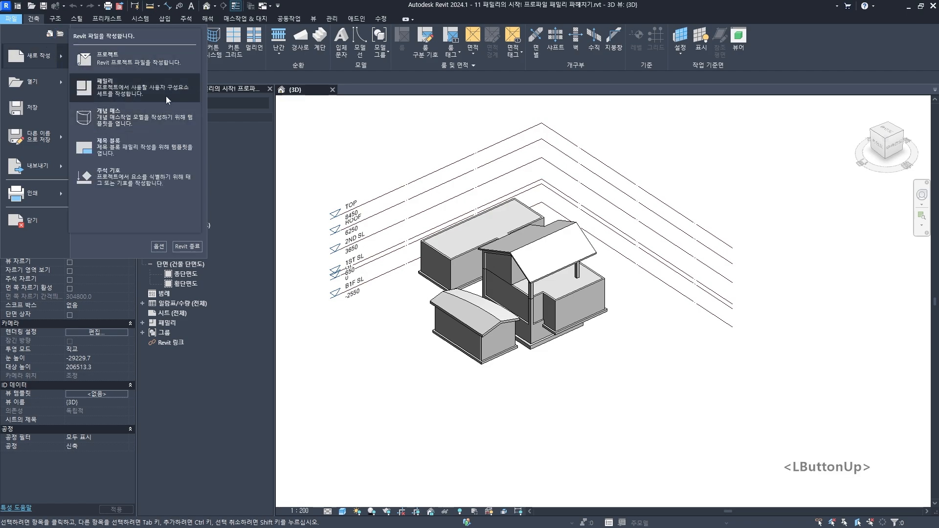
left_click(128, 94)
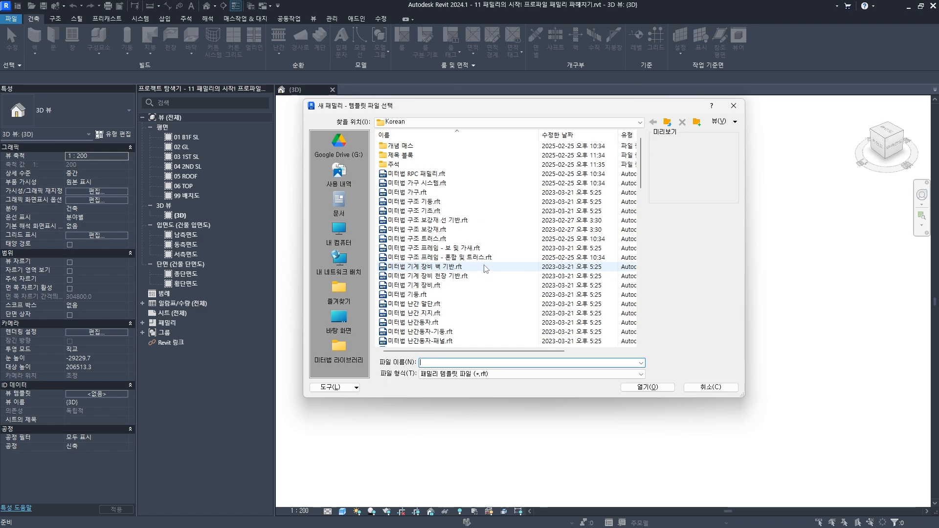
left_click(711, 387)
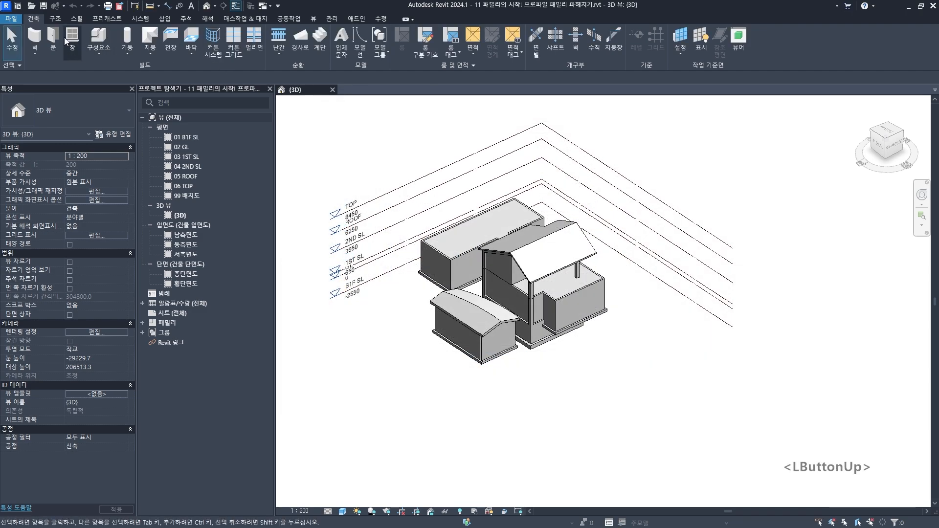
- Start creating a new family so that a template file can be chosen from the Korean folder
left_click(14, 19)
mouse_move(65, 54)
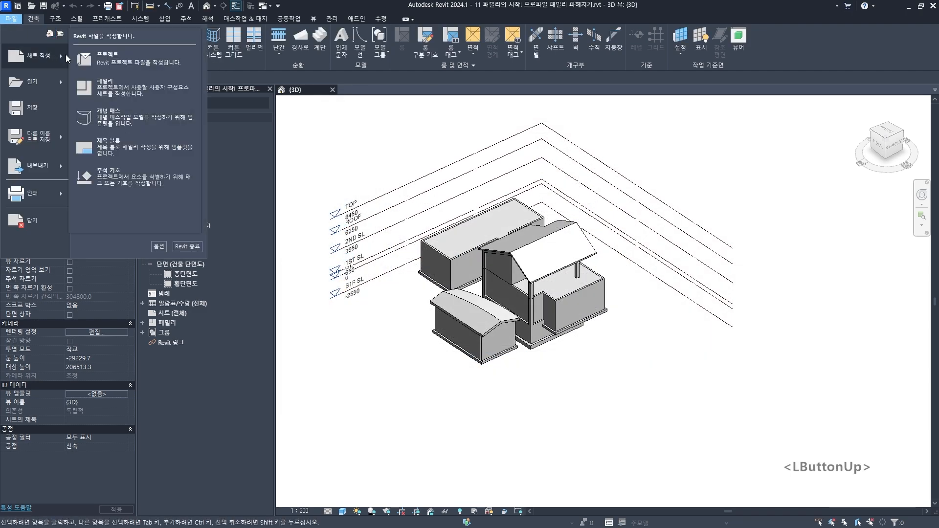
left_click(124, 89)
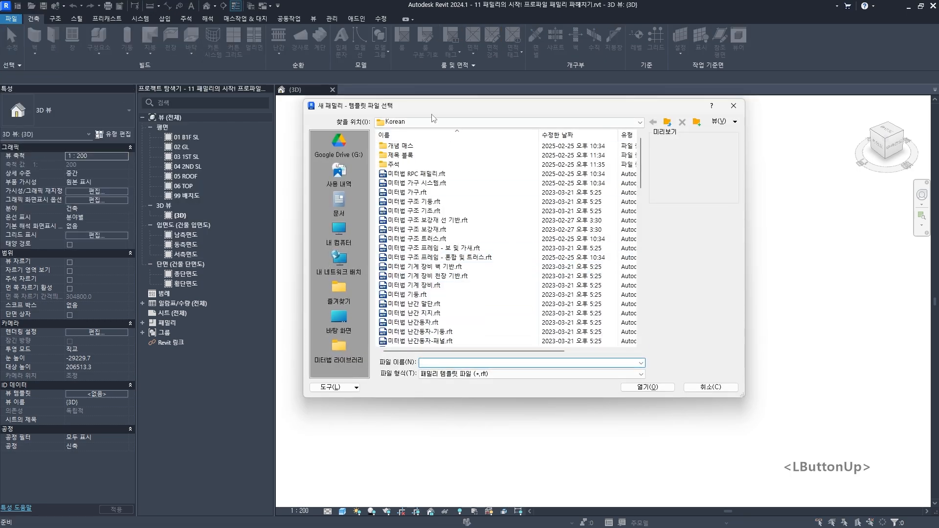
left_click_drag(432, 108, 406, 103)
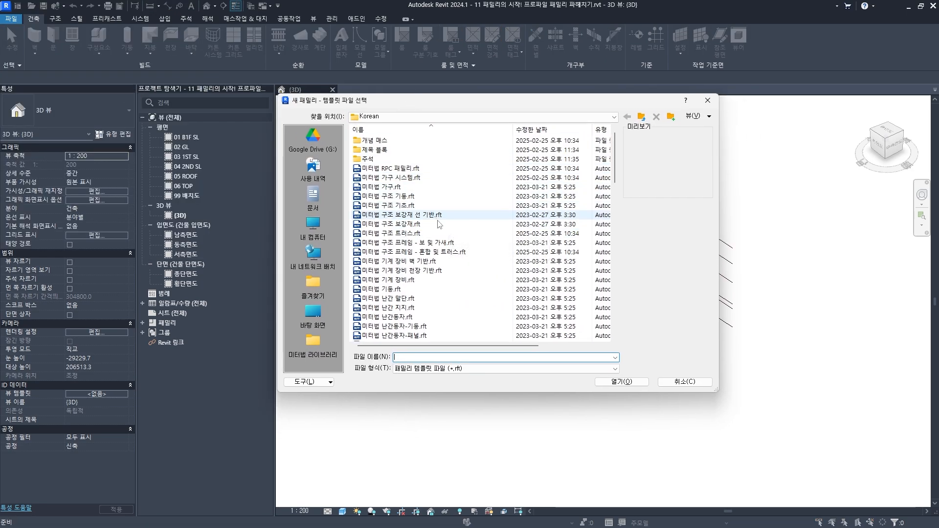
- Browse the Korean family templates and preview the furniture template 미터법 가구.rft and the door template 미터법 문.rft
scroll(432, 273, "down", 3)
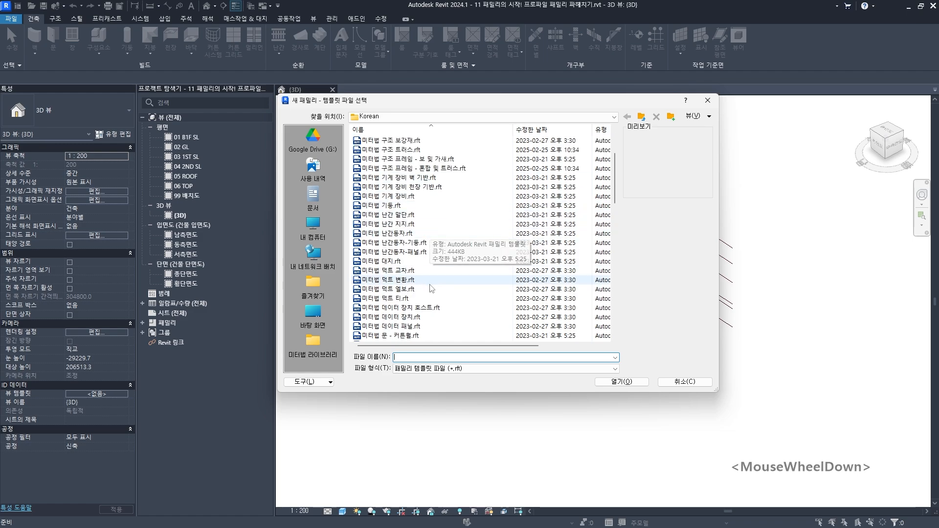
scroll(431, 289, "down", 3)
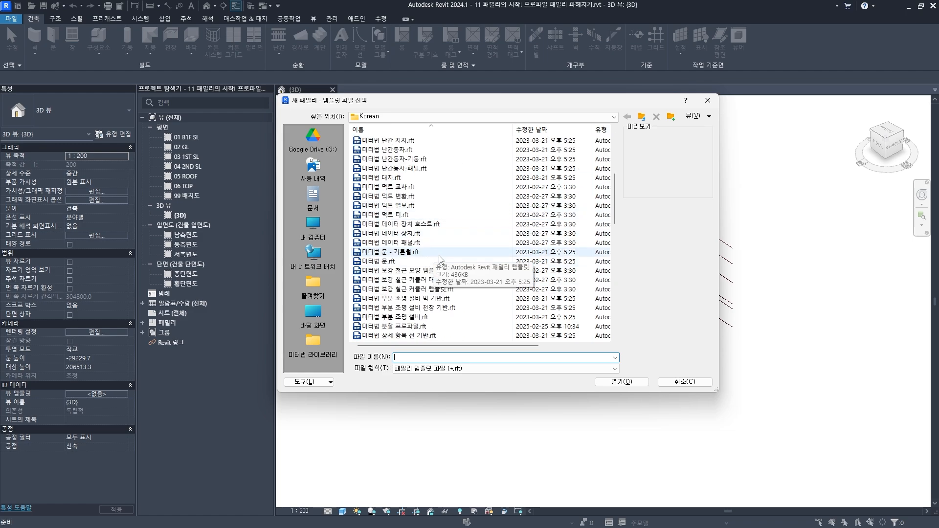
scroll(440, 256, "up", 6)
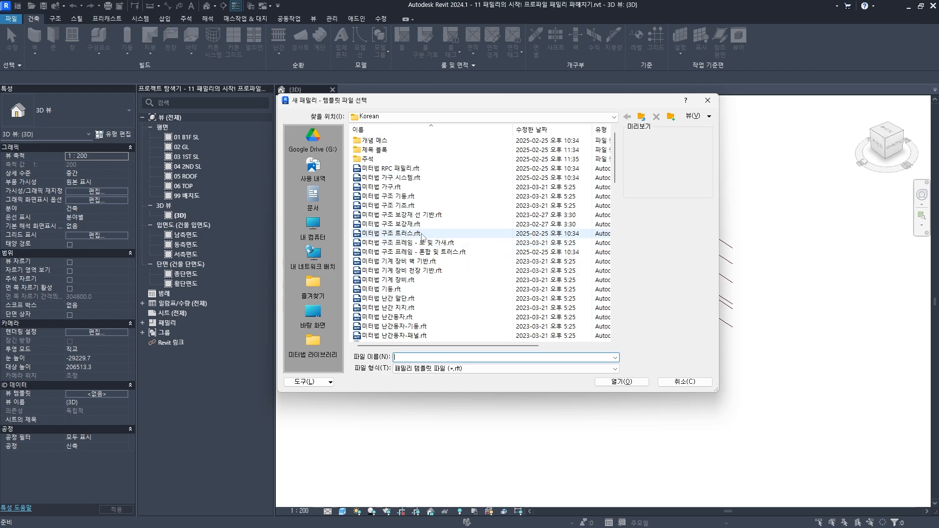
scroll(423, 240, "down", 2)
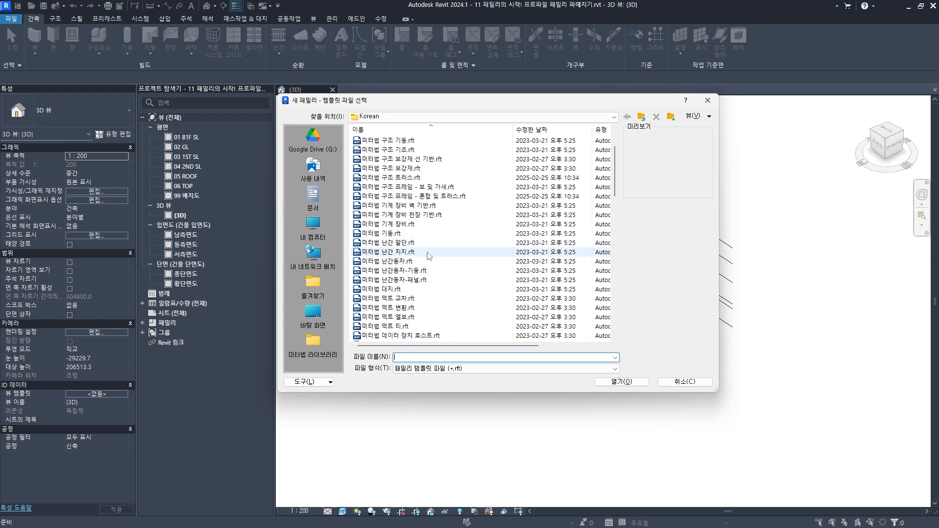
scroll(401, 216, "up", 1)
scroll(401, 171, "up", 1)
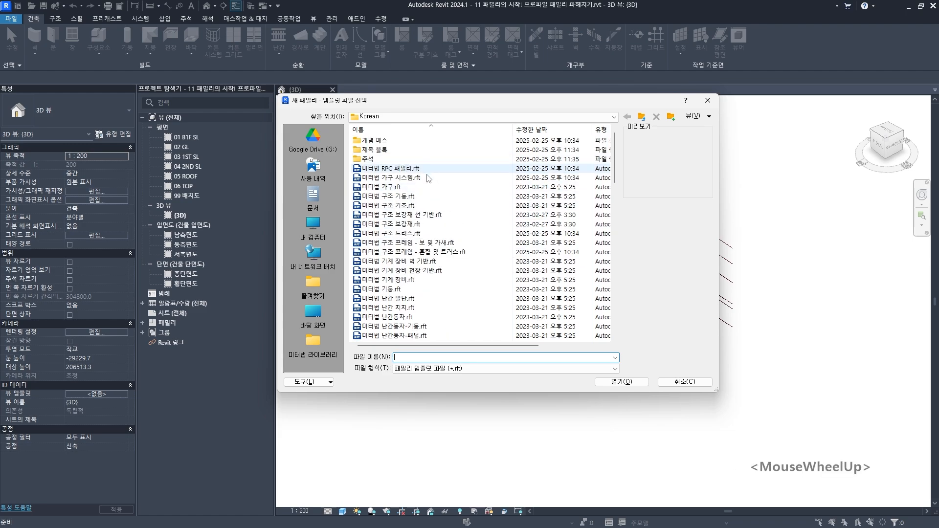
left_click(401, 188)
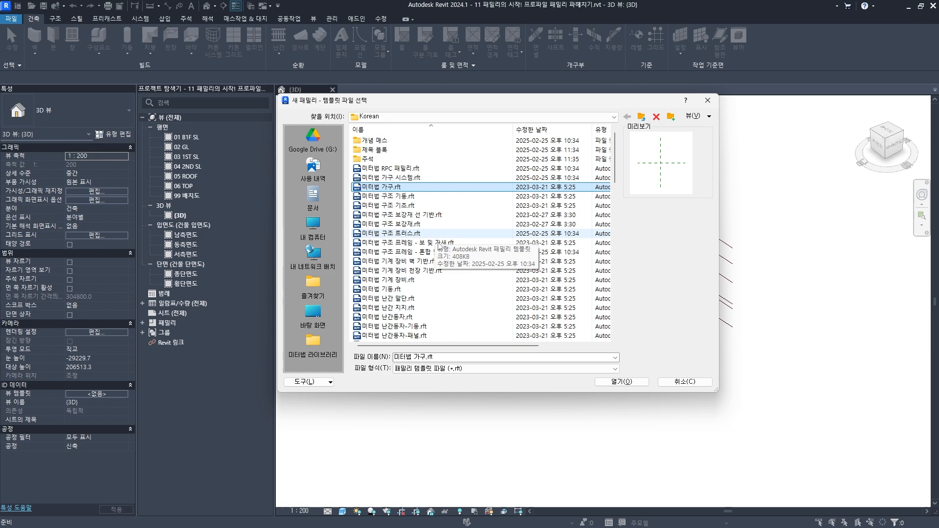
scroll(431, 267, "down", 1)
scroll(431, 267, "down", 5)
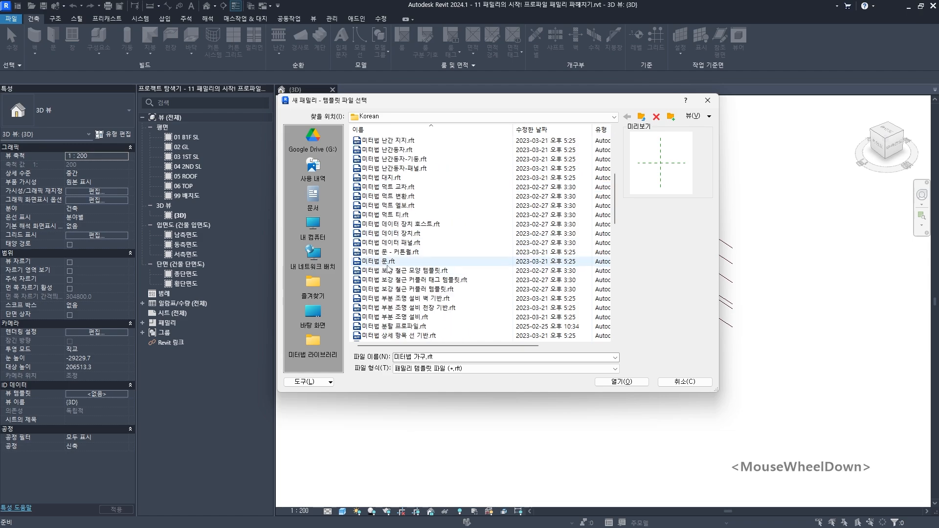
left_click(391, 262)
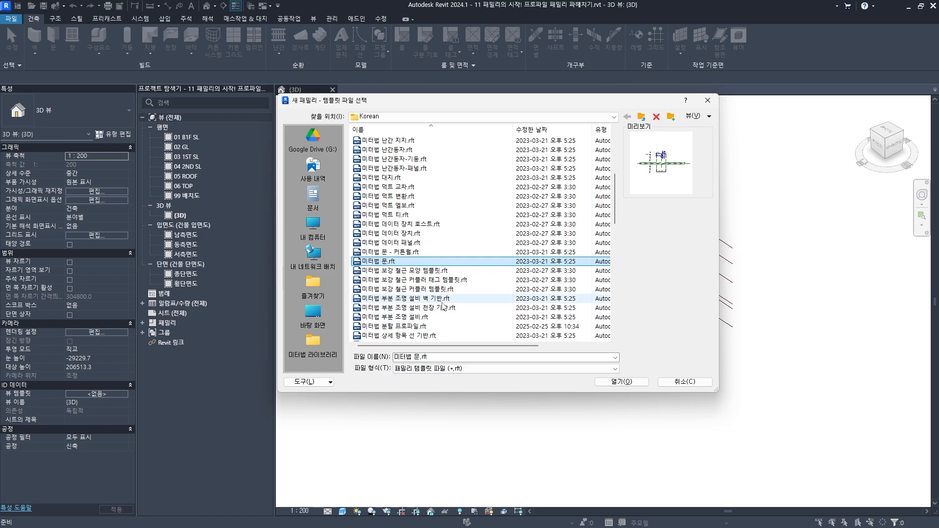
- Preview the lighting fixture templates 미터법 부분 조명 설비.rft and 미터법 부분 조명 설비 천장 기반.rft
scroll(464, 277, "down", 1)
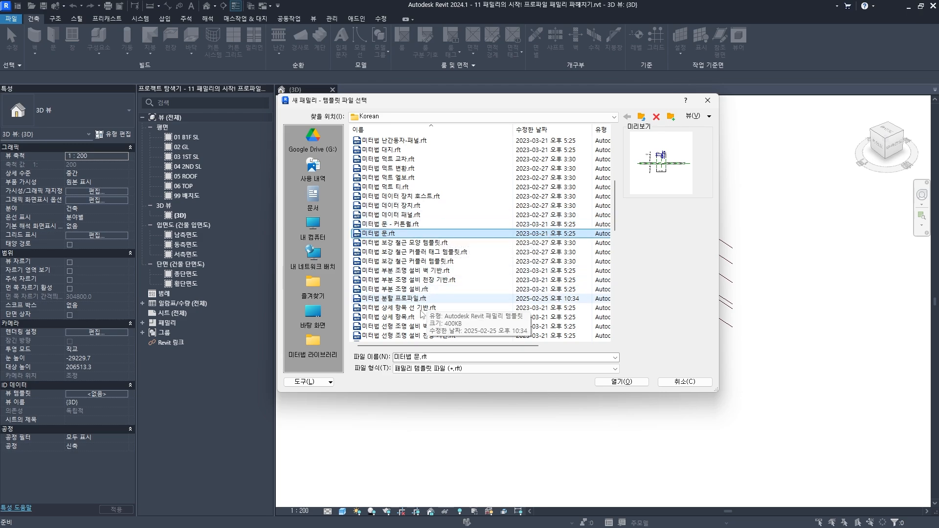
scroll(422, 313, "down", 1)
left_click(408, 262)
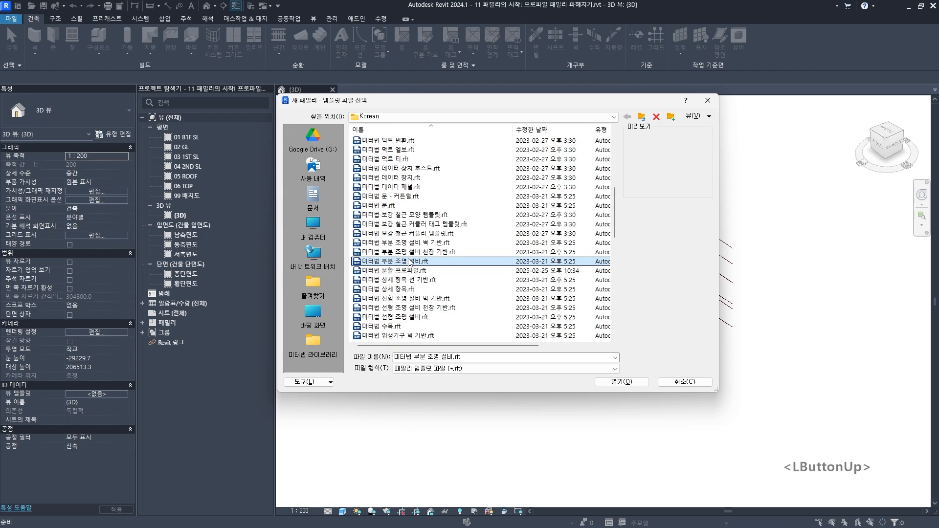
left_click(403, 252)
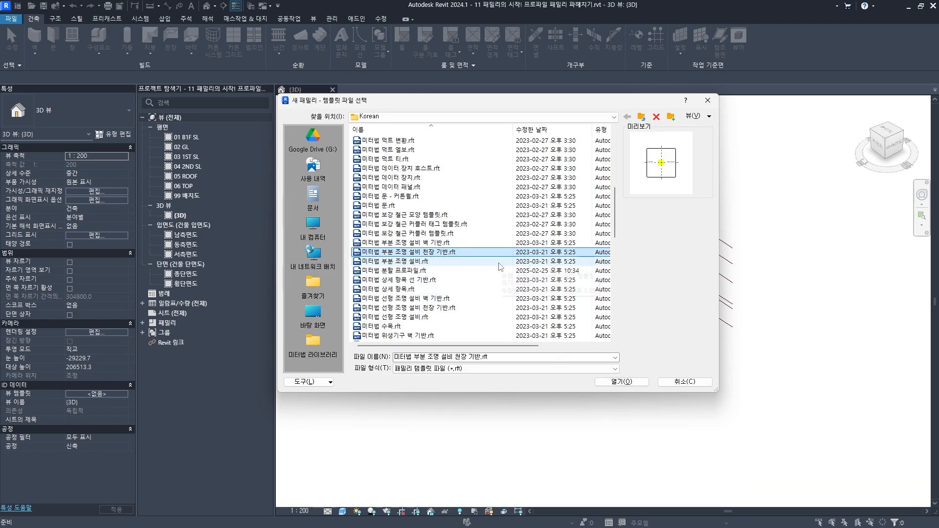
- Select the generic profile template 미터법 프로파일.rft for the new family
scroll(494, 269, "down", 1)
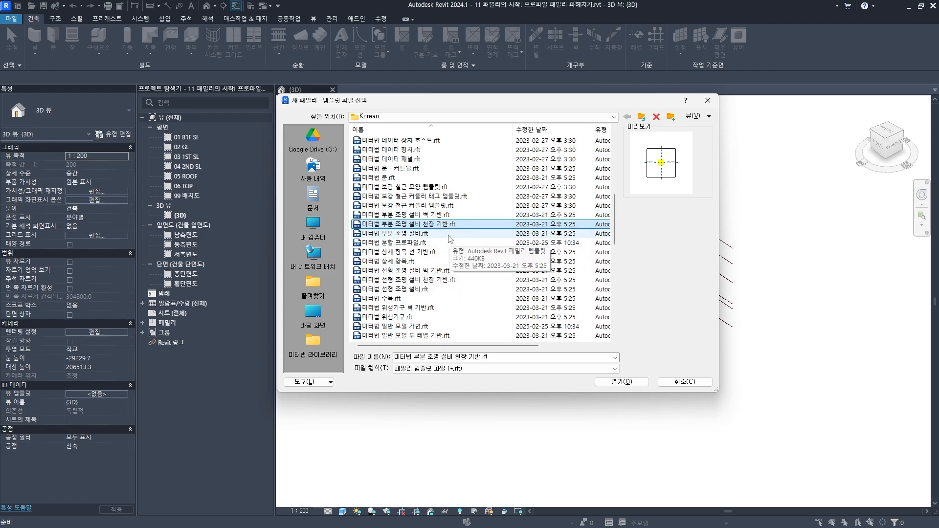
scroll(454, 255, "up", 2)
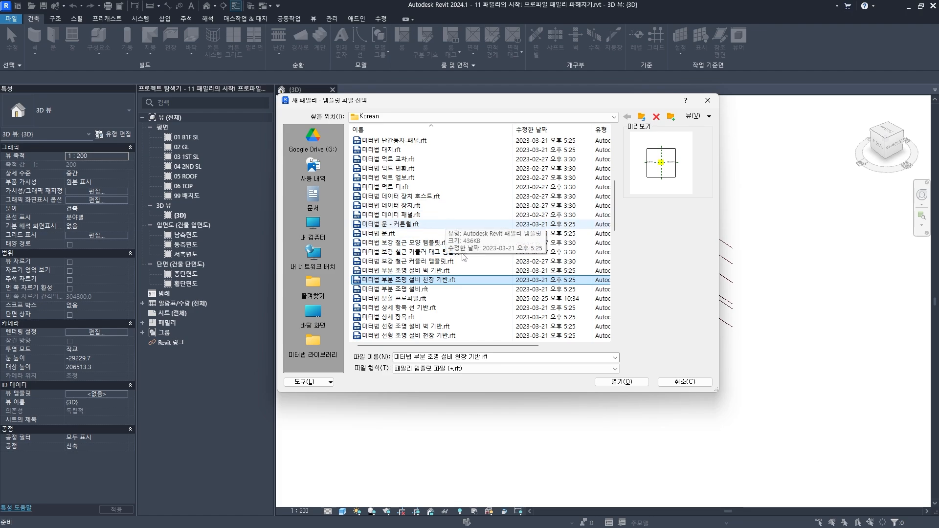
scroll(452, 245, "down", 3)
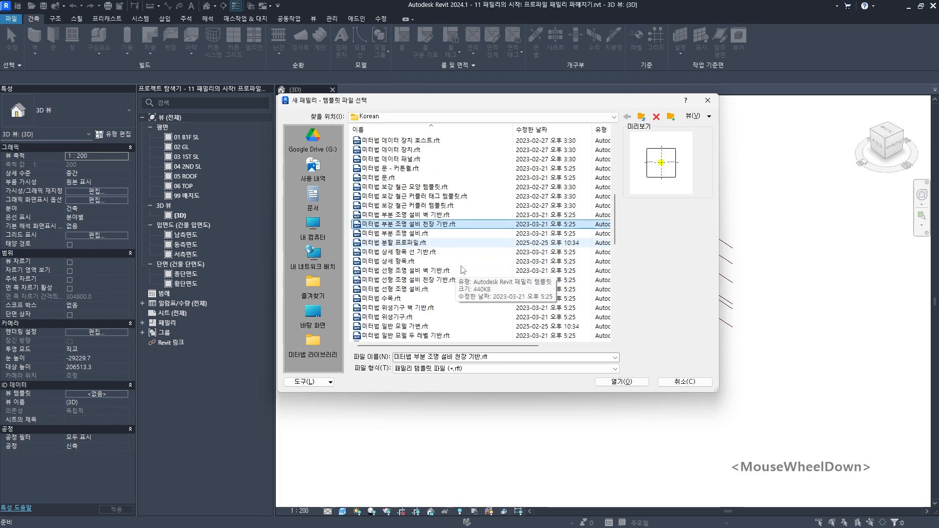
scroll(428, 210, "down", 2)
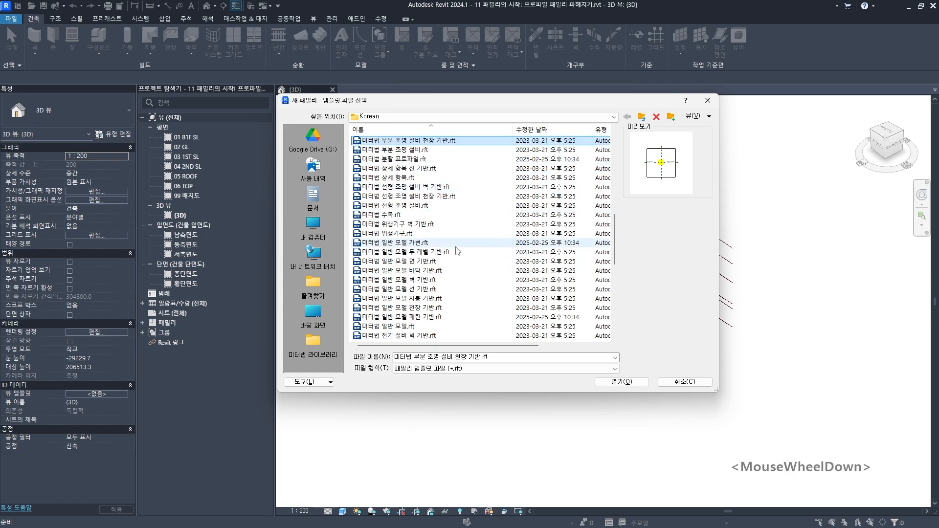
scroll(419, 226, "down", 5)
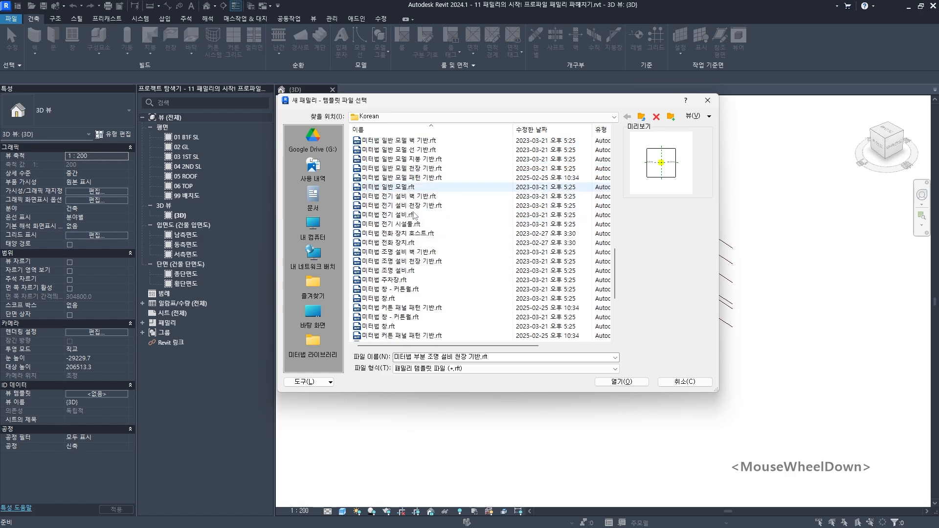
scroll(419, 226, "down", 3)
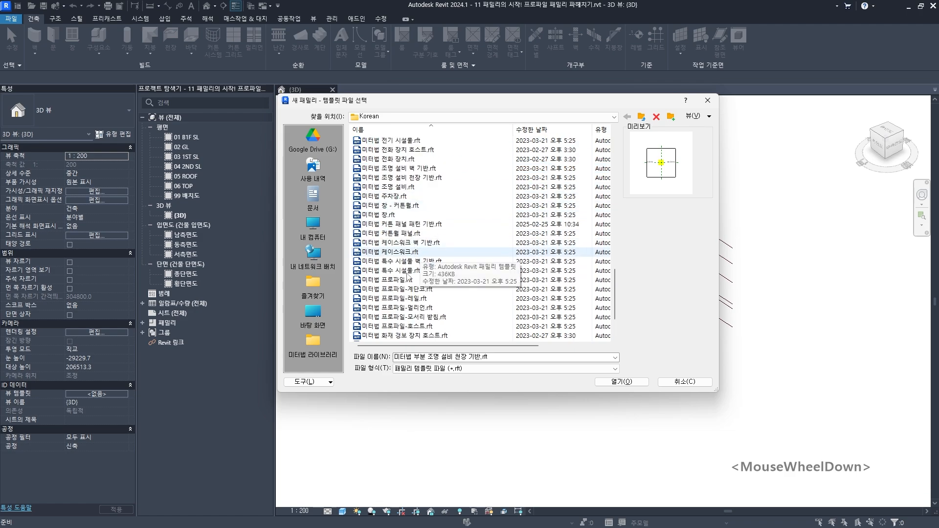
left_click(390, 281)
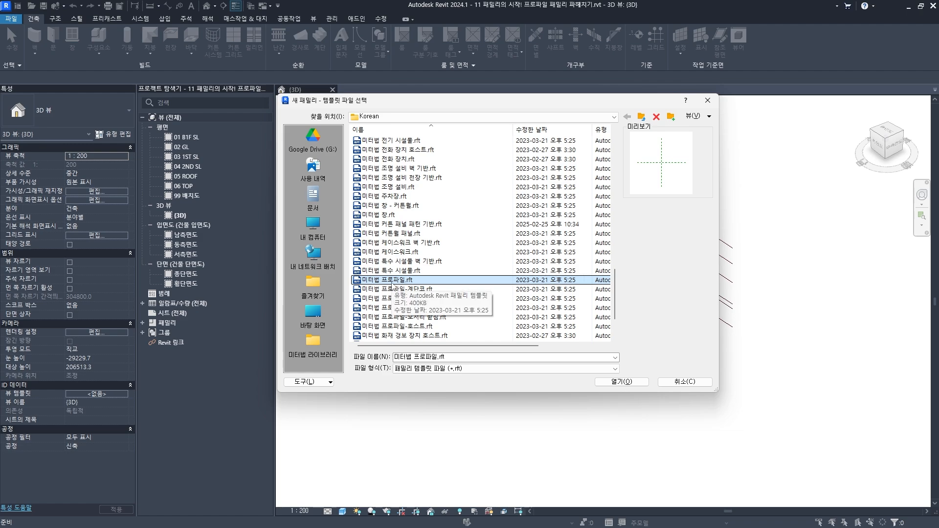
- Create the new family from the selected profile template, view the project's 3D model, and return to the family's 참조 레벨 view
left_click(624, 384)
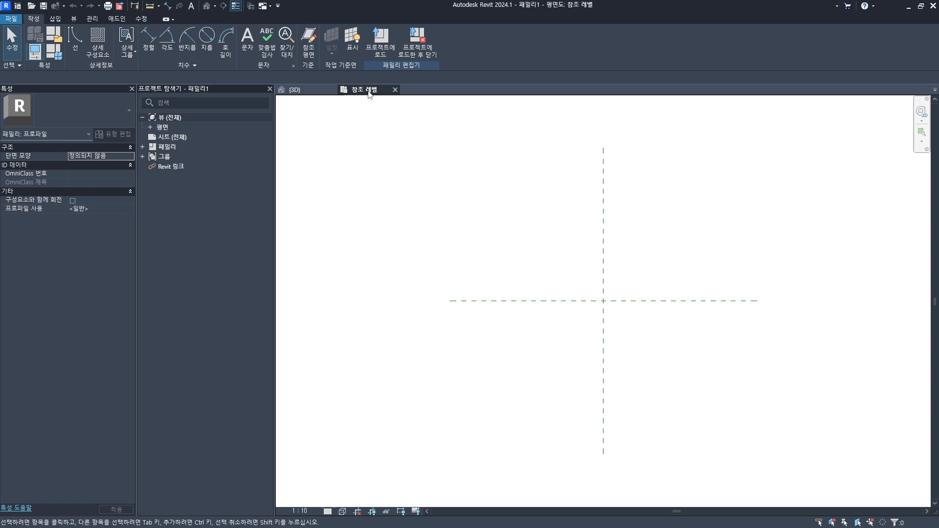
left_click(300, 94)
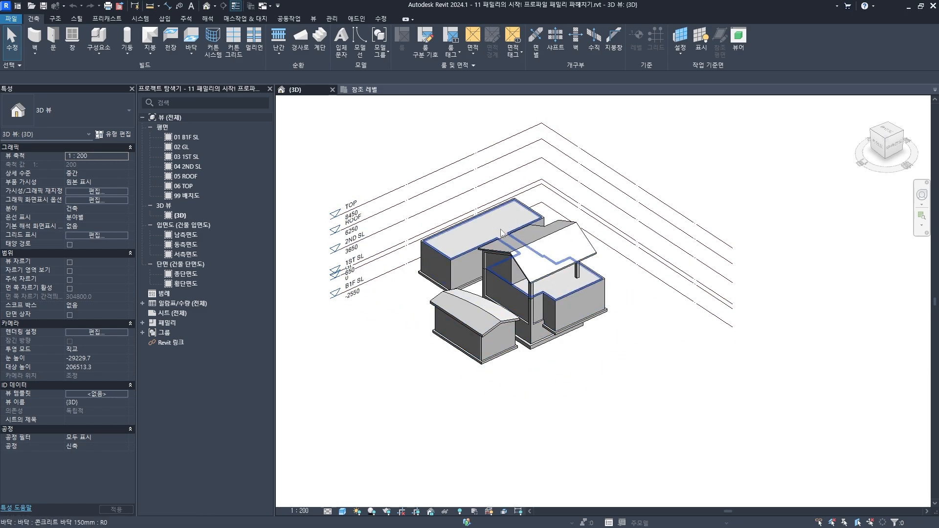
left_click(374, 91)
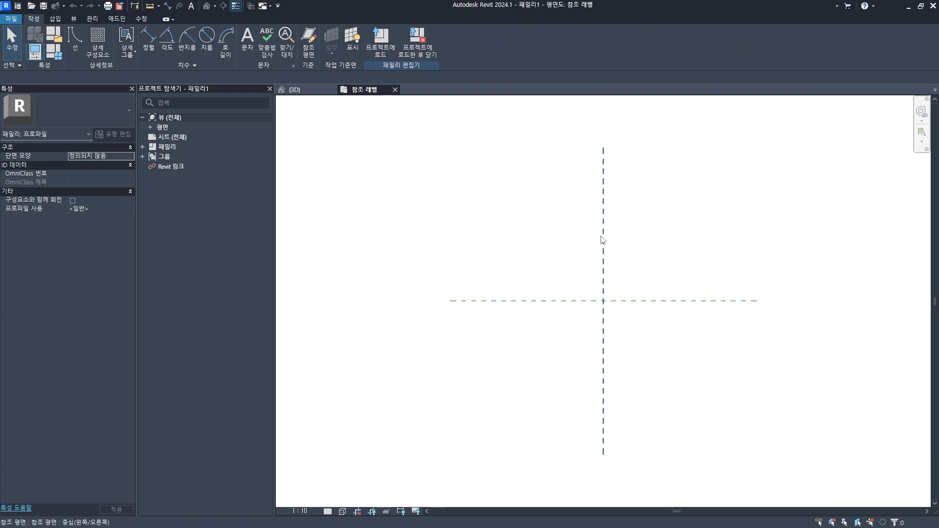
scroll(580, 249, "down", 1)
middle_click_drag(557, 267, 520, 257)
middle_click_drag(480, 218, 479, 239)
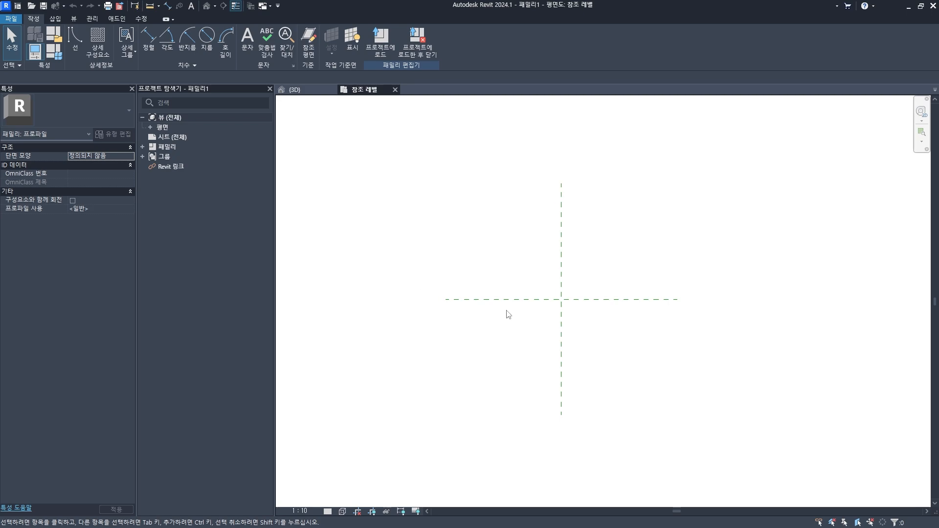
middle_click_drag(508, 315, 488, 301)
scroll(489, 298, "up", 1)
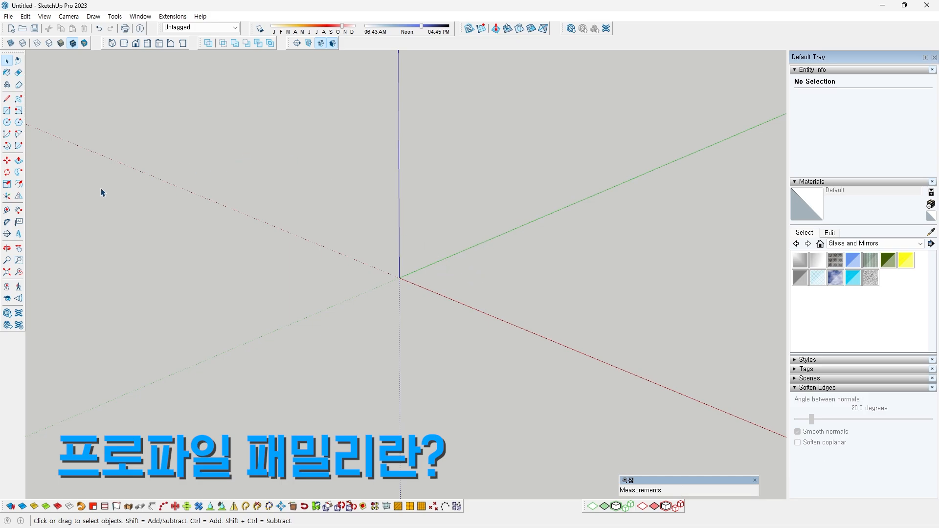
left_click_drag(11, 164, 24, 182, "ctrl")
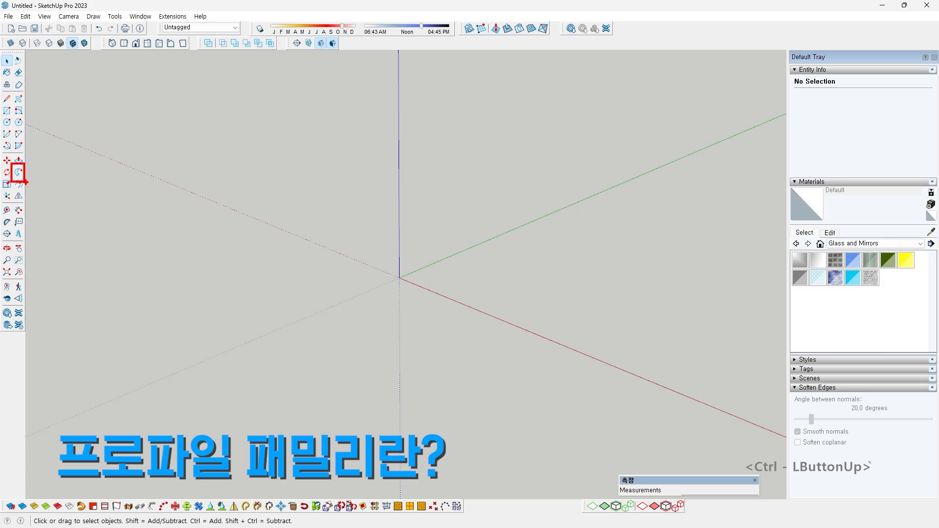
mouse_move(55, 142)
left_mouse_down()
mouse_move(25, 169)
mouse_move(50, 171)
left_mouse_up()
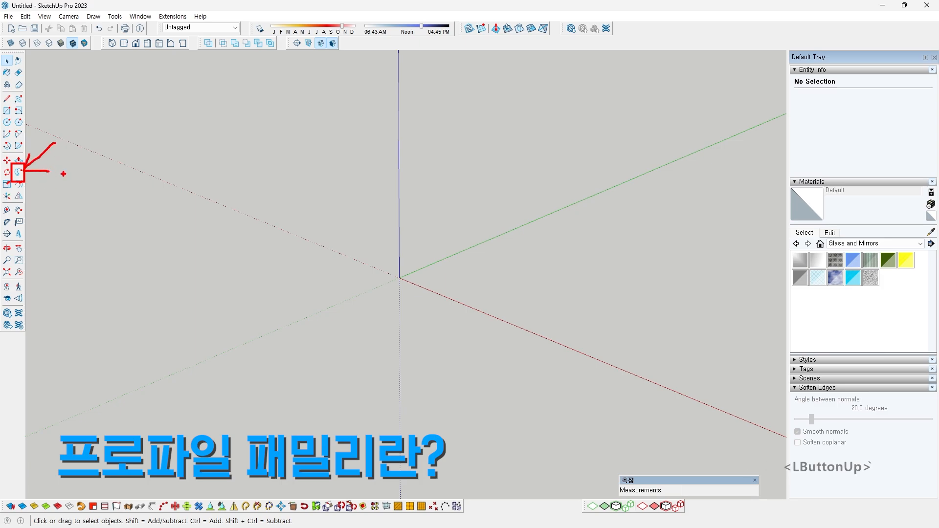
key("Escape")
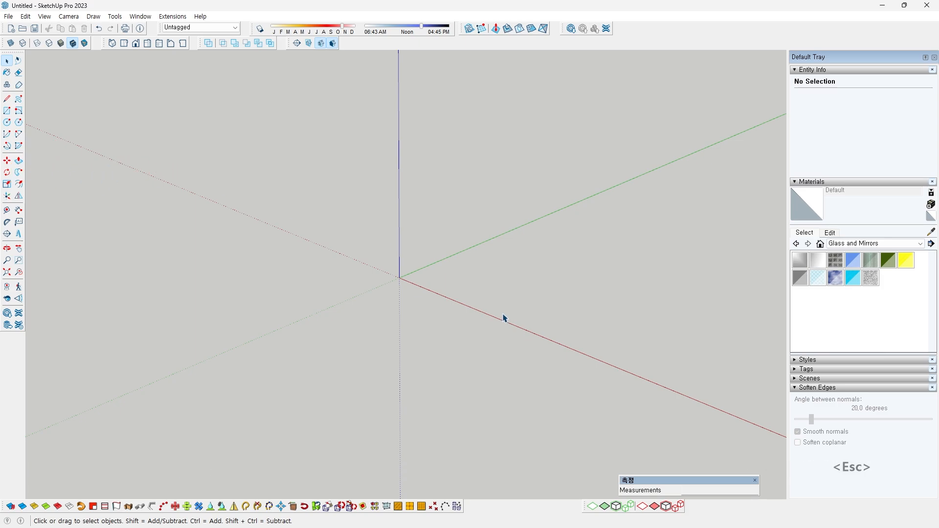
- In SketchUp, draw an open ground path of two connected edges from the red axis, about 10,668 mm in total, and select it
middle_click_drag(504, 318, 482, 338, "shift")
key("l")
left_click(455, 344)
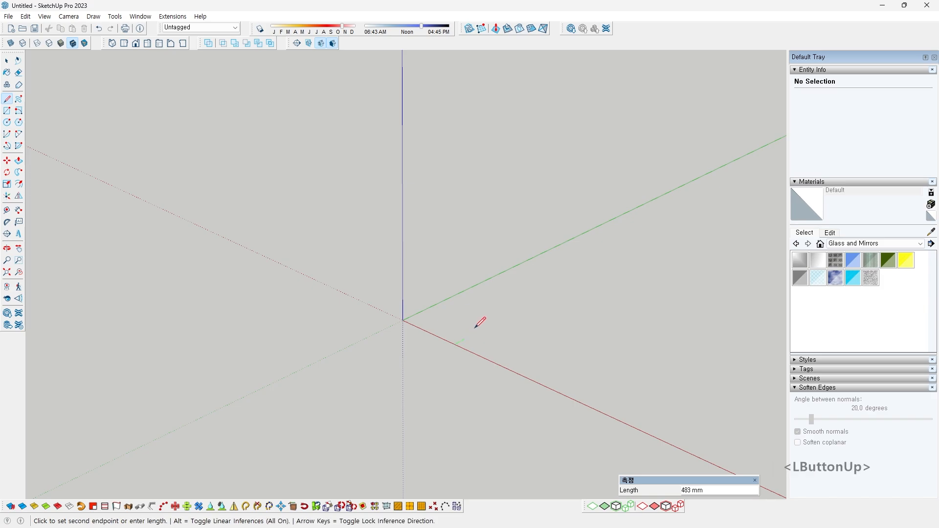
left_click(573, 279)
left_click(636, 298)
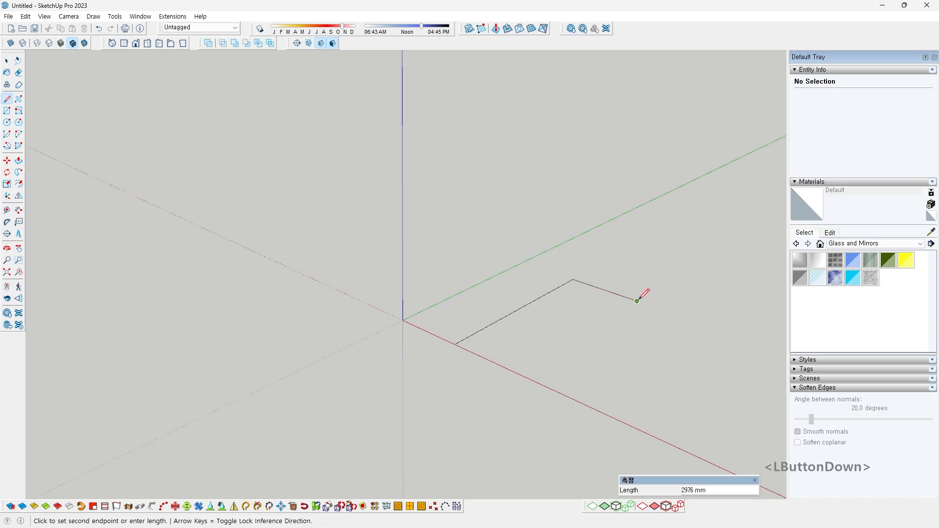
key("space")
middle_click_drag(567, 305, 514, 303, "shift")
left_click_drag(516, 311, 490, 283)
mouse_move(490, 283)
middle_mouse_down("shift")
mouse_move(365, 352)
mouse_move(342, 350)
middle_mouse_up("shift")
left_click(339, 350)
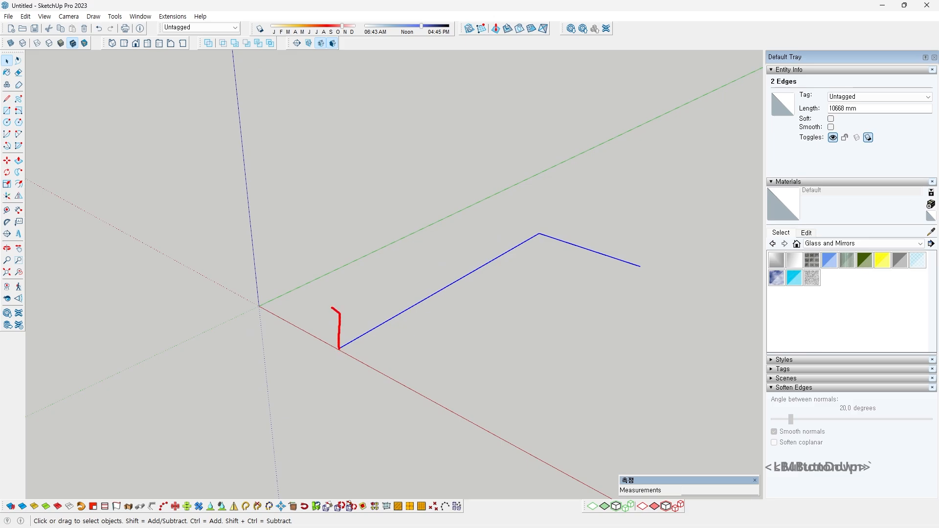
middle_click_drag(333, 308, 320, 299)
left_click_drag(343, 308, 474, 225)
mouse_move(552, 220)
left_mouse_down()
mouse_move(566, 219)
mouse_move(557, 235)
left_mouse_up()
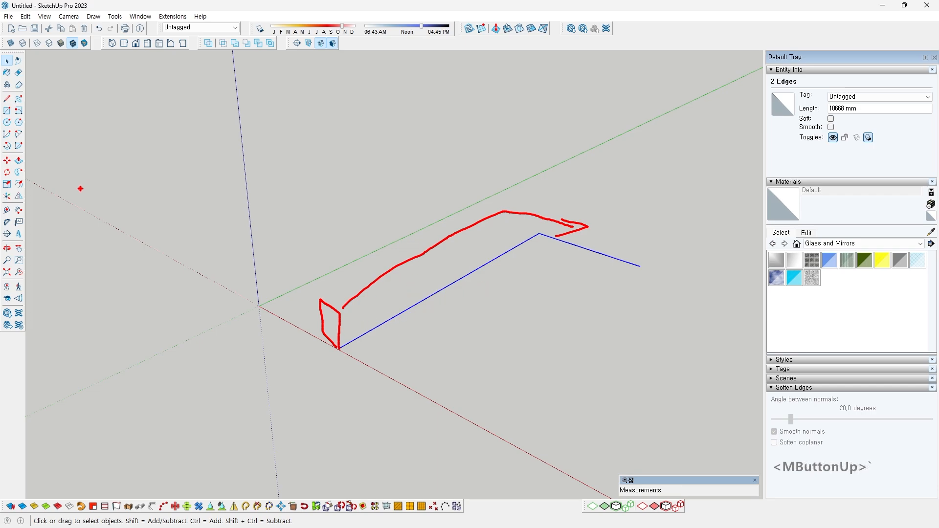
left_click_drag(7, 161, 26, 178, "ctrl")
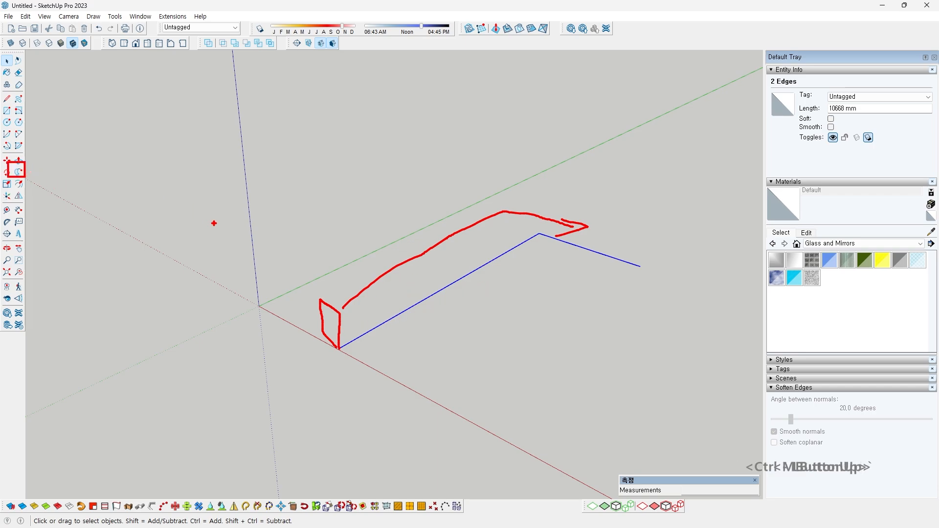
key("shift")
- Draw a closed, upright stepped profile with the Line tool at the path's starting point on the red axis
scroll(383, 338, "up", 1)
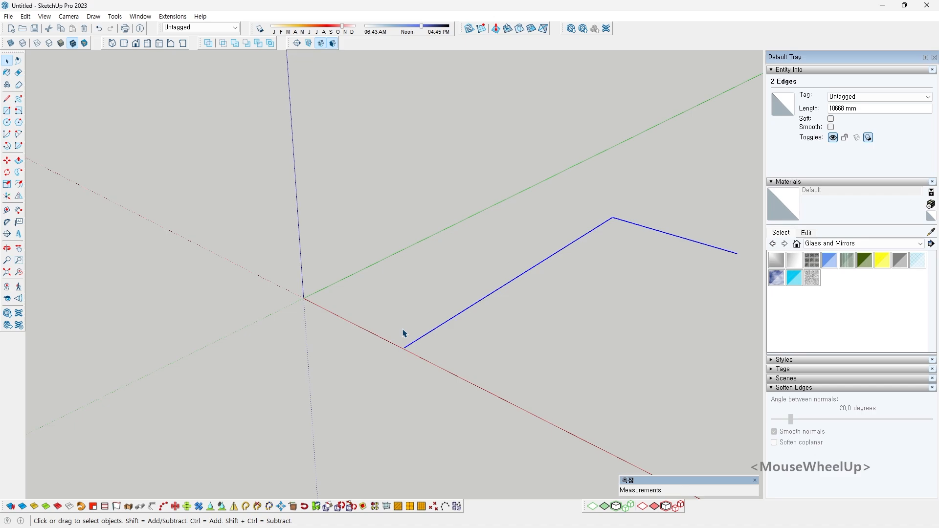
scroll(406, 333, "up", 1)
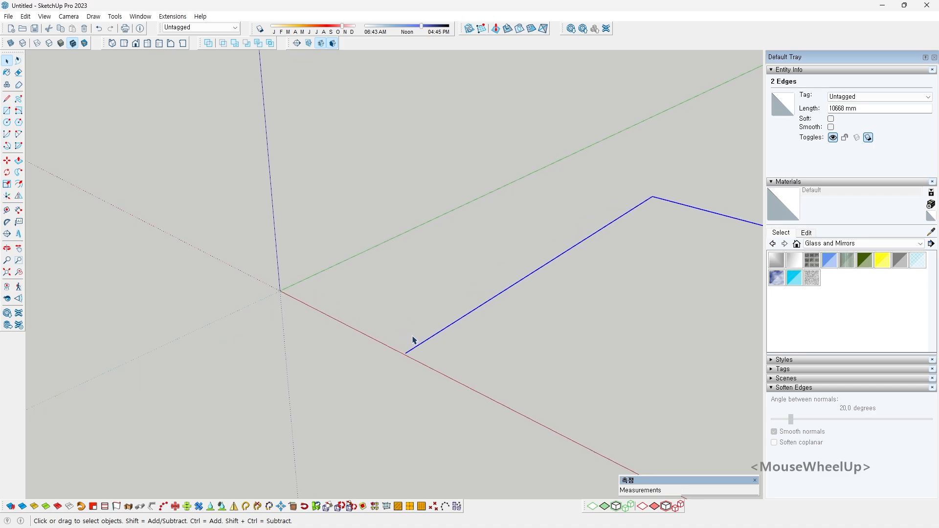
key("l")
left_click(405, 353)
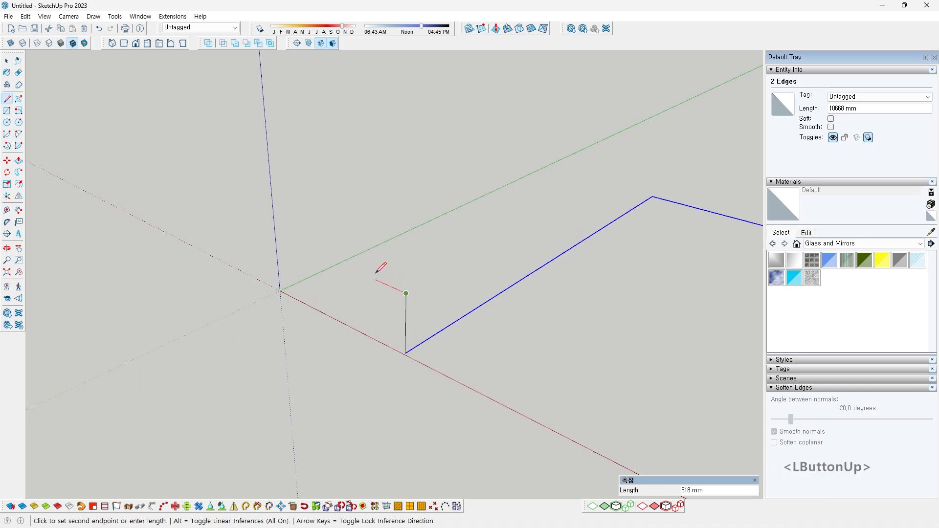
left_click(382, 302)
left_click(390, 323)
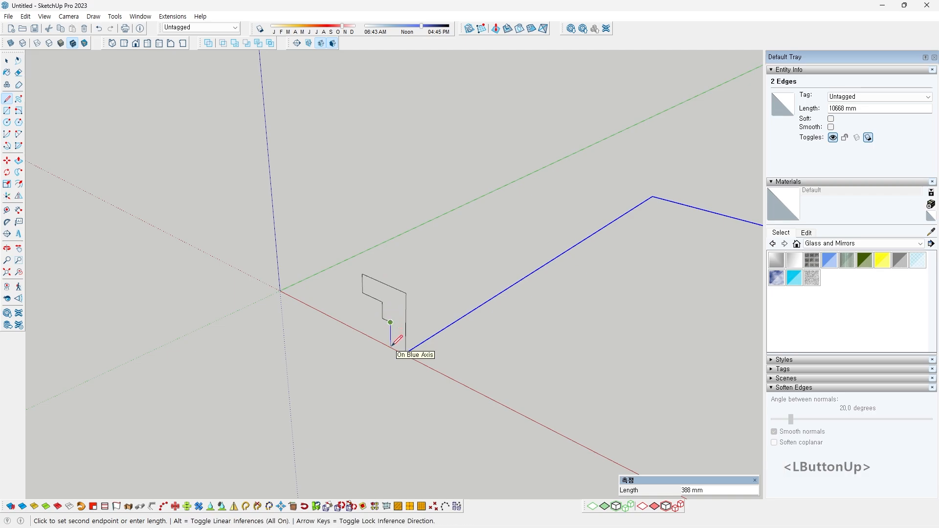
left_click(404, 348, "shift")
left_click(406, 350)
middle_click_drag(434, 377, 436, 284)
key("space")
- Select the stepped profile and the two-edge path in turn to compare the cross-section with its path
double_click(390, 311)
middle_click_drag(389, 310, 517, 307)
scroll(516, 307, "up", 3)
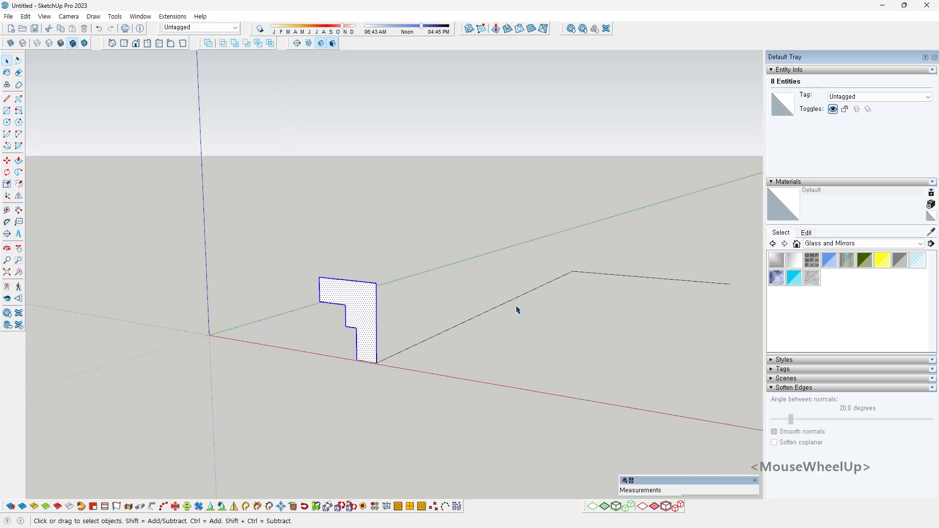
left_click(514, 298)
middle_click_drag(528, 245, 494, 288)
left_click_drag(388, 360, 313, 262)
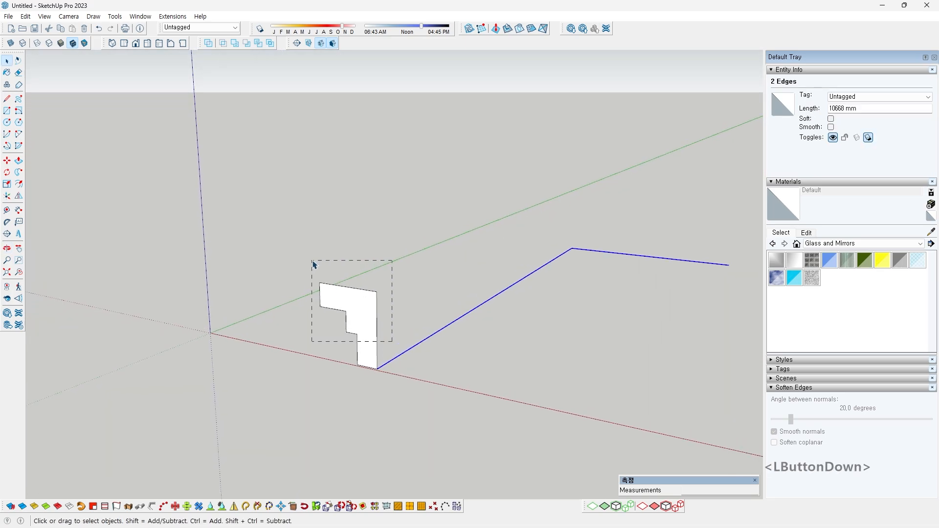
middle_click_drag(438, 337, 573, 320)
- Select the two path edges and extrude the stepped profile along them with Follow Me
left_click(564, 251)
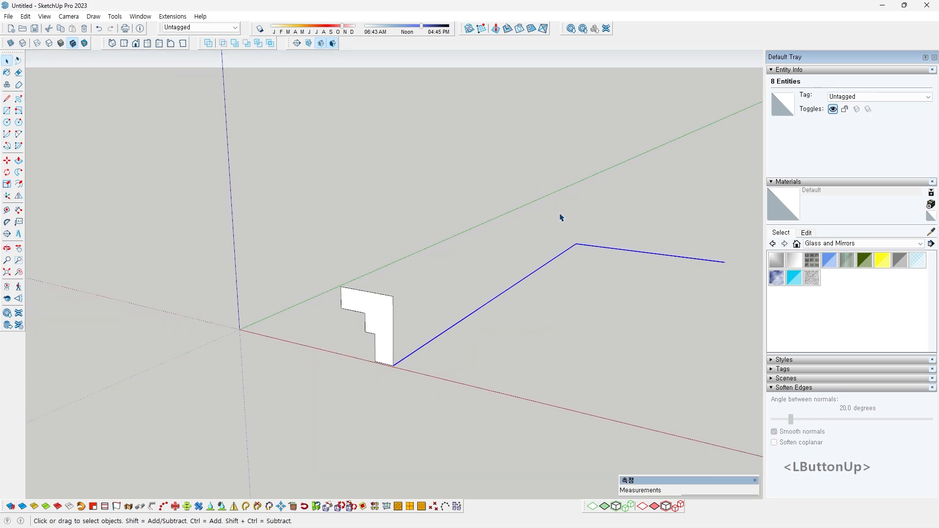
middle_click_drag(559, 214, 503, 304)
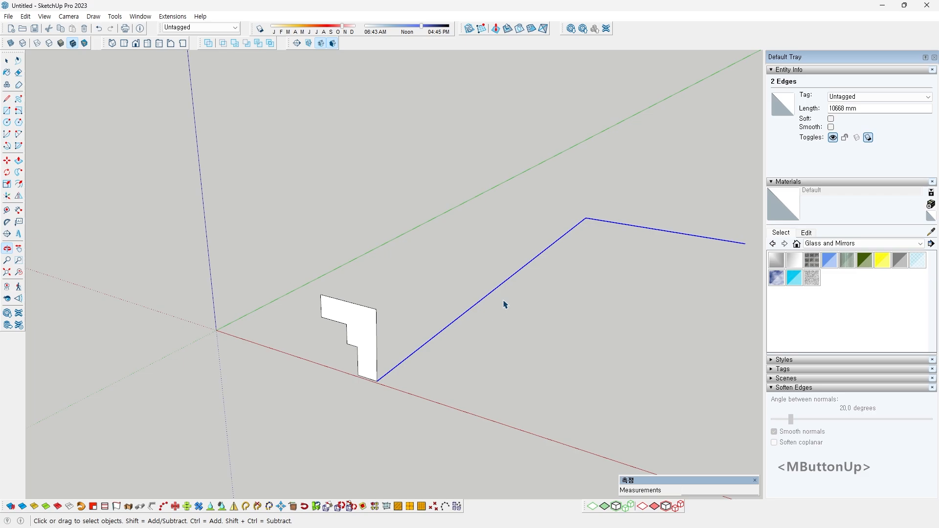
left_click(18, 173)
left_click(357, 329)
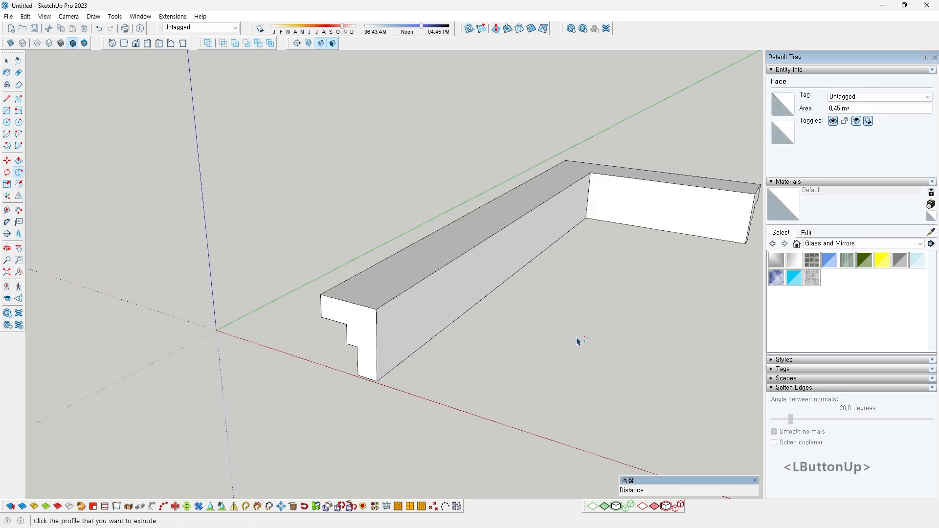
- Examine the swept solid from several angles, selecting all its connected geometry and clearing the selection
left_click(530, 346)
middle_click_drag(531, 345, 462, 274)
middle_click_drag(592, 287, 498, 367)
left_click(399, 191)
double_click(399, 191)
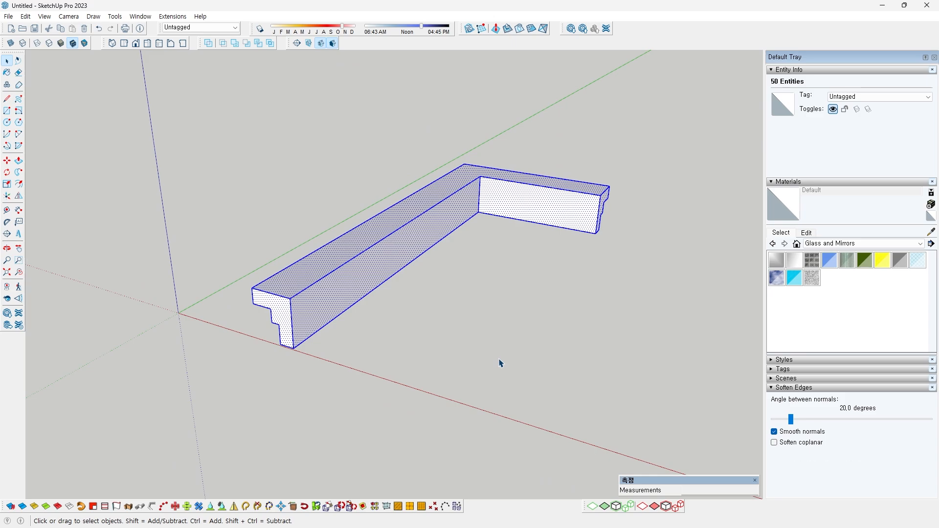
middle_click_drag(454, 340, 441, 342, "shift")
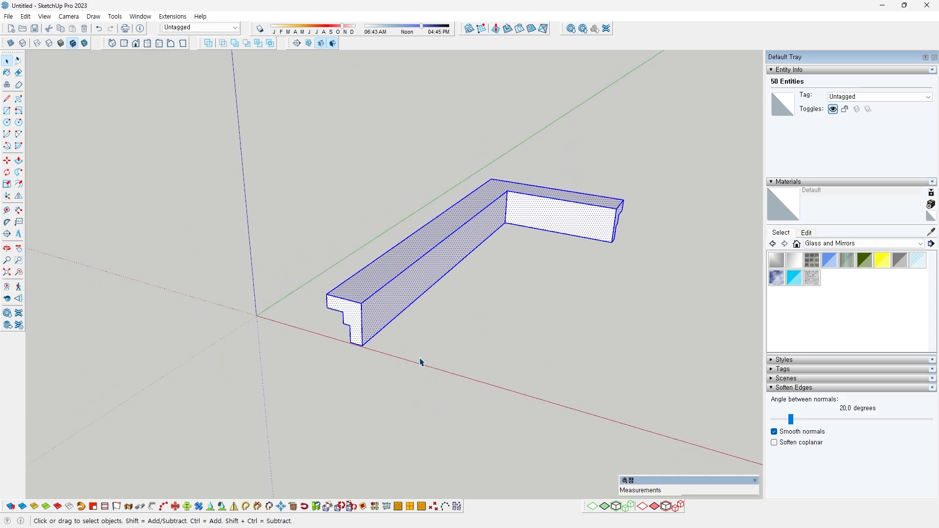
middle_click(440, 320)
scroll(415, 335, "up", 2)
left_click(415, 332)
- Select the stepped end face of the swept solid together with its boundary edges
middle_click_drag(424, 333, 432, 338, "shift")
scroll(359, 314, "up", 4)
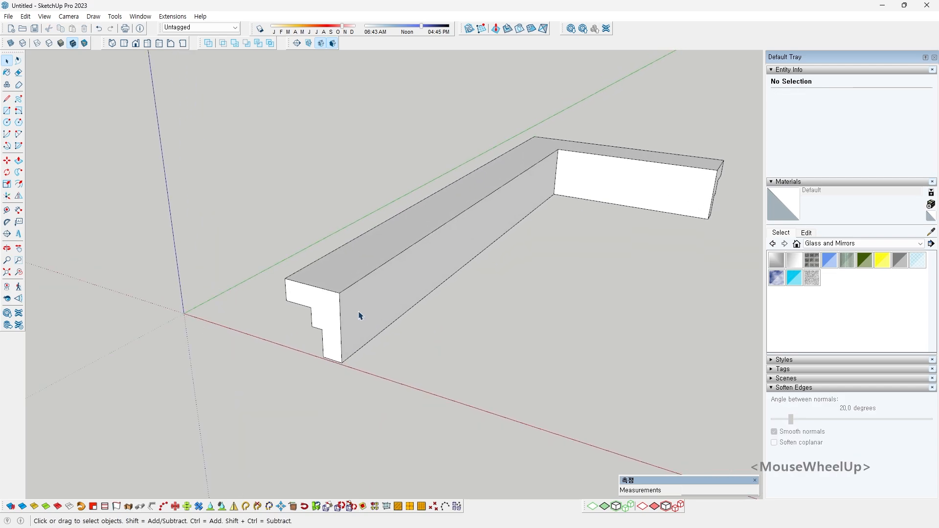
middle_click_drag(357, 313, 310, 289)
scroll(258, 262, "up", 3)
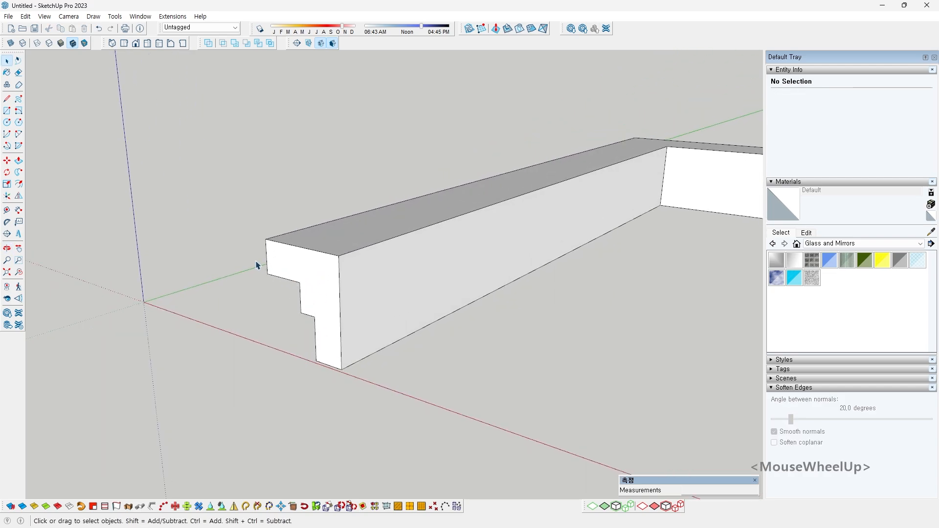
left_click_drag(244, 210, 383, 442)
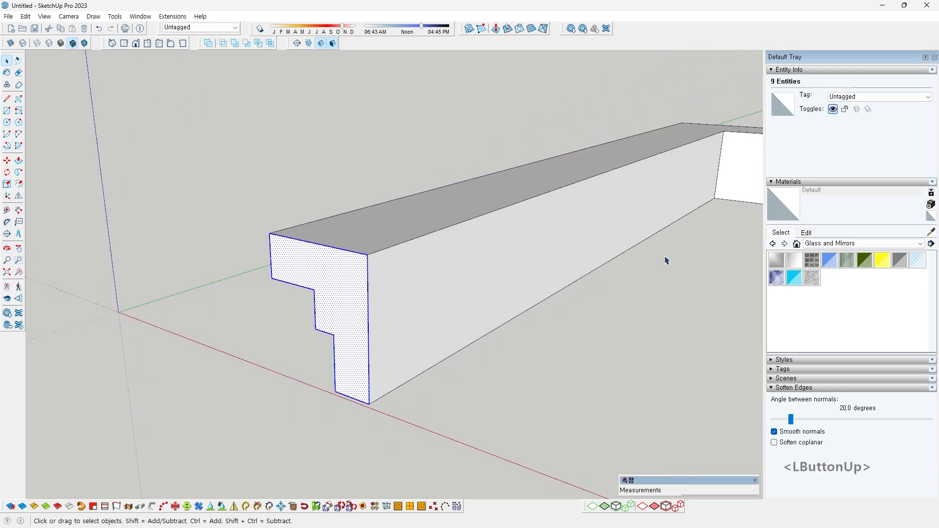
left_click_drag(414, 377, 642, 239)
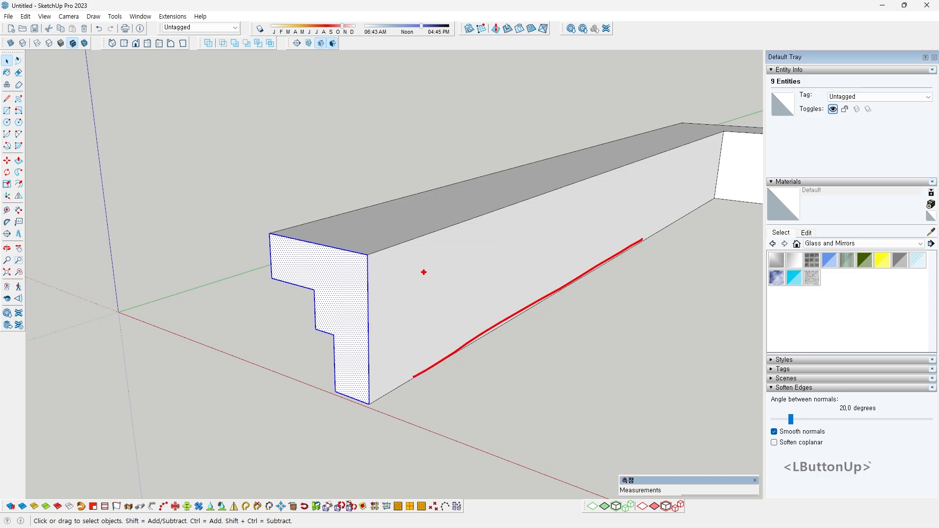
key("Escape")
left_click_drag(270, 237, 321, 247)
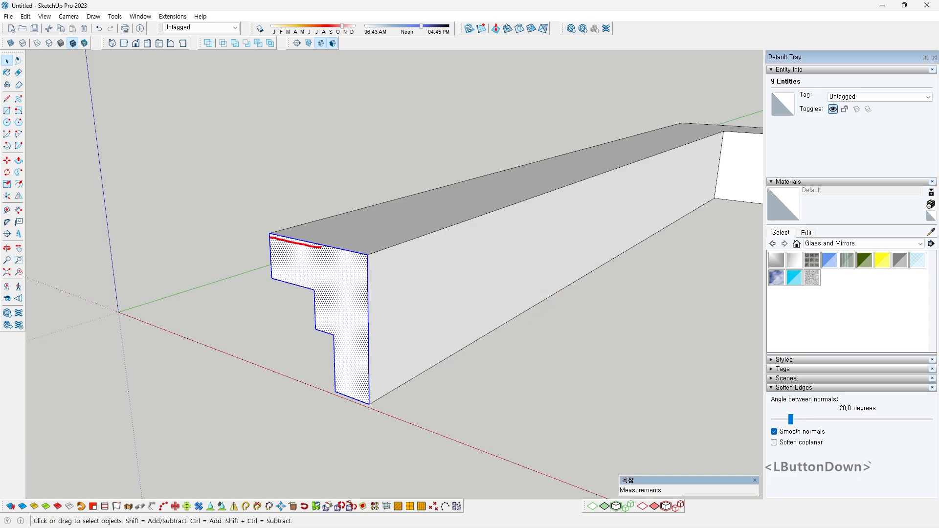
left_click_drag(367, 387, 336, 386)
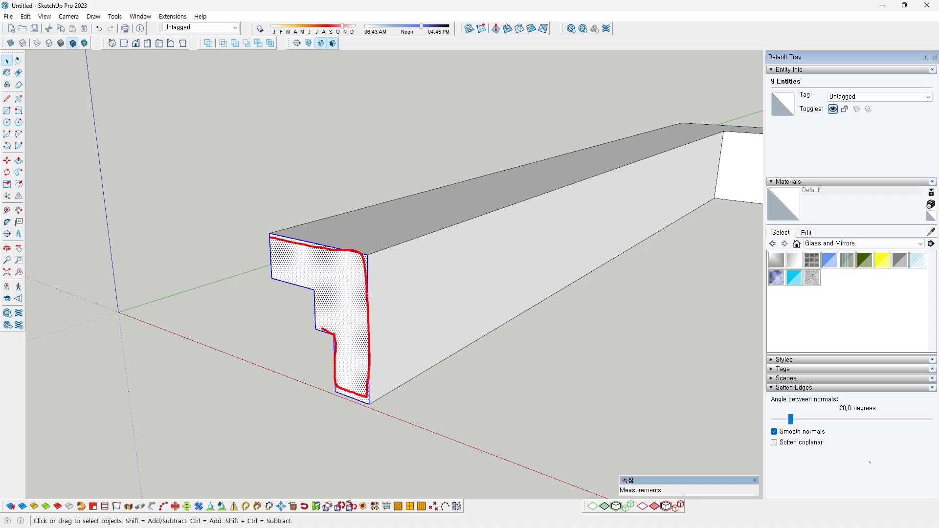
left_click_drag(267, 250, 268, 246)
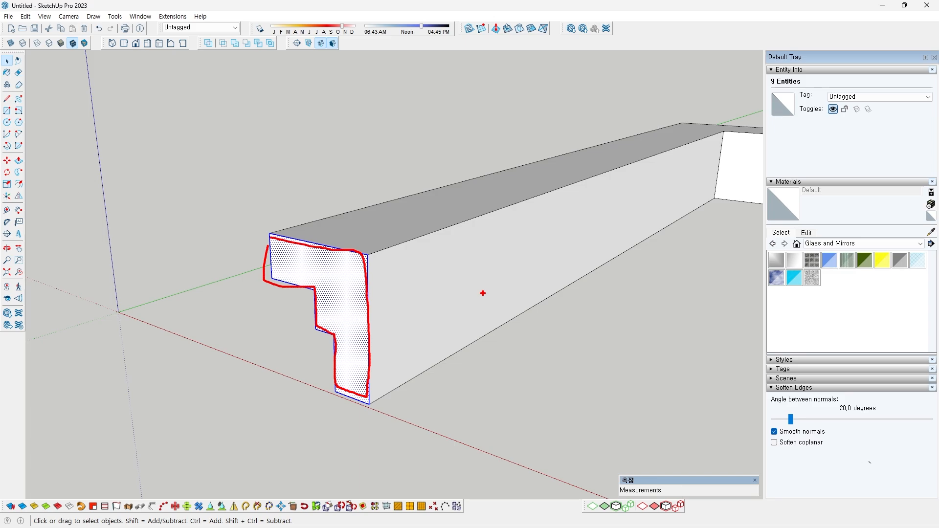
left_click_drag(271, 233, 344, 247)
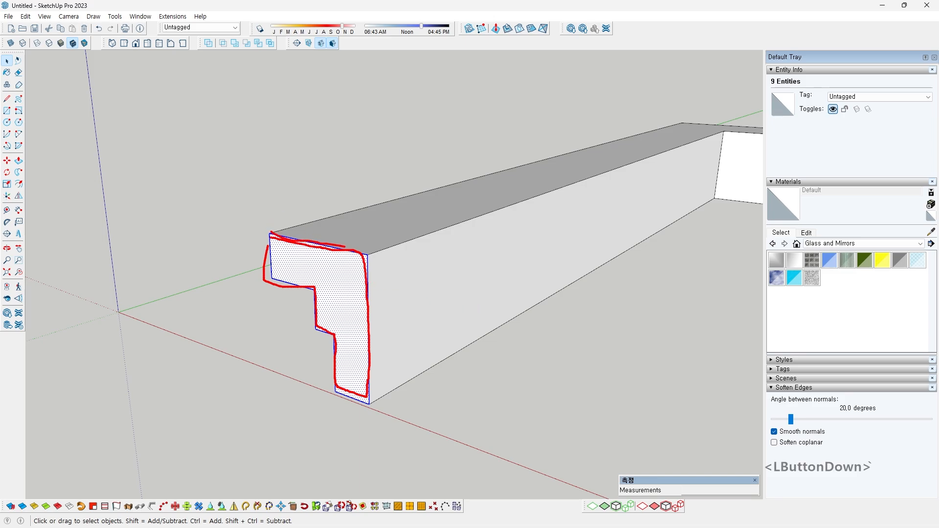
mouse_move(364, 313)
left_mouse_down()
mouse_move(366, 373)
mouse_move(339, 349)
left_mouse_up()
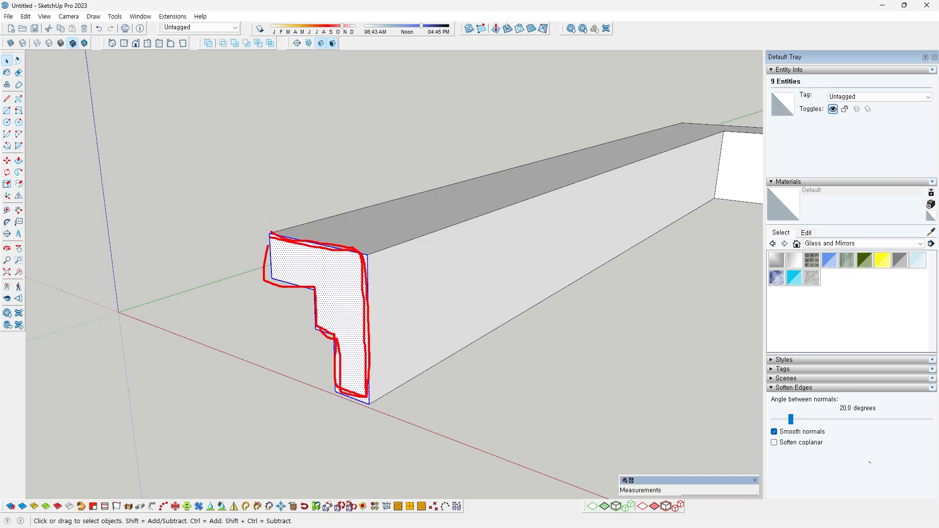
left_click_drag(272, 239, 347, 225)
mouse_move(559, 283)
left_mouse_down()
mouse_move(568, 286)
mouse_move(605, 248)
left_mouse_up()
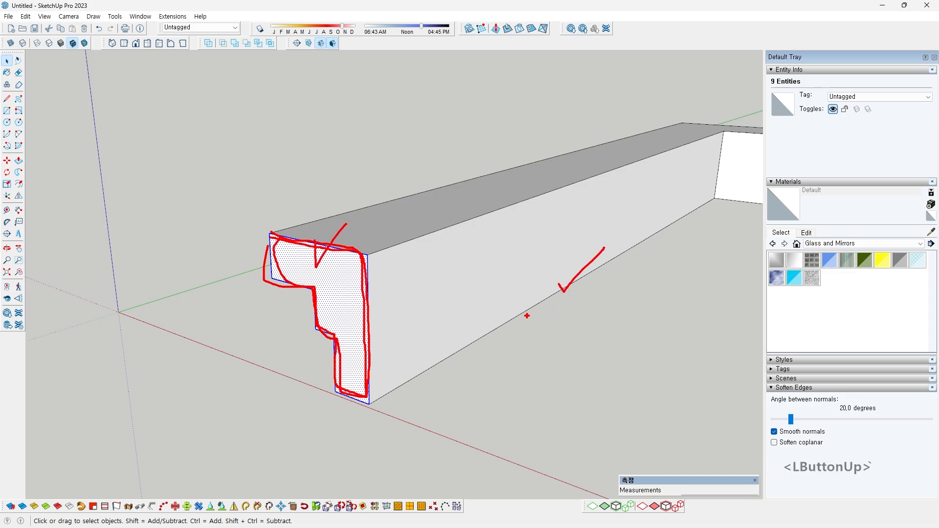
left_click_drag(485, 341, 690, 223)
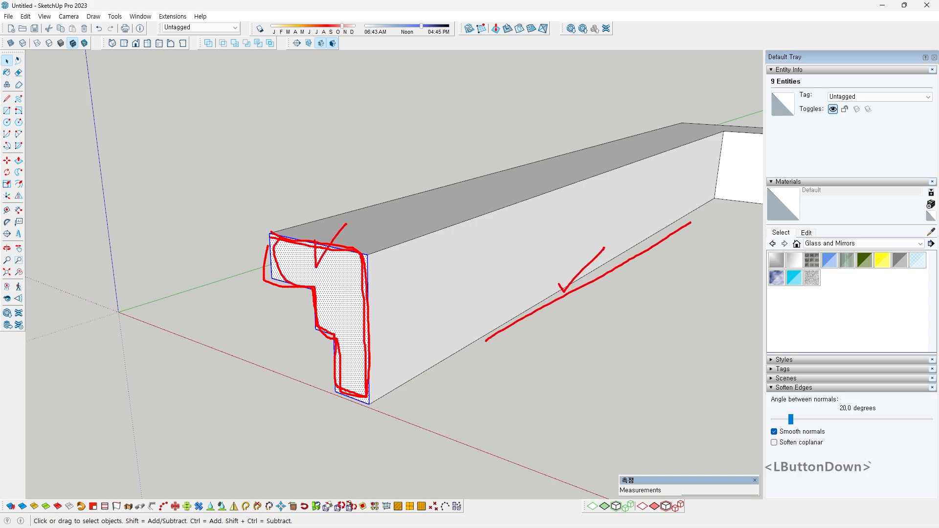
left_click_drag(734, 247, 734, 247)
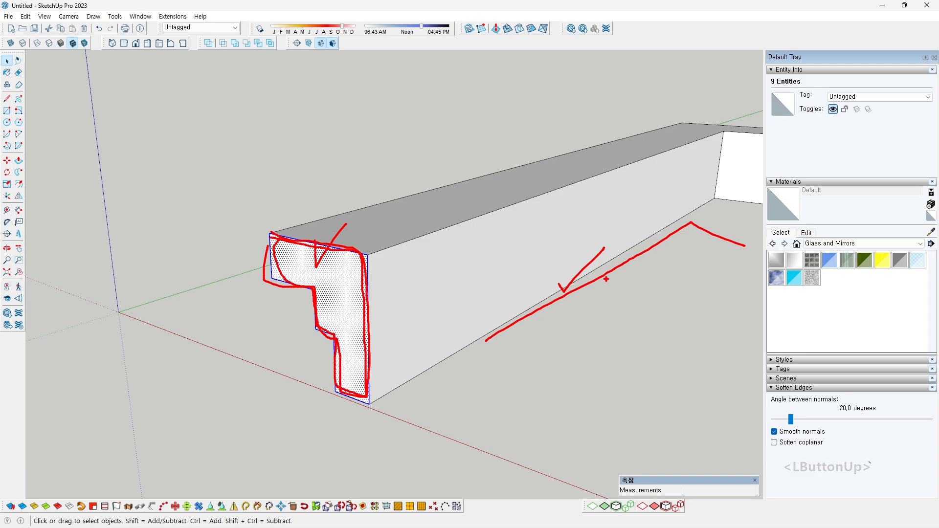
left_click_drag(374, 212, 331, 271)
mouse_move(325, 258)
left_mouse_down()
mouse_move(327, 287)
mouse_move(343, 271)
left_mouse_up()
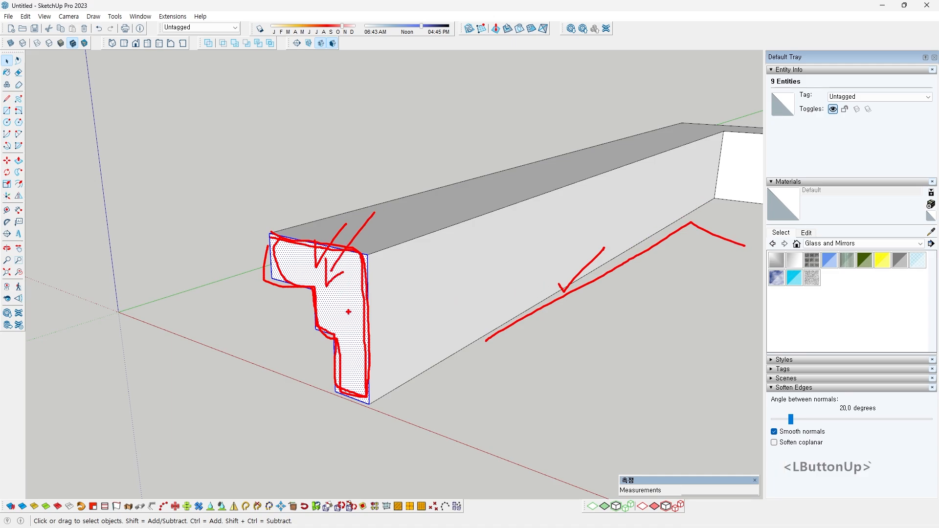
mouse_move(348, 319)
left_mouse_down()
mouse_move(567, 204)
mouse_move(713, 156)
mouse_move(737, 163)
left_mouse_up()
left_click_drag(725, 150, 724, 166)
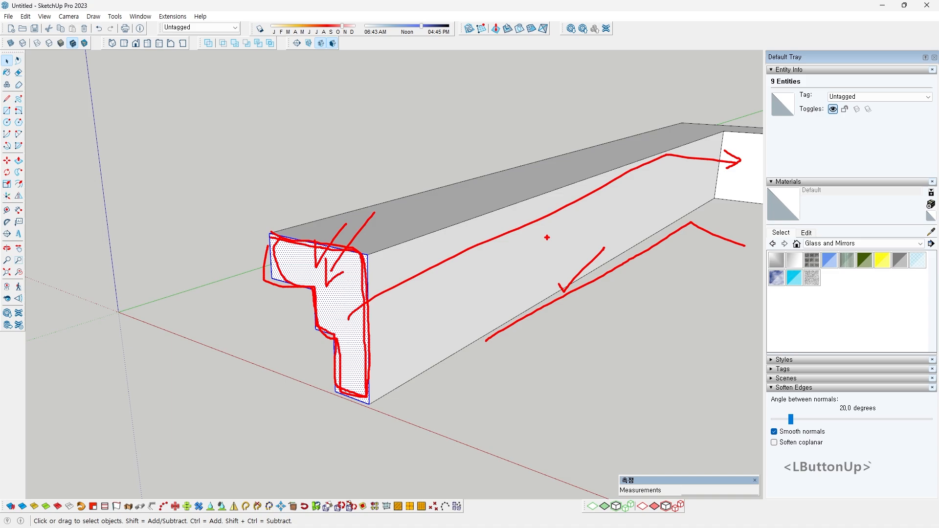
key("Escape")
- Select all connected geometry of the swept solid, clear the selection, and switch to the profile family in Revit
mouse_move(371, 293)
middle_mouse_down()
mouse_move(436, 331)
mouse_move(441, 320)
middle_mouse_up()
left_click(441, 320)
triple_click(441, 319)
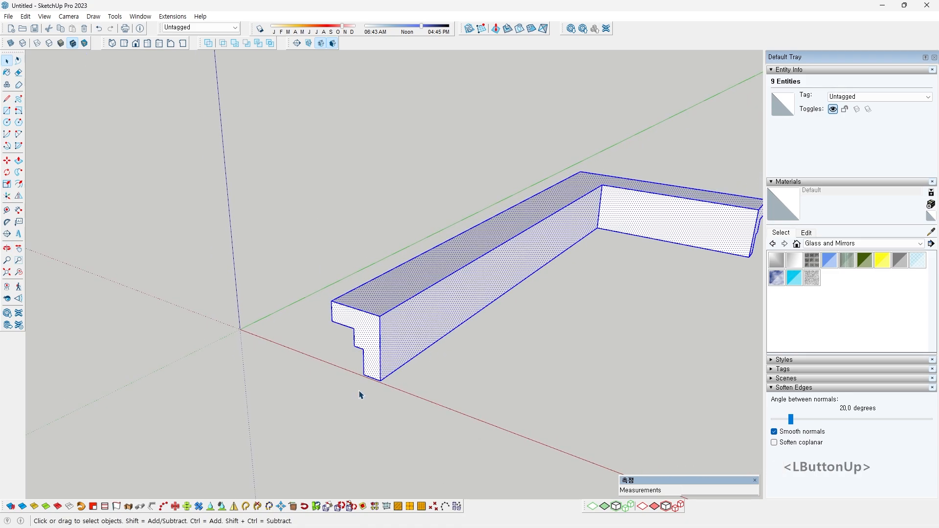
middle_click_drag(359, 392, 379, 328)
left_click(561, 329)
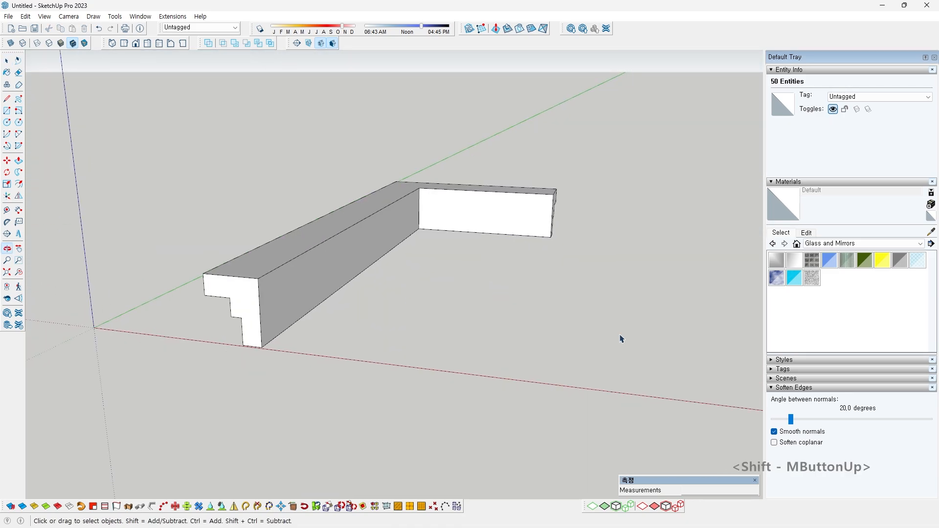
left_click_drag(631, 338, 179, 146)
left_click(253, 134)
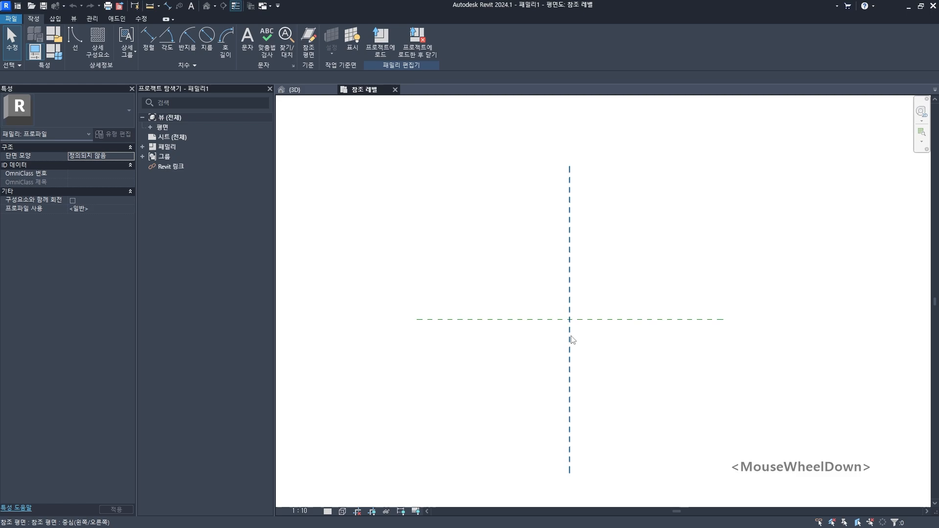
- Select the vertical and horizontal reference planes in turn to examine the profile origin, and clear the selection
mouse_move(571, 340)
middle_mouse_down()
mouse_move(558, 286)
mouse_move(556, 301)
middle_mouse_up()
scroll(568, 278, "up", 3)
scroll(551, 293, "down", 2)
left_click(550, 259)
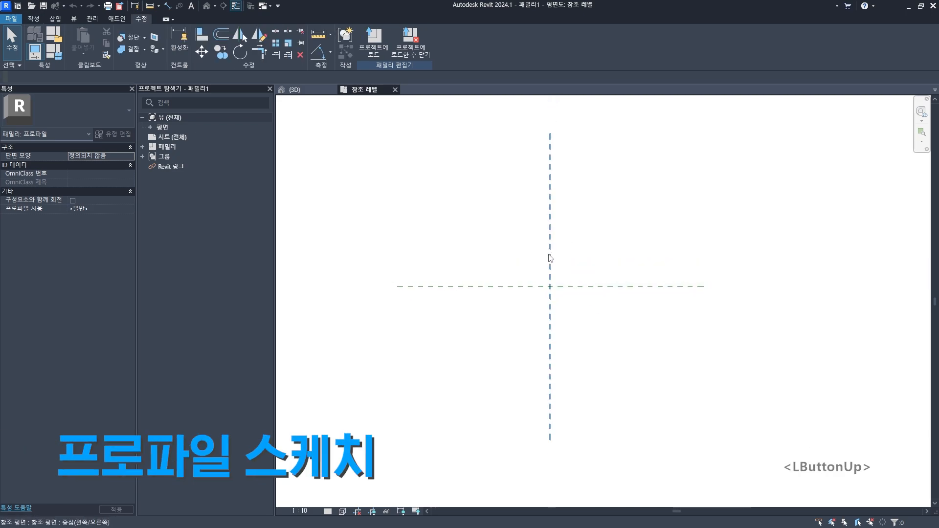
left_click(450, 287)
left_click(595, 240)
mouse_move(602, 254)
middle_mouse_down()
mouse_move(598, 240)
mouse_move(589, 262)
middle_mouse_up()
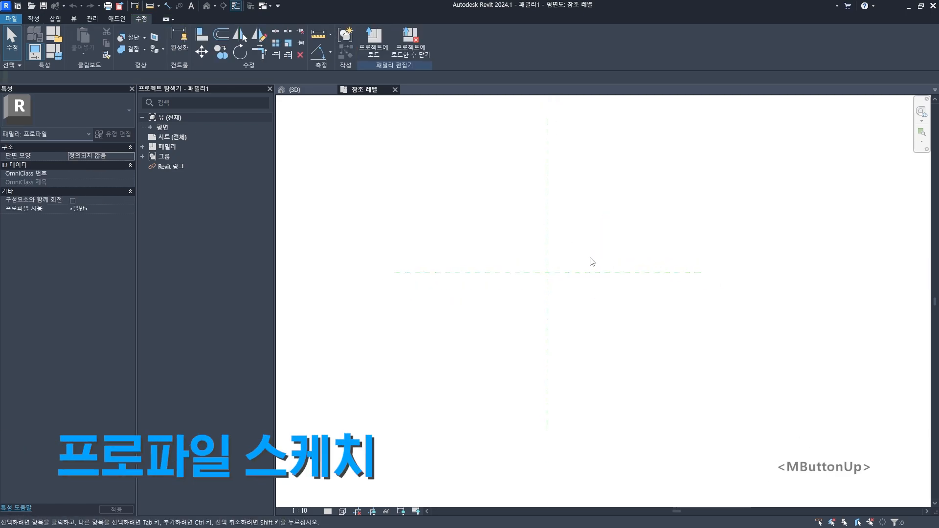
scroll(550, 275, "up", 3)
left_click_drag(550, 251, 554, 301)
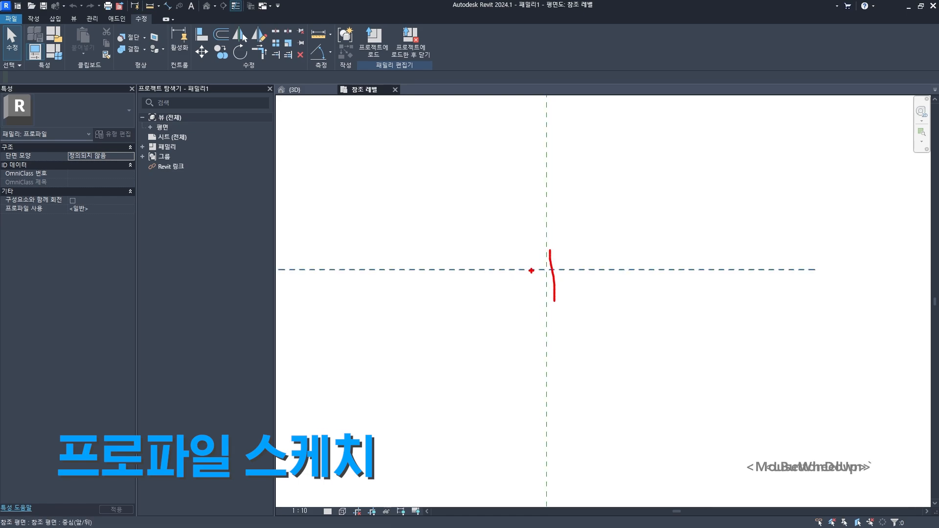
mouse_move(531, 270)
left_mouse_down()
mouse_move(586, 271)
mouse_move(573, 281)
mouse_move(548, 209)
left_mouse_up()
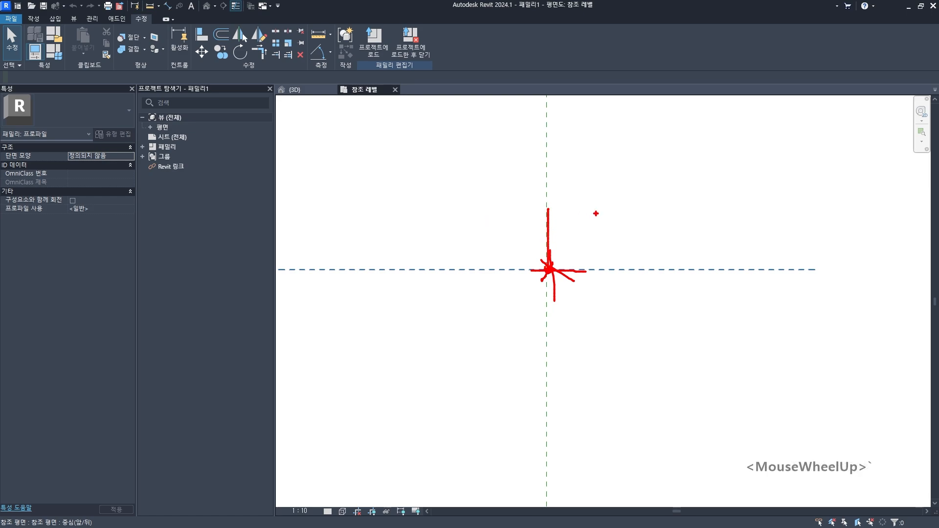
key("Escape")
scroll(552, 257, "up", 3)
middle_click_drag(549, 258, 551, 268)
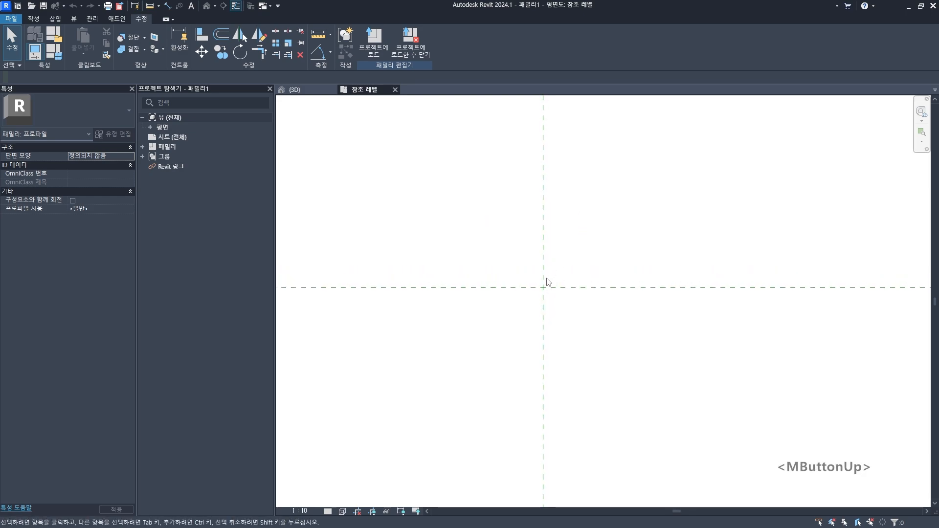
key("ctrl+2")
left_click_drag(543, 289, 544, 245)
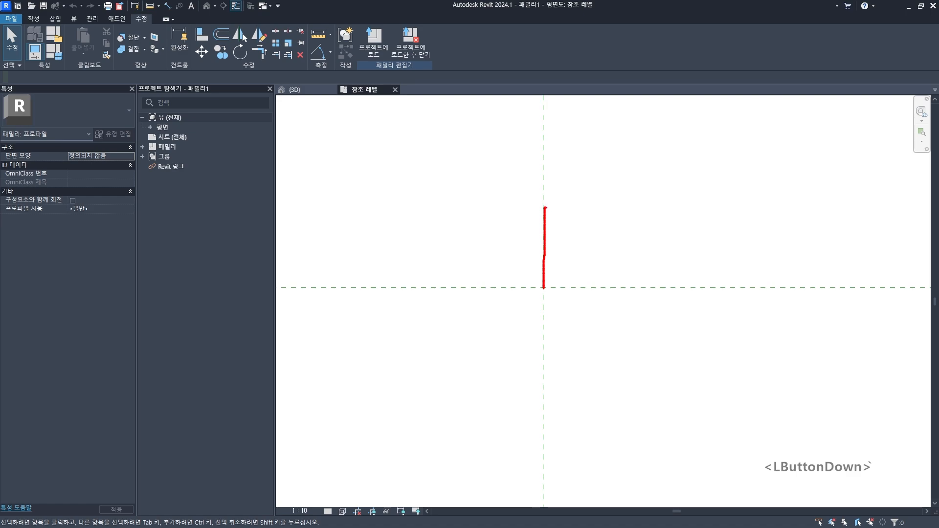
left_click_drag(545, 208, 617, 209)
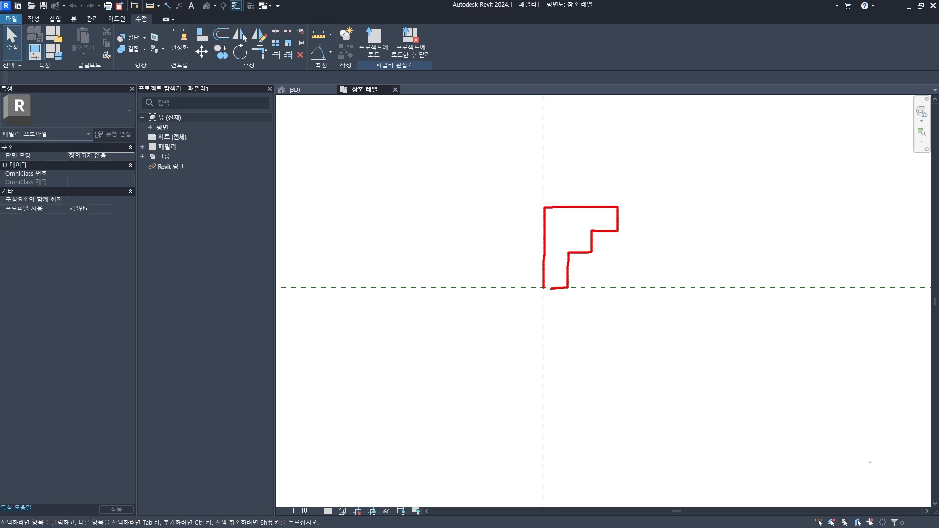
left_click_drag(552, 289, 545, 289)
left_click_drag(658, 248, 680, 240)
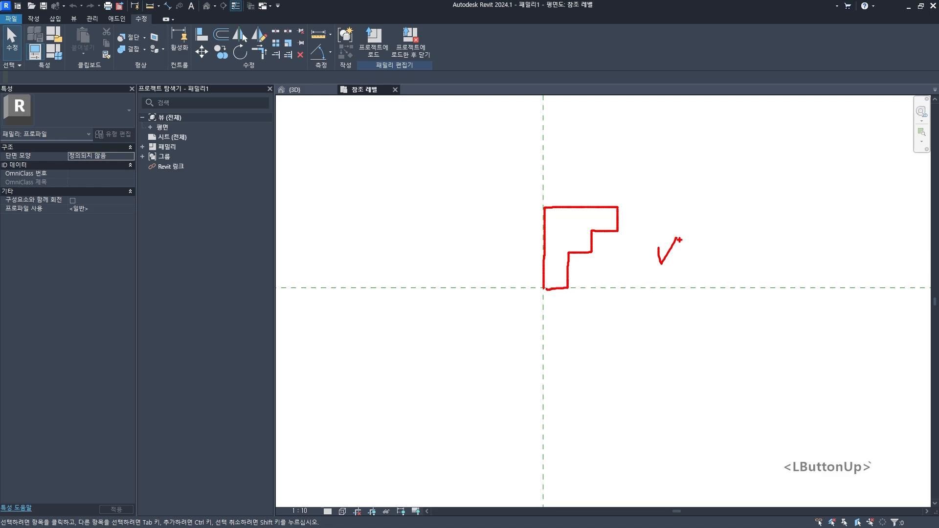
key("Escape")
middle_click_drag(633, 235, 614, 244)
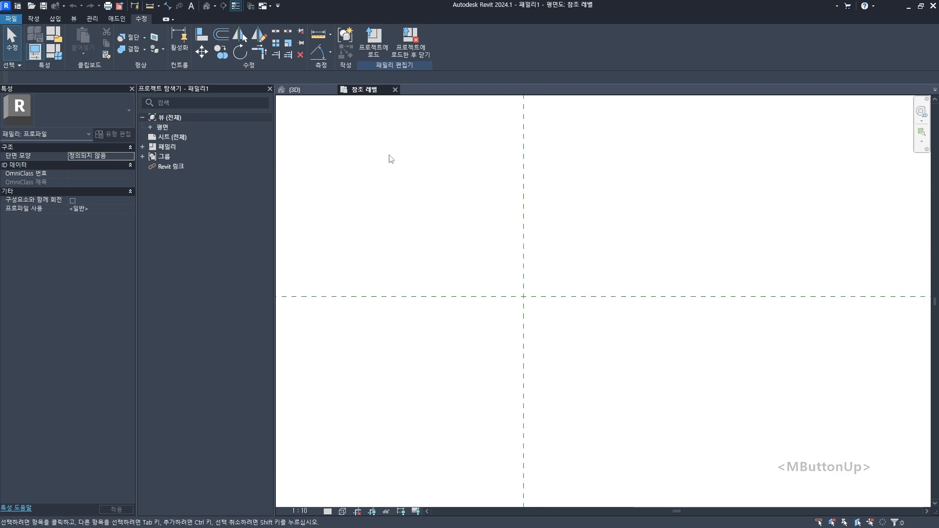
- Draw chained profile lines from the reference plane intersection up along the vertical plane and horizontally right for the top edge
left_click(34, 18)
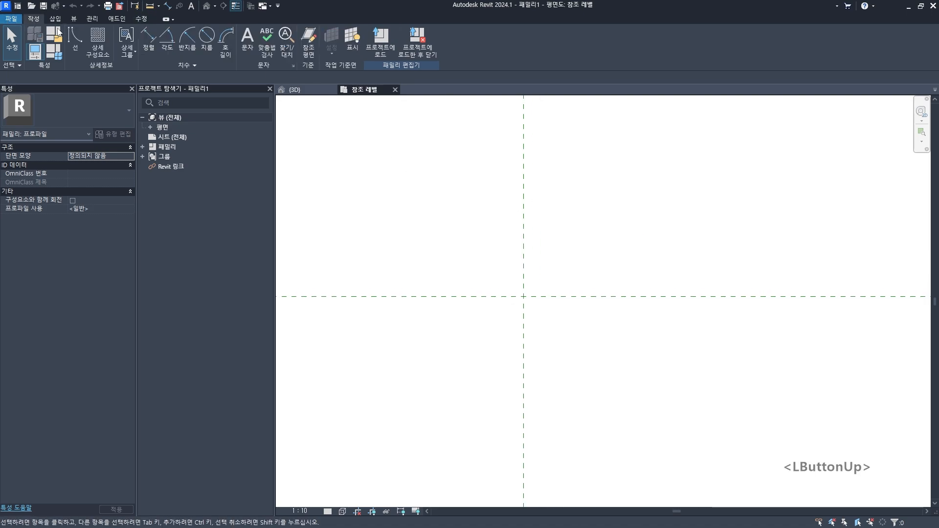
mouse_move(64, 20)
left_mouse_down("ctrl")
mouse_move(86, 64)
mouse_move(557, 267)
mouse_move(586, 255)
left_mouse_up("ctrl")
key("Escape")
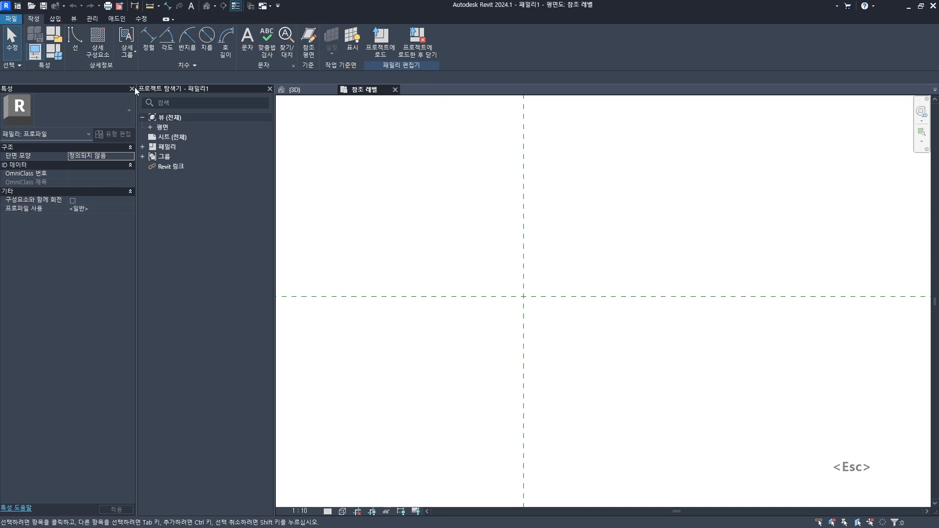
left_click(74, 44)
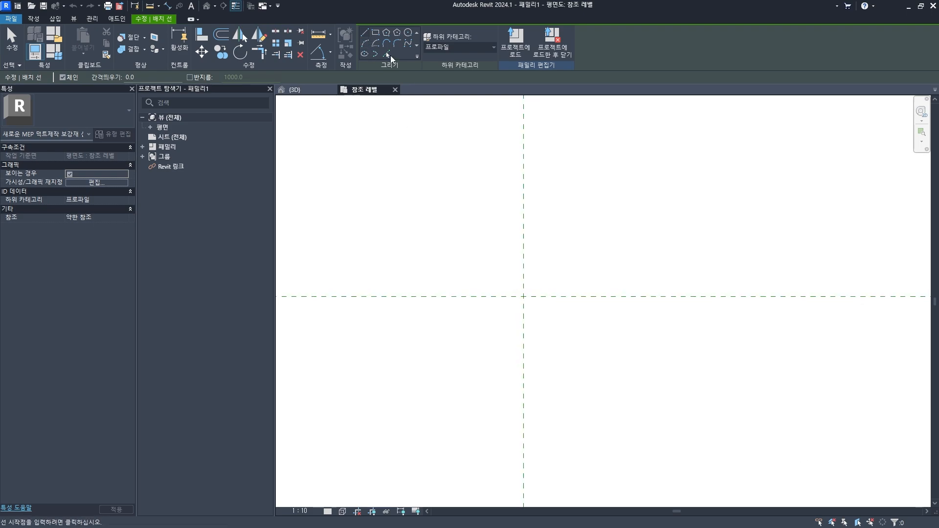
left_click(523, 296)
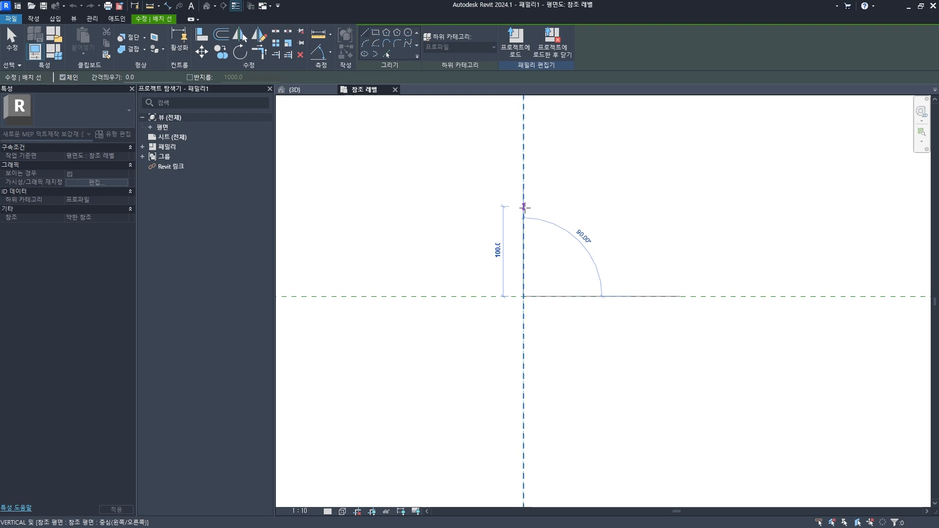
left_click(524, 162)
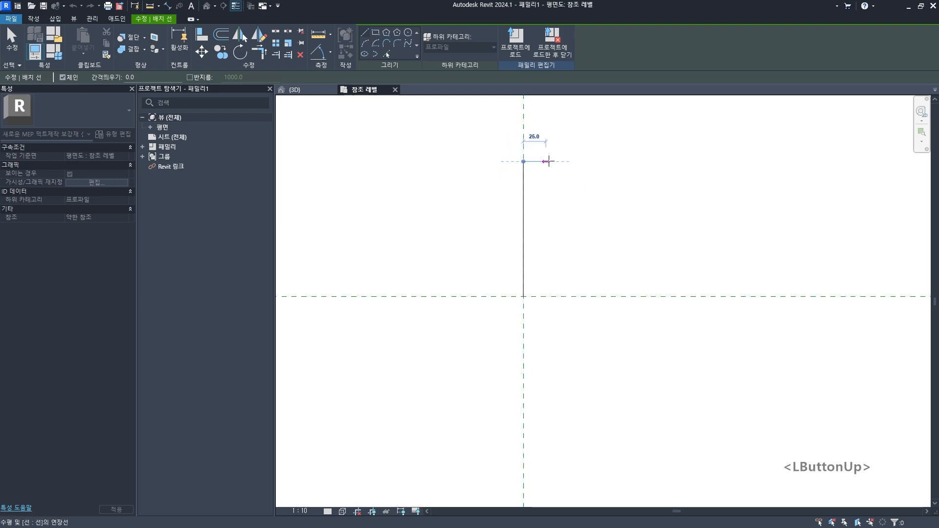
left_click(638, 161)
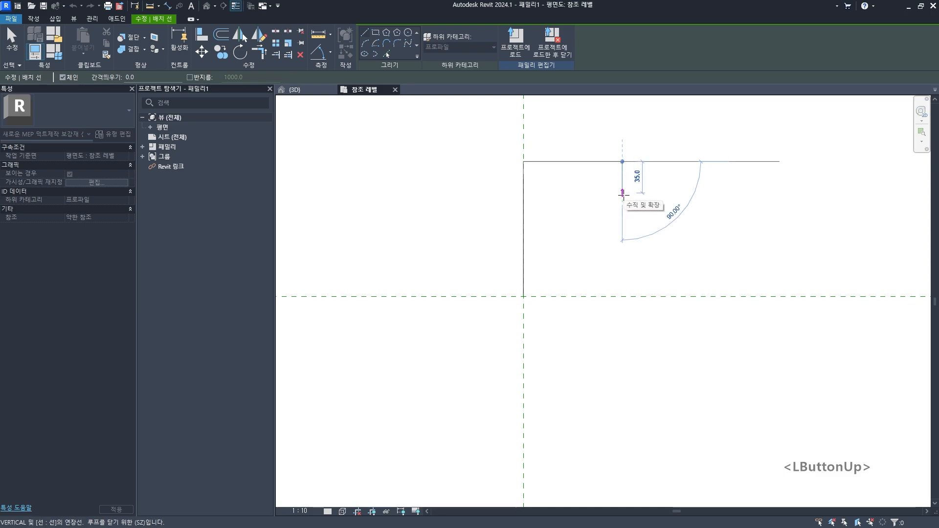
- Continue the profile down in two steps about 35 mm high, drop to the horizontal plane, and close it with a 40 mm bottom edge
left_click(622, 192)
left_click(595, 193)
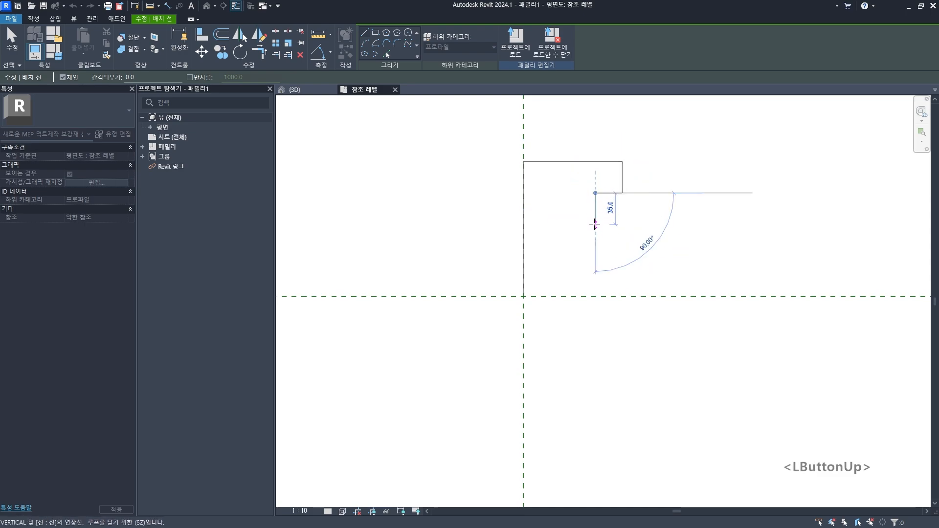
left_click(595, 224)
left_click(559, 224)
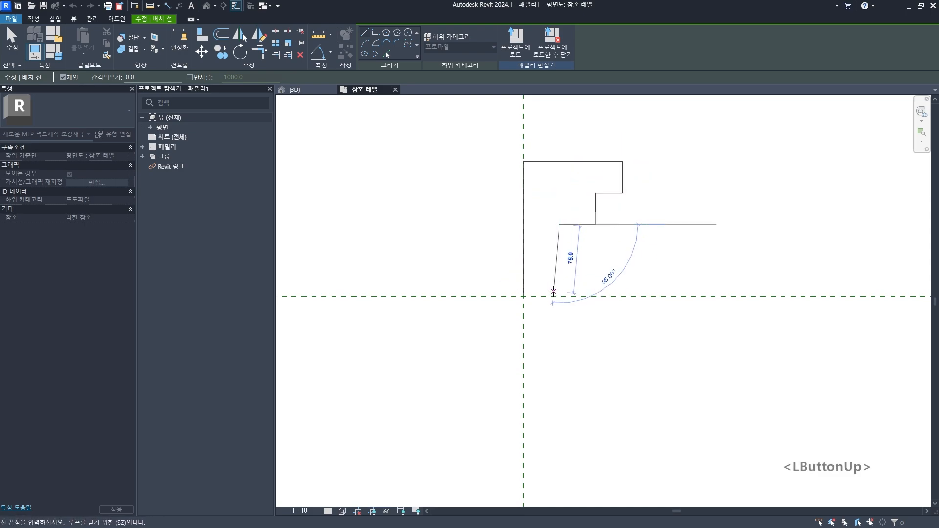
left_click(559, 296)
left_click(527, 296)
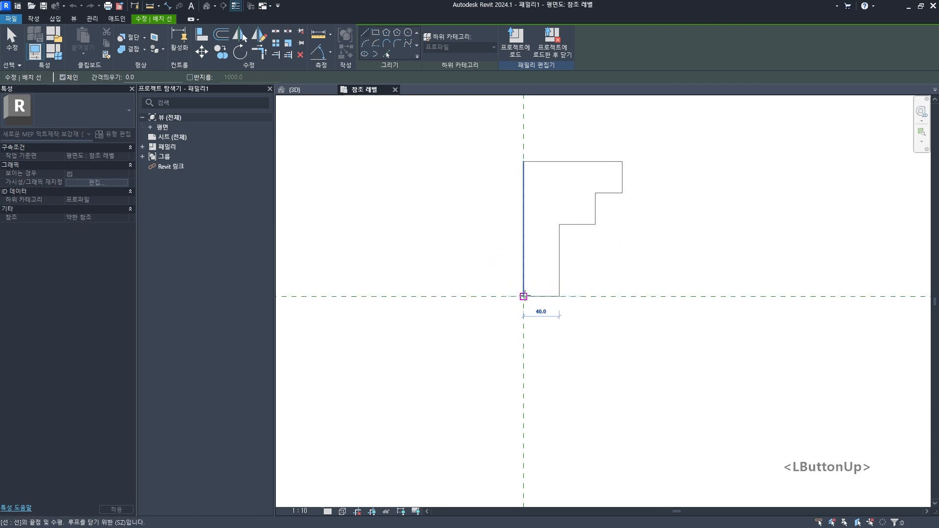
middle_click_drag(548, 243, 541, 241)
key("Escape")
- Select all lines of the closed stepped profile to check the outline, and clear the selection
left_click_drag(482, 171, 648, 379)
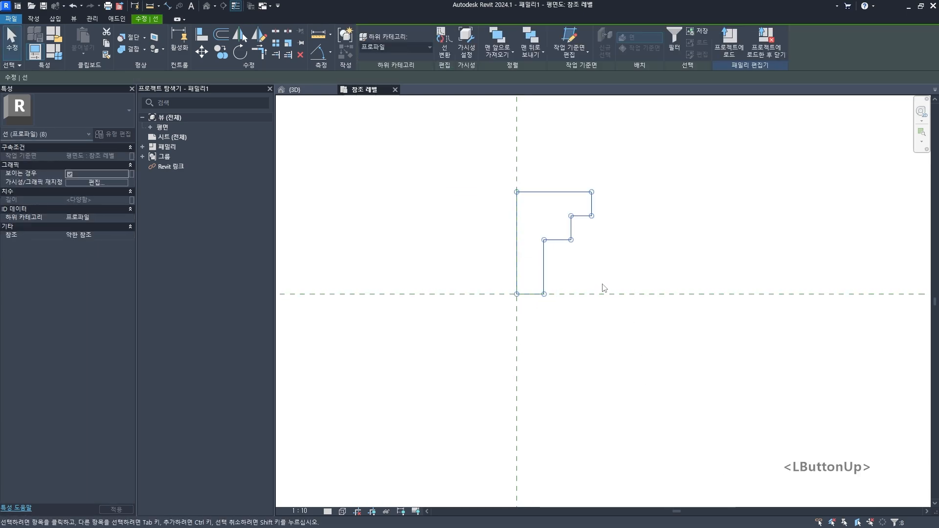
scroll(537, 273, "down", 1)
left_click(572, 275)
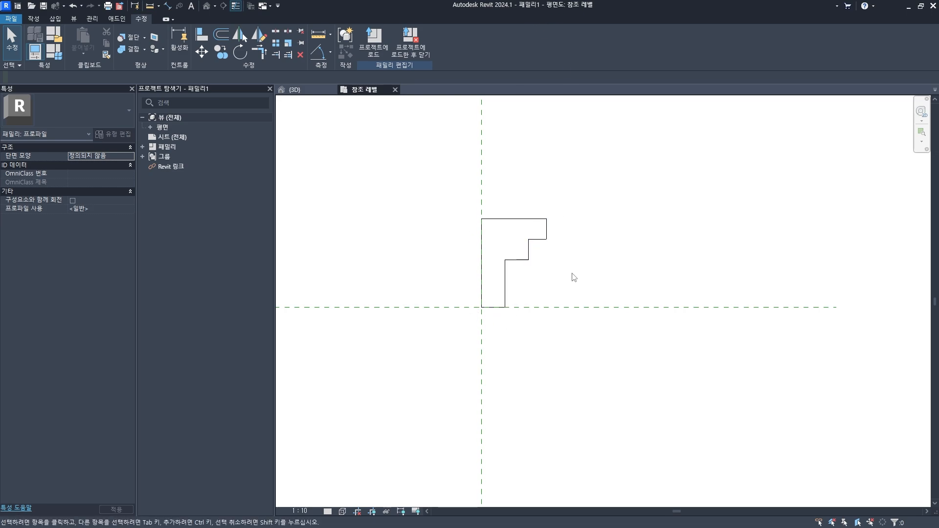
middle_click_drag(557, 270, 575, 285)
scroll(575, 285, "up", 1)
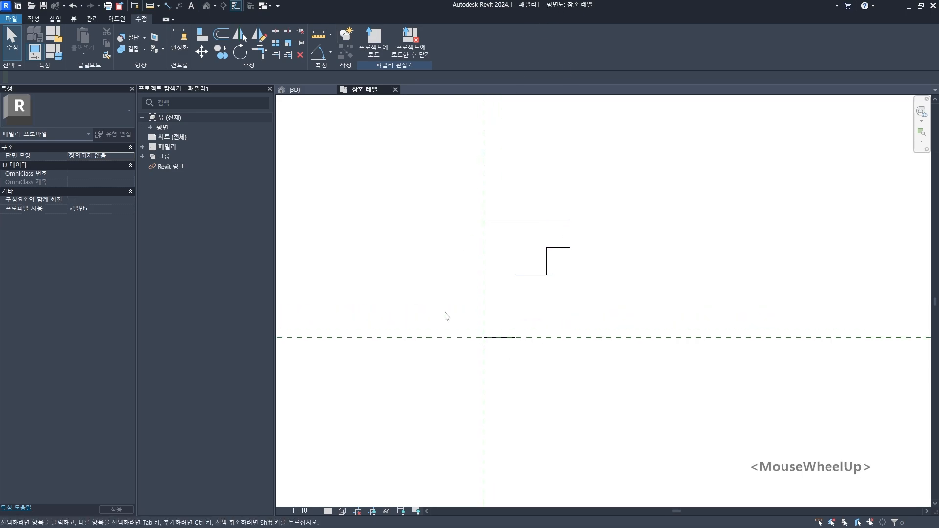
- Compare the house project's 3D view with the stepped profile in the 참조 레벨 view, selecting the profile lines and clearing the selection
left_click(316, 91)
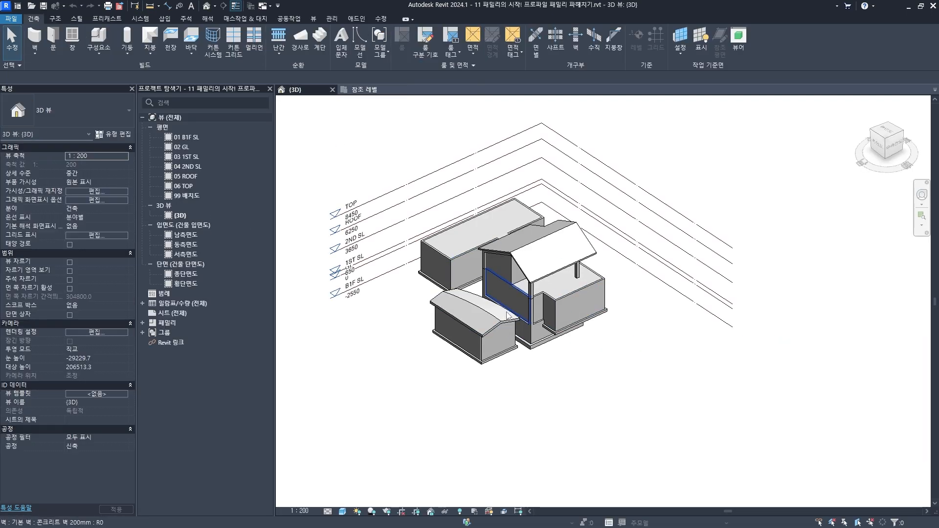
left_click(364, 90)
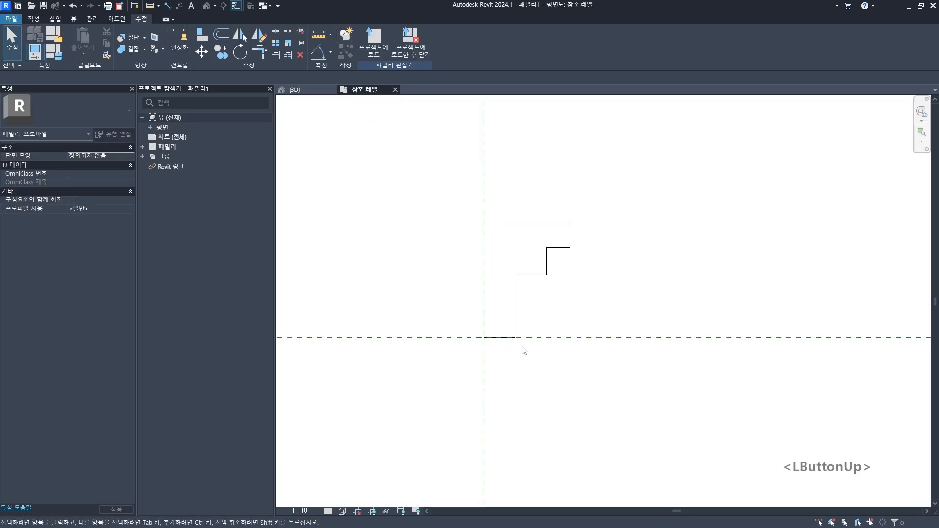
left_click(306, 90)
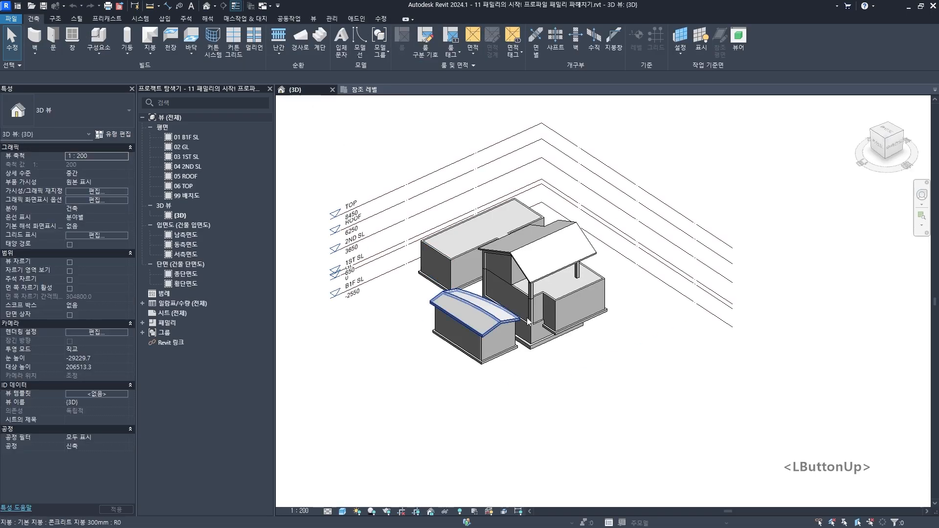
left_click(364, 90)
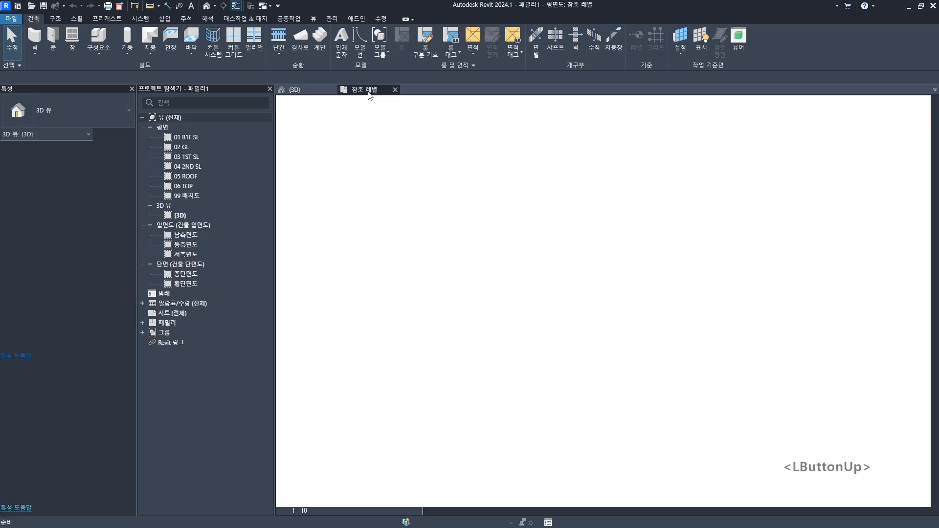
left_click_drag(425, 167, 573, 340)
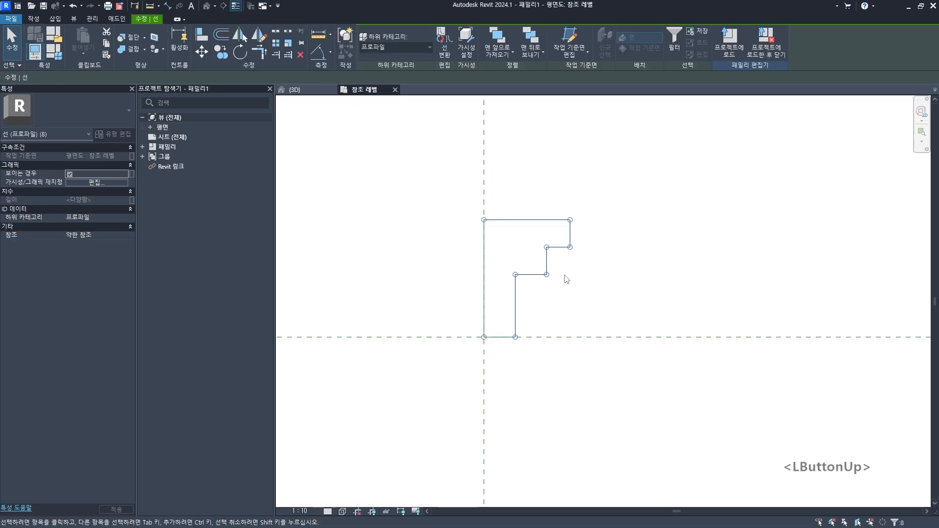
left_click(288, 89)
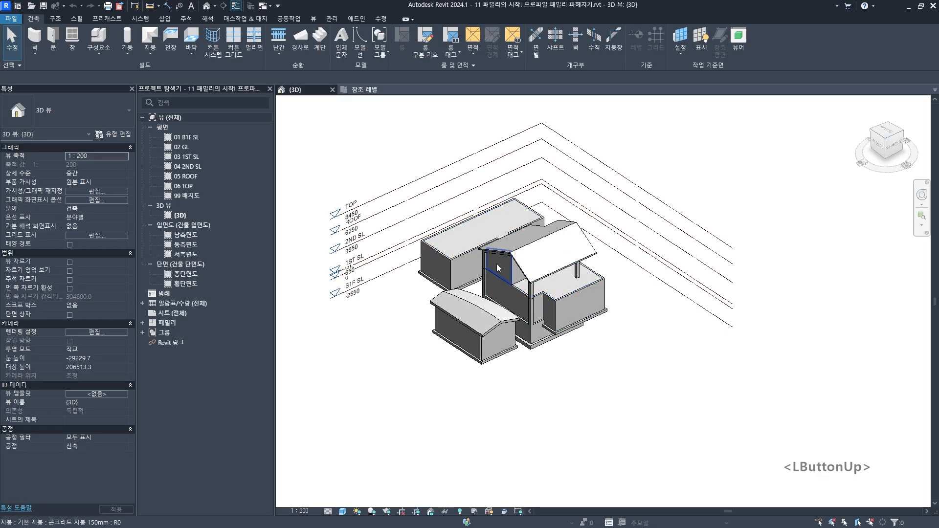
left_click(364, 90)
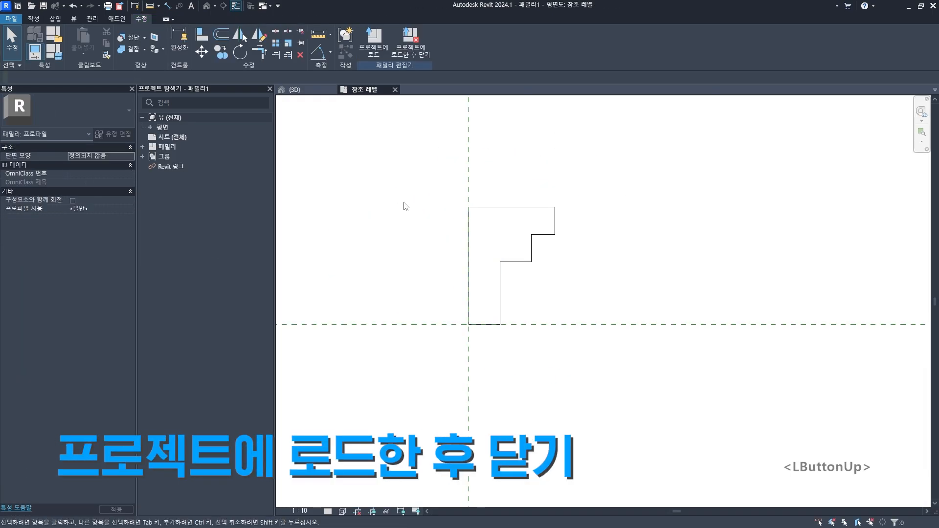
left_click_drag(402, 169, 617, 385)
key("Escape")
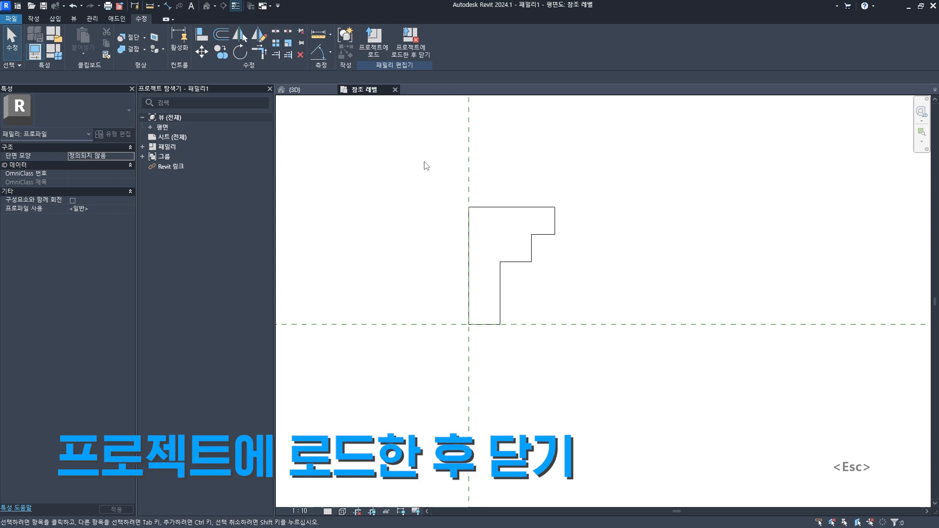
left_click_drag(135, 13, 150, 25, "ctrl")
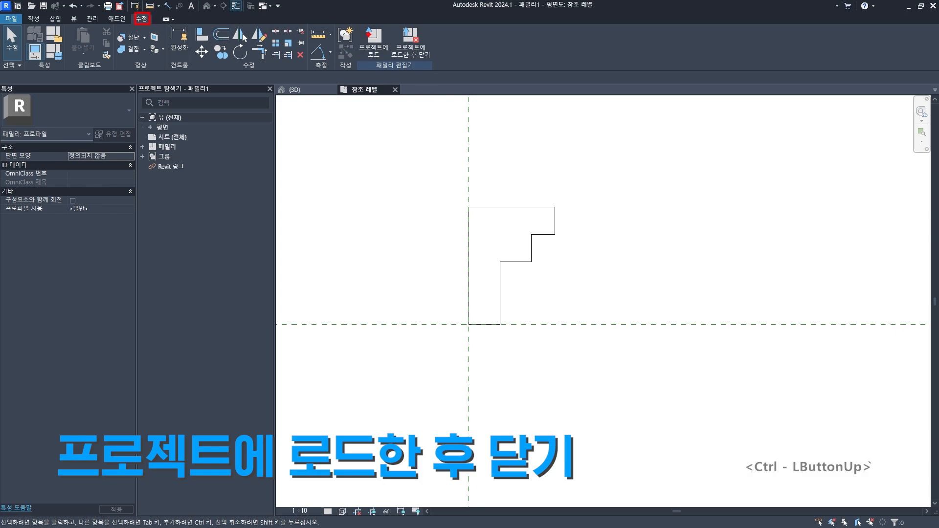
left_click_drag(345, 27, 444, 76, "ctrl")
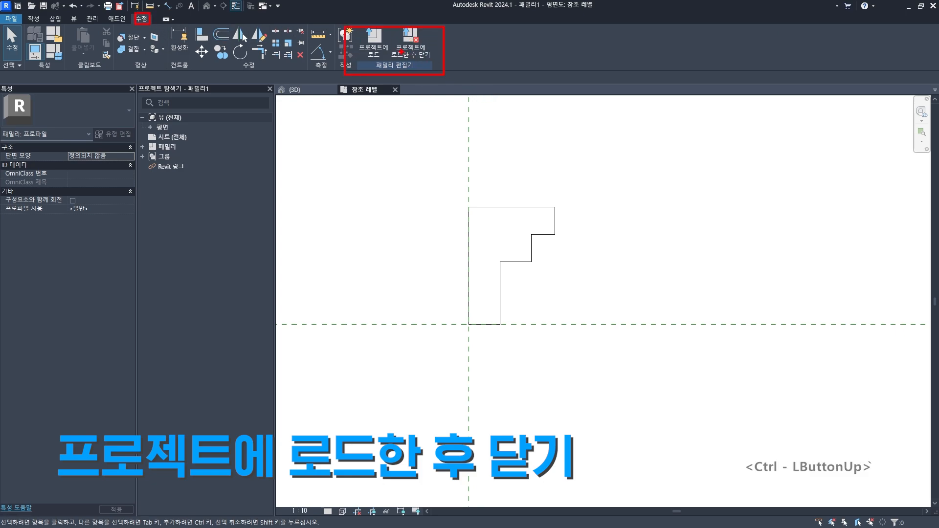
left_click_drag(399, 51, 436, 58)
mouse_move(450, 42)
left_mouse_down()
mouse_move(453, 50)
mouse_move(469, 41)
left_mouse_up()
left_click_drag(356, 51, 376, 52)
left_click_drag(367, 59, 379, 61)
left_click_drag(349, 39, 351, 46)
key("Escape")
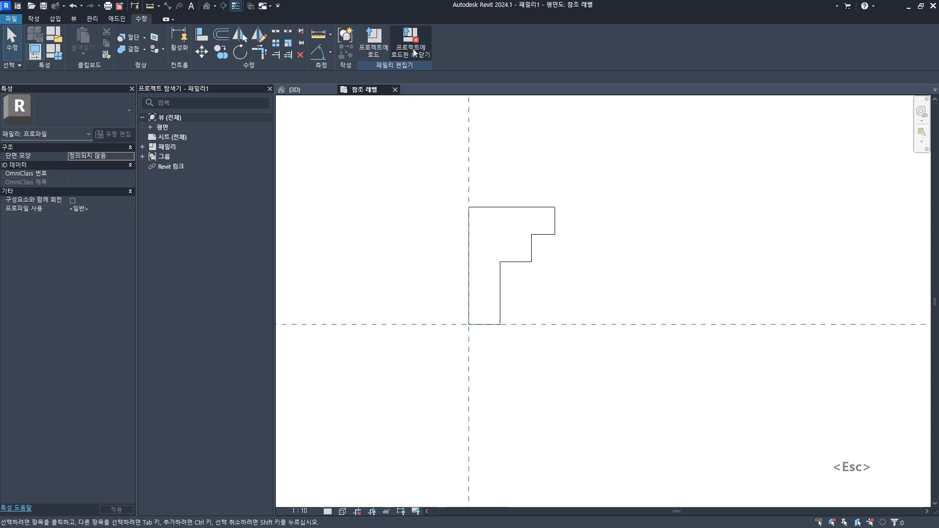
left_click_drag(391, 23, 432, 59, "ctrl")
left_click_drag(442, 37, 455, 36)
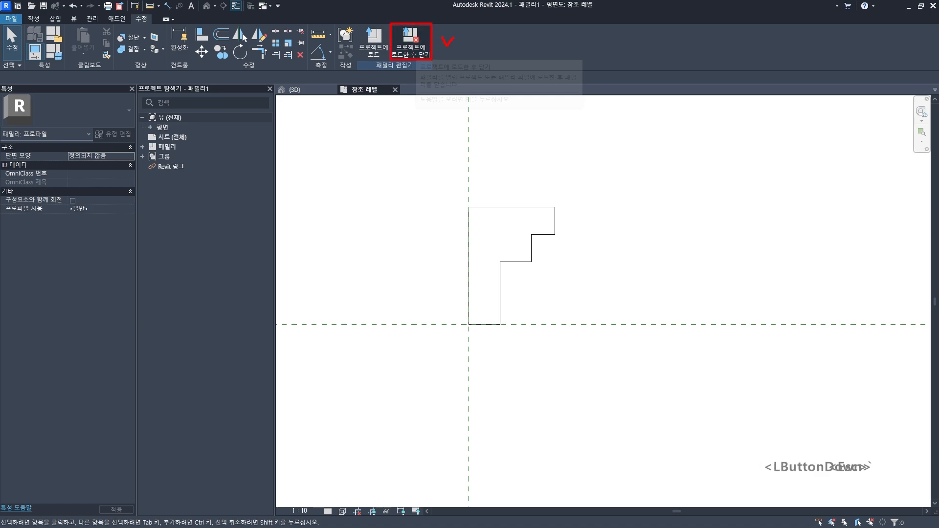
mouse_move(577, 269)
left_mouse_down()
mouse_move(389, 273)
mouse_move(599, 258)
mouse_move(562, 332)
left_mouse_up()
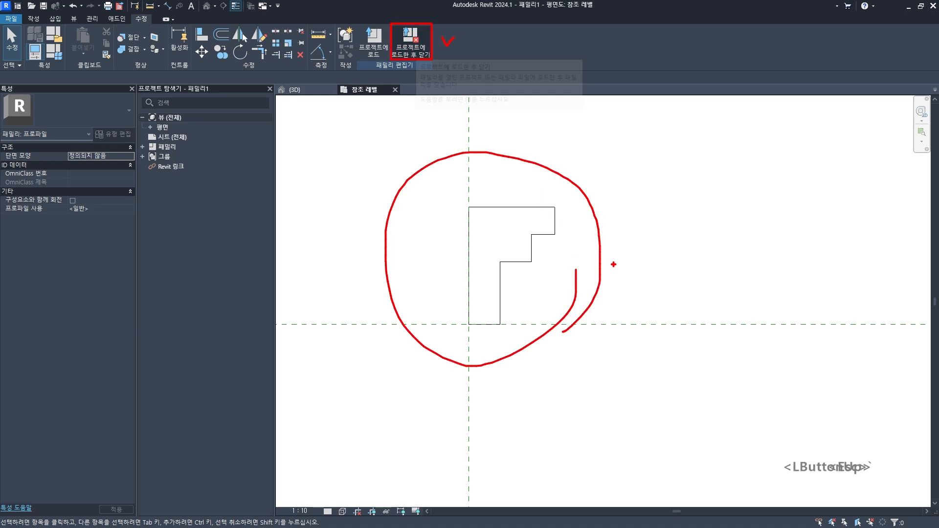
mouse_move(483, 251)
left_mouse_down()
mouse_move(465, 199)
mouse_move(313, 83)
mouse_move(323, 69)
left_mouse_up()
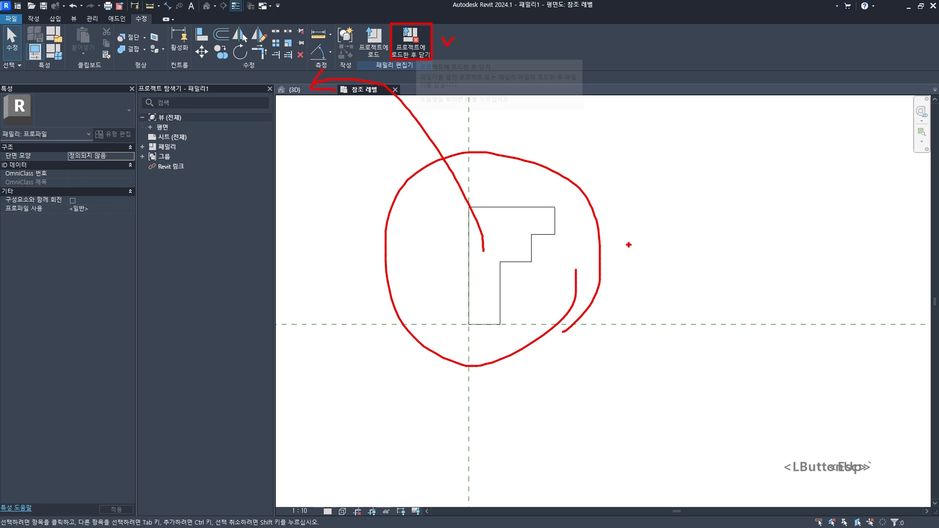
mouse_move(630, 245)
left_mouse_down()
mouse_move(381, 184)
mouse_move(611, 287)
mouse_move(562, 360)
left_mouse_up()
left_click_drag(677, 208, 737, 181)
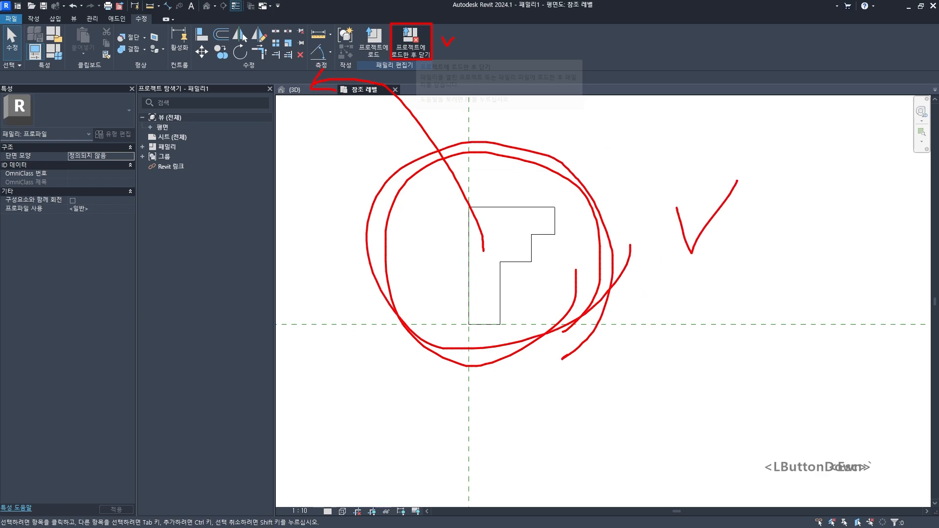
mouse_move(415, 75)
left_mouse_down()
mouse_move(386, 101)
mouse_move(416, 104)
left_mouse_up()
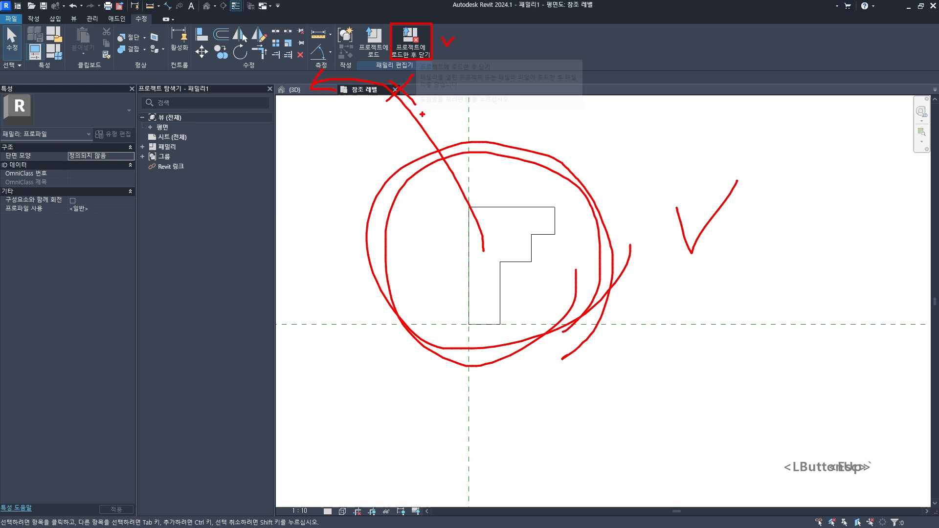
key("Escape")
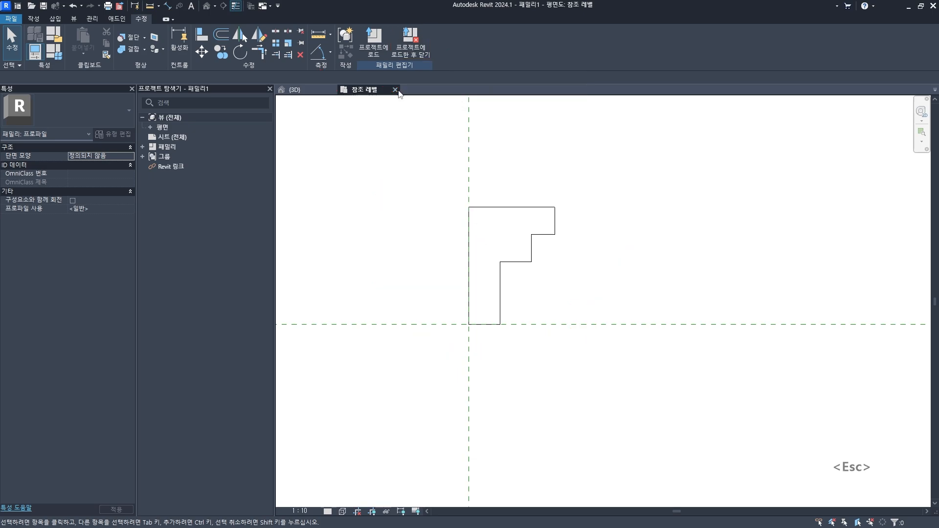
- Load the stepped profile family into the house project and close the family without saving it
left_click(410, 44)
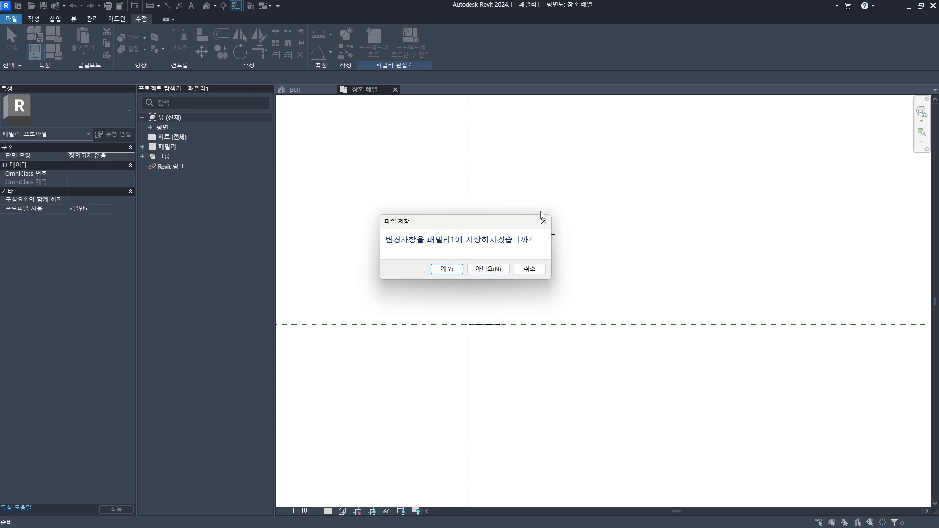
left_click(490, 270)
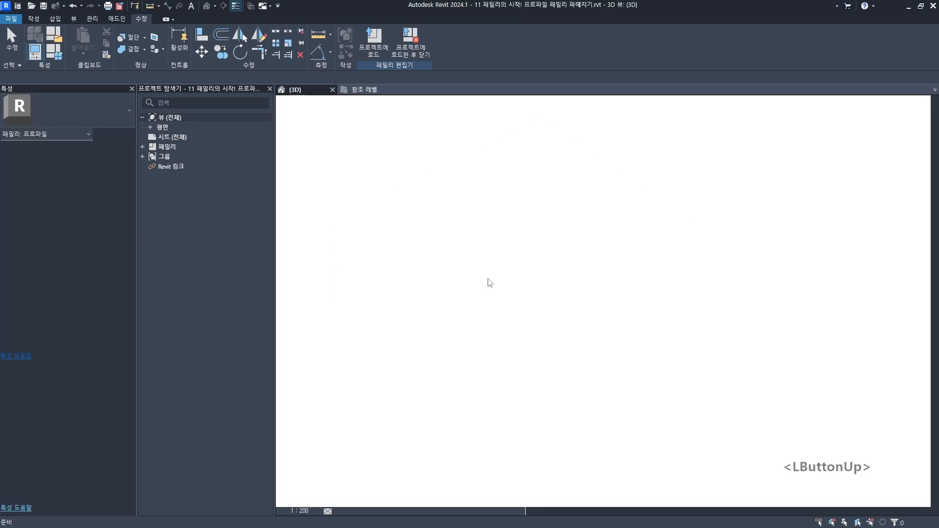
key("Escape")
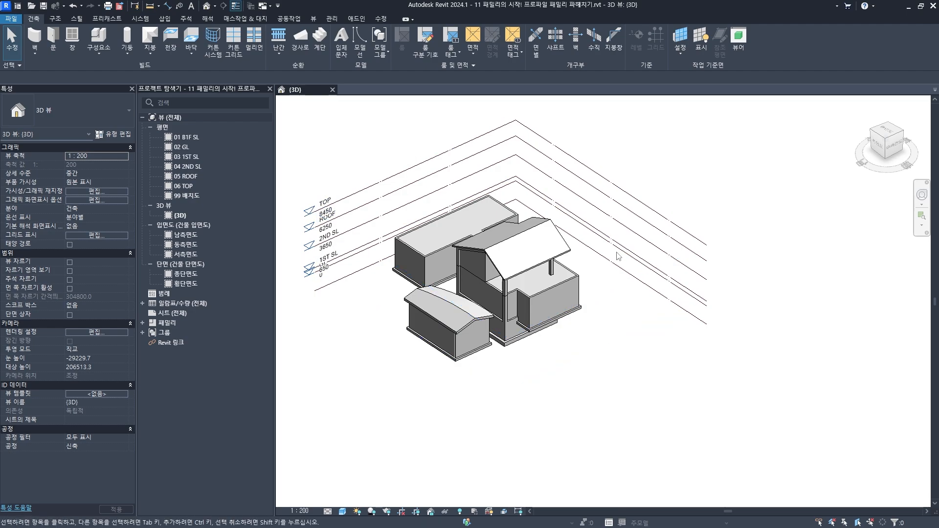
scroll(634, 203, "down", 2)
scroll(562, 270, "up", 2)
middle_click(562, 270)
middle_click_drag(550, 269, 572, 276)
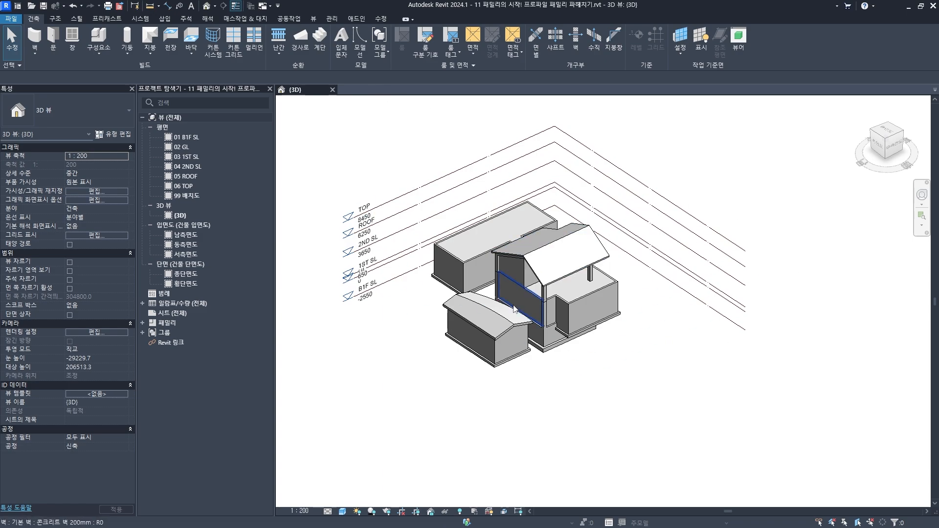
middle_click_drag(484, 313, 477, 308)
scroll(548, 260, "up", 1)
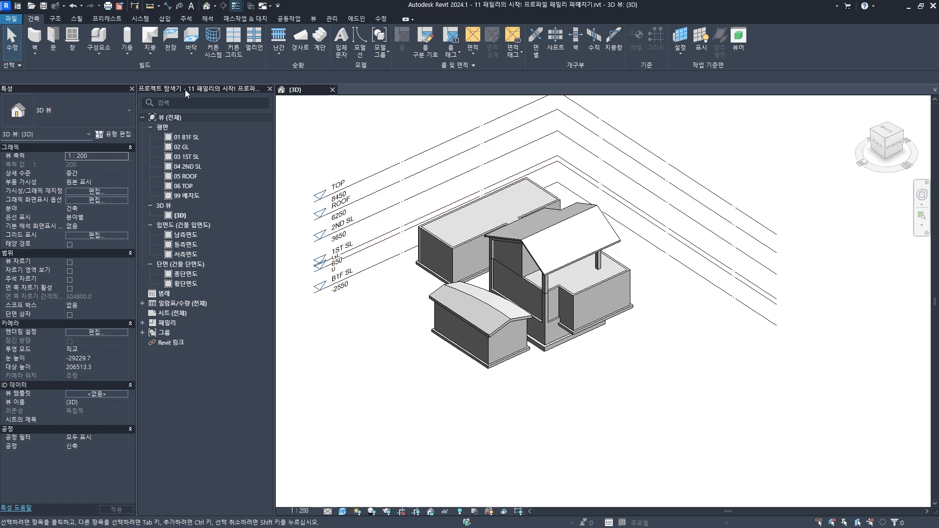
- Locate the loaded 패밀리1 family and its type under the house project's 프로파일 families
double_click(164, 323)
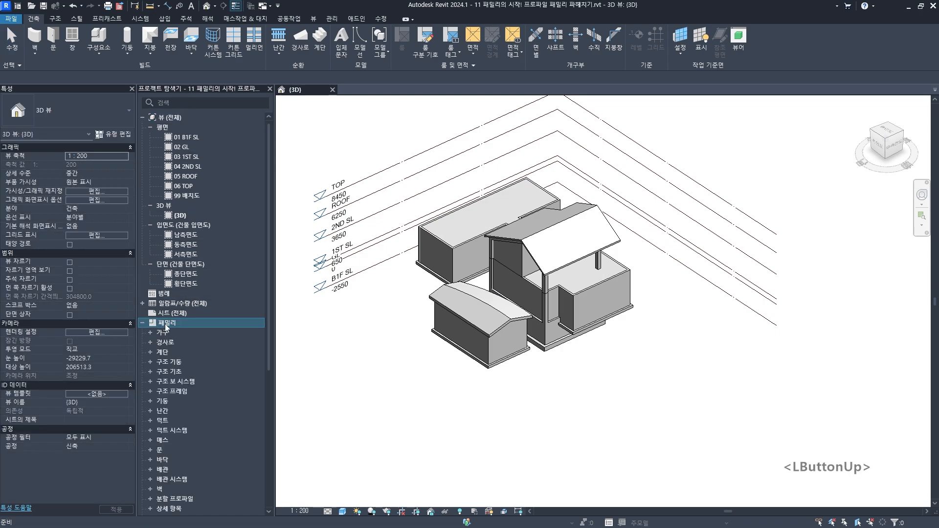
scroll(165, 325, "down", 7)
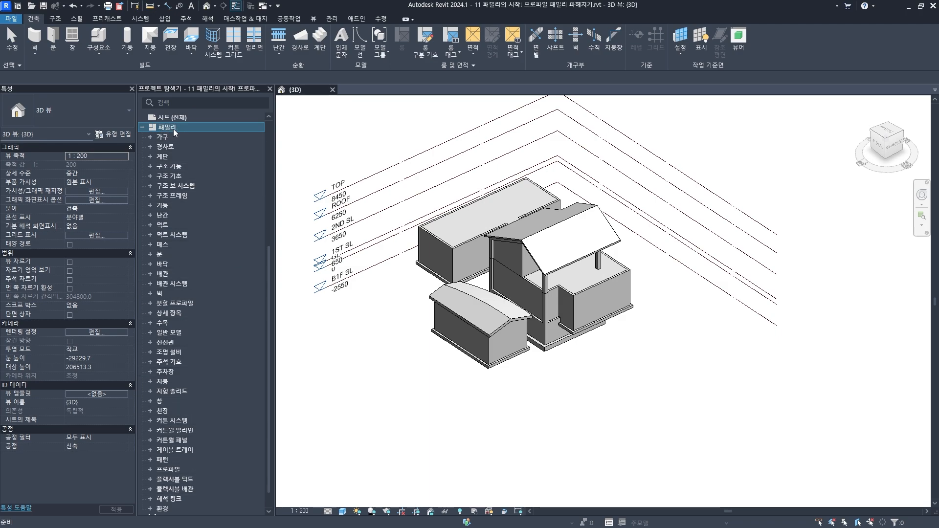
scroll(201, 324, "down", 1)
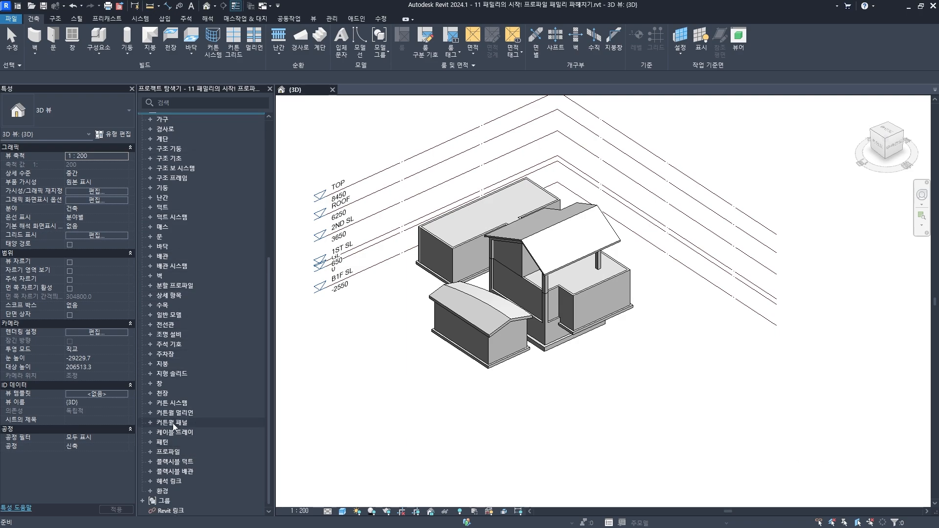
left_click(170, 453)
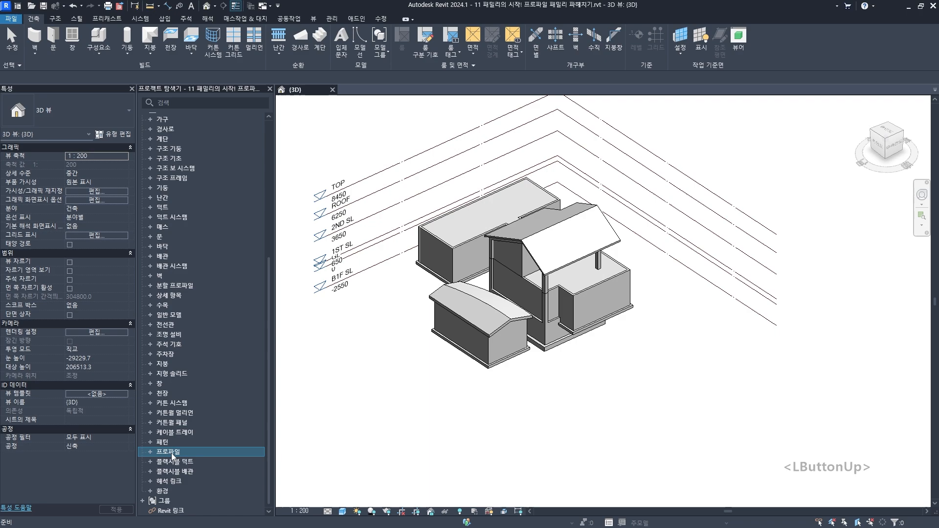
left_click(150, 452)
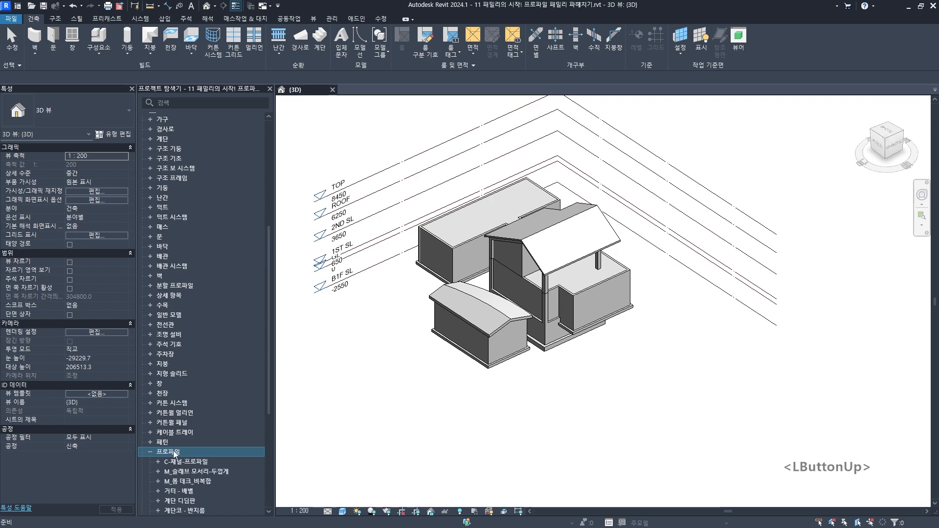
scroll(174, 452, "down", 5)
left_click(169, 432)
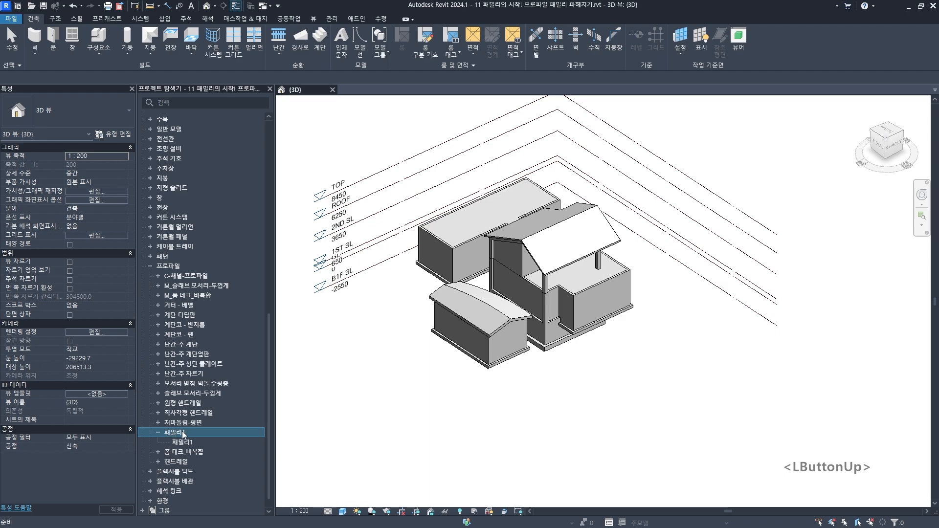
double_click(185, 432)
left_click(166, 267)
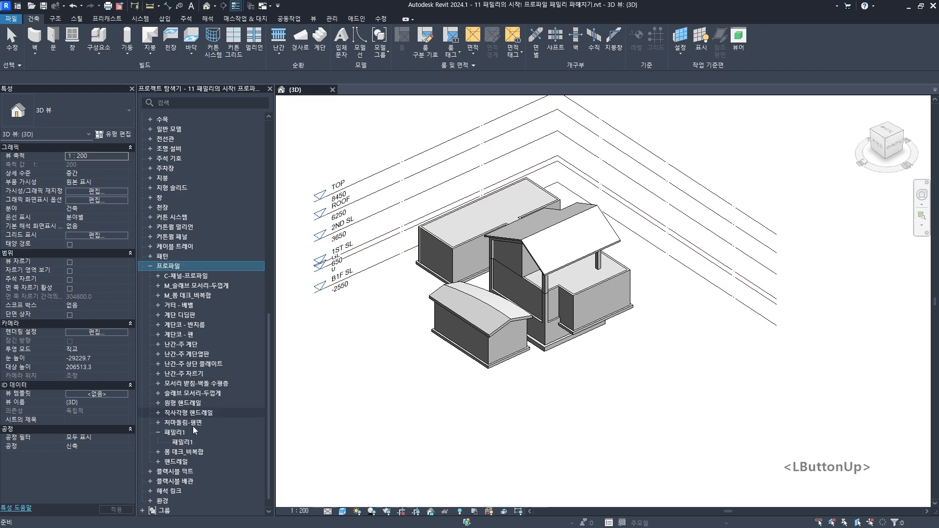
left_click(178, 433)
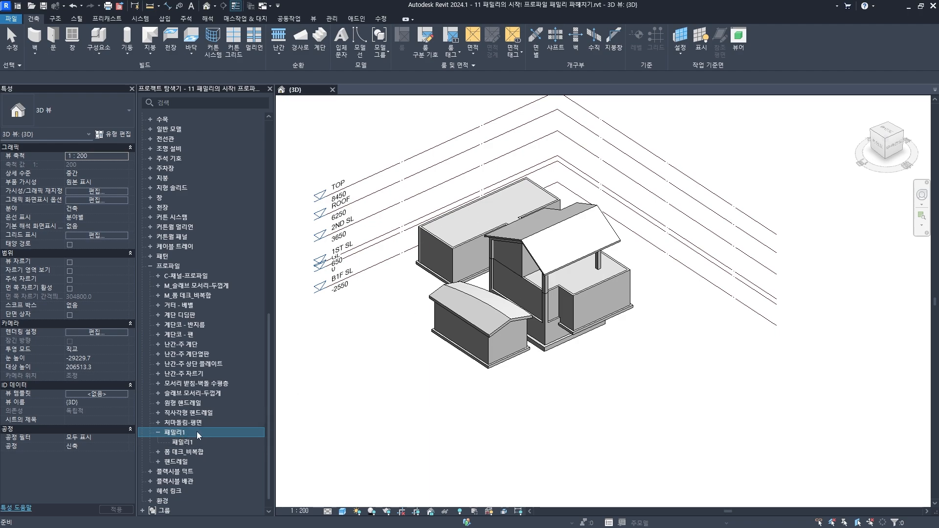
key("Escape")
- Examine the house model's wall bases and roof edges in the 3D view
scroll(331, 438, "up", 3)
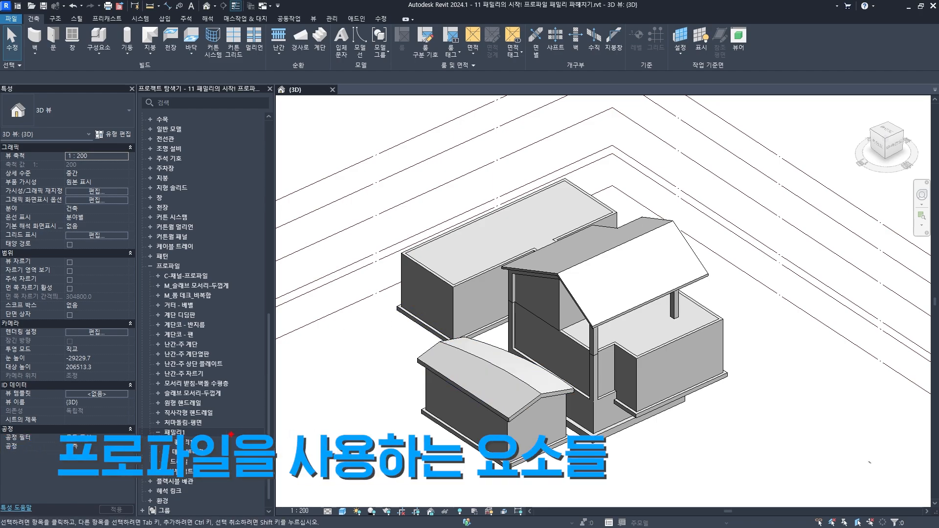
mouse_move(156, 425)
left_mouse_down("ctrl")
mouse_move(212, 443)
mouse_move(234, 418)
left_mouse_up("ctrl")
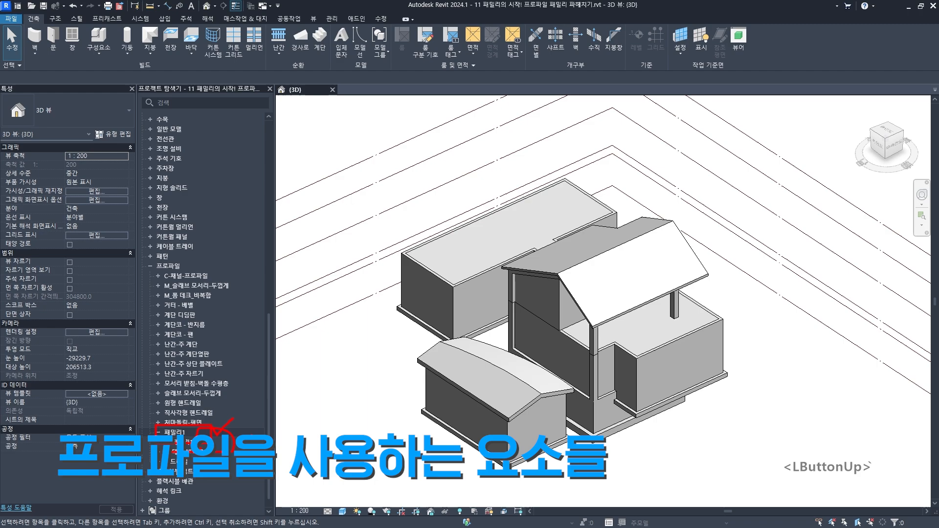
key("Escape")
scroll(516, 337, "down", 2)
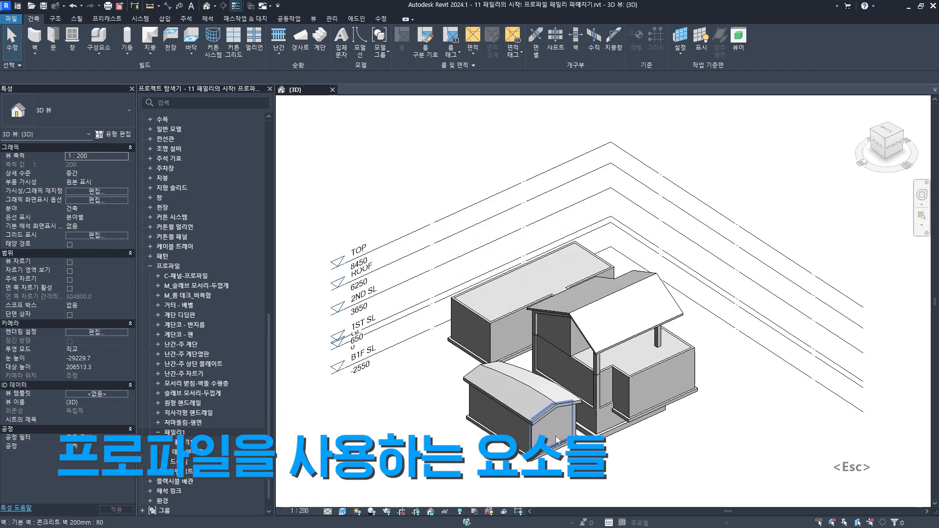
scroll(549, 478, "up", 4)
middle_click_drag(550, 479, 553, 482)
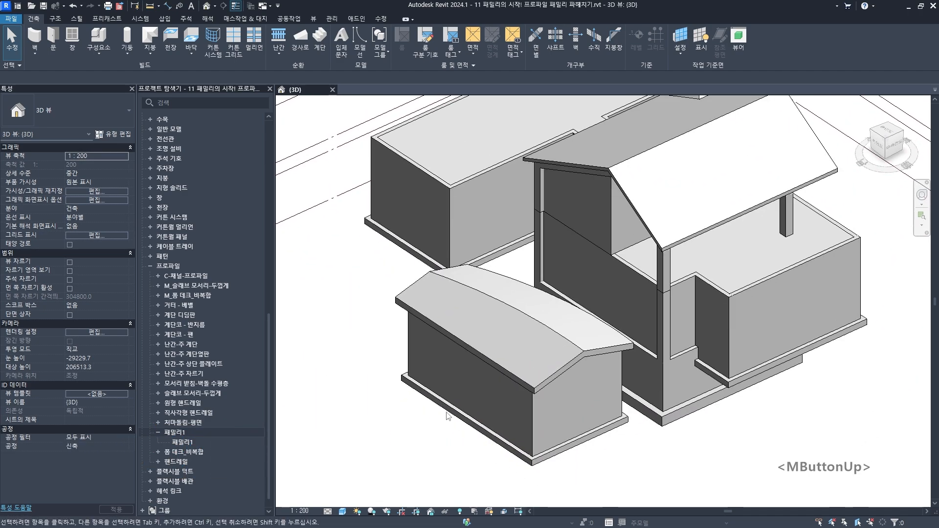
scroll(550, 433, "down", 2)
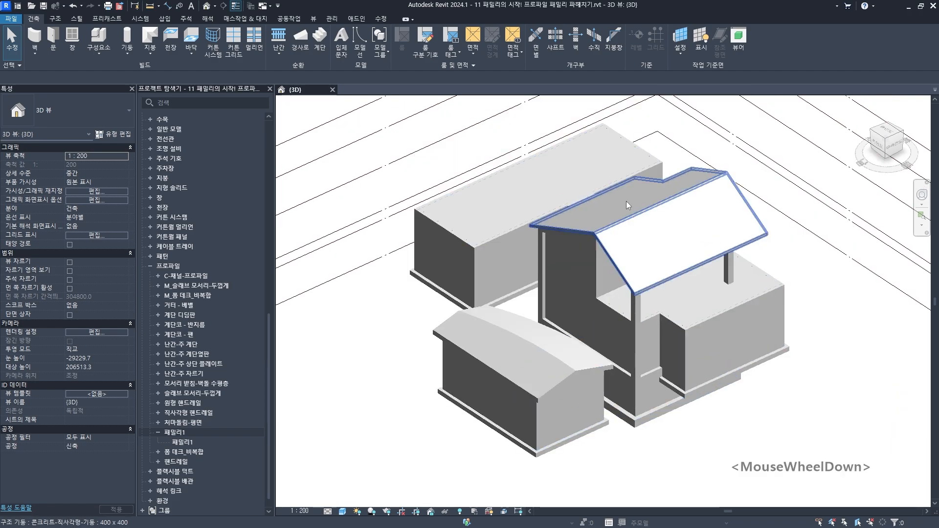
scroll(553, 339, "down", 2)
mouse_move(553, 339)
middle_mouse_down()
mouse_move(538, 375)
mouse_move(560, 337)
middle_mouse_up()
scroll(537, 371, "down", 1)
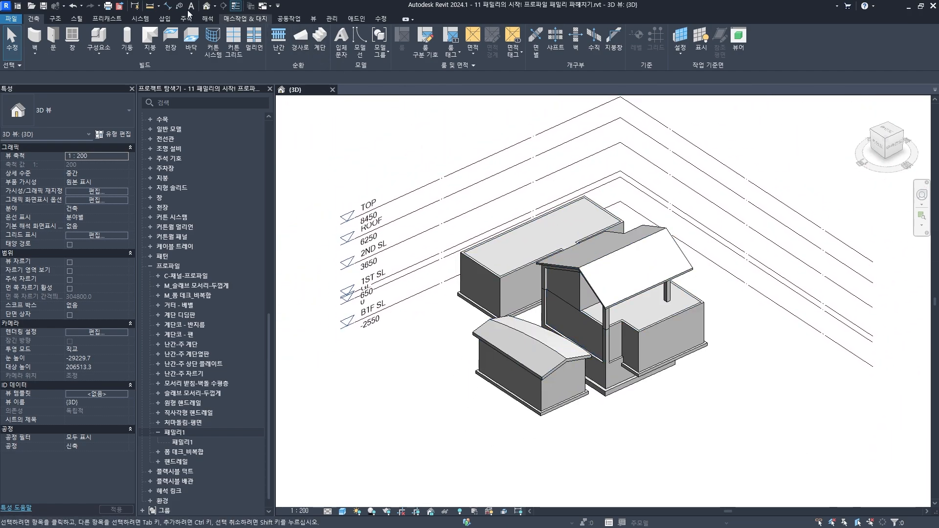
- Look through the architecture and structure tools for wall, roof and mullion commands that can use a profile
left_click(52, 20)
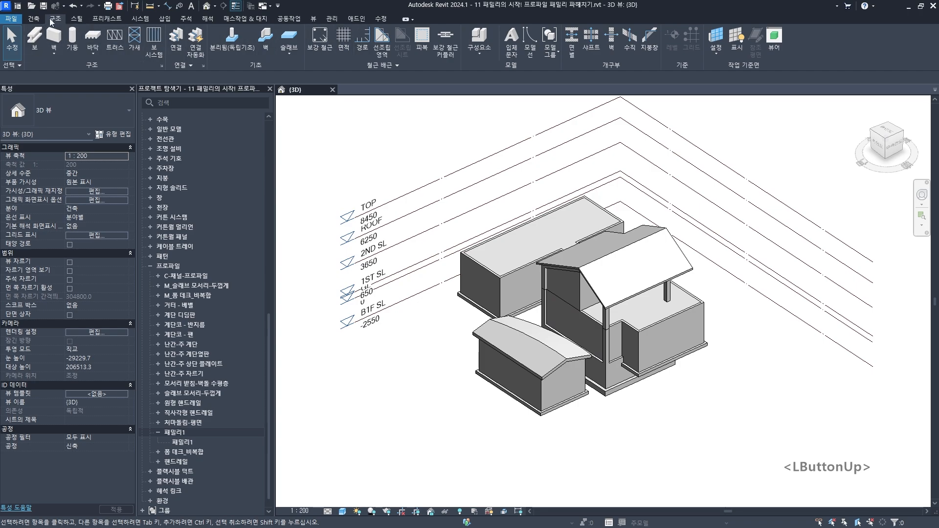
left_click(33, 19)
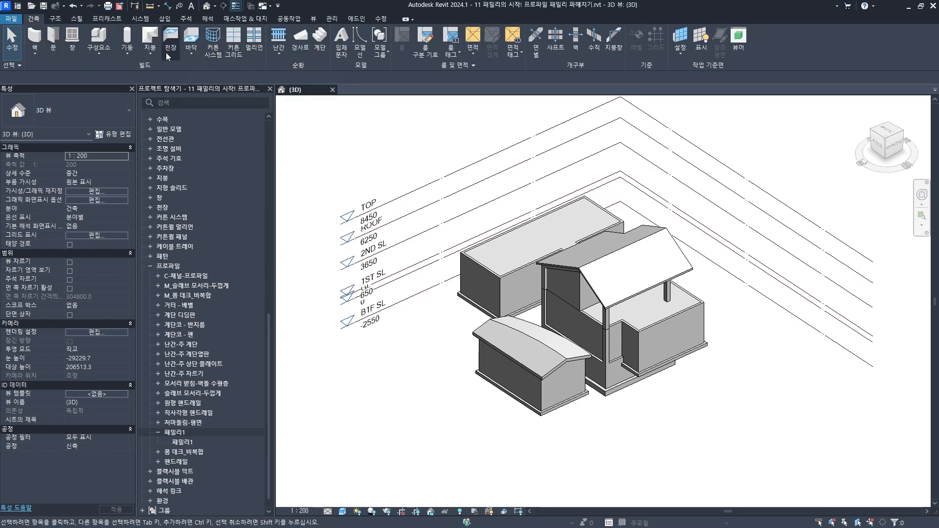
mouse_move(54, 24)
left_mouse_down("ctrl")
mouse_move(142, 47)
mouse_move(371, 67)
mouse_move(405, 35)
left_mouse_up("ctrl")
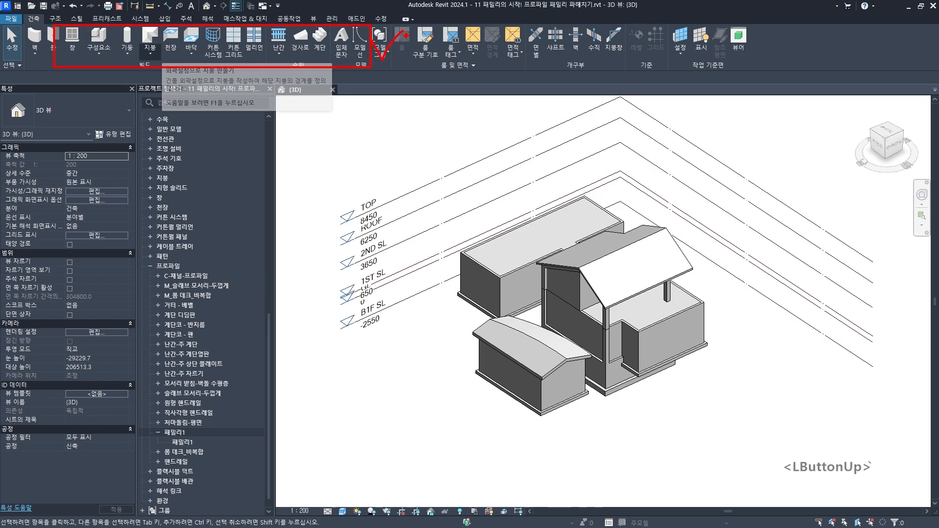
key("Escape")
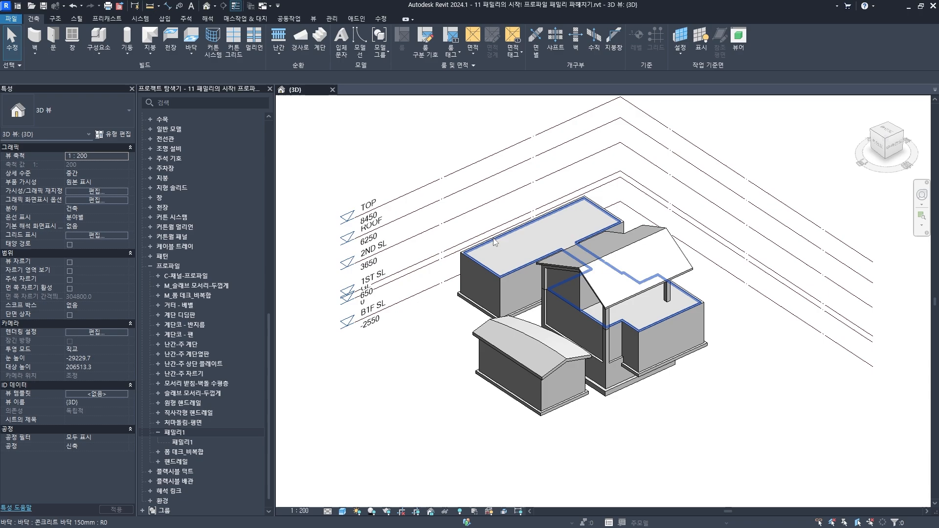
scroll(495, 242, "up", 3)
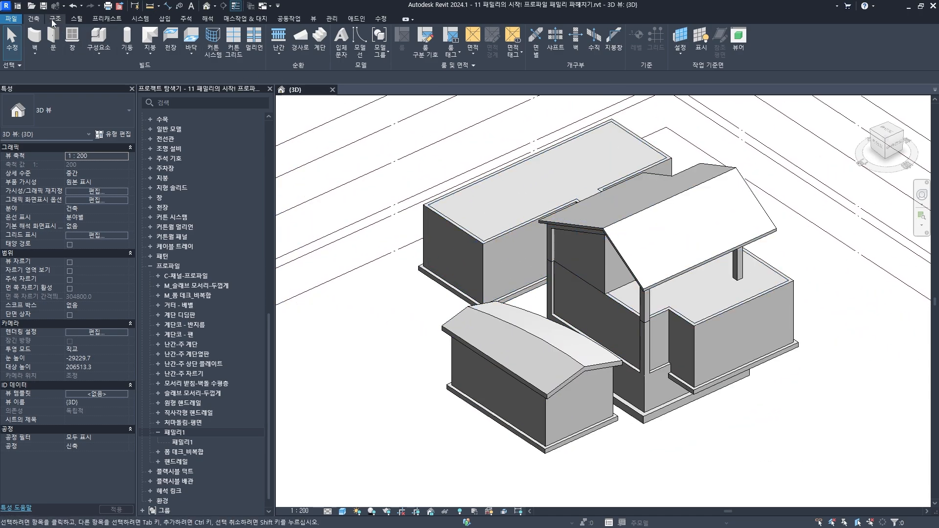
left_click(35, 54)
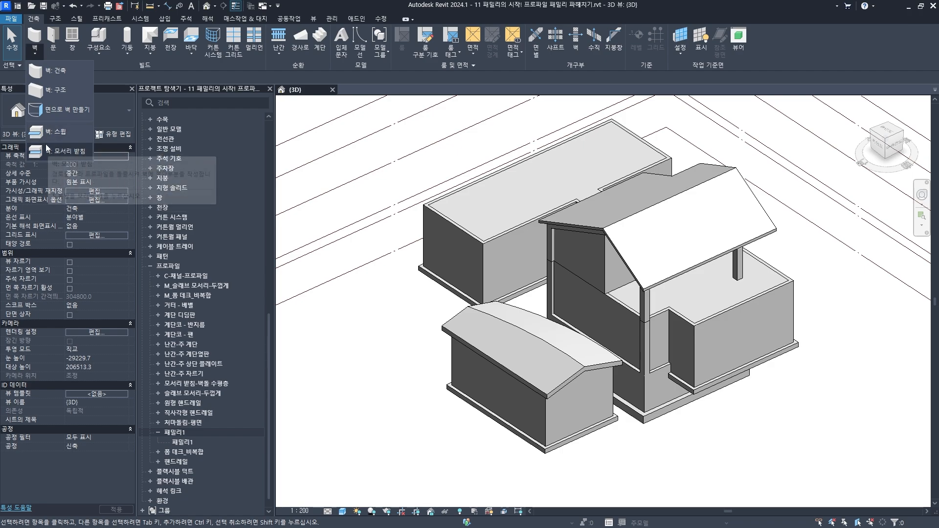
left_click(149, 54)
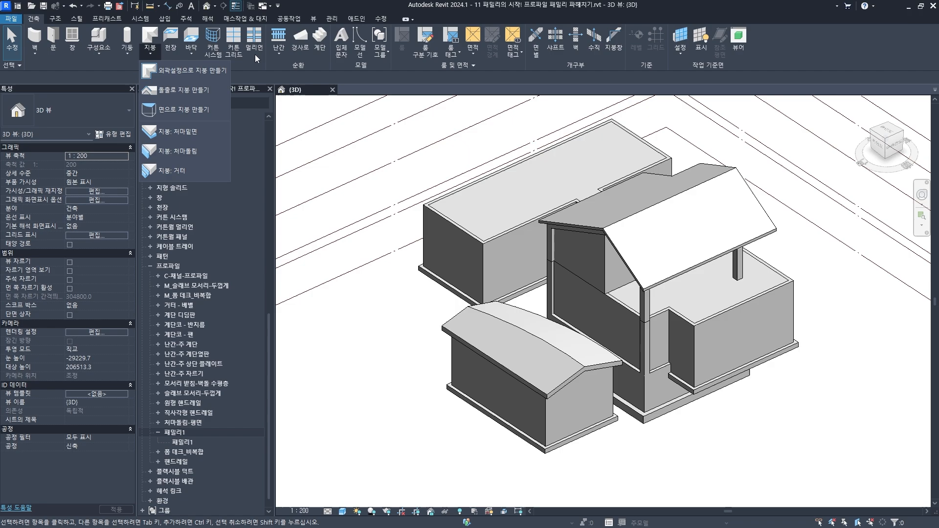
left_click(368, 126)
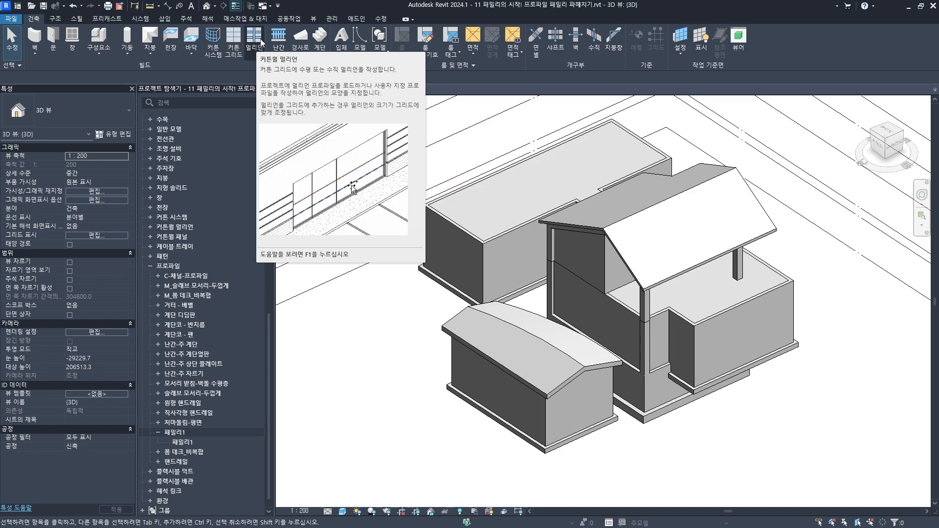
left_click(56, 19)
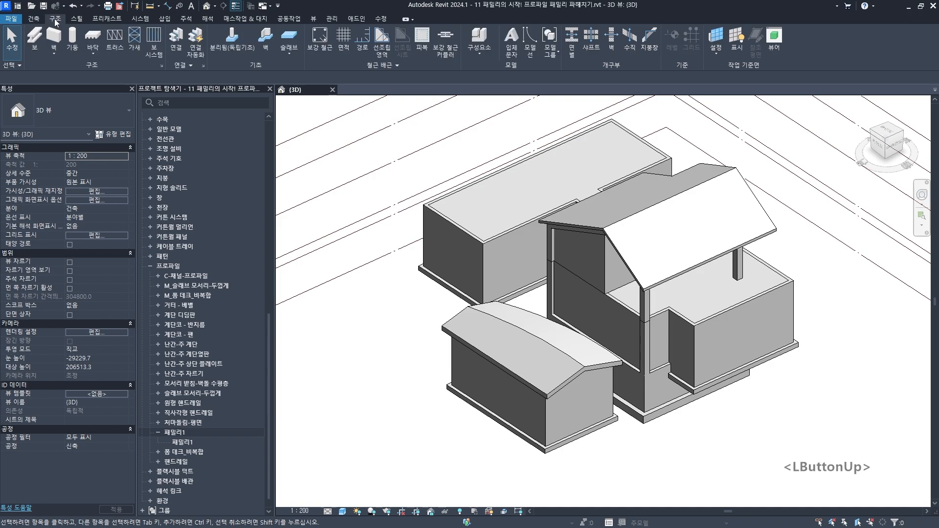
left_click(93, 54)
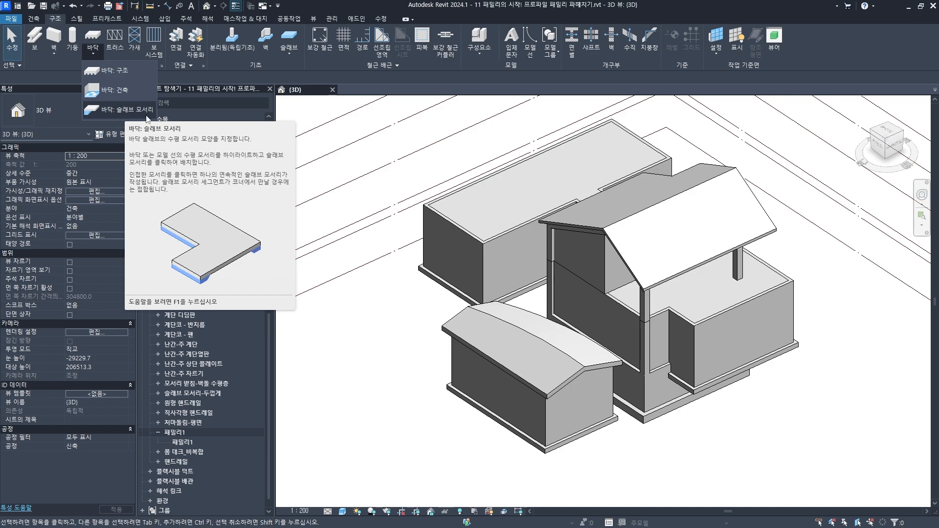
left_click(118, 111)
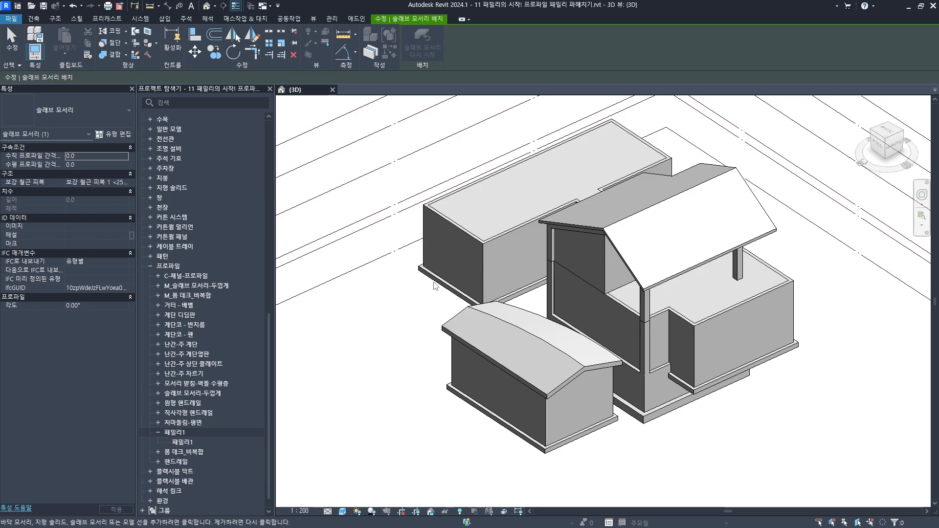
scroll(438, 266, "down", 2)
middle_click_drag(460, 321, 398, 282)
scroll(419, 313, "up", 5)
middle_click_drag(527, 358, 521, 352)
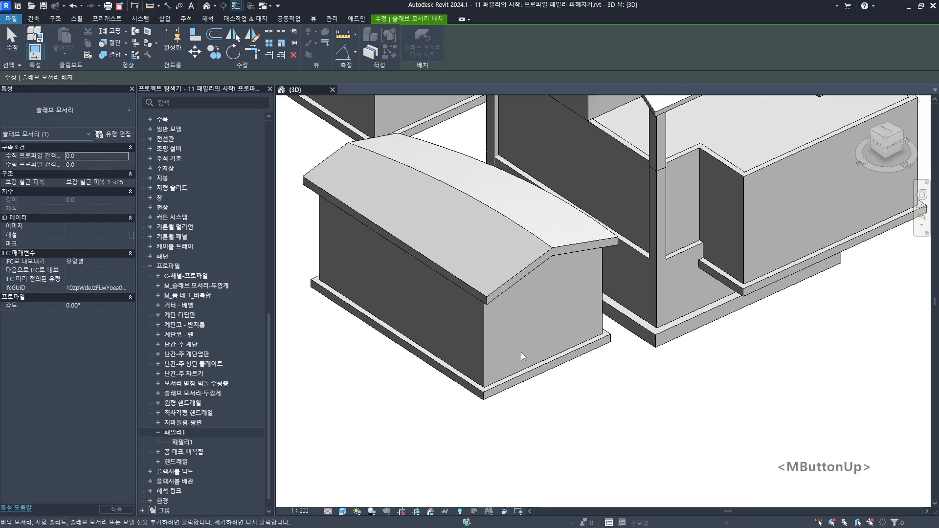
left_click(608, 340)
mouse_move(508, 395)
left_mouse_down()
mouse_move(486, 400)
mouse_move(485, 415)
mouse_move(468, 394)
mouse_move(520, 401)
left_mouse_up()
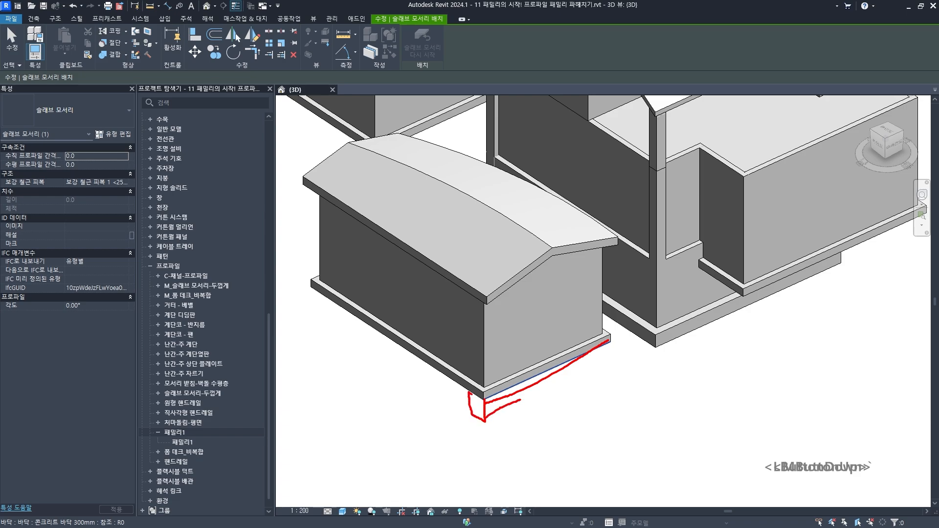
left_click_drag(593, 370, 593, 352)
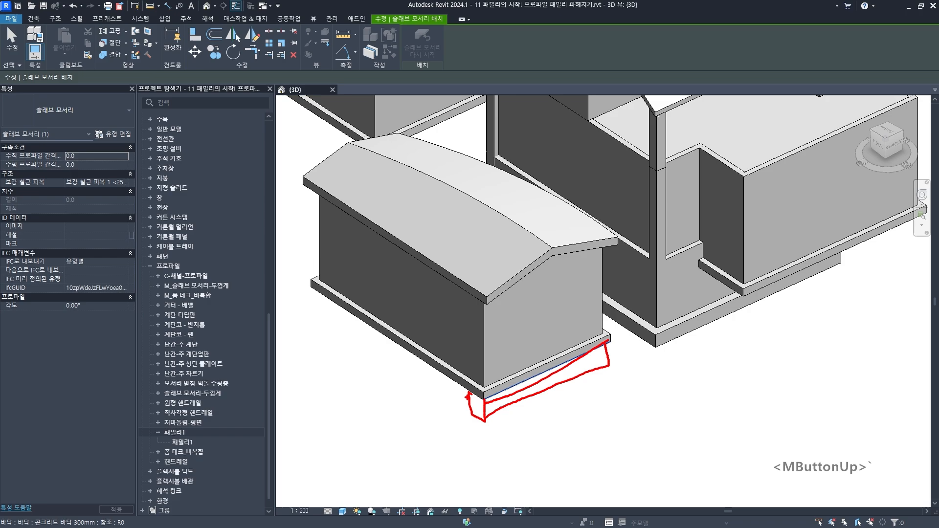
left_click_drag(552, 358, 512, 371)
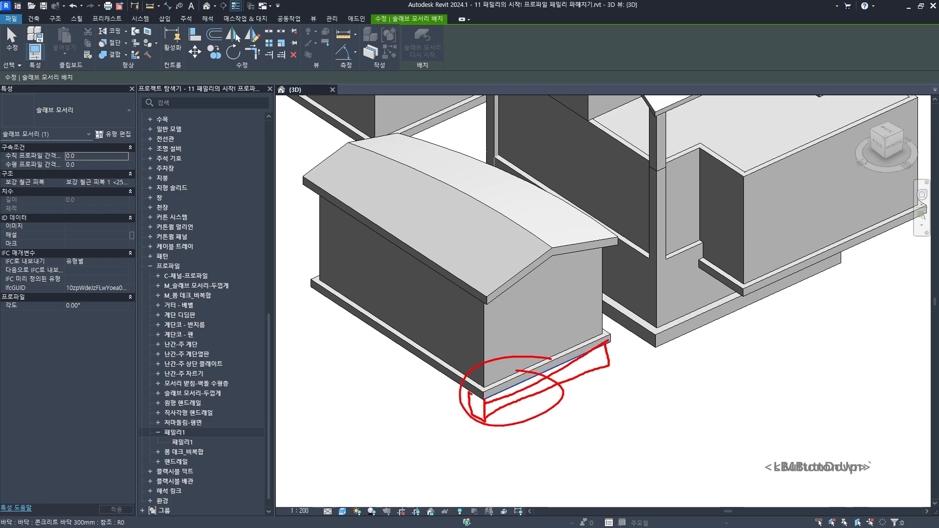
mouse_move(568, 360)
left_mouse_down()
mouse_move(609, 337)
mouse_move(617, 319)
left_mouse_up()
left_click_drag(584, 379, 518, 362)
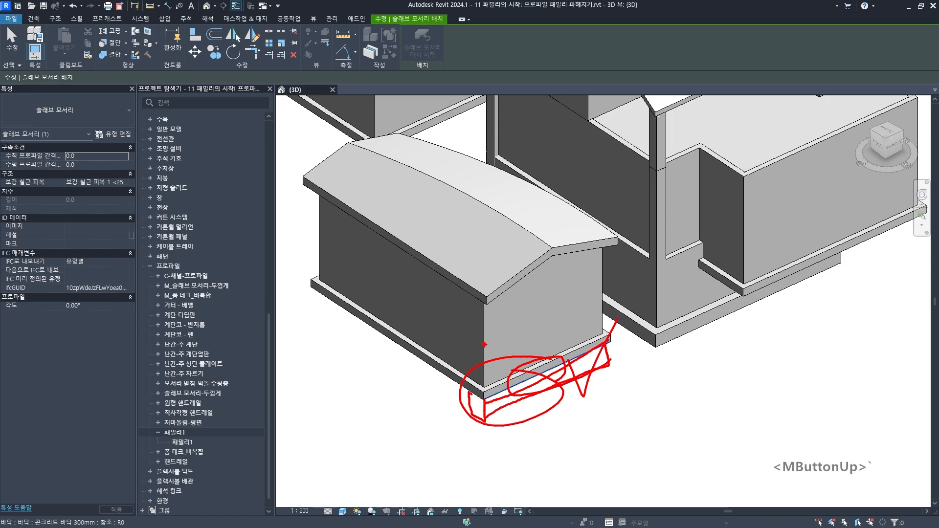
key("Escape")
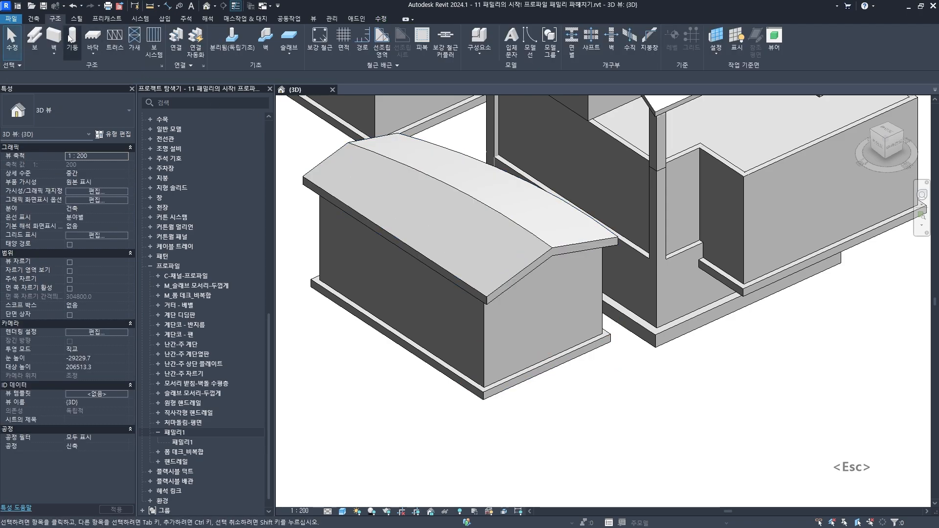
- Start a floor slab edge and duplicate its type under the name 프로파일 연습
left_click(93, 49)
left_click(120, 110)
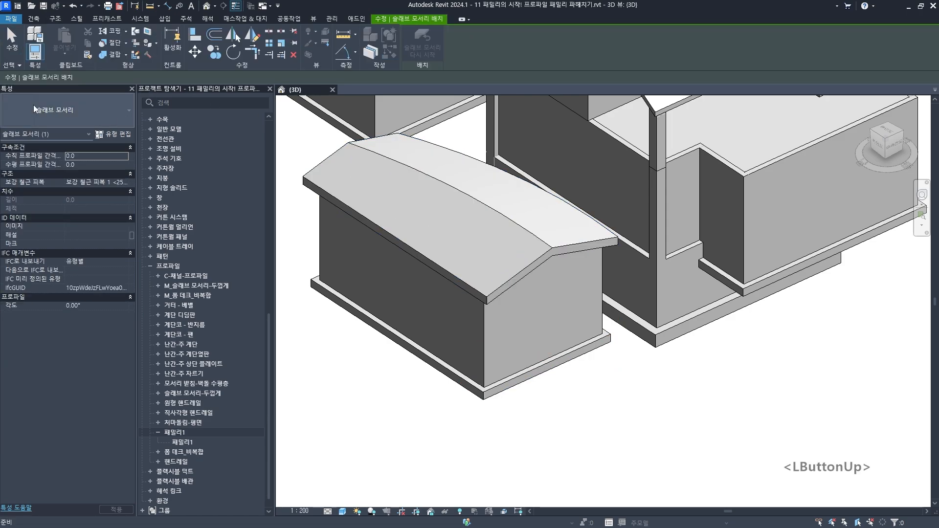
left_click(118, 135)
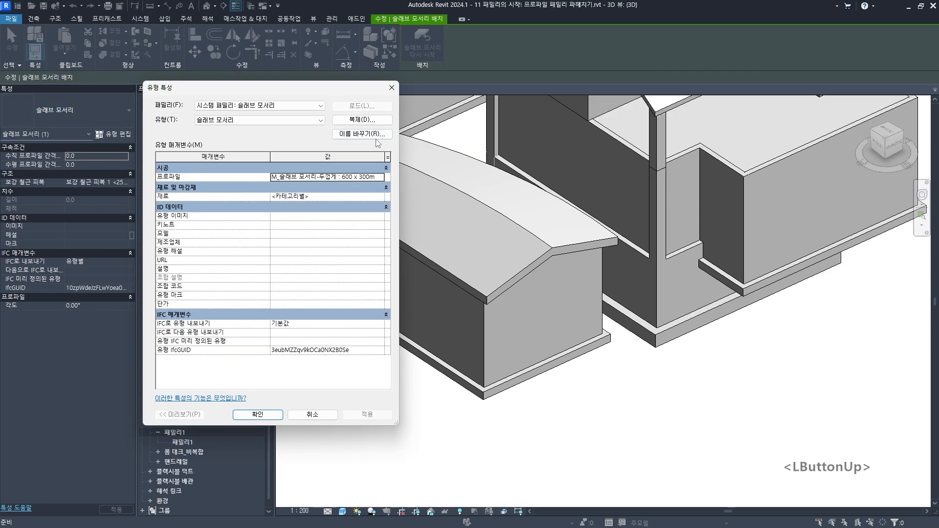
left_click(365, 120)
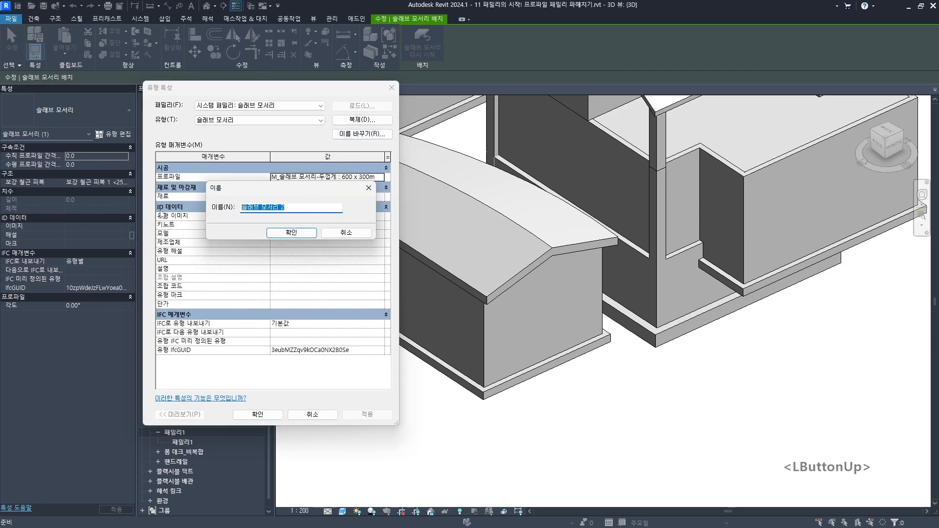
type("vm")
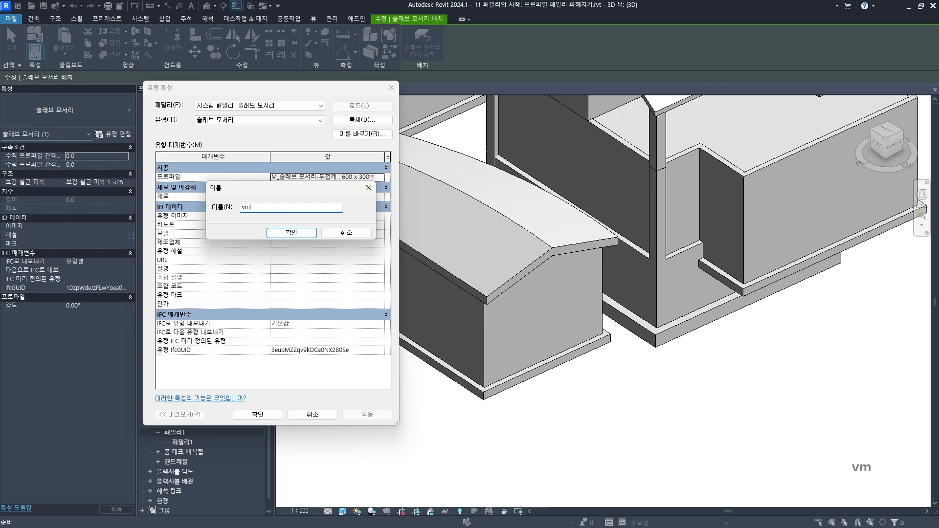
key("BackSpace")
key("BackSpace")
key("Hangul")
type("ㅍ로파일 연습")
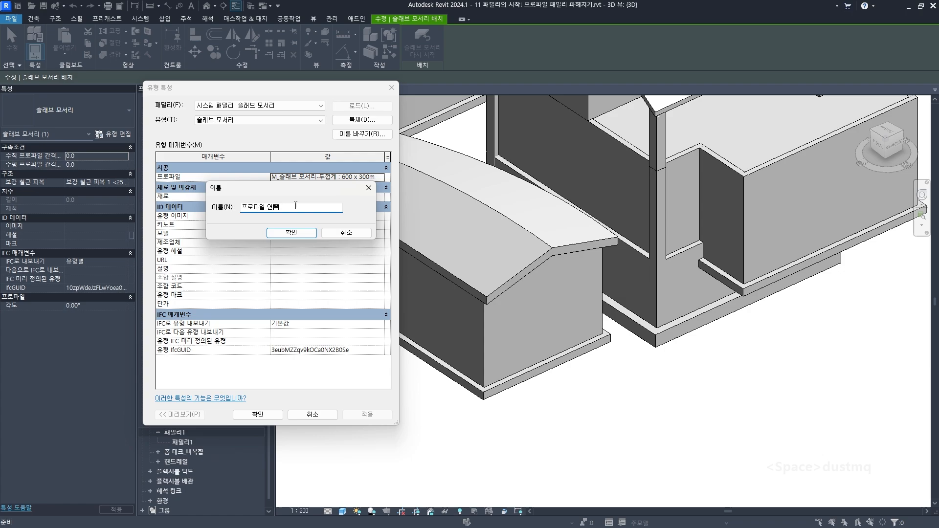
left_click_drag(296, 207, 239, 207)
left_click(276, 210)
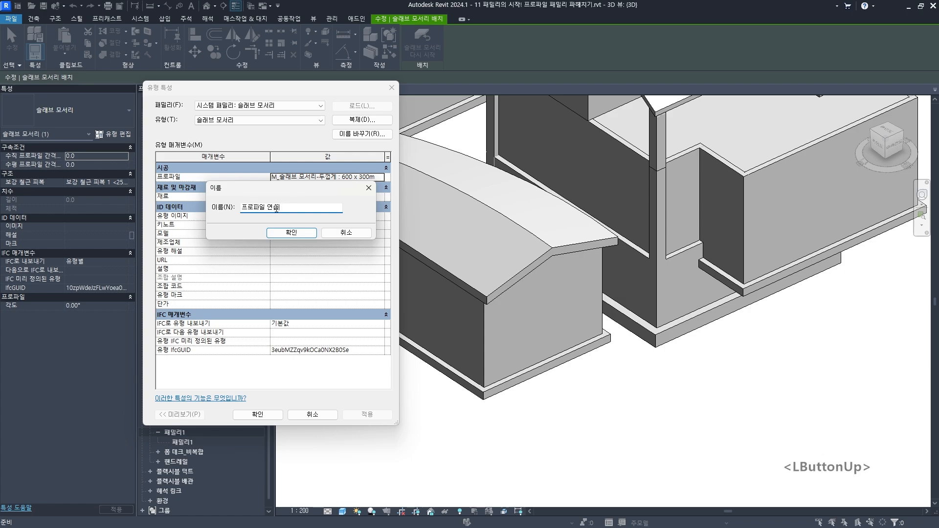
left_click(291, 233)
mouse_move(219, 87)
left_mouse_down()
mouse_move(257, 103)
mouse_move(227, 101)
left_mouse_up()
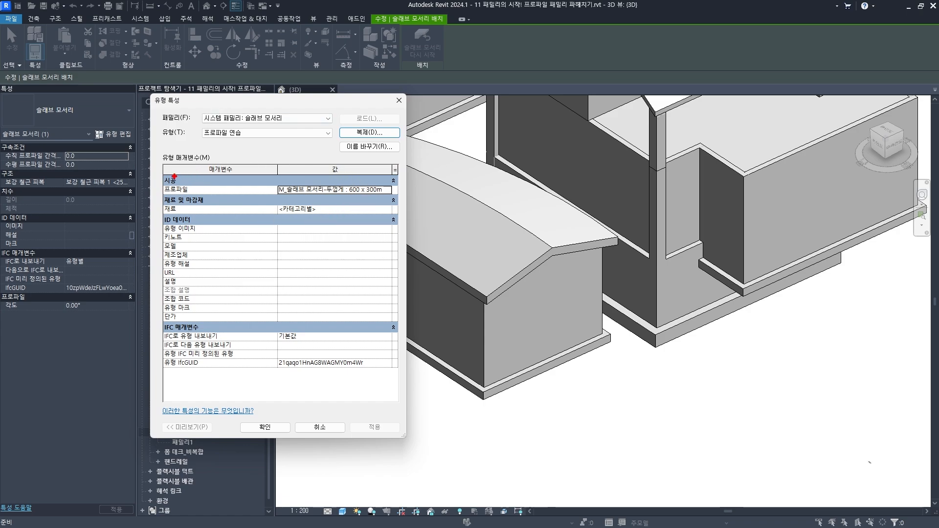
left_click_drag(156, 181, 202, 194, "ctrl")
mouse_move(220, 179)
left_mouse_down()
mouse_move(224, 190)
mouse_move(236, 178)
left_mouse_up()
left_click_drag(157, 195, 199, 195)
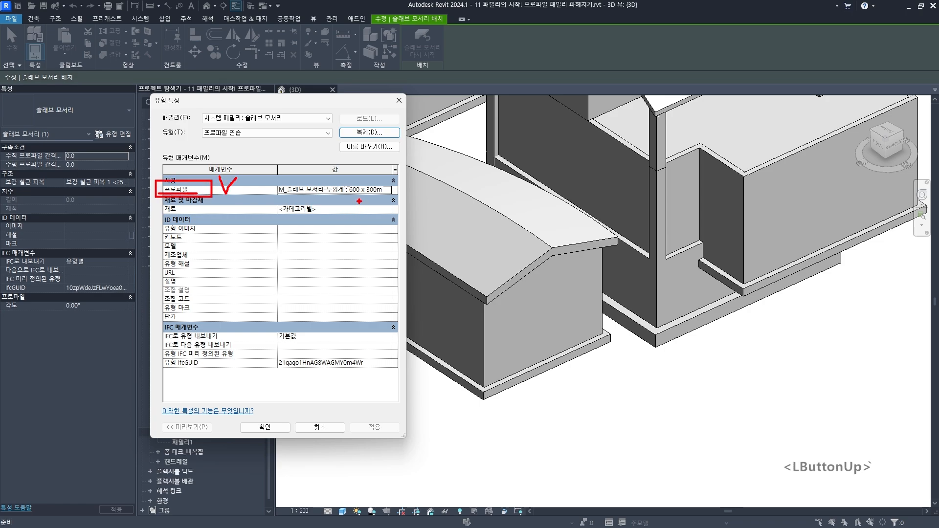
key("Escape")
- Set the profile of the 프로파일 연습 slab edge type to 패밀리1 : 패밀리1 and accept the type properties
left_click(386, 193)
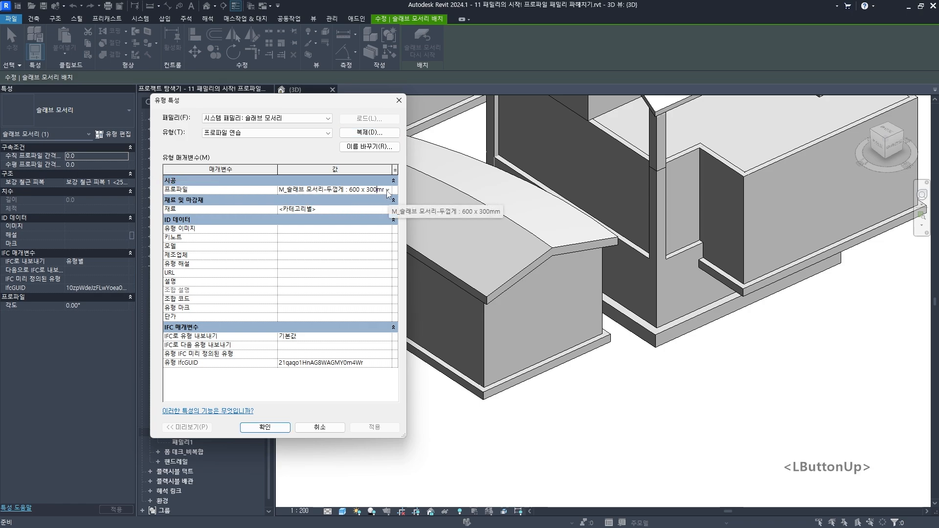
left_click(388, 193)
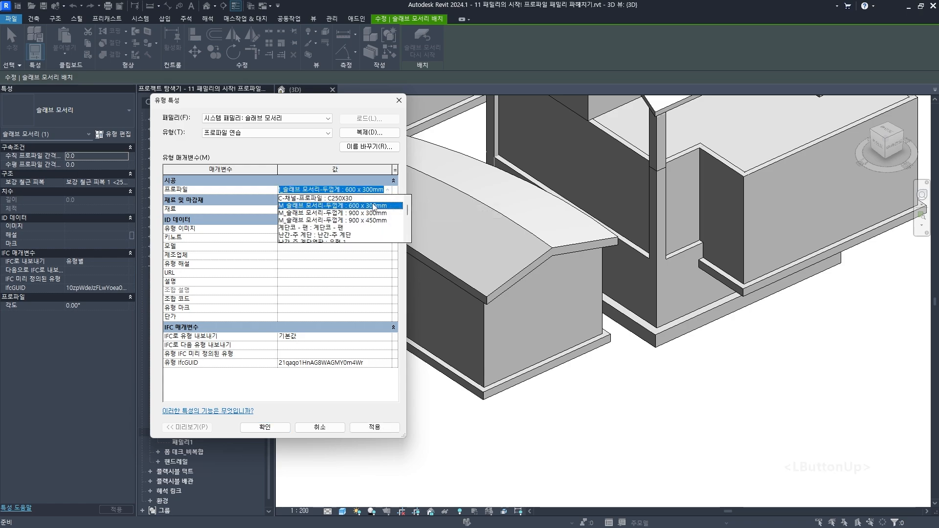
scroll(375, 215, "down", 3)
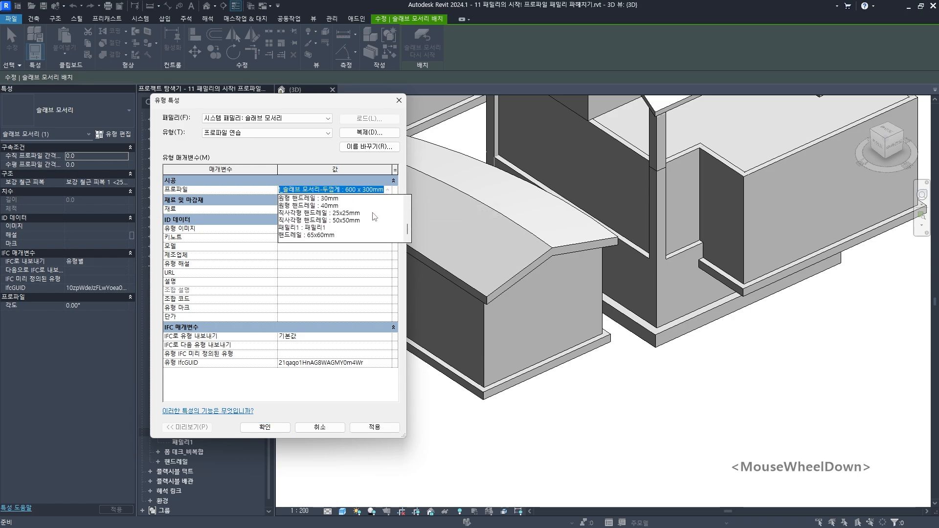
scroll(373, 227, "up", 4)
scroll(373, 229, "down", 5)
scroll(360, 218, "up", 2)
scroll(360, 217, "up", 3)
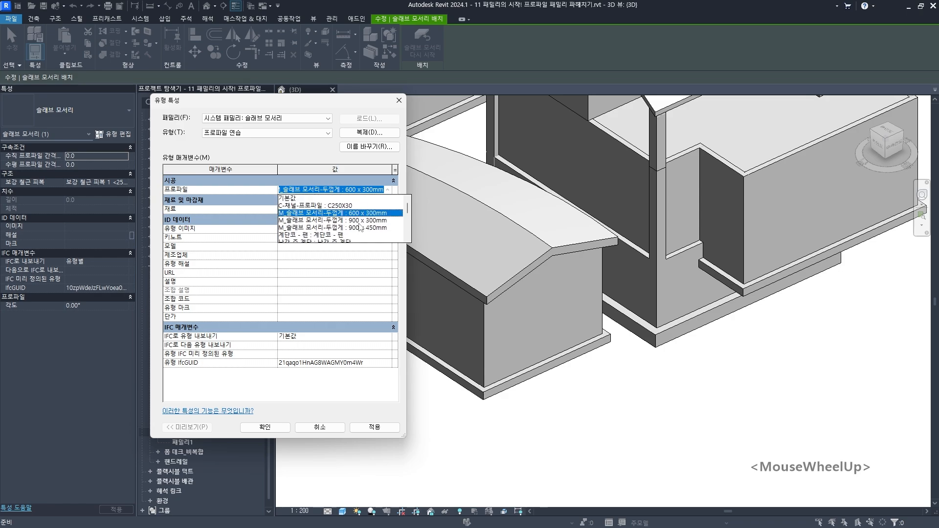
scroll(359, 227, "down", 5)
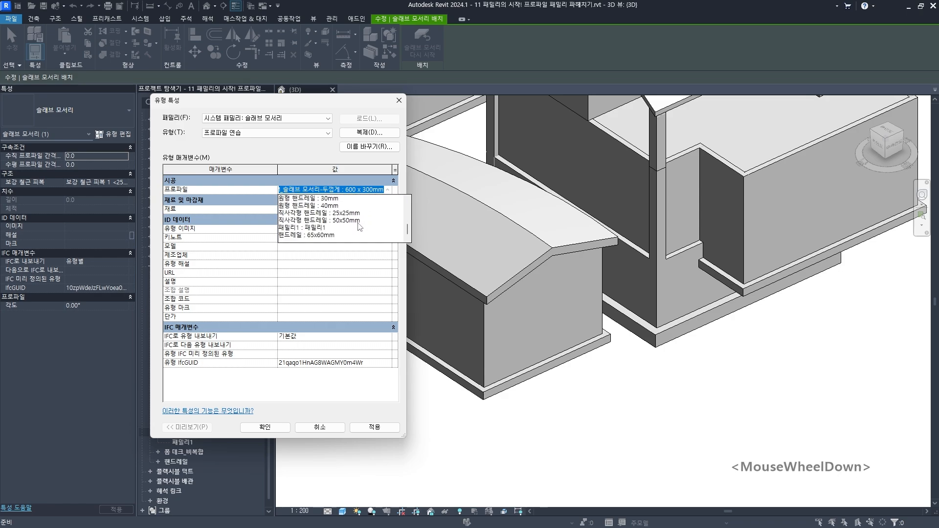
left_click(320, 229)
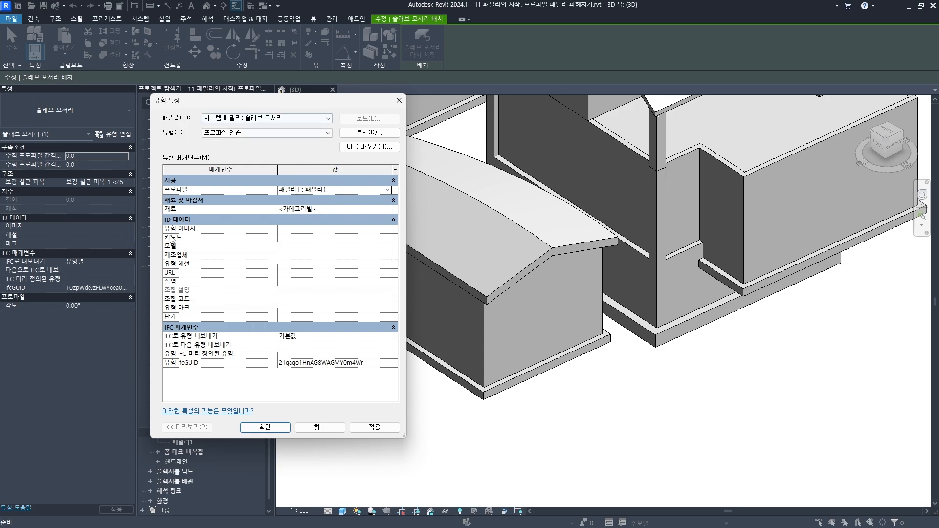
left_click(265, 428)
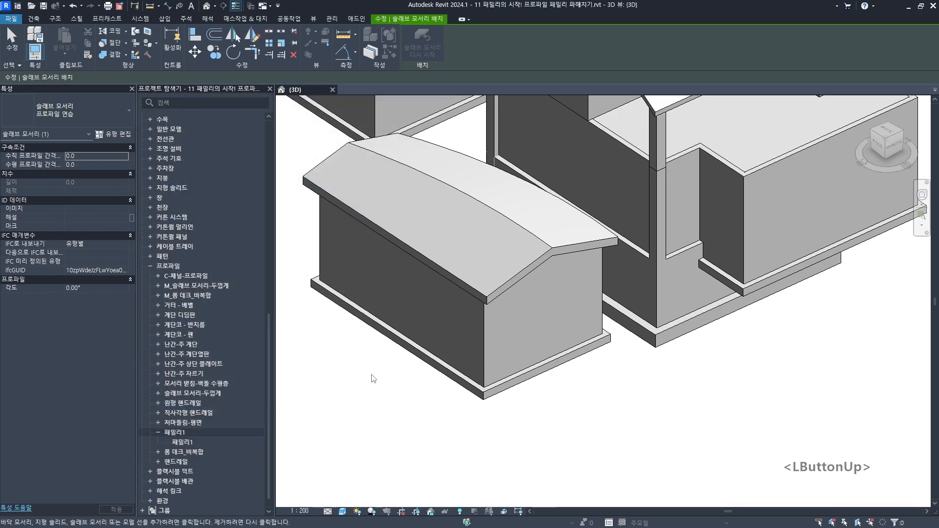
- Place the 프로파일 연습 slab edge along the lower curved edge of the small building's floor
scroll(434, 407, "down", 2)
middle_click_drag(436, 405, 601, 300)
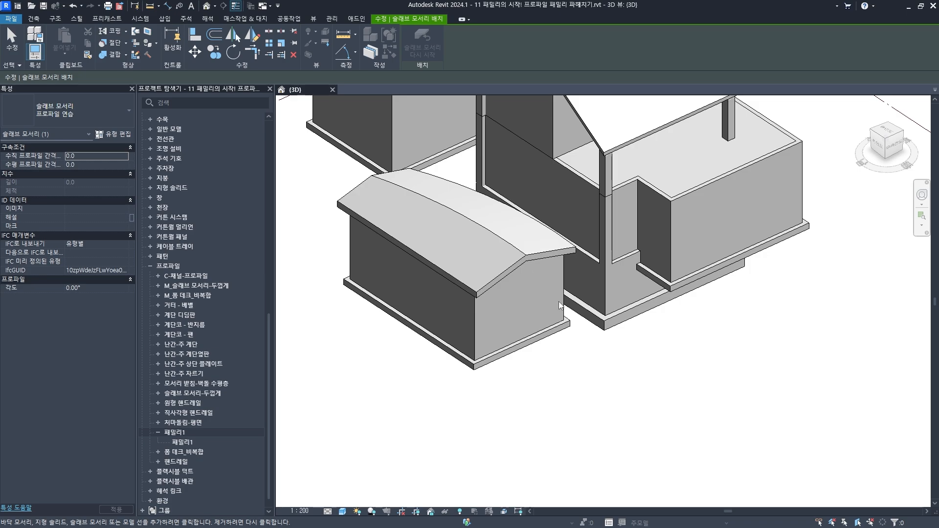
middle_click_drag(556, 292, 470, 376)
scroll(465, 291, "up", 5)
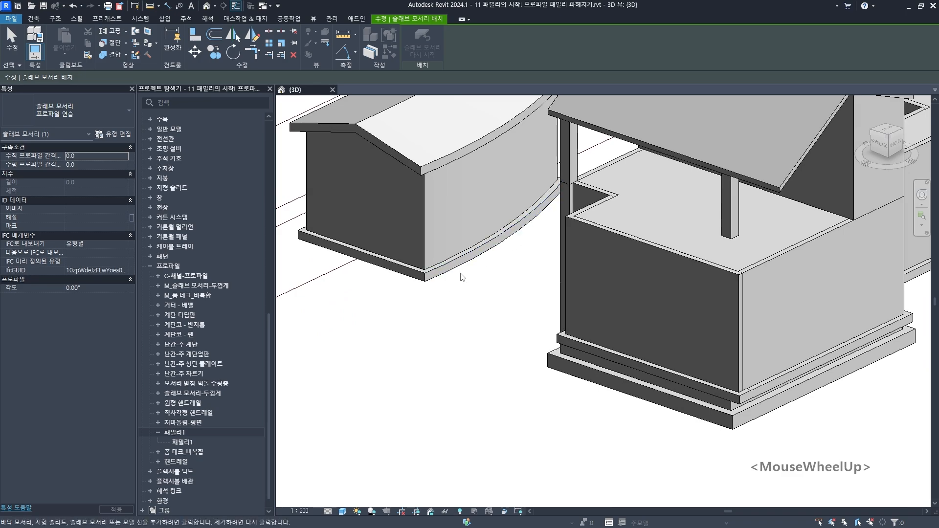
left_click(427, 283)
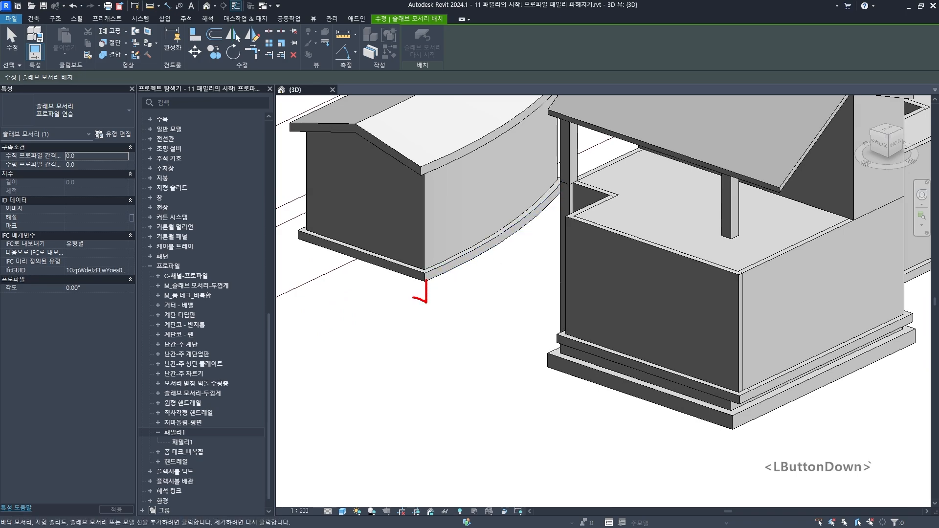
left_click(416, 286)
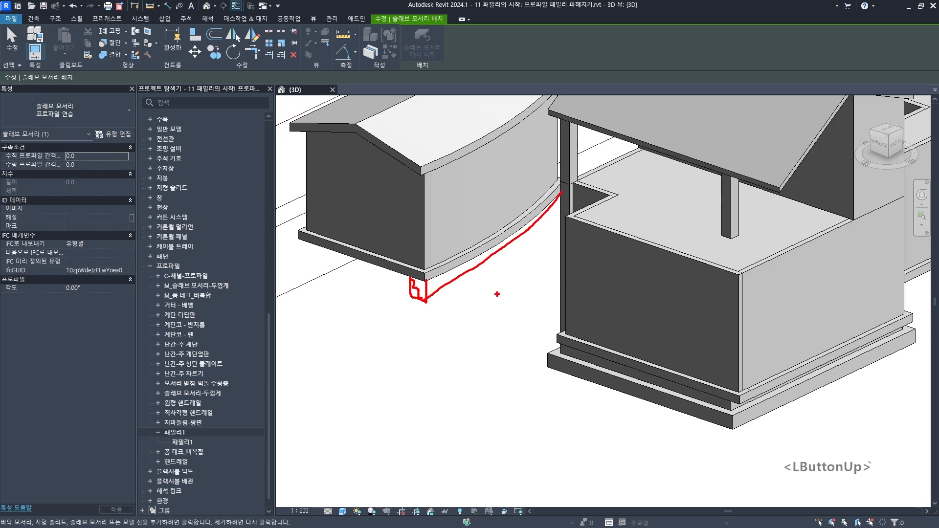
key("Escape")
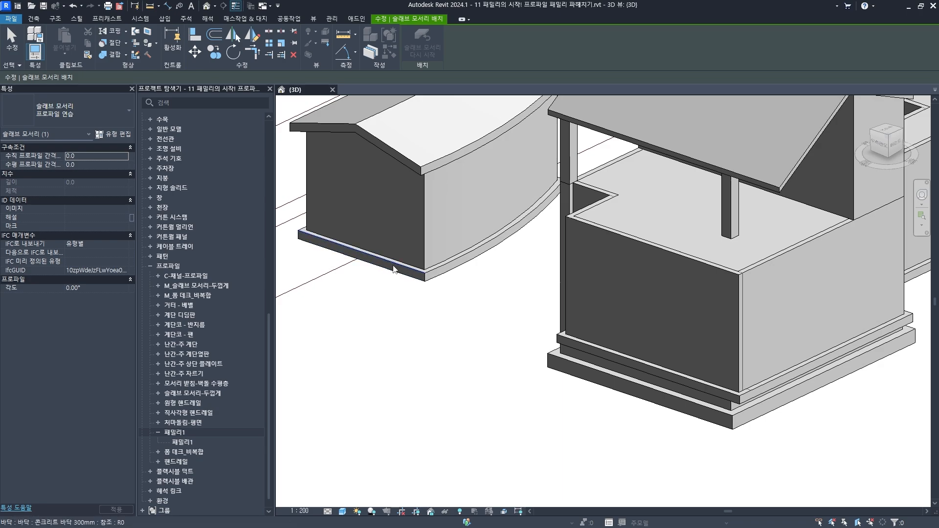
scroll(455, 257, "up", 4)
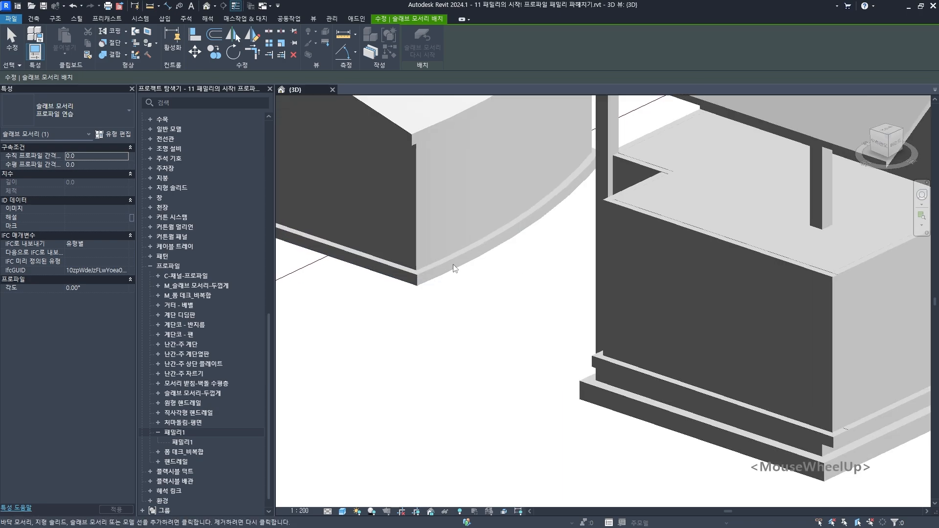
left_click(474, 268)
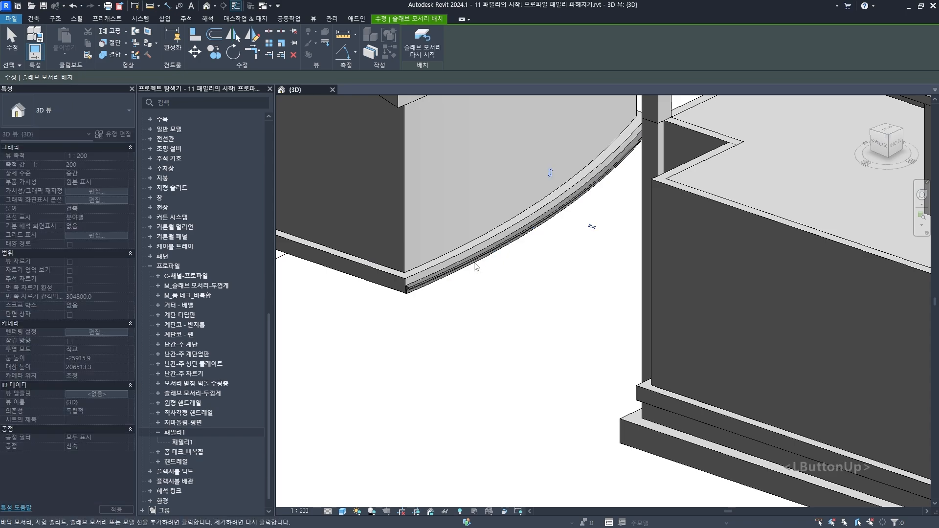
- Continue the slab edge along the bottom edge of the floor at the small building's adjoining gable end
scroll(472, 268, "up", 4)
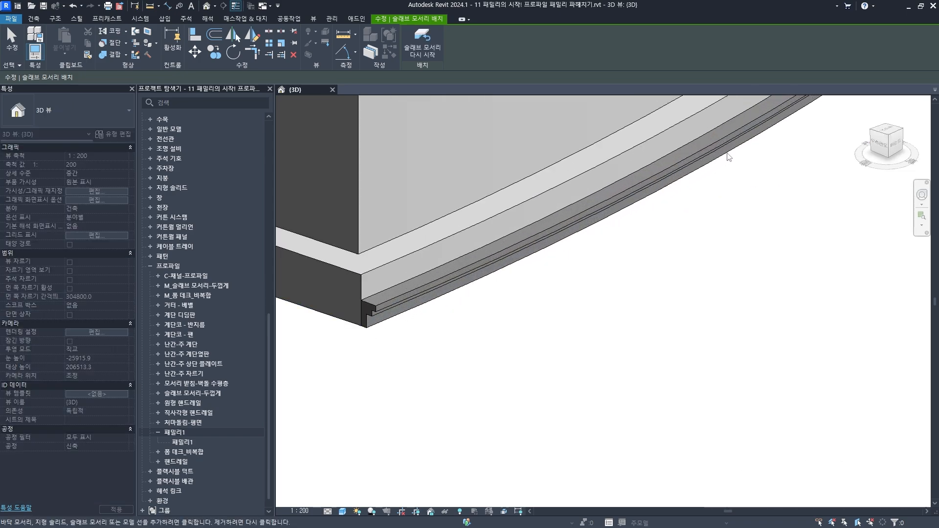
scroll(728, 157, "down", 2)
middle_click_drag(687, 185, 617, 240)
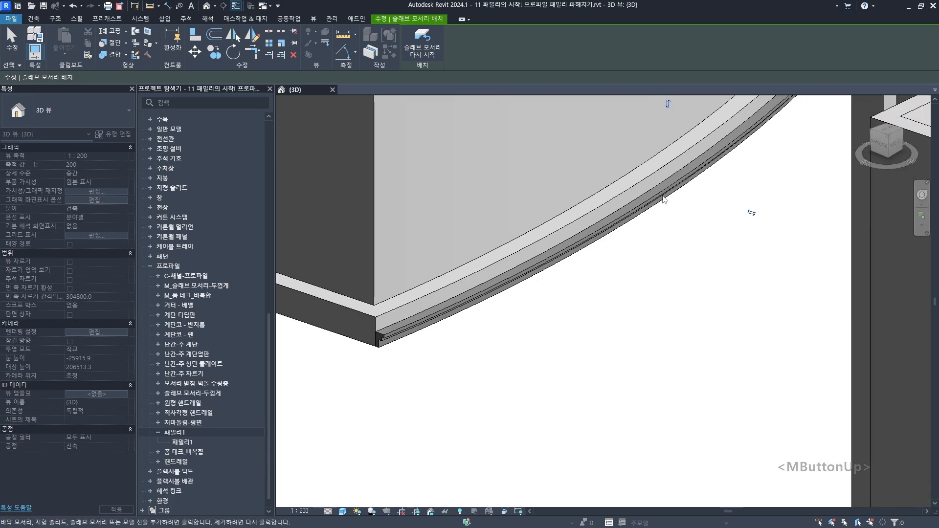
scroll(453, 294, "down", 1)
middle_click_drag(454, 294, 579, 295)
scroll(411, 303, "down", 2)
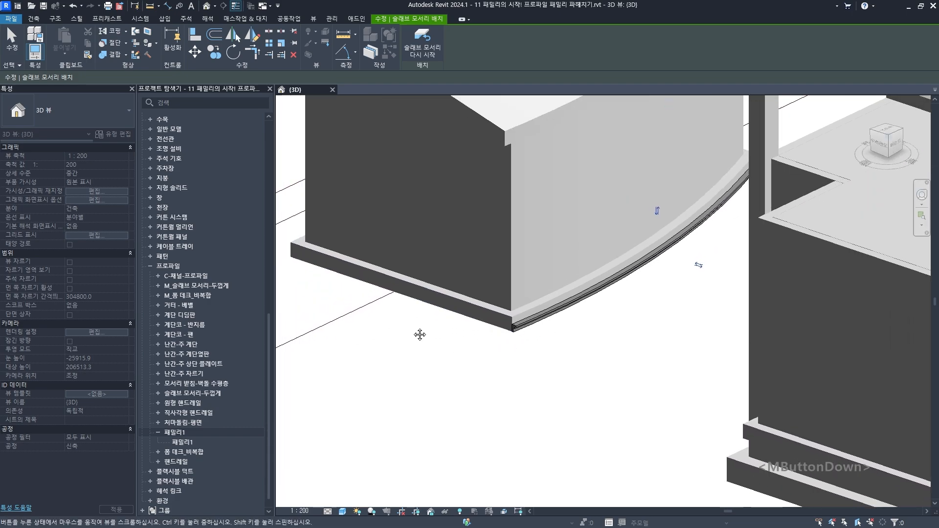
middle_click_drag(420, 331, 425, 315)
scroll(430, 316, "up", 2)
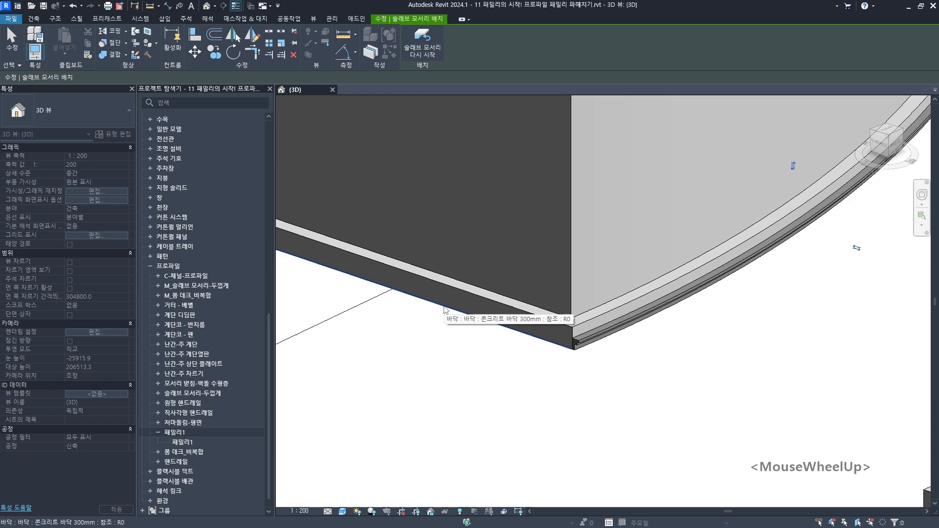
left_click(445, 310)
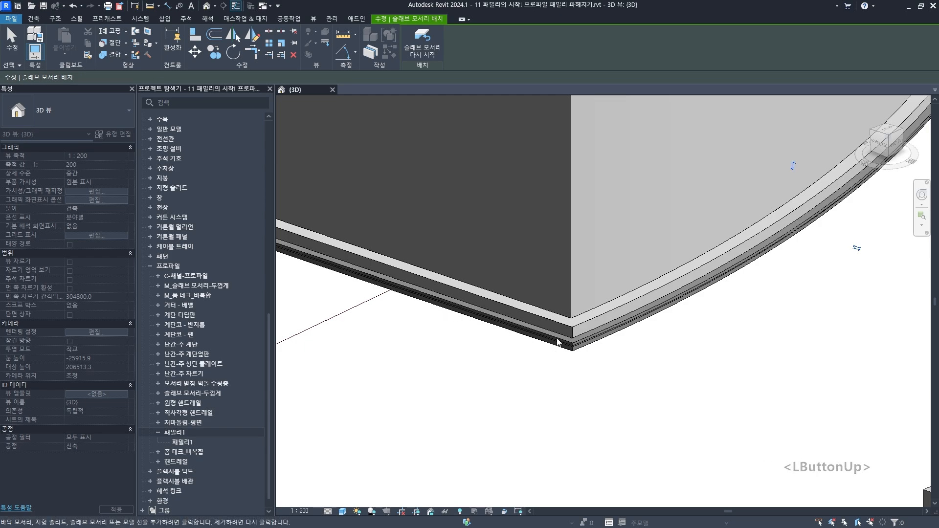
- Add the slab edge to the lower edge of the floor's straight long side and finish placing slab edges
scroll(592, 352, "down", 4)
middle_click_drag(589, 354, 578, 362, "shift")
scroll(514, 328, "up", 5)
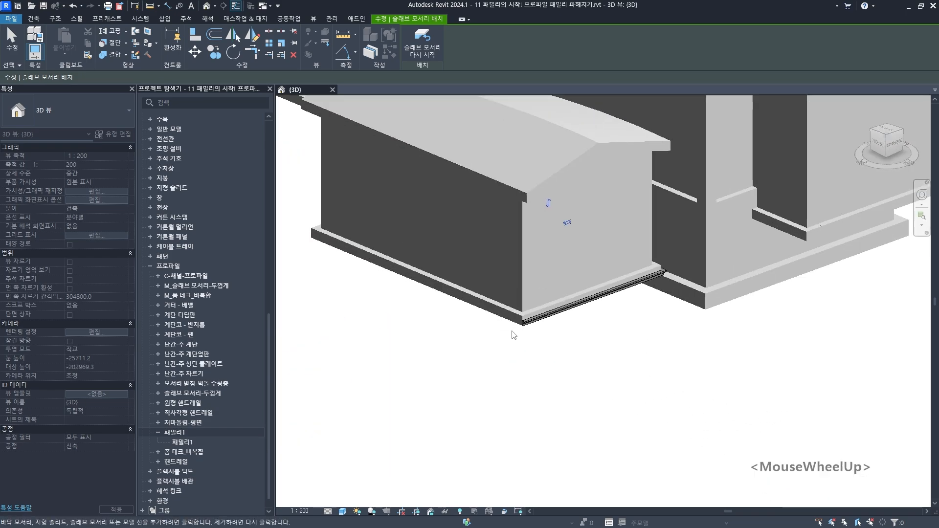
left_click(512, 321)
scroll(512, 320, "down", 3)
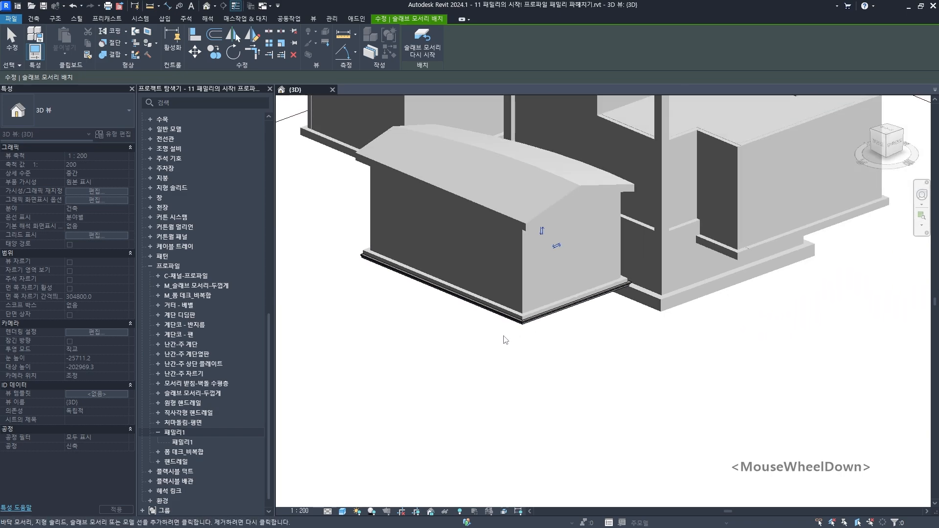
middle_click_drag(504, 334, 581, 370)
scroll(582, 372, "up", 5)
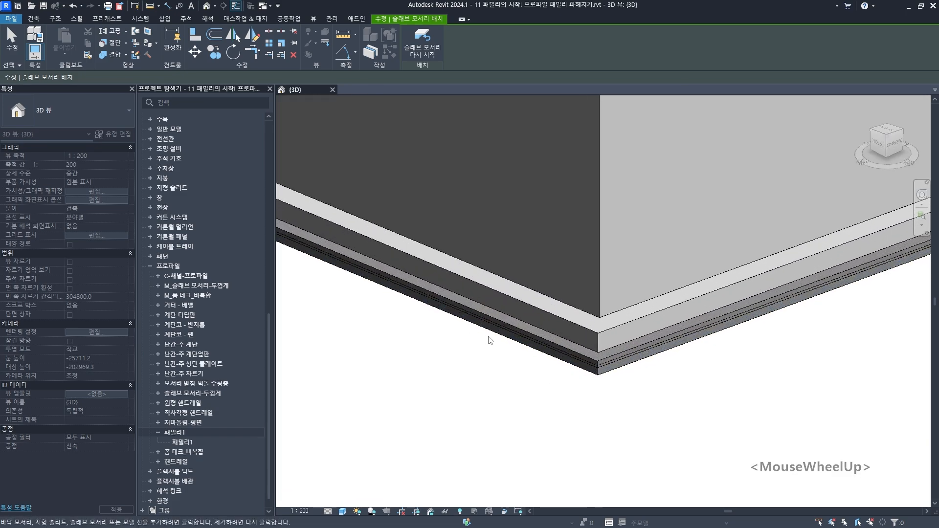
middle_click_drag(489, 340, 499, 272, "shift")
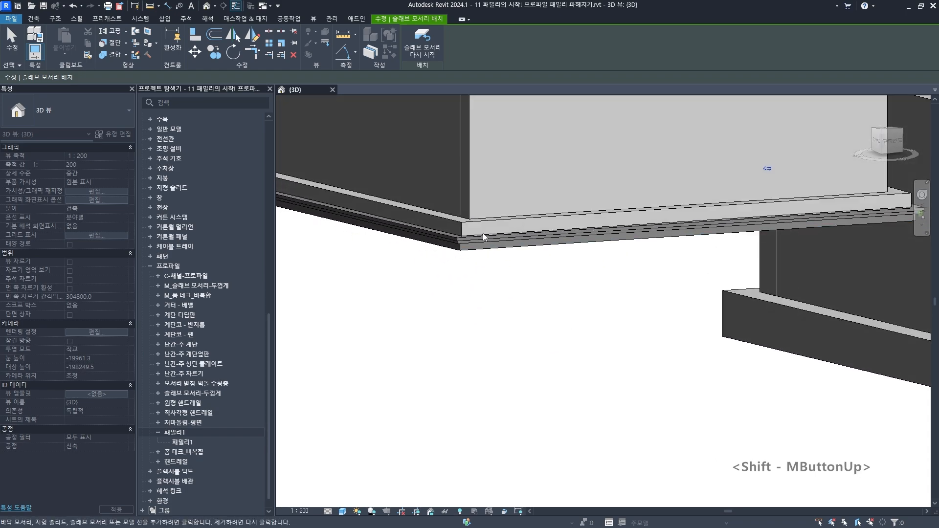
key("Escape")
- Examine the placed slab edges around the small building and the stepped section at their open end
scroll(629, 324, "down", 3)
middle_click_drag(629, 325, 504, 398)
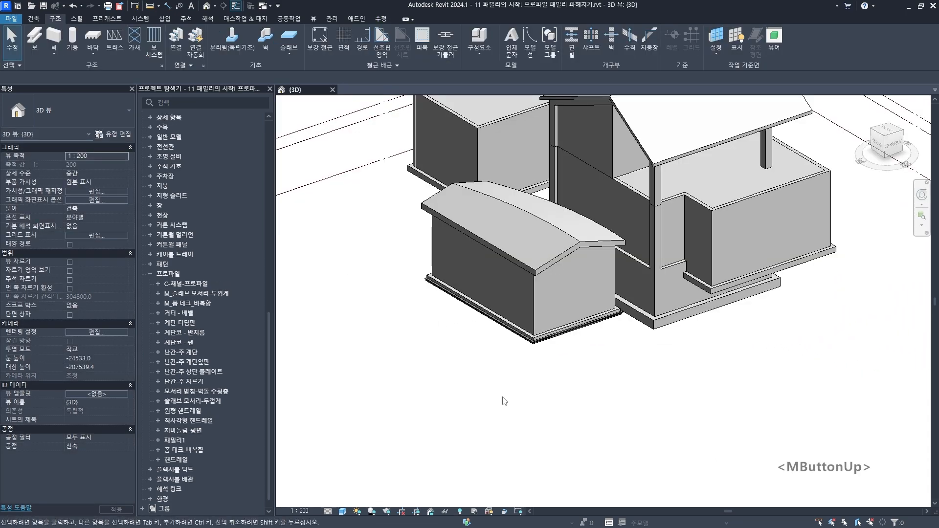
scroll(578, 327, "up", 5)
left_click(578, 327)
middle_click_drag(579, 327, 426, 357, "shift")
left_click(426, 356)
scroll(482, 304, "up", 5)
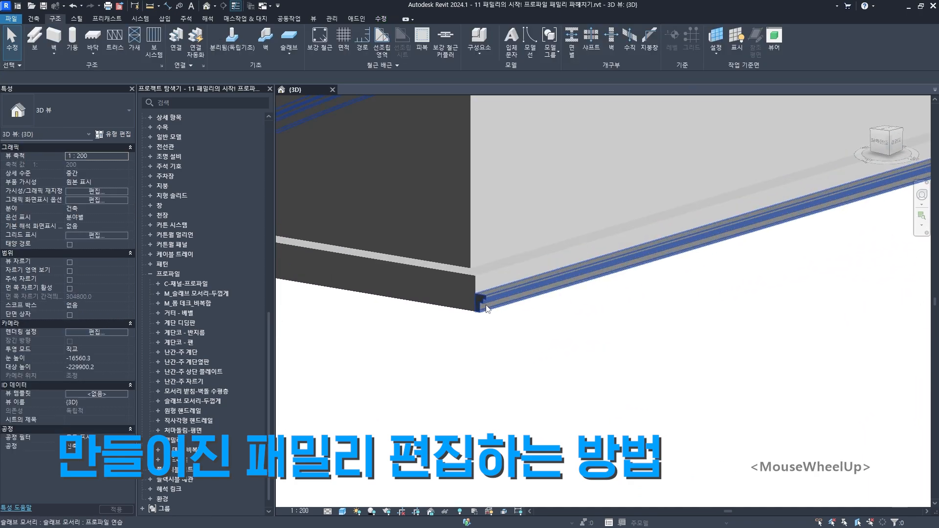
scroll(482, 303, "up", 2)
middle_click_drag(509, 306, 550, 265)
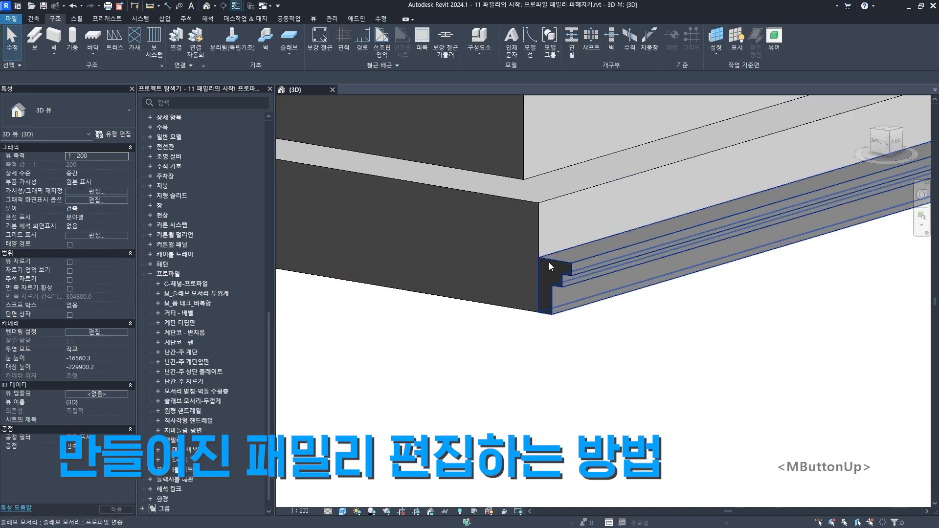
mouse_move(440, 198)
left_mouse_down()
mouse_move(540, 293)
mouse_move(426, 287)
left_mouse_up()
mouse_move(537, 313)
left_mouse_down()
mouse_move(527, 405)
mouse_move(451, 416)
left_mouse_up()
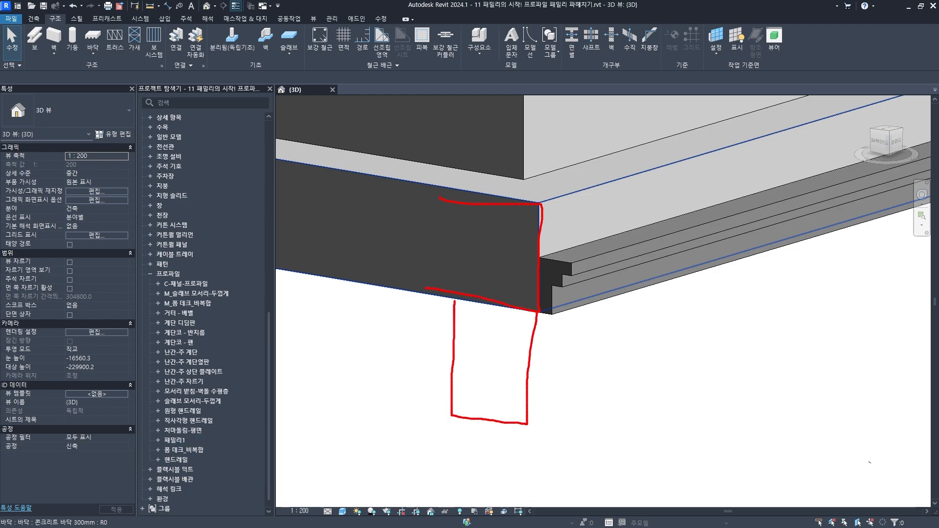
mouse_move(472, 304)
left_mouse_down()
mouse_move(454, 338)
mouse_move(455, 368)
left_mouse_up()
left_click_drag(538, 313, 533, 350)
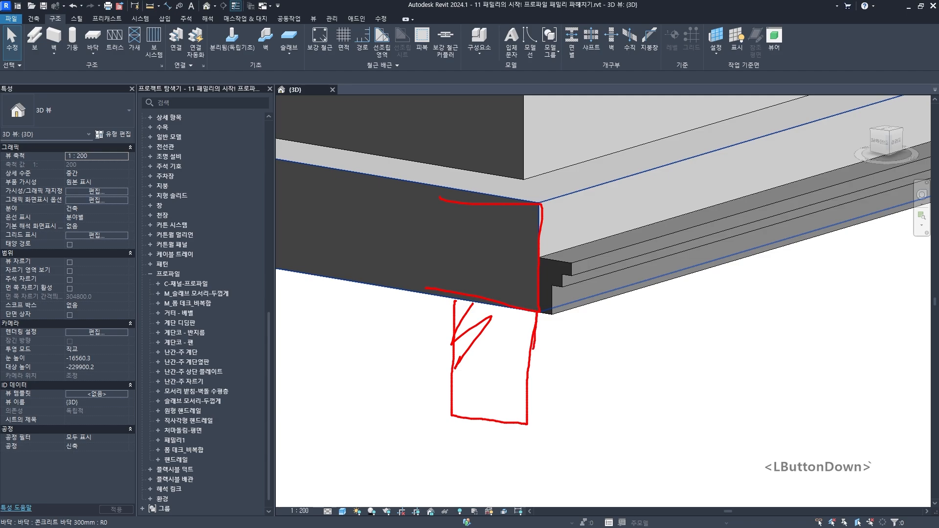
mouse_move(534, 418)
left_mouse_down()
mouse_move(462, 417)
mouse_move(450, 310)
mouse_move(480, 327)
mouse_move(477, 335)
left_mouse_up()
left_click_drag(456, 299, 466, 300)
mouse_move(546, 319)
left_mouse_down()
mouse_move(531, 420)
mouse_move(570, 301)
mouse_move(800, 221)
left_mouse_up()
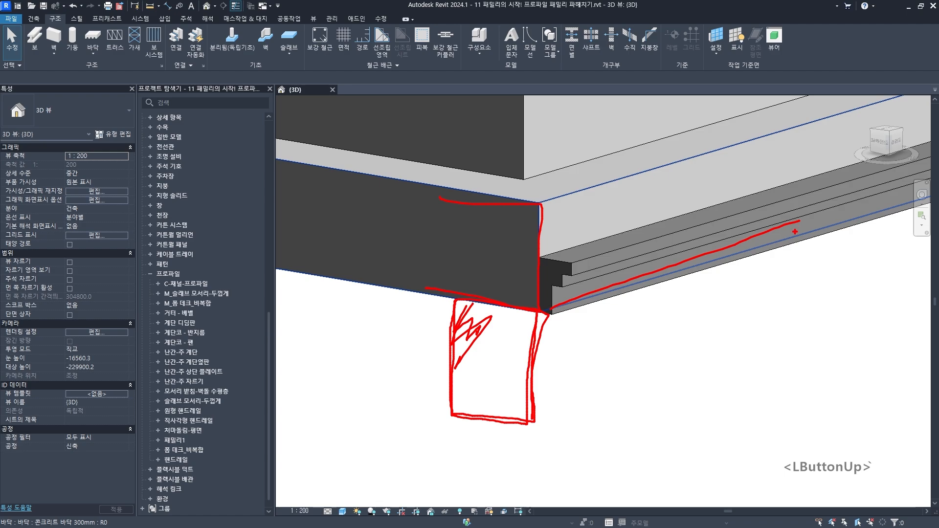
key("Escape")
- Select the slab edge at the floor corner and examine how its stepped profile sits against the floor's side face
left_click(555, 278)
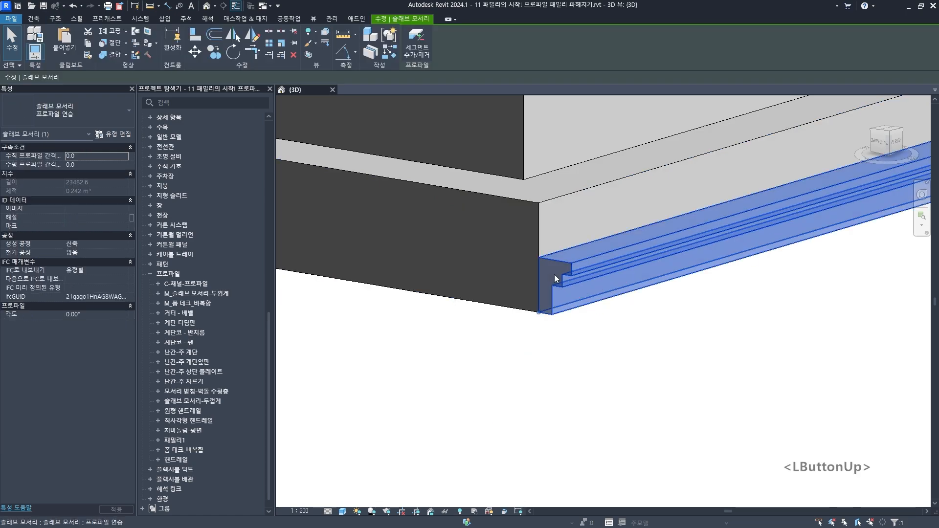
middle_click_drag(555, 278, 491, 289)
scroll(489, 274, "up", 2)
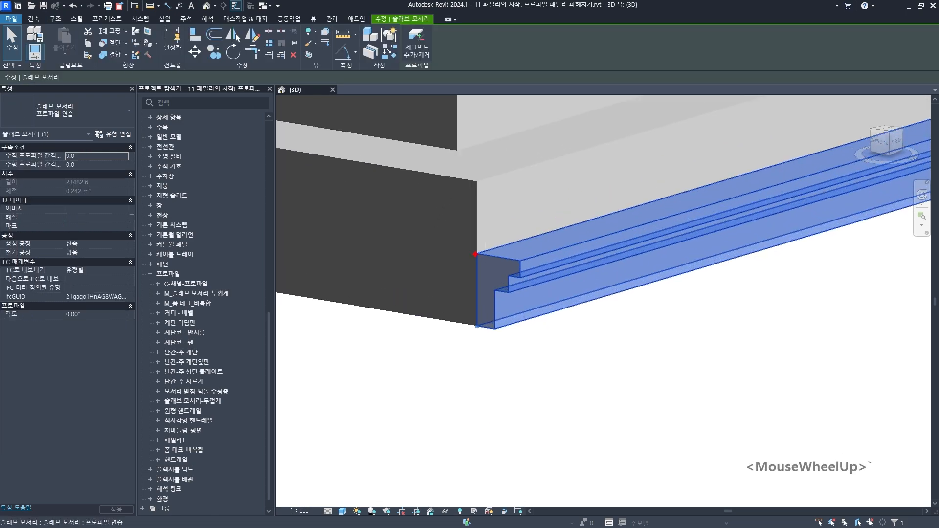
left_click_drag(475, 254, 523, 260)
left_click_drag(575, 300, 697, 272)
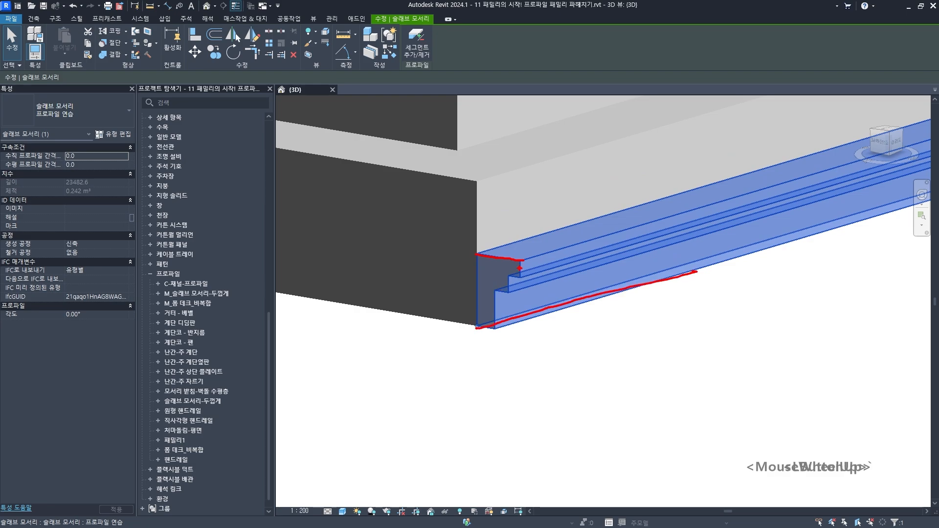
left_click_drag(506, 278, 498, 291)
left_click_drag(525, 260, 816, 180)
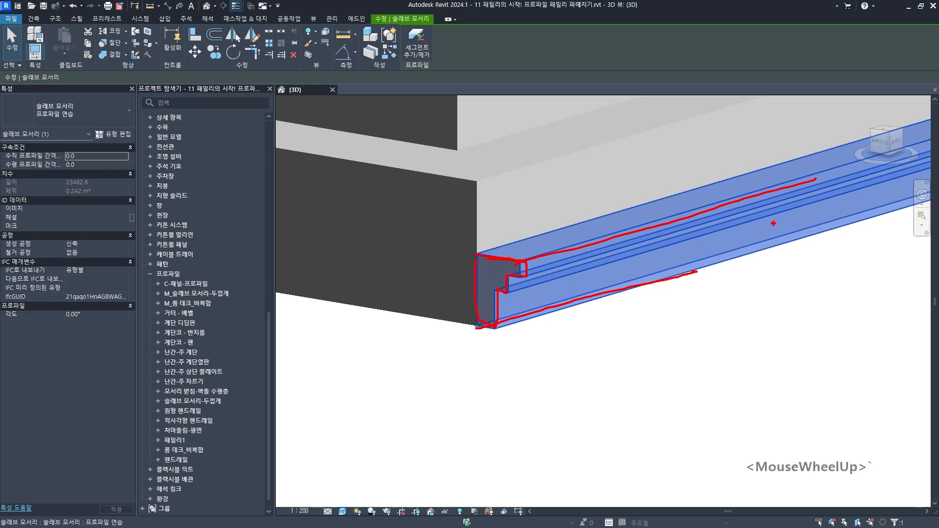
key("Escape")
key("Escape")
left_click(573, 293)
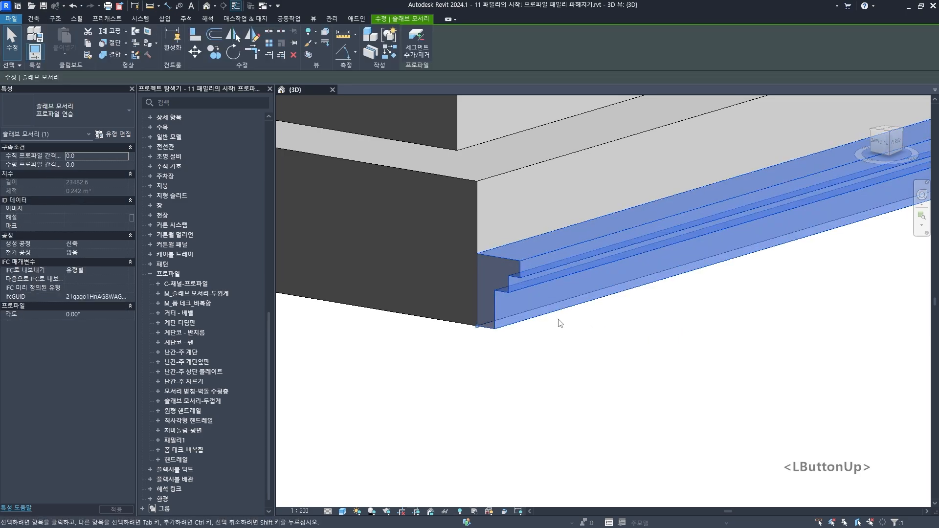
scroll(553, 331, "down", 2)
middle_click_drag(541, 339, 550, 321)
key("grave")
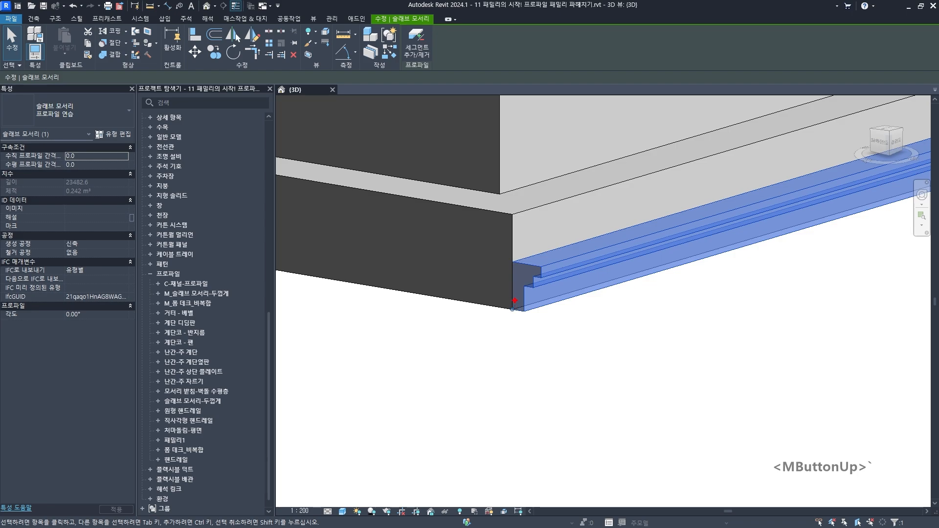
mouse_move(514, 300)
left_mouse_down()
mouse_move(514, 276)
mouse_move(541, 265)
mouse_move(526, 314)
left_mouse_up()
left_click_drag(559, 282, 596, 261)
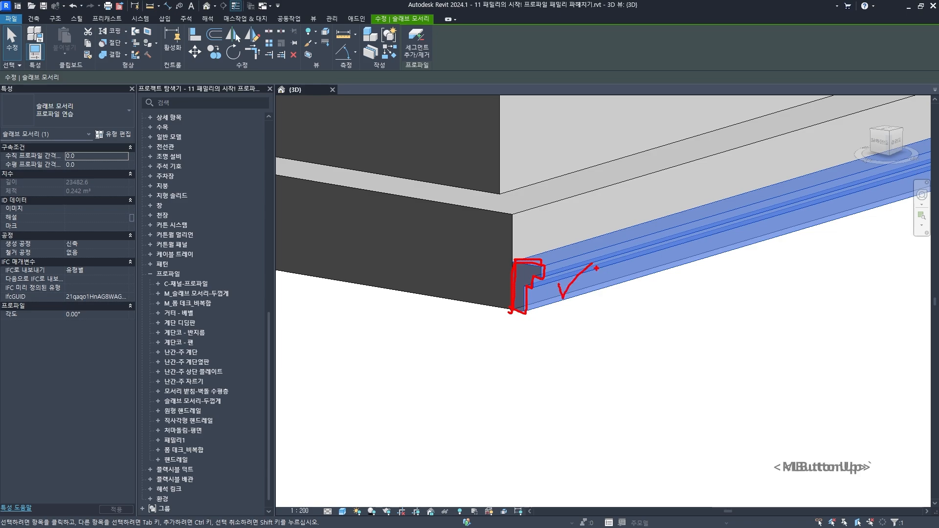
key("Escape")
left_click(583, 278)
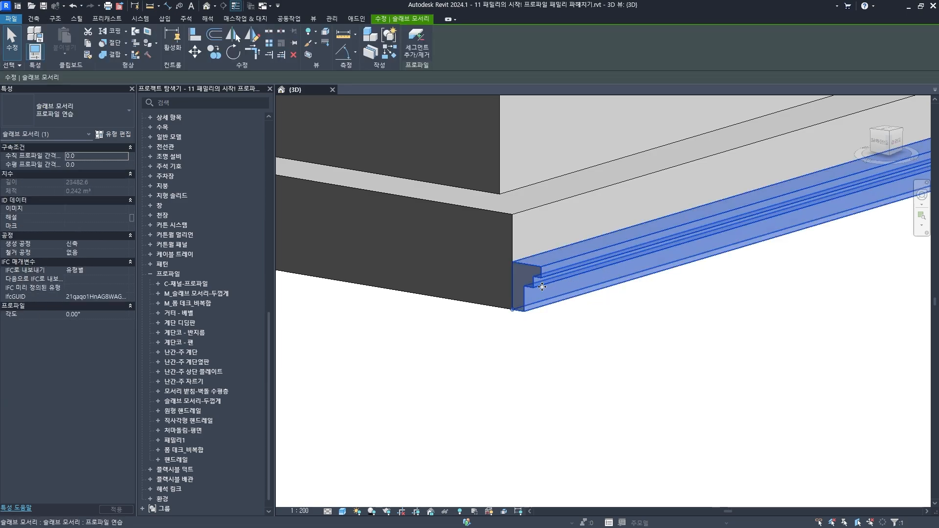
scroll(522, 359, "up", 1)
left_click(509, 359)
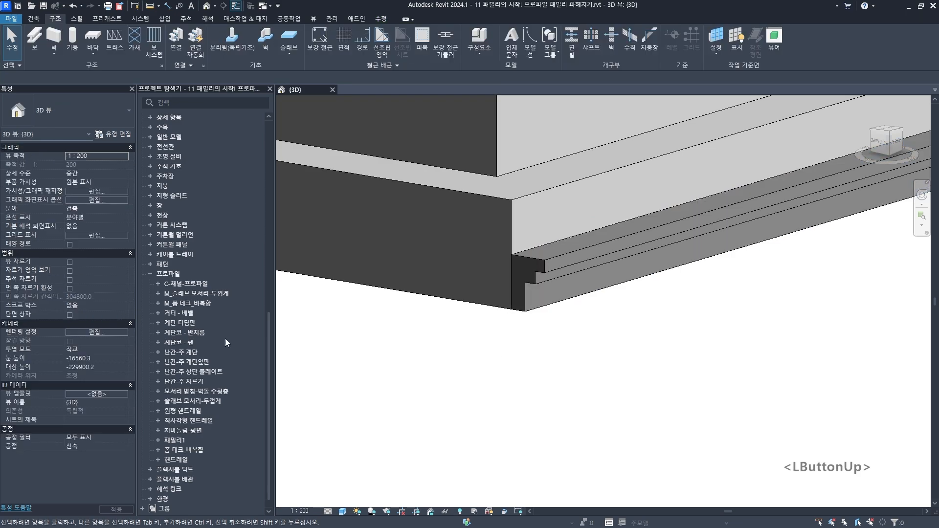
- Select the slab edge at the floor corner and locate the 패밀리1 family among the project's loaded profile families
left_click(562, 277)
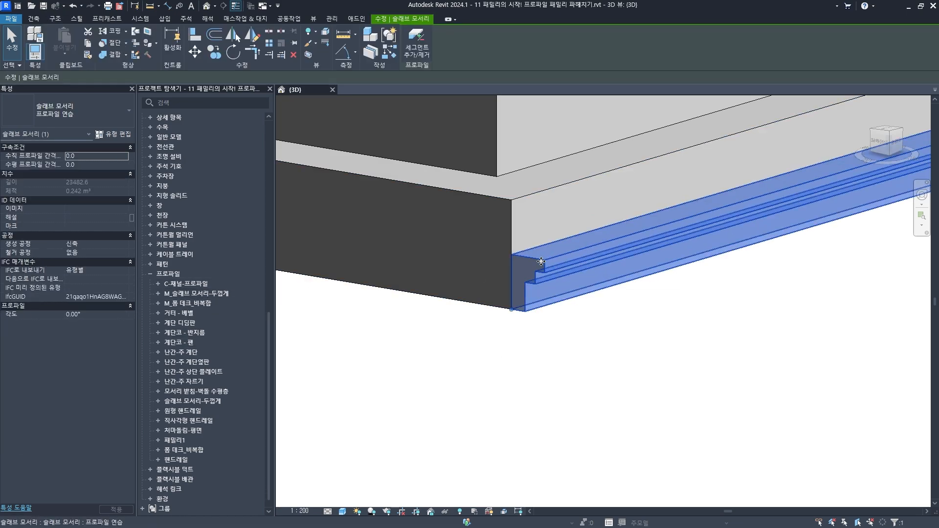
scroll(176, 269, "down", 1)
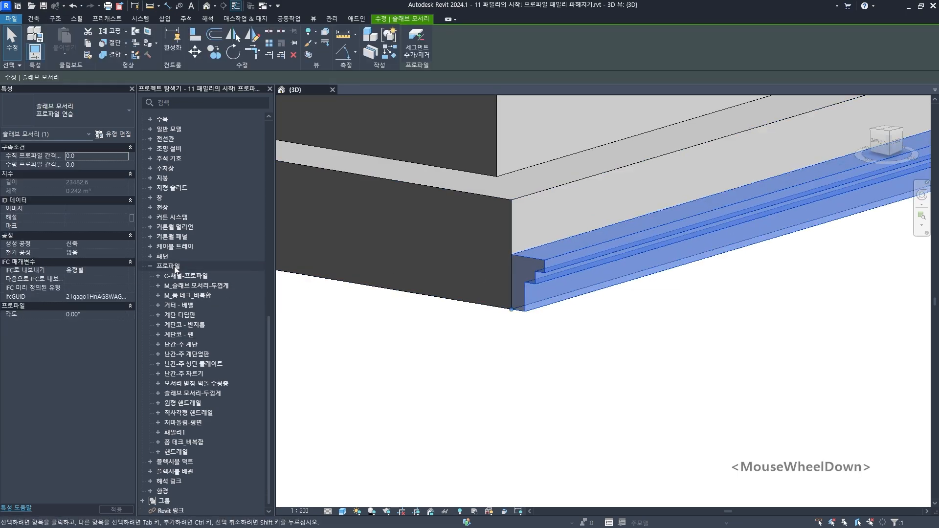
left_click(177, 433)
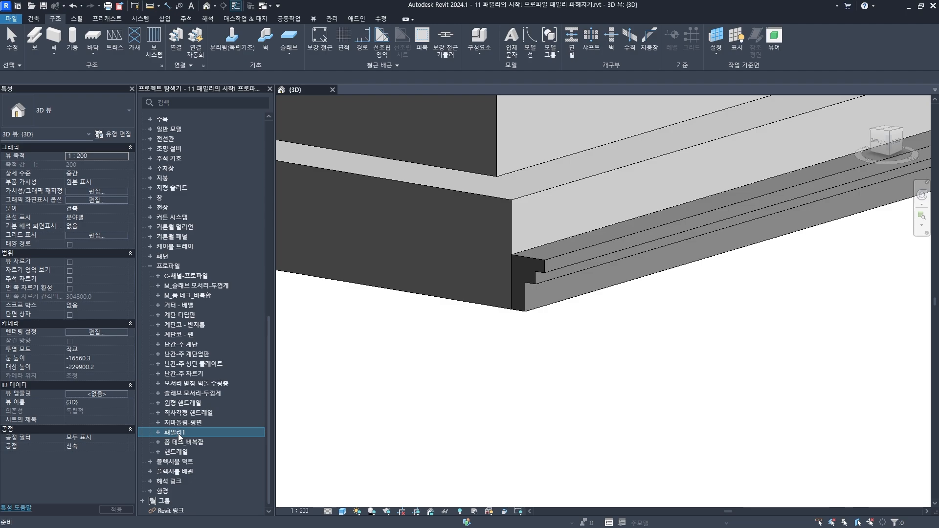
right_click(178, 433)
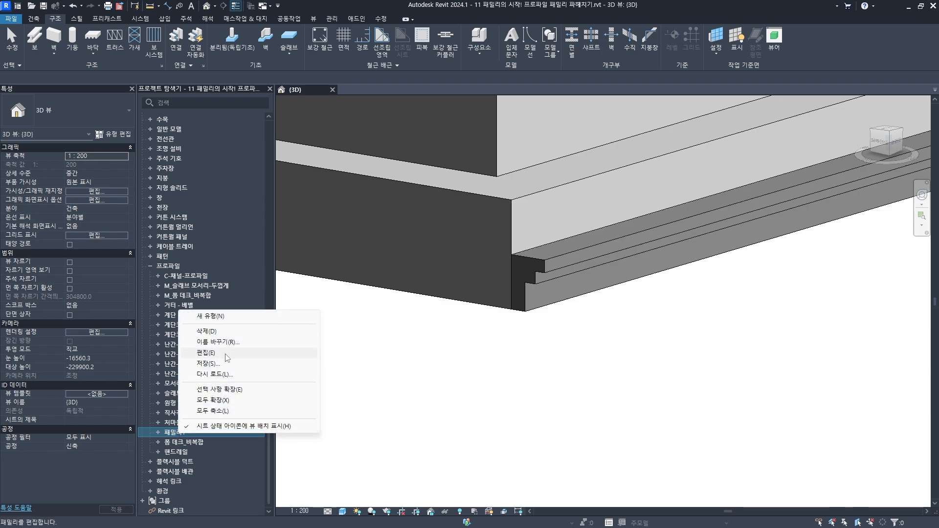
left_click(159, 433)
left_click(159, 433)
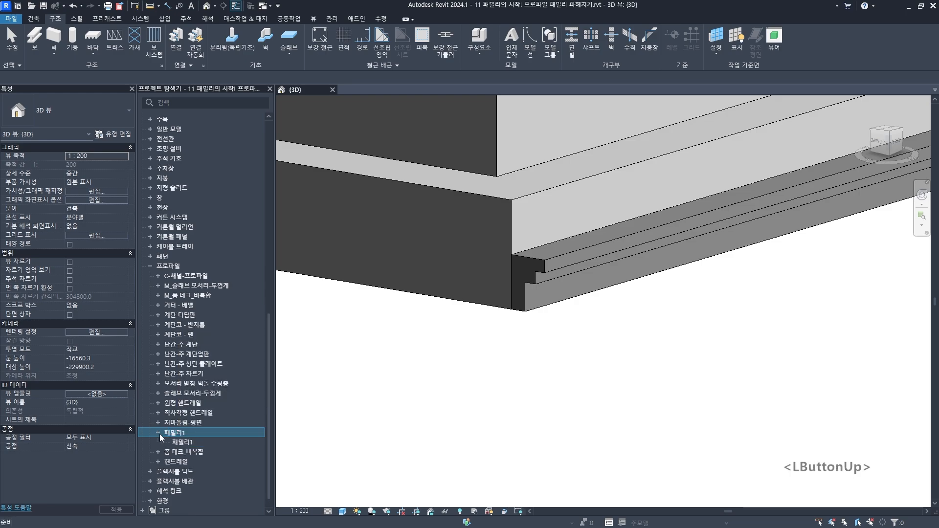
left_click(181, 444)
right_click(190, 445)
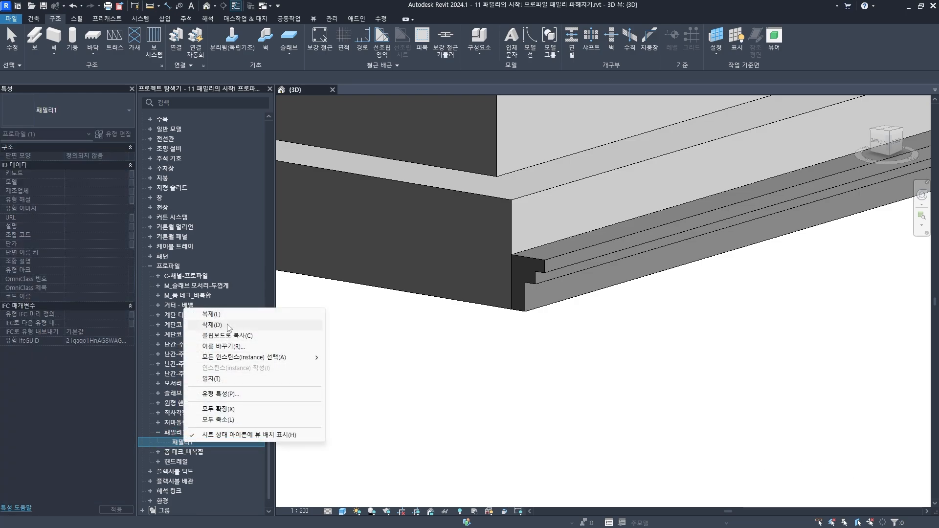
left_click(169, 432)
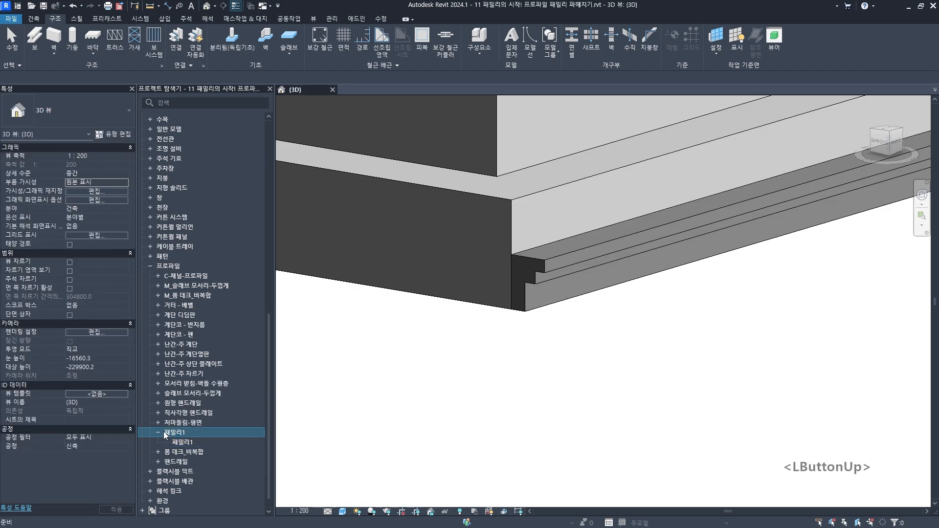
left_click(158, 432)
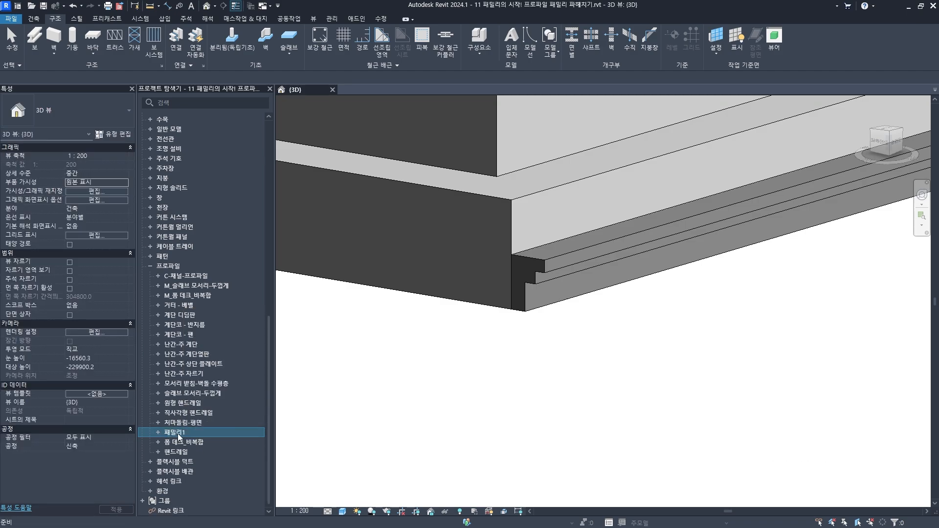
- Open the loaded 패밀리1 profile family for editing
right_click(179, 436)
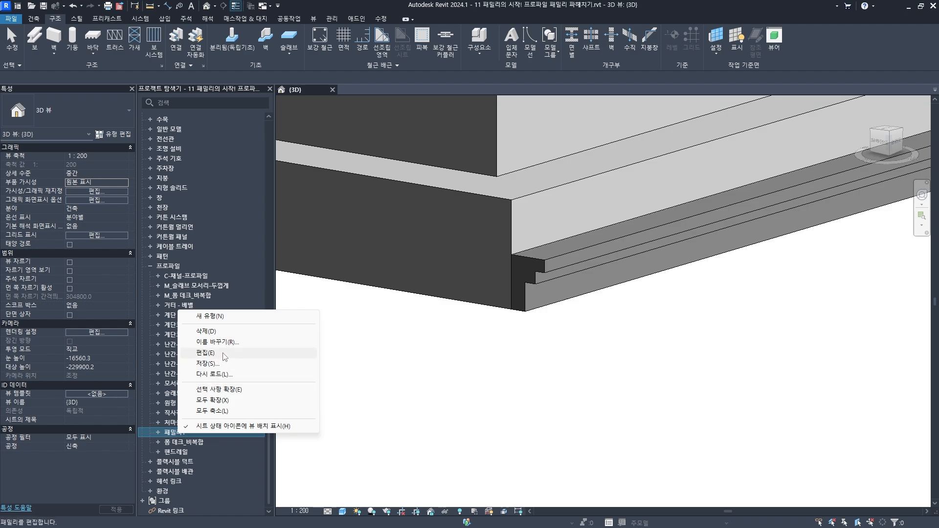
left_click(214, 354)
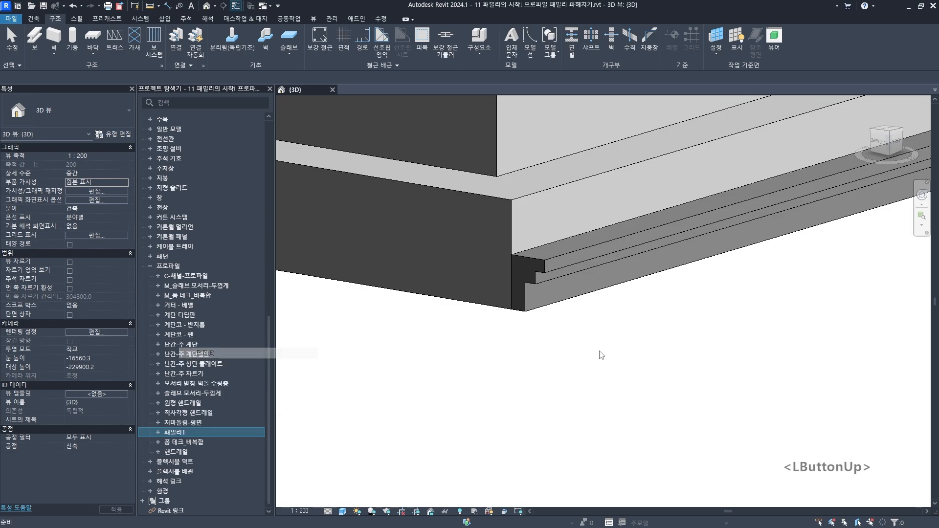
middle_click_drag(576, 366, 576, 365)
scroll(576, 365, "up", 3)
scroll(491, 247, "up", 3)
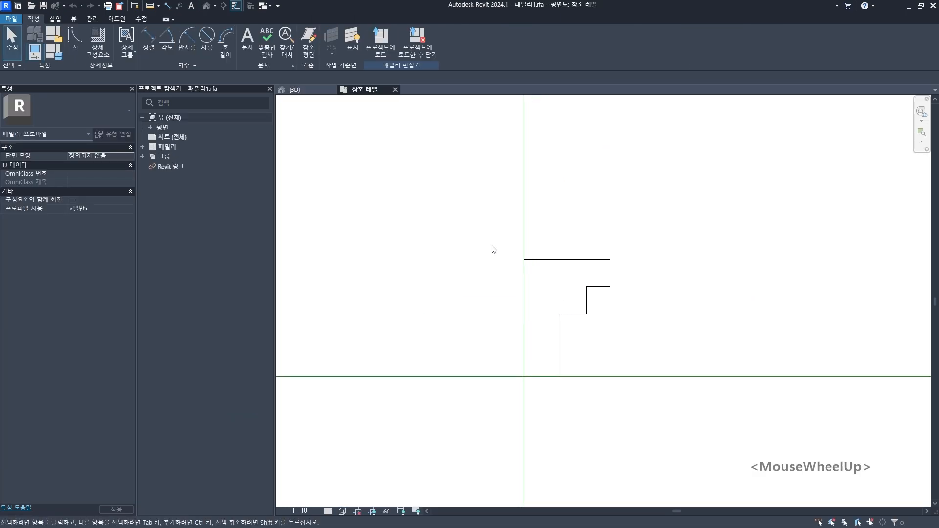
- Select all lines of the stepped profile to check its outline, and clear the selection
left_click_drag(493, 248, 646, 413)
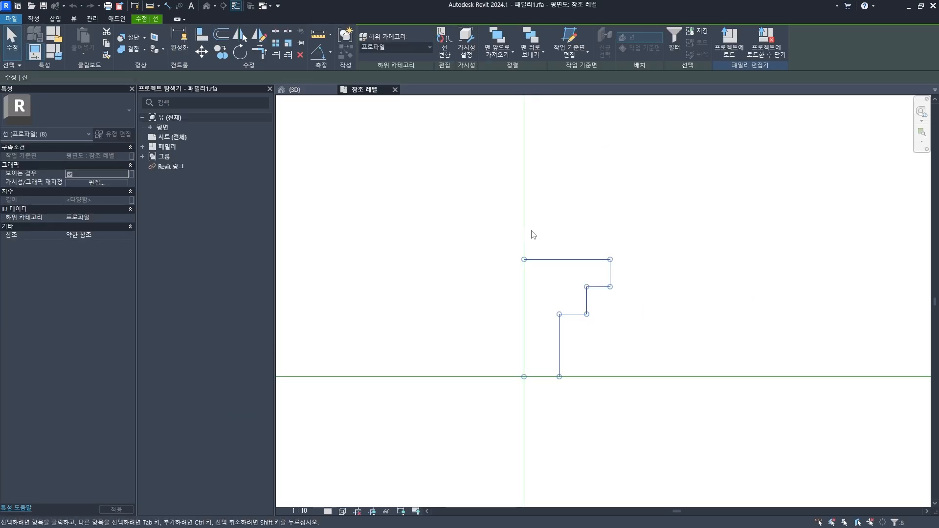
left_click(509, 264)
left_click_drag(464, 214, 671, 434)
left_click(586, 211)
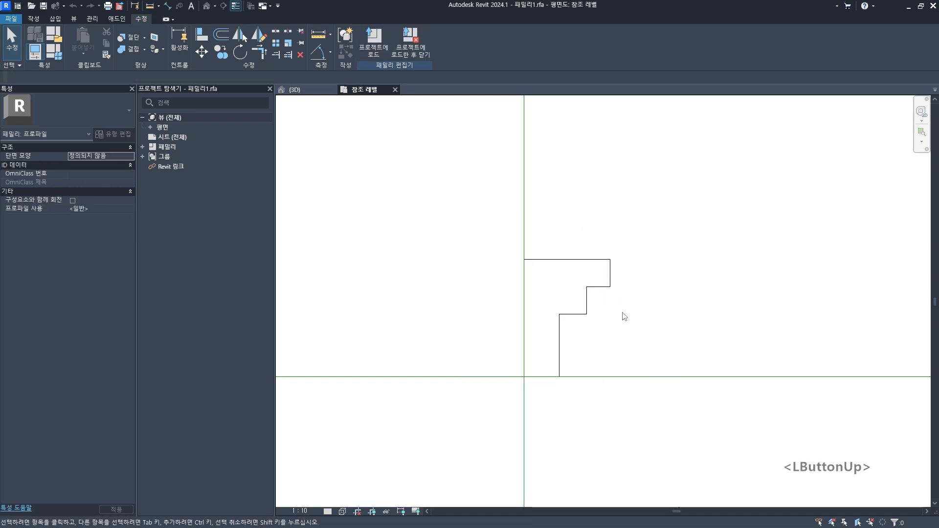
middle_click_drag(623, 317, 511, 330)
scroll(524, 245, "up", 1)
scroll(534, 314, "down", 1)
mouse_move(511, 359)
left_mouse_down()
mouse_move(489, 377)
mouse_move(509, 380)
left_mouse_up()
left_click_drag(370, 368, 387, 368)
left_click_drag(396, 372, 439, 374)
left_click_drag(473, 375, 537, 371)
left_click_drag(567, 366, 588, 366)
left_click_drag(595, 367, 612, 368)
left_click_drag(616, 367, 626, 367)
left_click_drag(499, 300, 499, 314)
left_click_drag(498, 326, 498, 338)
left_click_drag(497, 353, 497, 392)
left_click_drag(495, 407, 495, 424)
mouse_move(510, 355)
left_mouse_down()
mouse_move(484, 382)
mouse_move(513, 380)
mouse_move(500, 368)
mouse_move(675, 277)
mouse_move(738, 282)
left_mouse_up()
left_click_drag(755, 276, 757, 294)
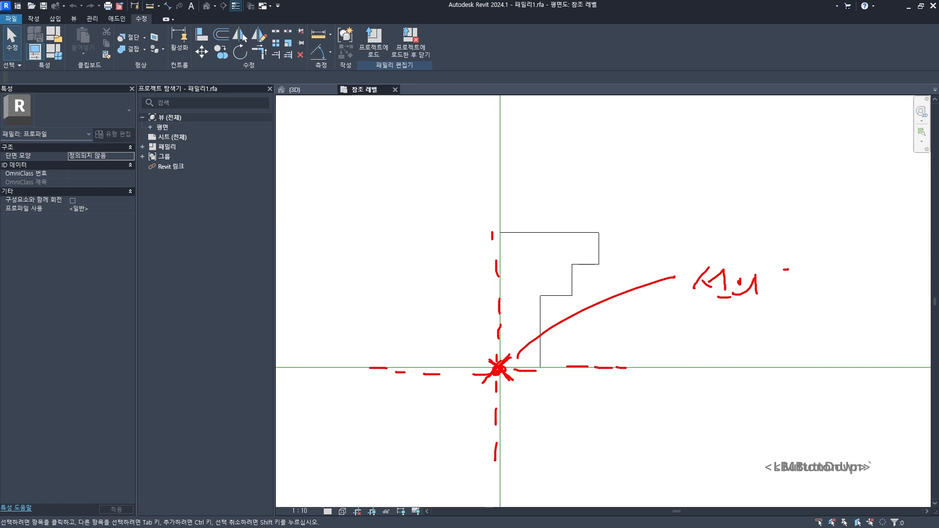
left_click_drag(791, 275, 790, 288)
mouse_move(804, 258)
left_mouse_down()
mouse_move(806, 289)
mouse_move(840, 295)
left_mouse_up()
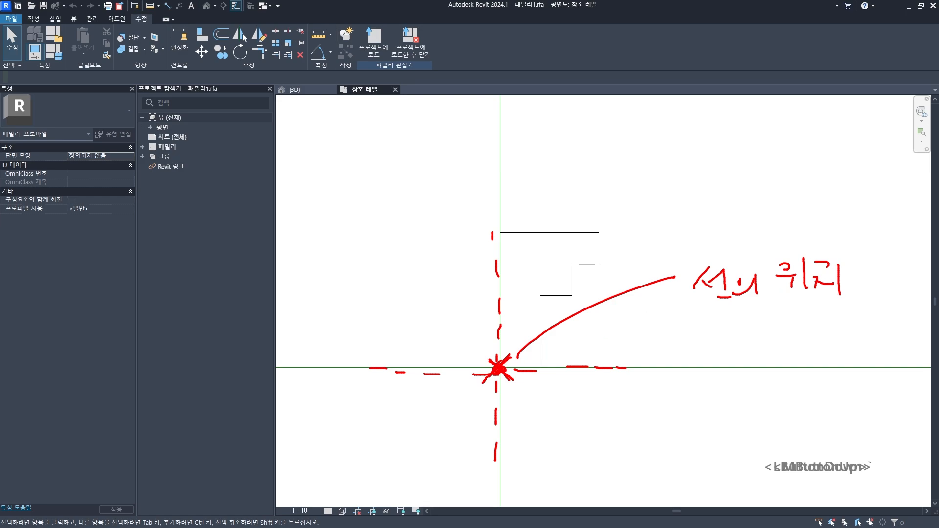
left_click_drag(508, 357, 689, 177)
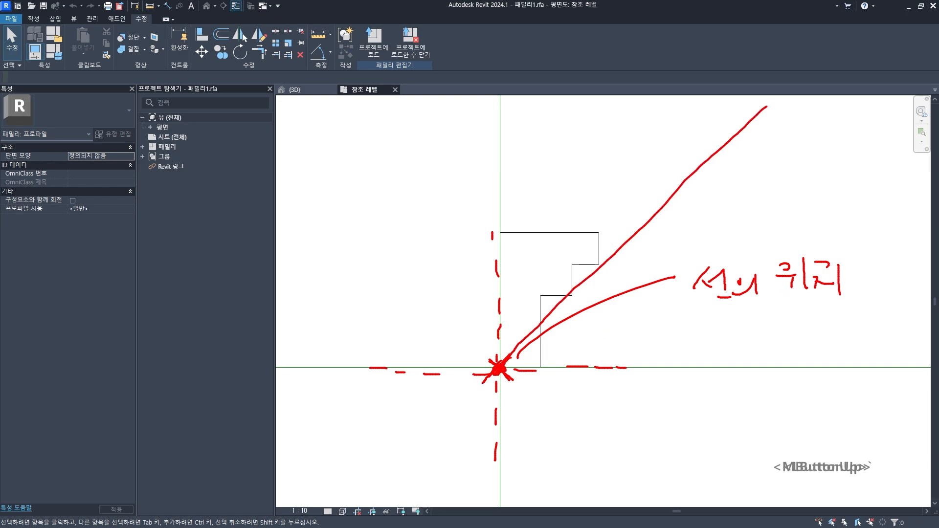
mouse_move(501, 360)
left_mouse_down()
mouse_move(504, 238)
mouse_move(550, 232)
left_mouse_up()
mouse_move(589, 267)
left_mouse_down()
mouse_move(568, 293)
mouse_move(544, 294)
mouse_move(540, 366)
left_mouse_up()
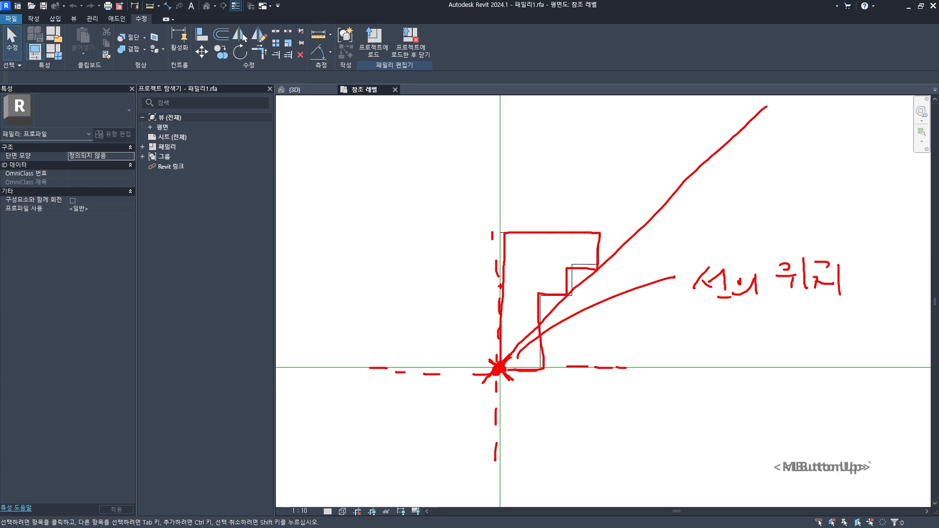
left_click_drag(509, 268, 562, 256)
left_click_drag(507, 234, 578, 232)
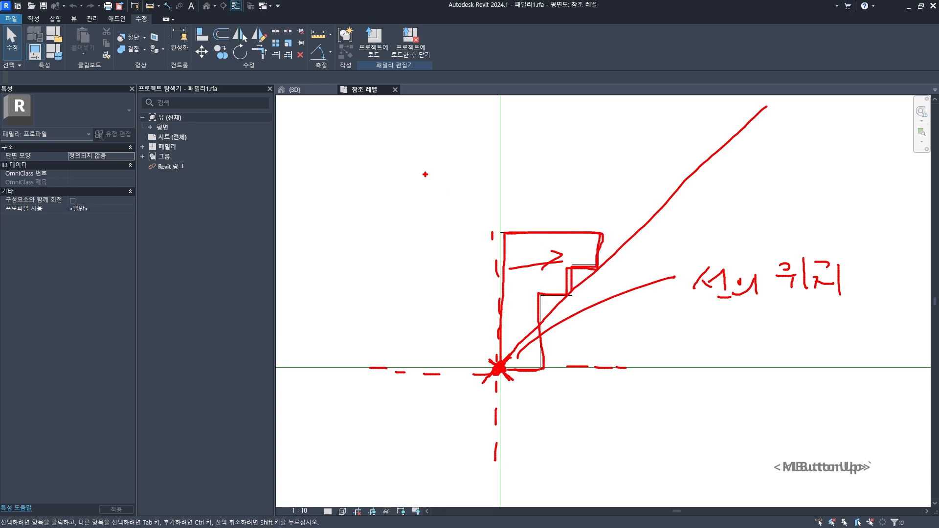
key("Escape")
- Examine the slab edge's stepped end at the floor corner in the project's 3D view and return to the profile family's reference level view
left_click(293, 90)
left_click(517, 306)
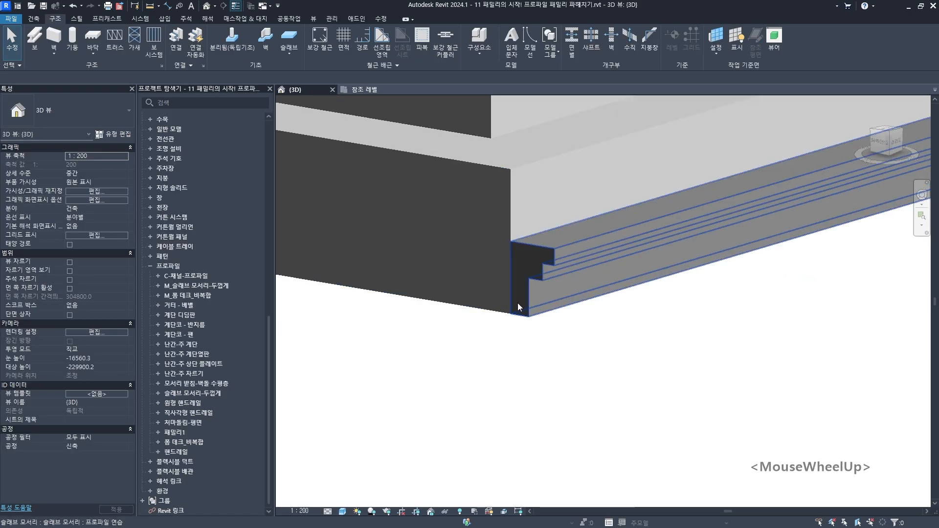
scroll(513, 312, "up", 1)
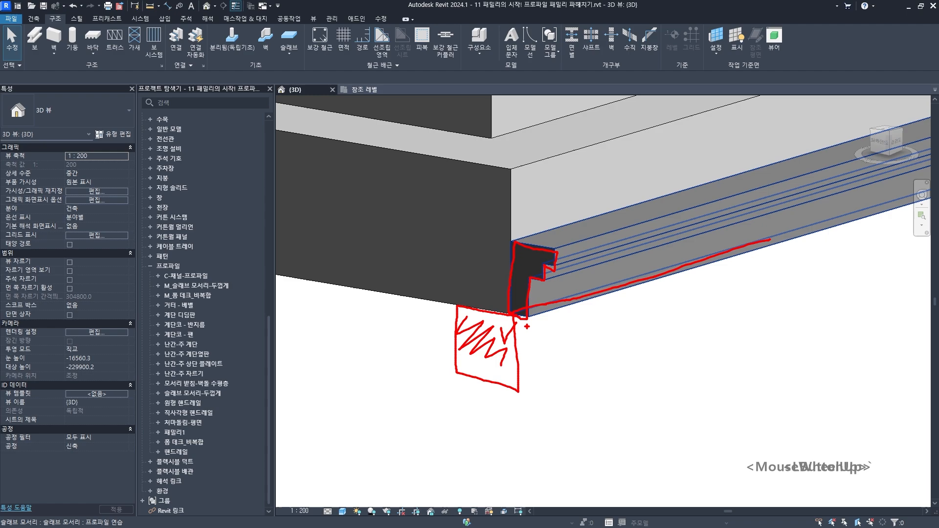
key("Escape")
left_click(368, 90)
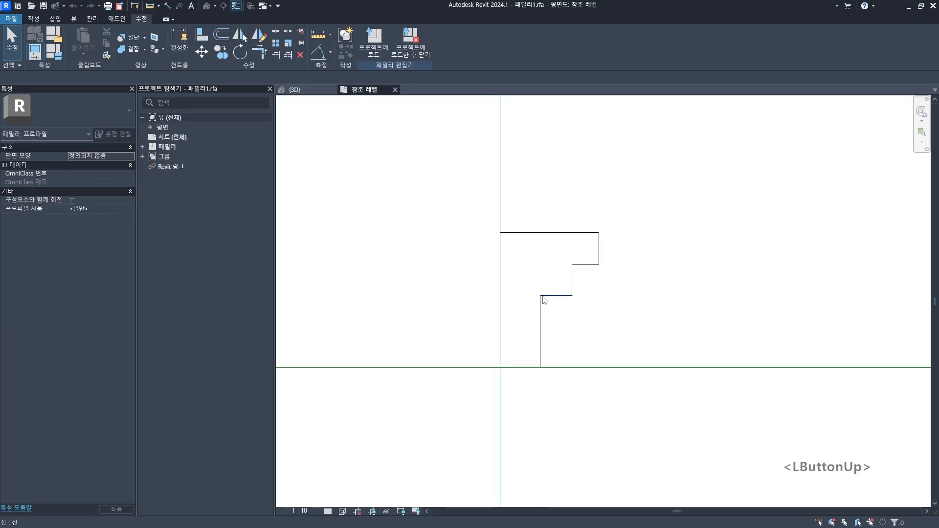
- Draw a rectangle about 190 mm wide below and left of the reference plane intersection, with its upper right corner on the intersection
middle_click_drag(505, 341, 518, 291)
left_click(33, 21)
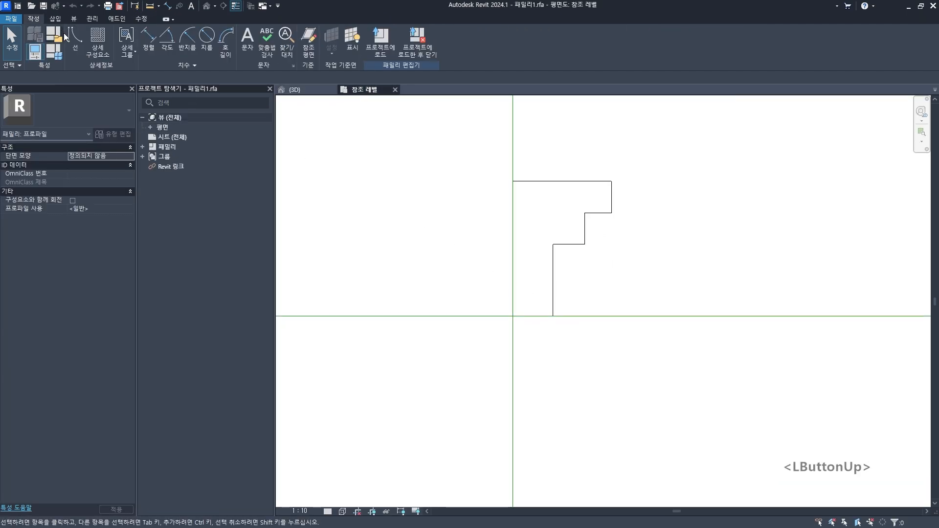
left_click(64, 34)
left_click(375, 34)
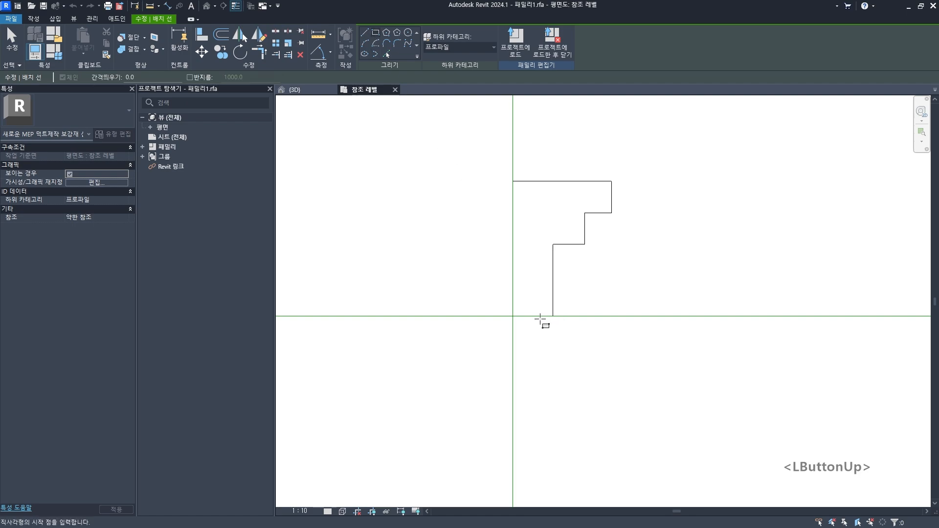
left_click(512, 316)
middle_click_drag(486, 349, 480, 335)
scroll(406, 447, "down", 1)
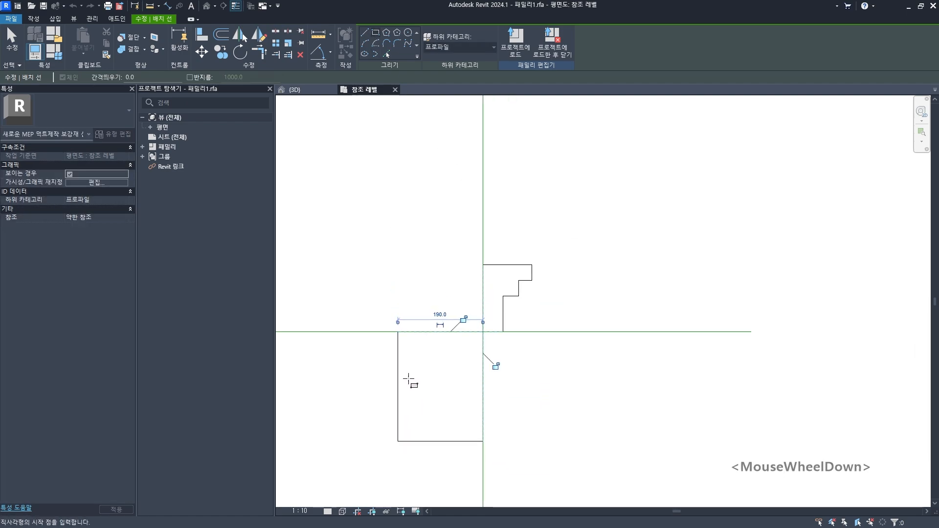
scroll(411, 384, "up", 1)
key("Escape")
left_click(489, 310)
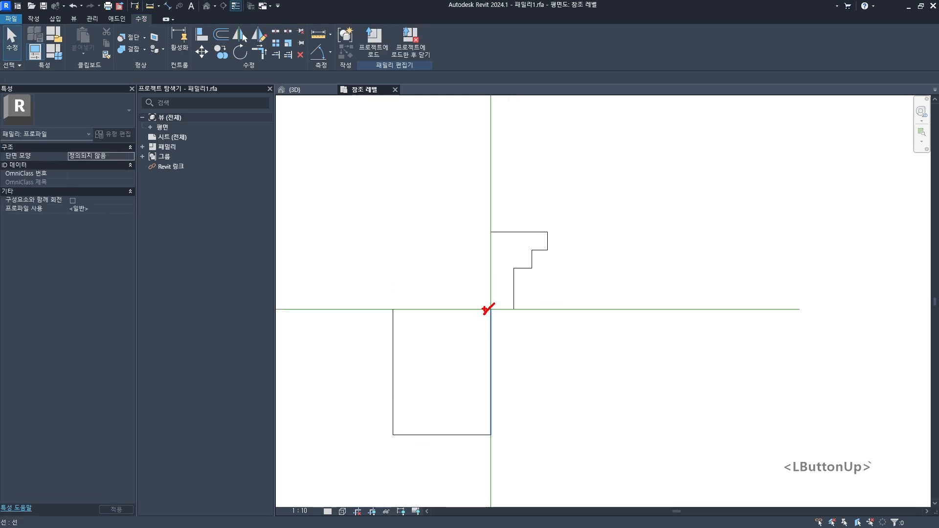
mouse_move(489, 310)
left_mouse_down()
mouse_move(488, 398)
mouse_move(504, 365)
left_mouse_up()
left_click_drag(472, 309, 489, 309)
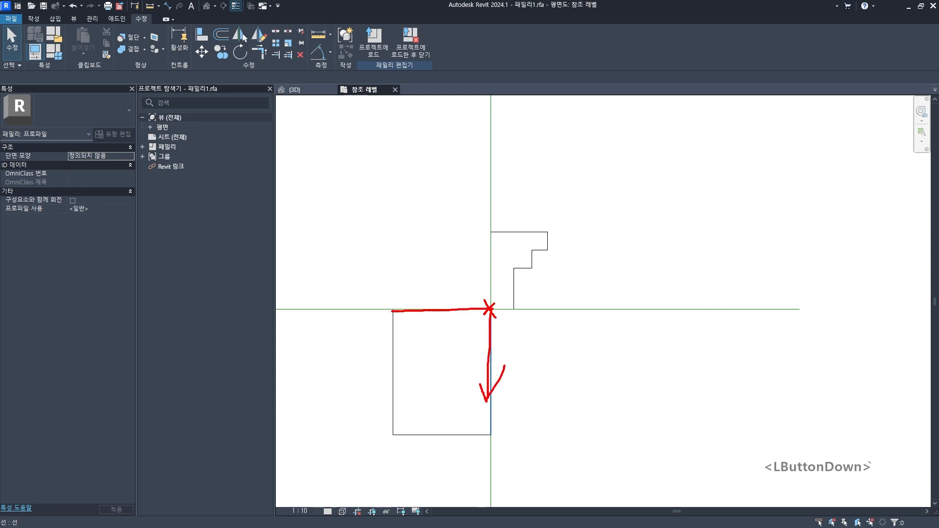
left_click_drag(393, 431, 484, 437)
left_click_drag(491, 307, 724, 163)
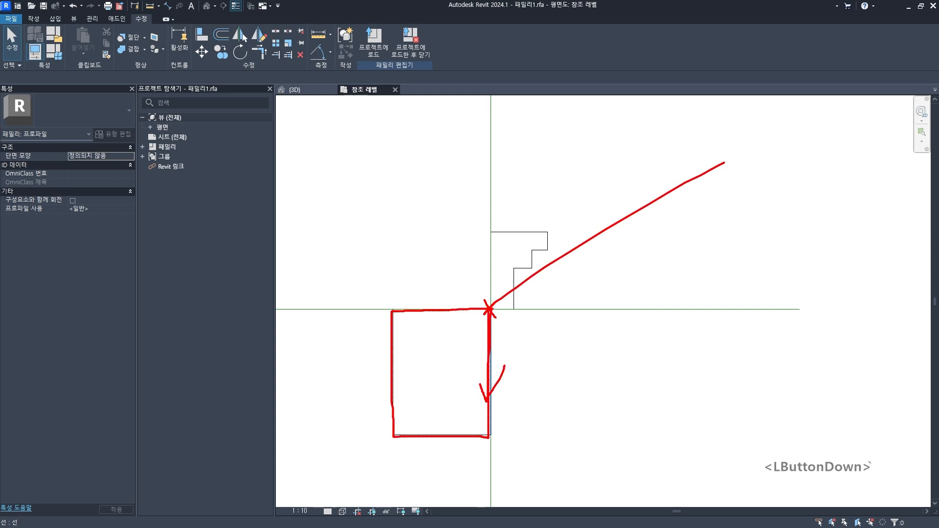
left_click_drag(399, 317, 617, 179)
left_click_drag(490, 433, 622, 344)
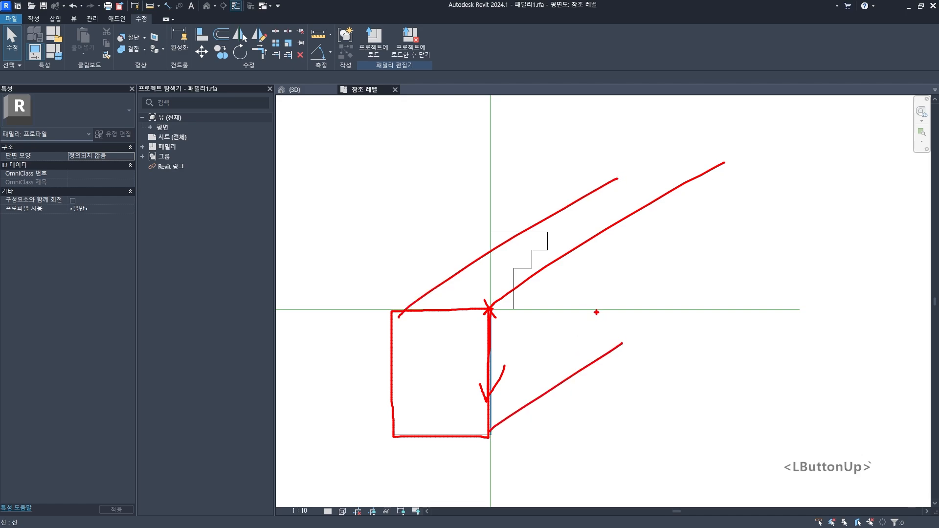
key("Escape")
- Delete the stepped profile lines above the horizontal reference plane, keeping only the rectangle below it
left_click_drag(454, 221, 548, 312)
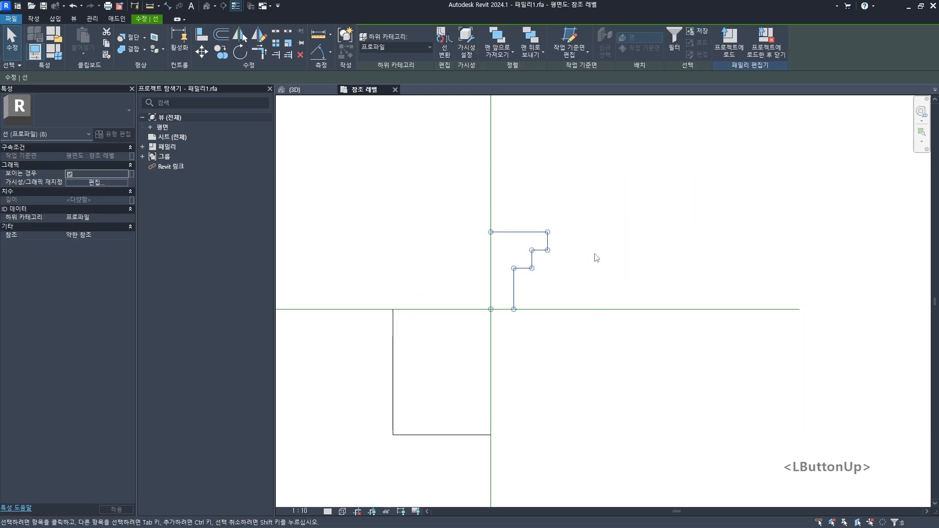
key("Delete")
middle_click_drag(507, 250, 529, 225)
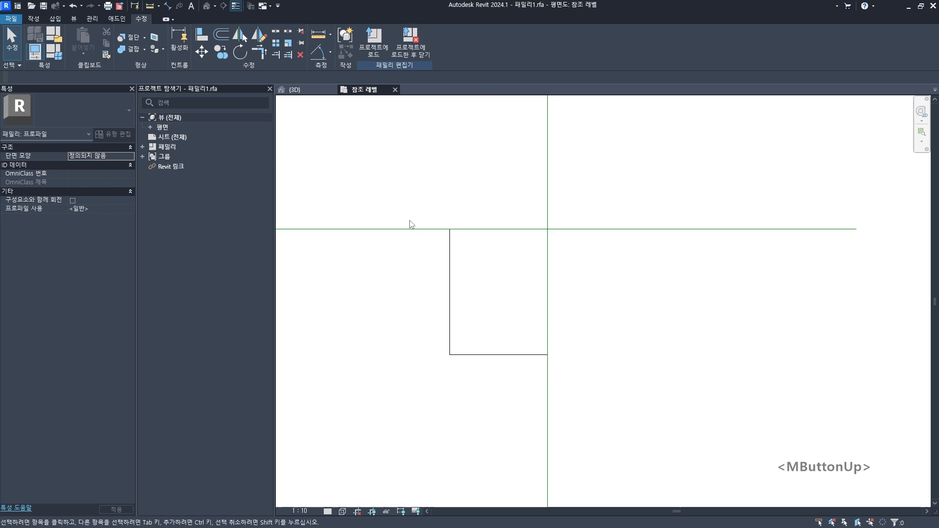
- Load the profile family into the project and close it without saving, overwriting the existing version and its parameter values
left_click(413, 48)
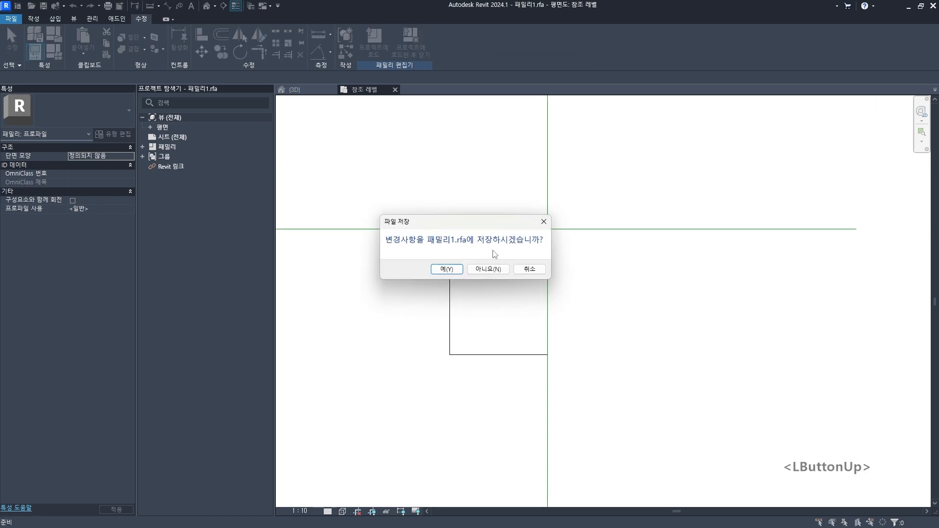
left_click(488, 269)
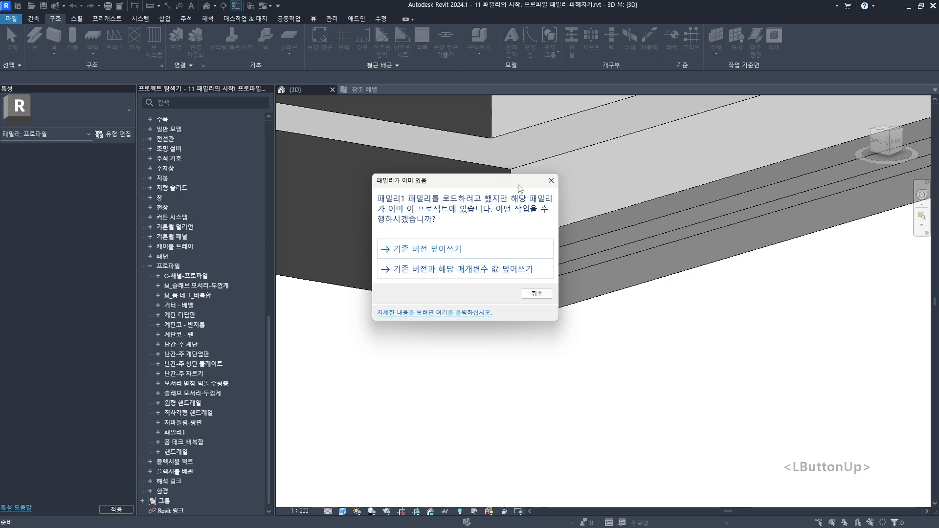
left_click(464, 270)
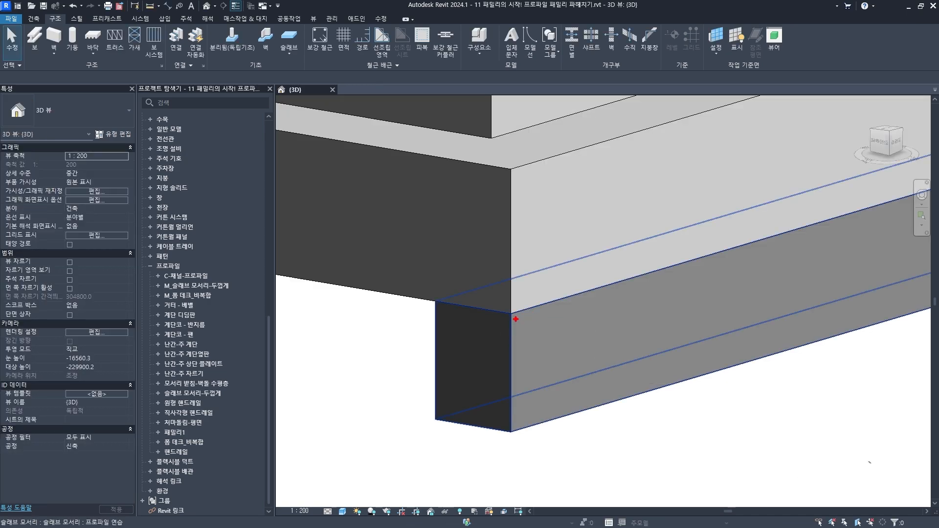
mouse_move(191, 443)
left_mouse_down()
mouse_move(141, 444)
mouse_move(169, 460)
left_mouse_up()
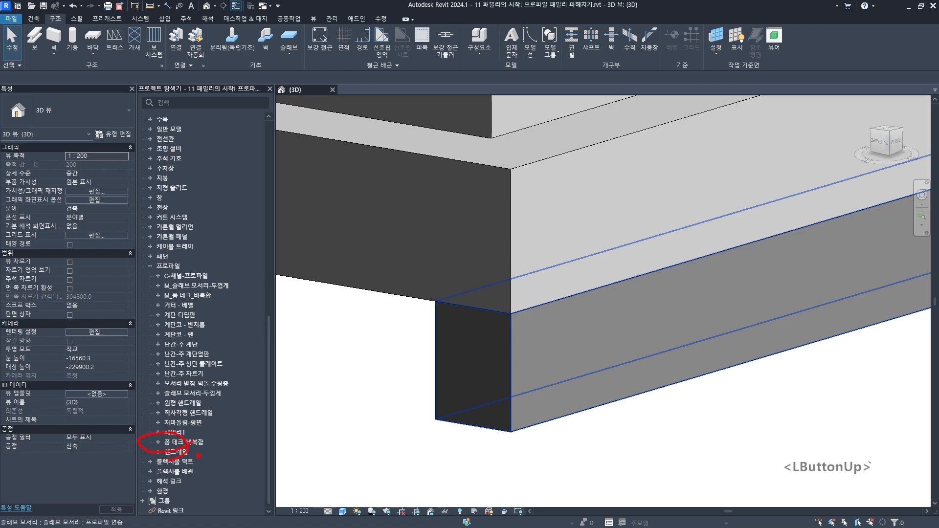
mouse_move(538, 323)
left_mouse_down()
mouse_move(553, 361)
mouse_move(594, 318)
left_mouse_up()
left_click_drag(131, 454, 210, 451)
mouse_move(606, 321)
left_mouse_down()
mouse_move(617, 337)
mouse_move(671, 299)
left_mouse_up()
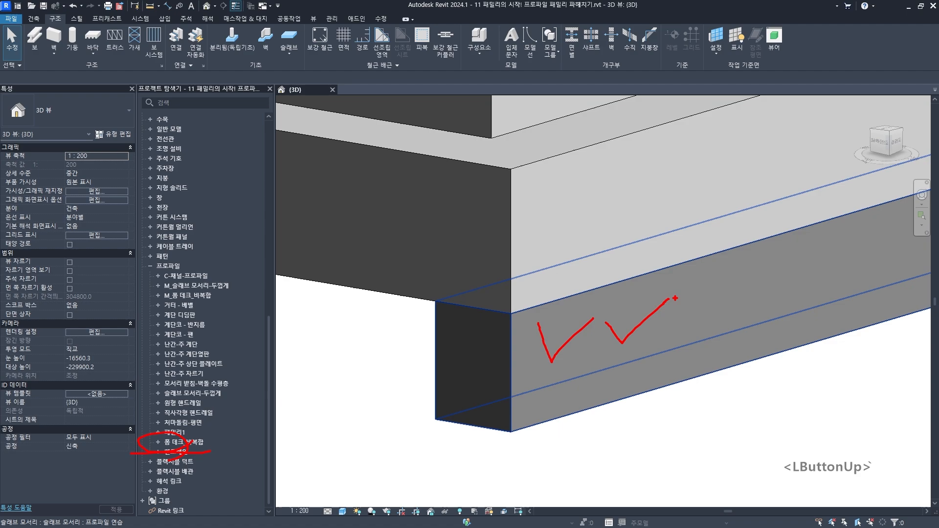
key("Escape")
left_click(577, 356)
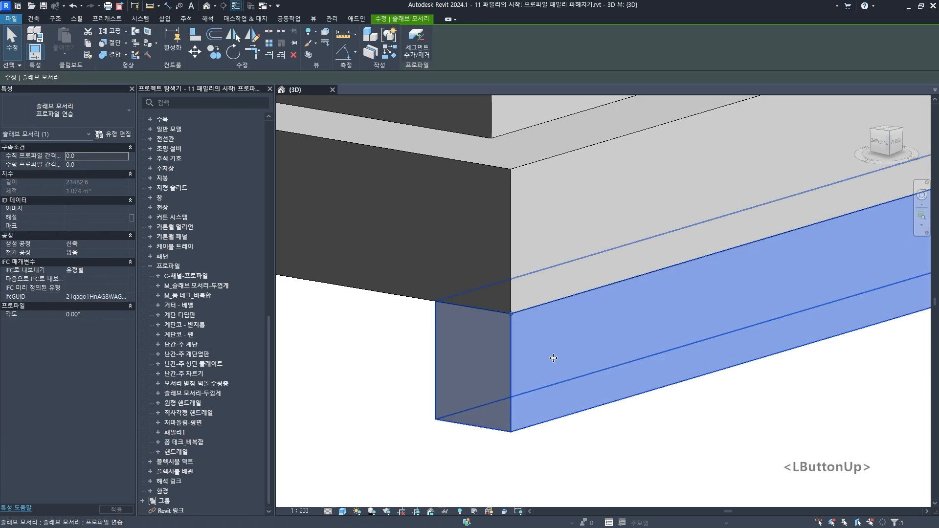
left_click_drag(514, 311, 504, 321)
mouse_move(506, 310)
left_mouse_down()
mouse_move(517, 323)
mouse_move(510, 314)
left_mouse_up()
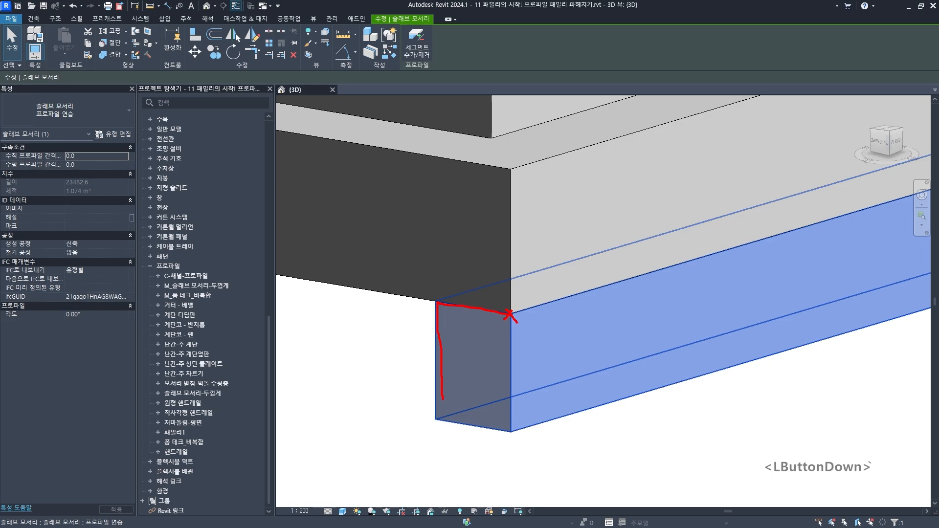
left_click_drag(443, 398, 477, 417)
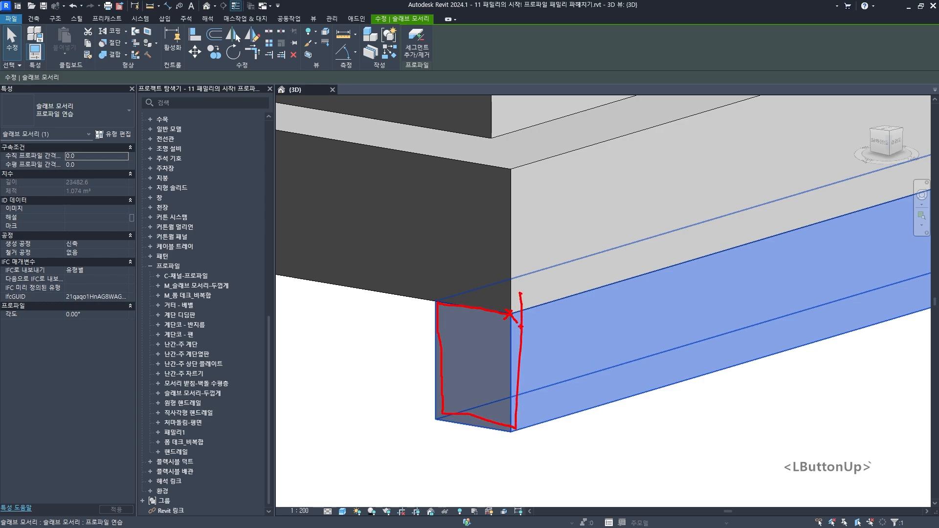
left_click_drag(522, 324, 762, 260)
left_click_drag(524, 428, 767, 363)
key("Escape")
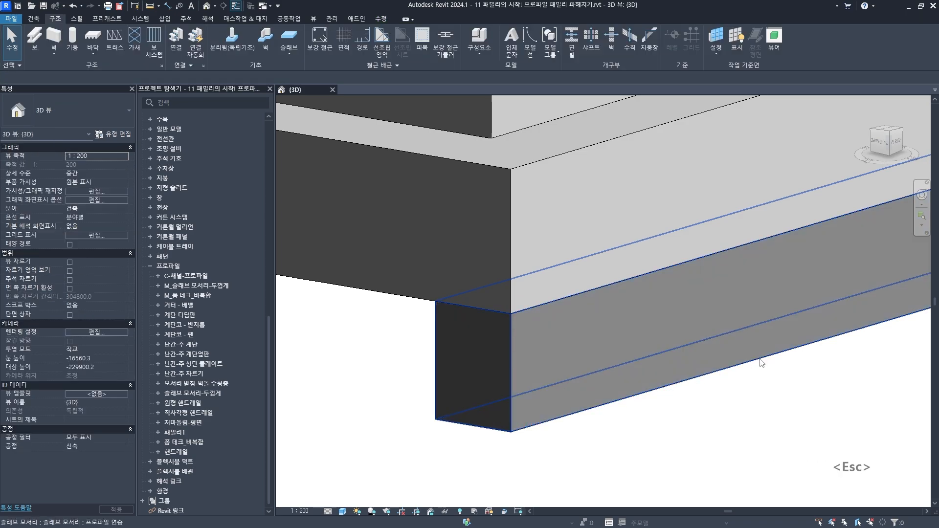
- Examine the rectangular slab edge around the small building's floor from several angles
scroll(595, 333, "down", 2)
middle_click_drag(578, 337, 536, 348)
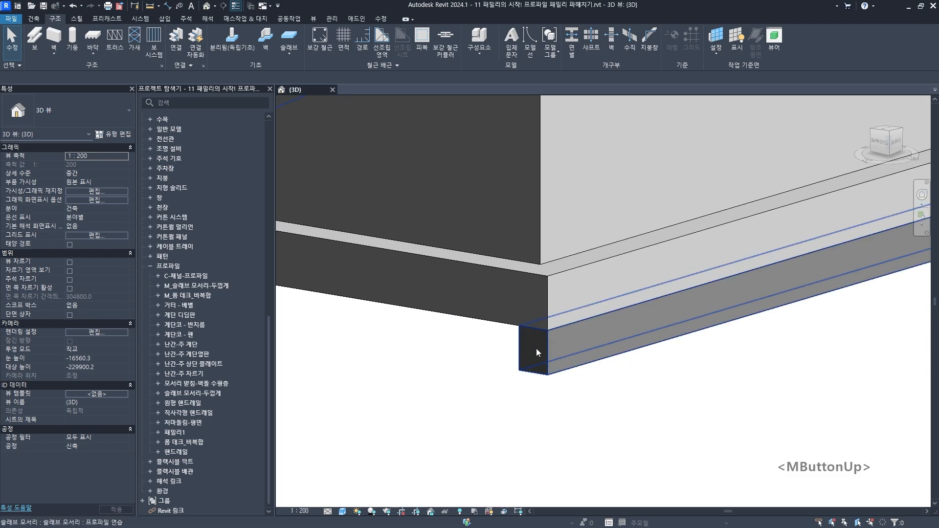
scroll(567, 351, "down", 5)
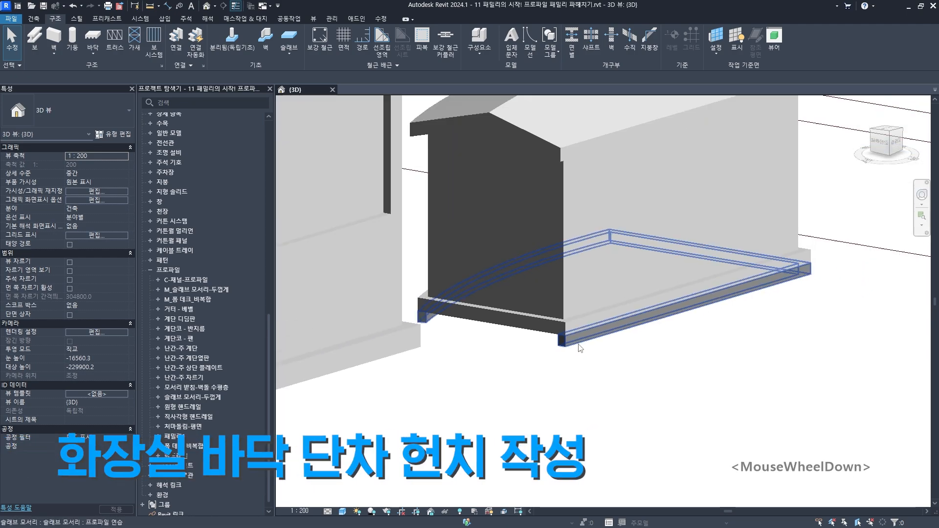
middle_click_drag(661, 359, 489, 387, "shift")
scroll(644, 352, "up", 3)
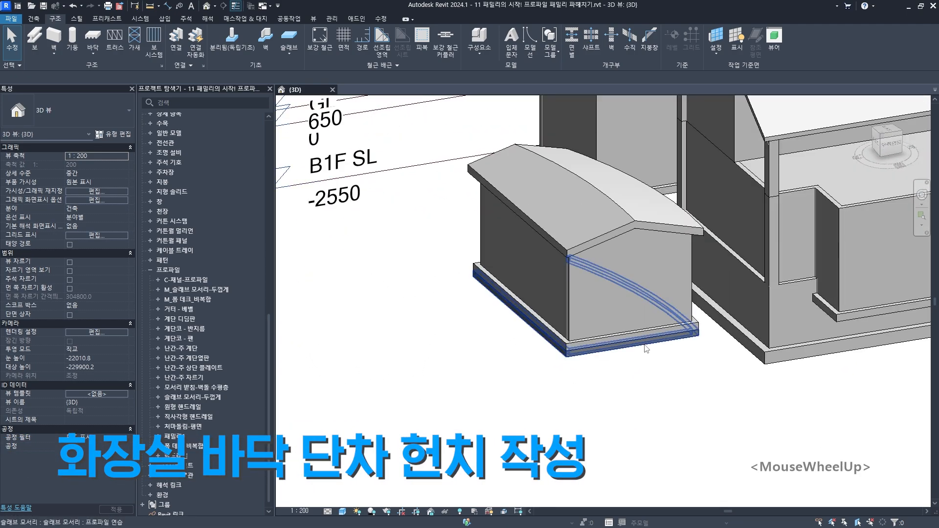
left_click(644, 343)
left_click(679, 370)
- Turn on the section box for the 3D view
scroll(677, 400, "down", 2)
middle_click_drag(677, 400, 534, 408, "shift")
middle_click_drag(600, 411, 586, 318)
key("Escape")
scroll(570, 335, "down", 1)
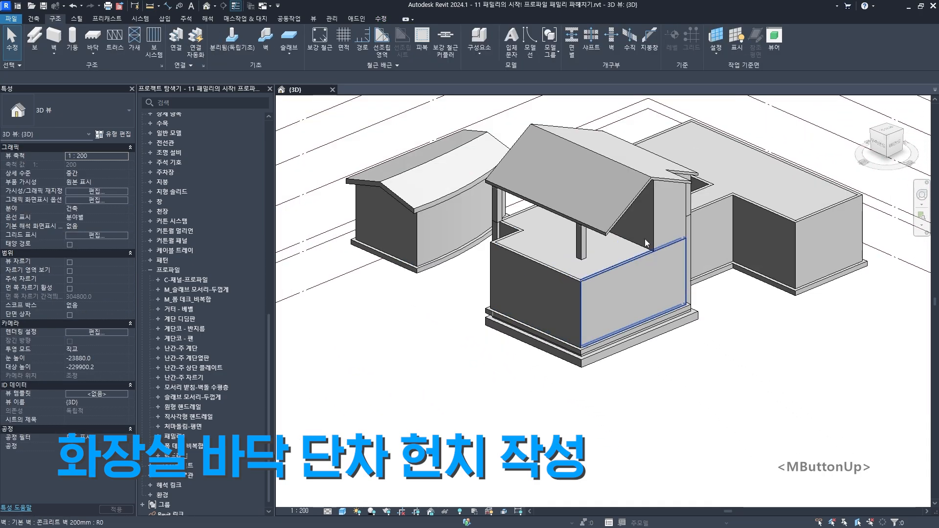
key("Escape")
left_click(69, 315)
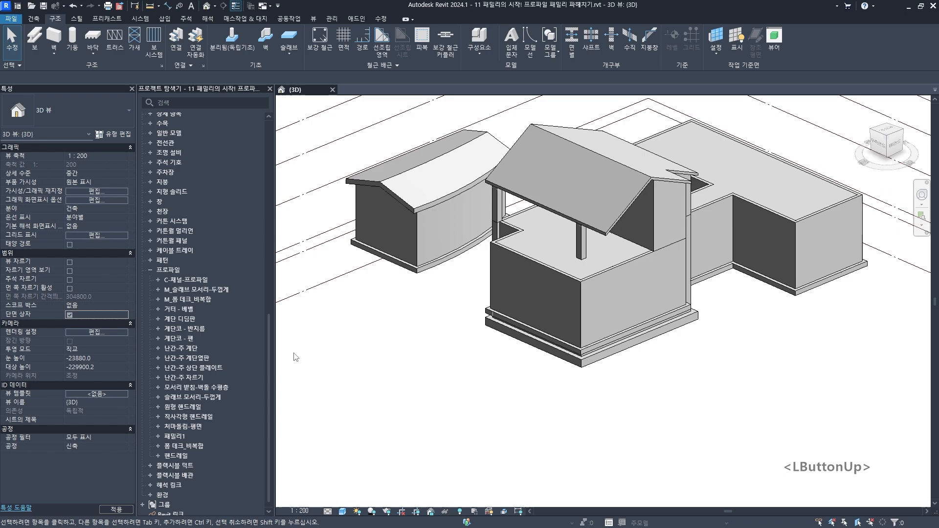
- Pull the section box's front face into the two-storey building so that it cuts through the lowered bathroom slabs
scroll(579, 372, "down", 2)
middle_click_drag(579, 371, 581, 372)
left_click(588, 398)
scroll(559, 400, "down", 2)
middle_click_drag(482, 411, 488, 408)
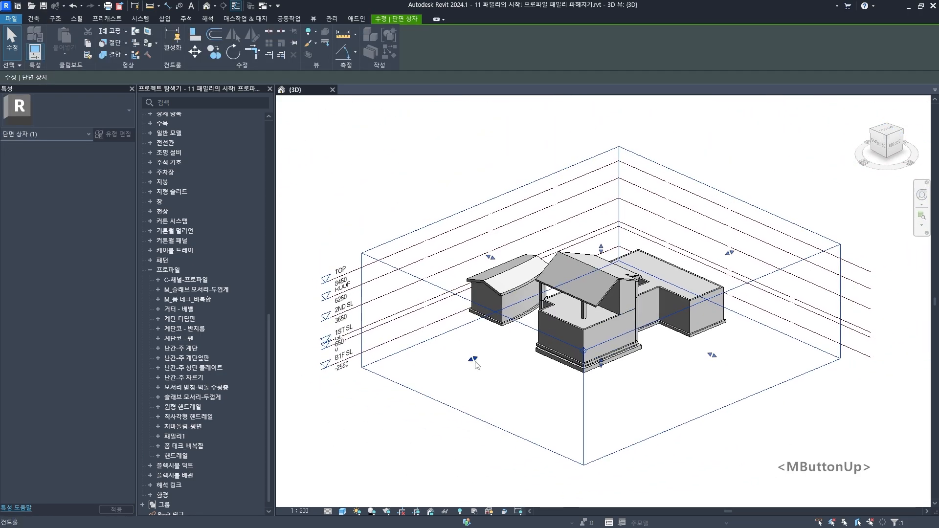
left_click_drag(473, 359, 562, 344)
scroll(576, 310, "up", 3)
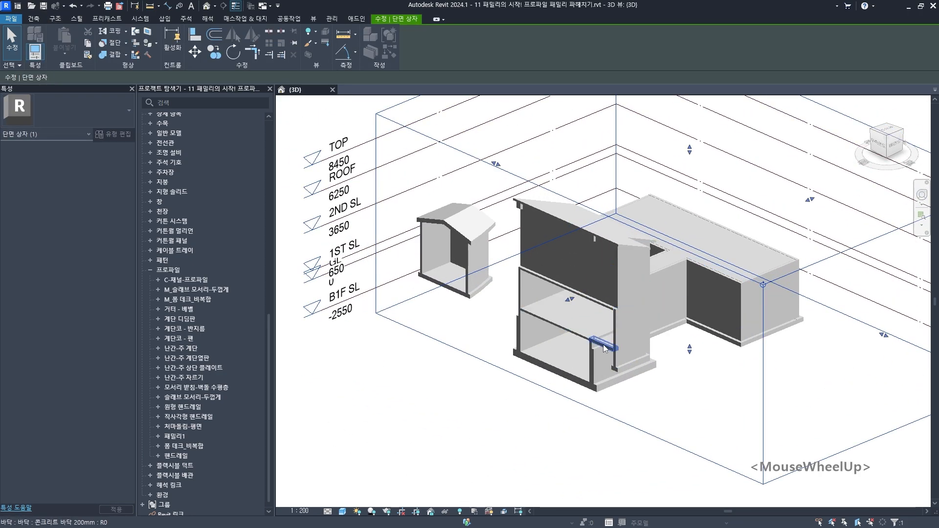
left_click_drag(570, 299, 576, 284)
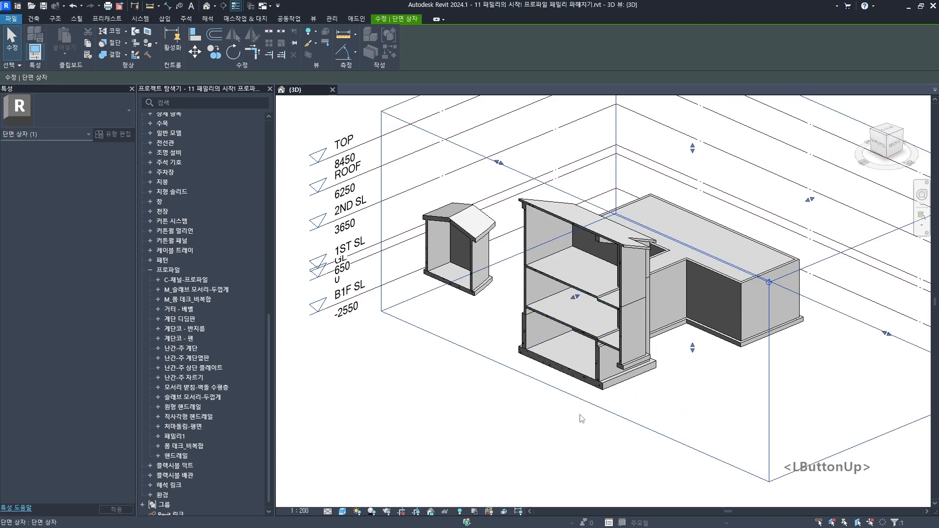
left_click(553, 416)
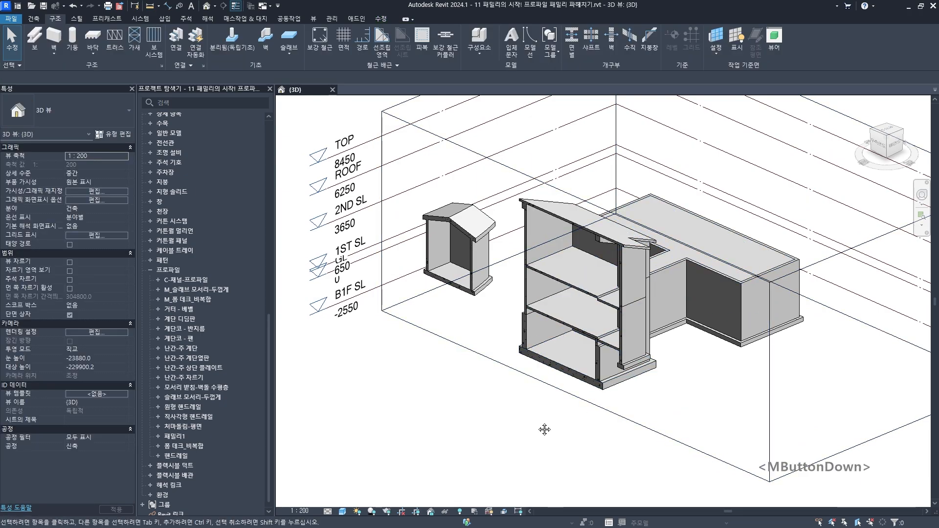
- Examine the level step where the lowered 150 mm slab meets the adjoining floor at 2ND SL
middle_click_drag(545, 430, 586, 392, "shift")
scroll(543, 211, "up", 5)
middle_click_drag(535, 234, 448, 377, "shift")
scroll(470, 289, "up", 3)
middle_click_drag(469, 290, 478, 235)
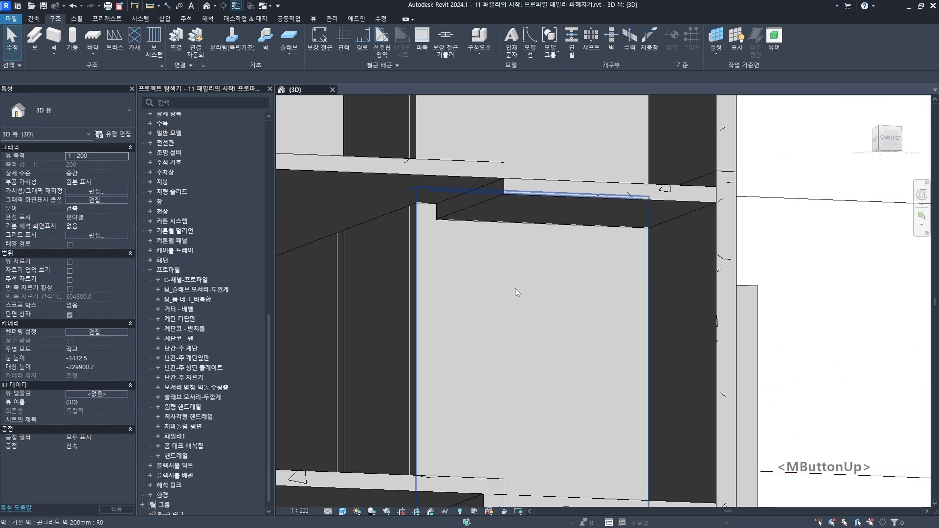
scroll(507, 201, "up", 3)
left_click(507, 202)
middle_click_drag(507, 202, 539, 279)
scroll(658, 253, "up", 2)
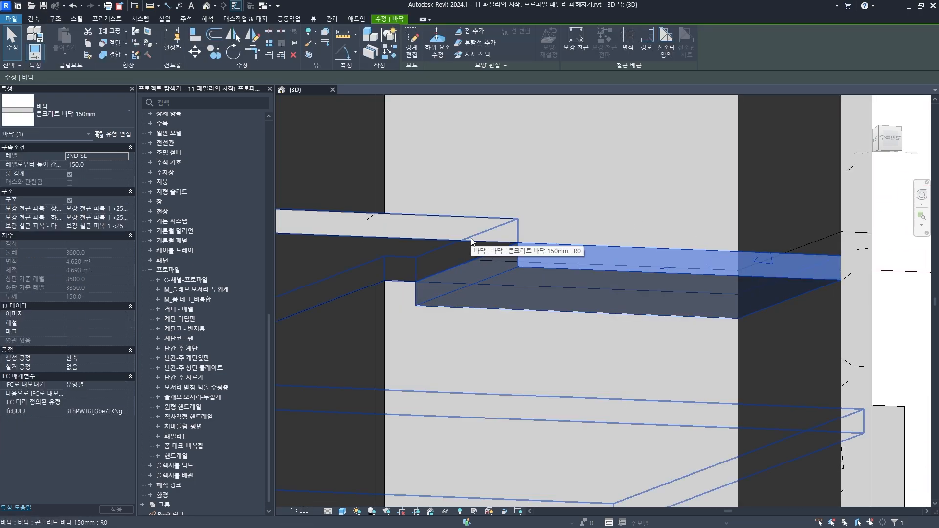
left_click(494, 249)
left_click(537, 253)
left_click(491, 241)
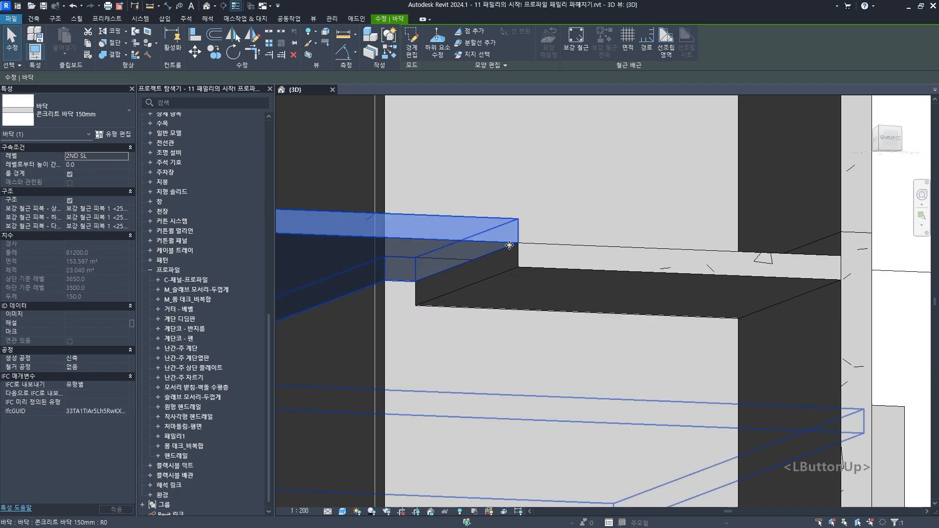
key("grave")
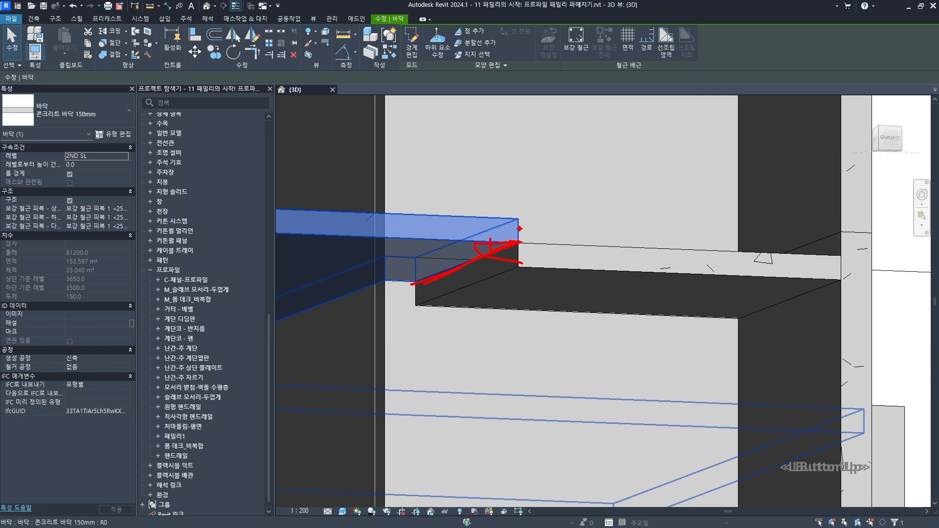
key("Escape")
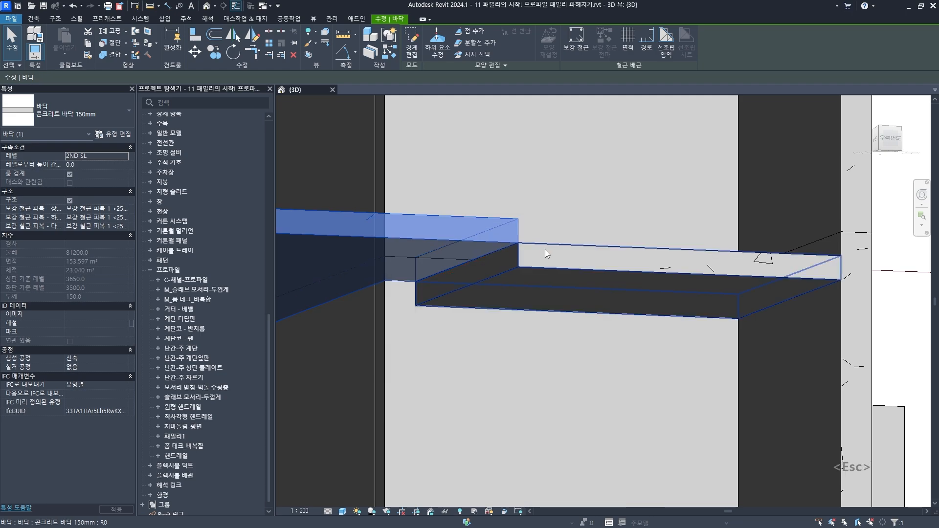
key("Escape")
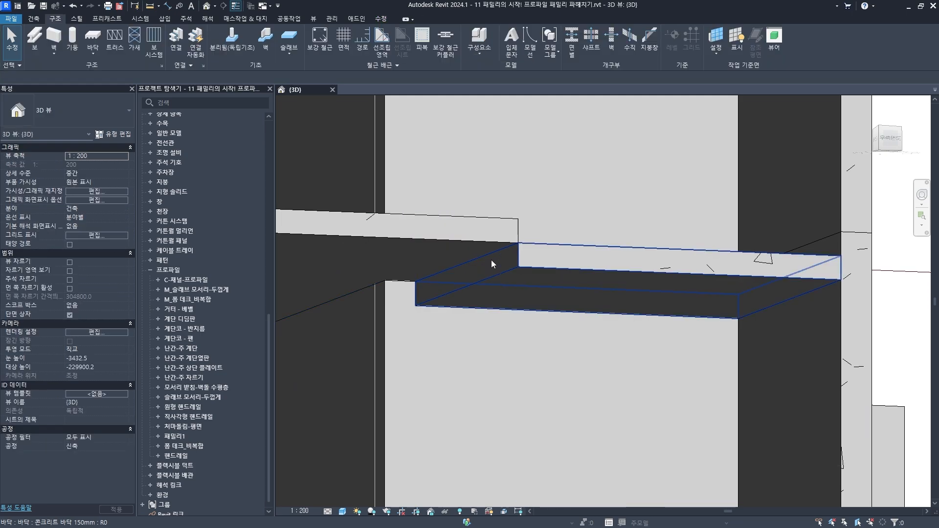
- Move the section box's front cut face slightly outward from the two-storey building
scroll(507, 262, "down", 2)
middle_click_drag(506, 262, 510, 238)
scroll(543, 301, "down", 5)
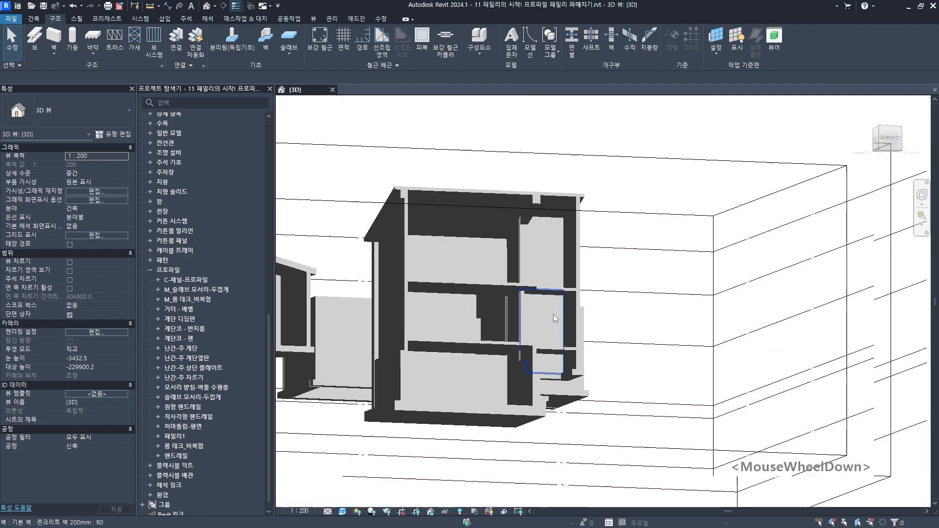
middle_click_drag(555, 316, 590, 486, "shift")
scroll(523, 192, "up", 4)
left_click(526, 193)
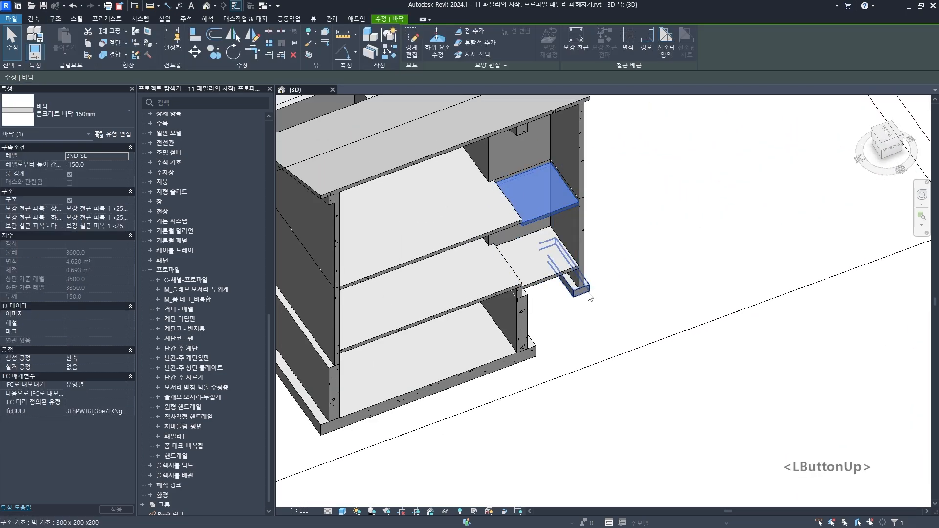
left_click(624, 353)
scroll(611, 338, "down", 2)
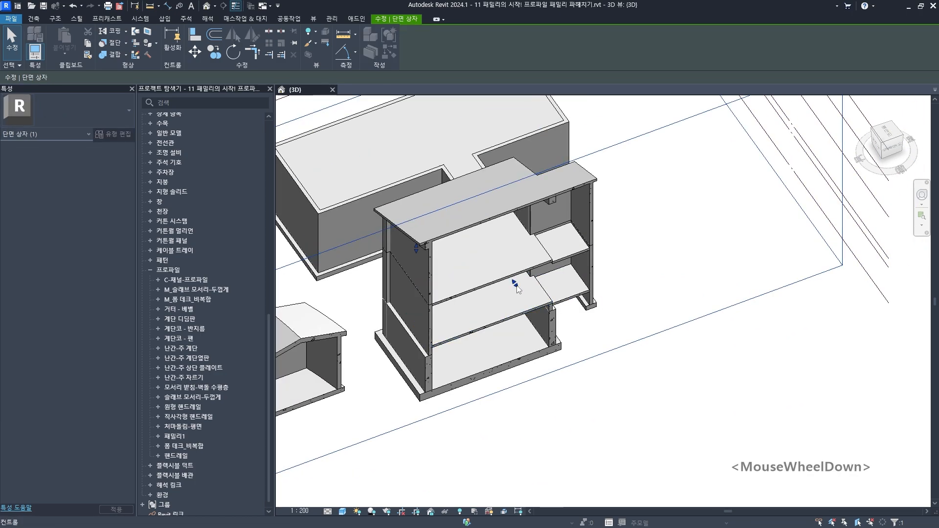
left_click_drag(516, 283, 524, 293)
- Lower the section box's top to just above 1ST SL and pull its side face in to exclude the small building
scroll(524, 293, "down", 2)
middle_click_drag(525, 294, 561, 130)
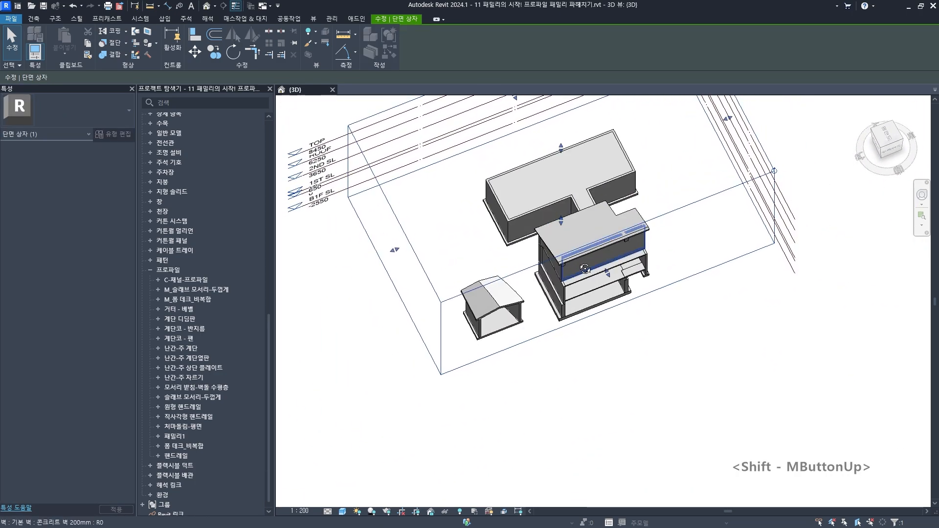
left_click_drag(561, 130, 552, 176)
scroll(562, 206, "up", 2)
left_click_drag(330, 266, 557, 212)
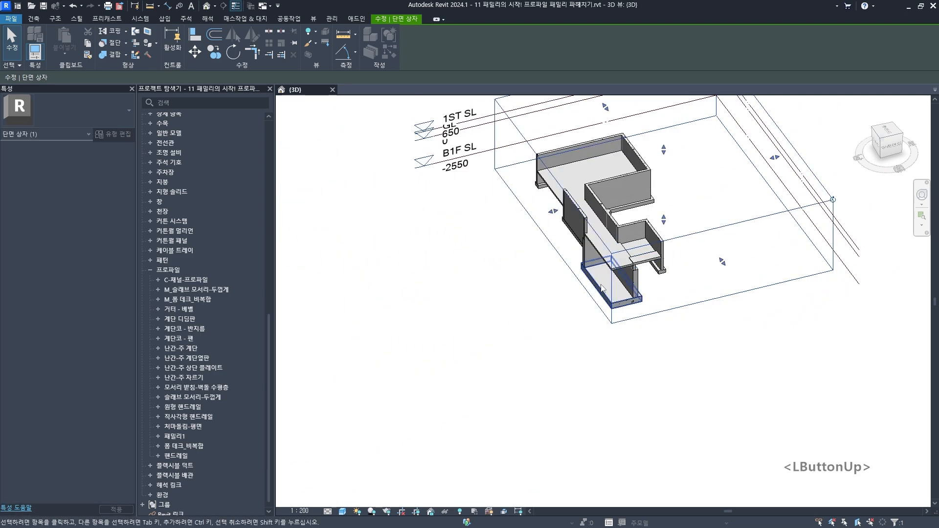
- Raise the section box's bottom face to just below GL, cutting off the basement
middle_click_drag(675, 240, 649, 288, "shift")
scroll(724, 188, "up", 2)
middle_click_drag(648, 289, 474, 256, "shift")
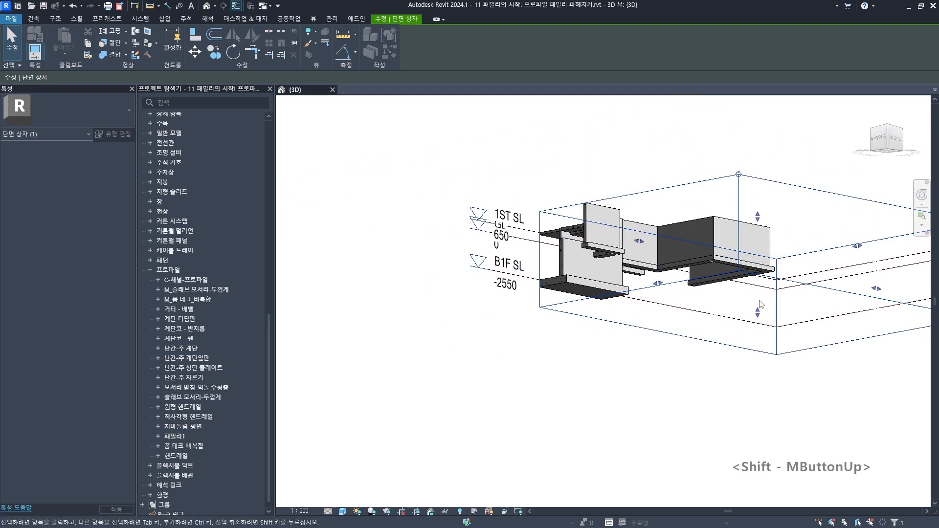
left_click_drag(759, 312, 761, 284)
scroll(636, 279, "up", 2)
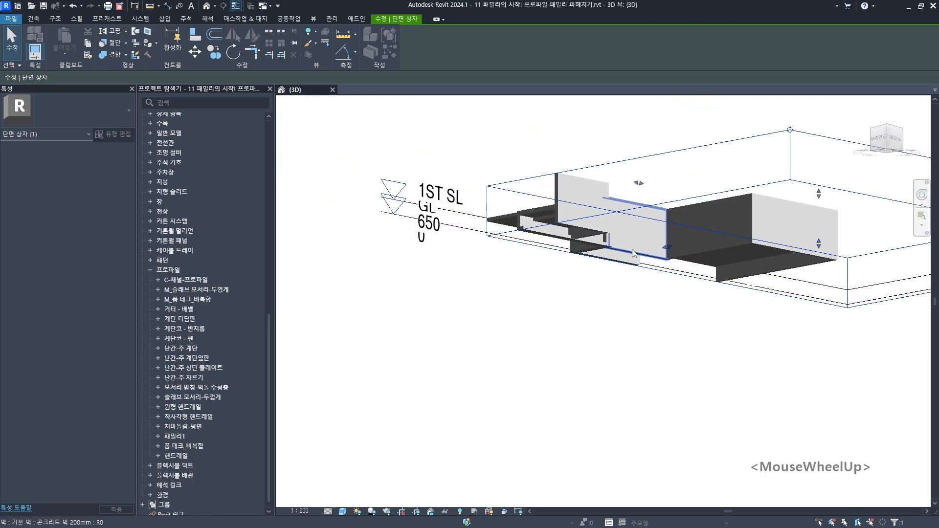
- Select the lowered 150 mm concrete bathroom floor at 1ST SL and inspect it from below
middle_click_drag(636, 279, 619, 218)
scroll(600, 232, "up", 2)
left_click(598, 231)
scroll(677, 226, "up", 2)
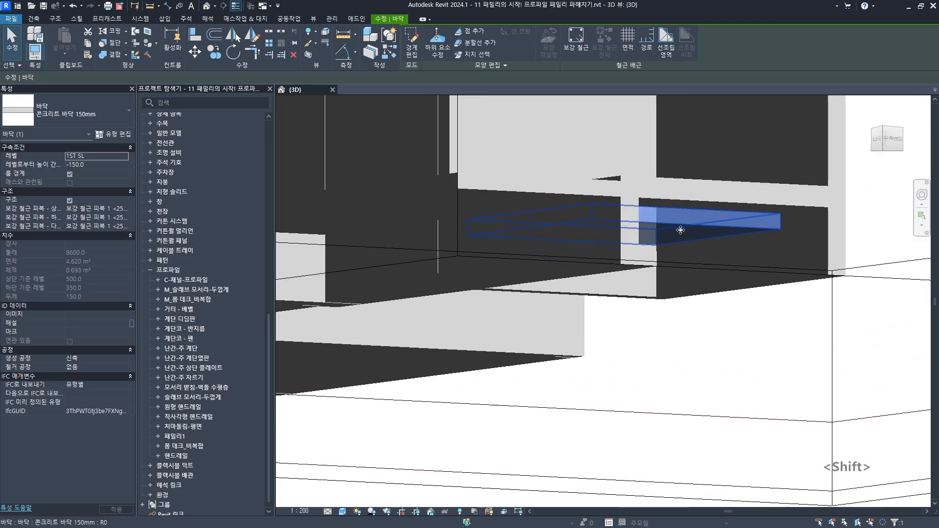
- Raise the section box's top face above 2ND SL and its bottom face to just below the 2ND SL slab
middle_click_drag(677, 226, 587, 309, "shift")
scroll(606, 307, "down", 4)
middle_click_drag(606, 307, 690, 277)
left_click(681, 269)
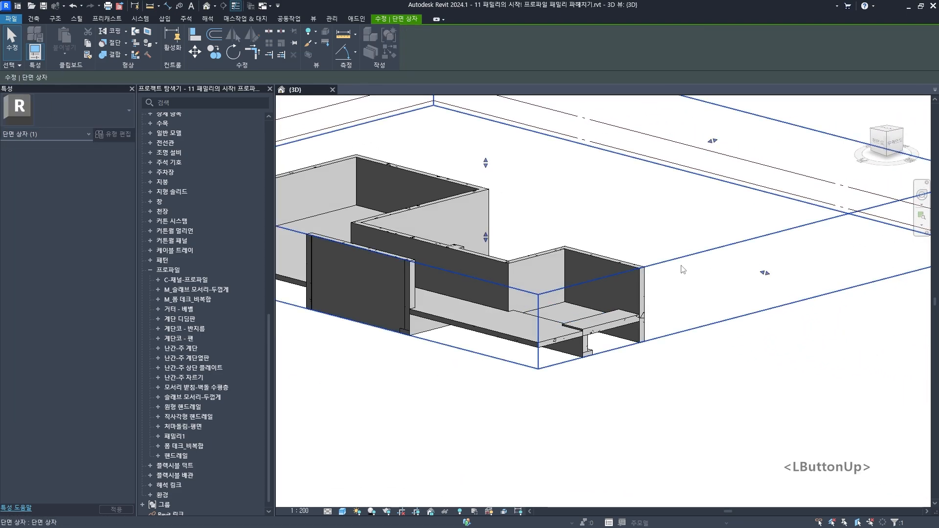
scroll(660, 303, "down", 3)
middle_click_drag(606, 324, 595, 301, "shift")
left_click_drag(570, 238, 573, 199)
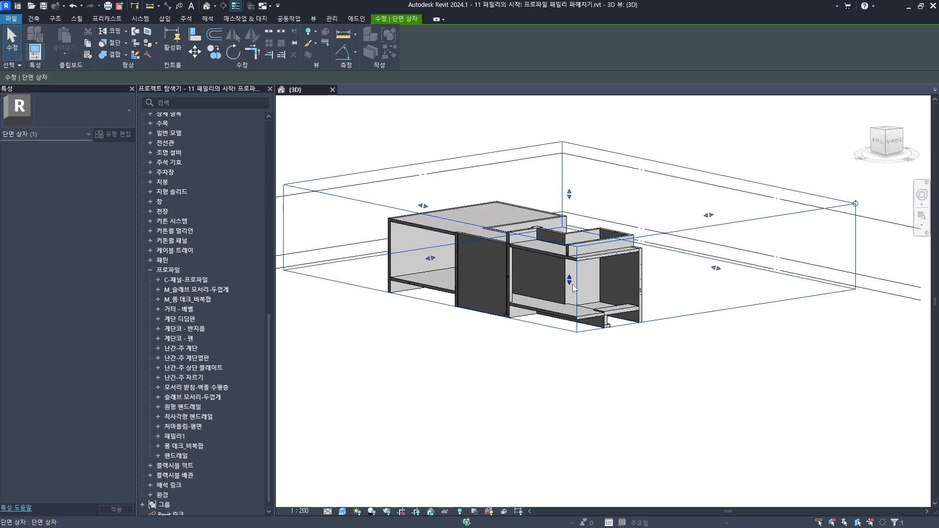
left_click_drag(570, 279, 573, 247)
- Select the lowered 150 mm concrete bathroom floor at 2ND SL and inspect it from below
middle_click_drag(629, 300, 597, 328, "shift")
scroll(523, 203, "up", 3)
left_click(522, 204)
scroll(539, 234, "up", 5)
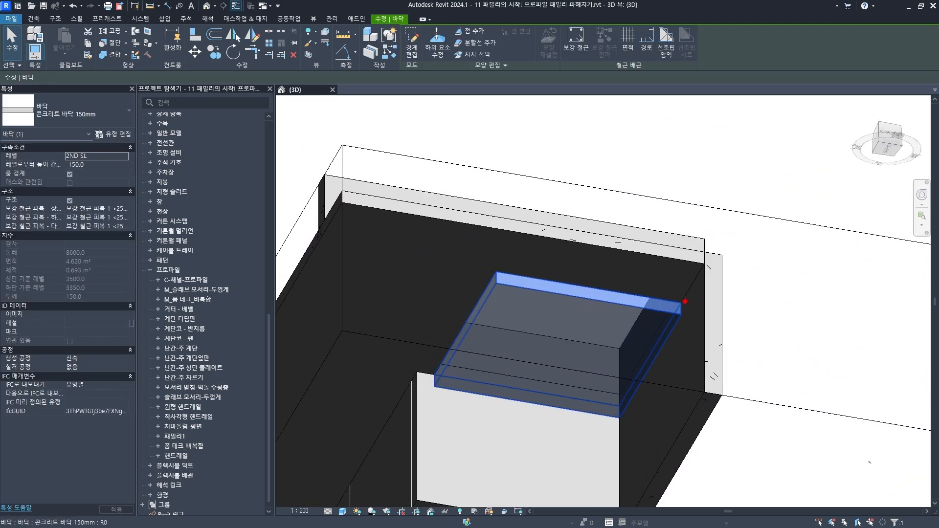
left_click_drag(685, 301, 678, 301)
mouse_move(531, 272)
left_mouse_down()
mouse_move(490, 271)
mouse_move(470, 316)
left_mouse_up()
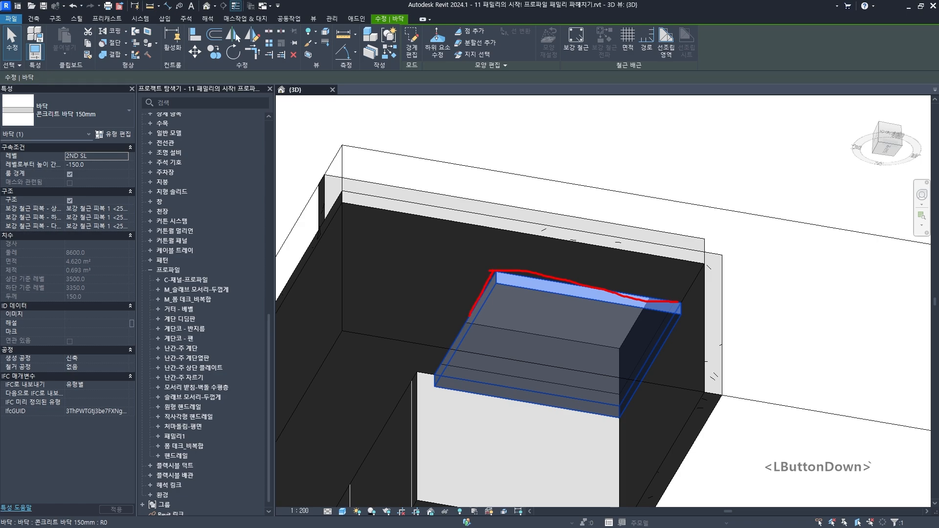
mouse_move(437, 370)
left_mouse_down()
mouse_move(432, 380)
mouse_move(428, 373)
mouse_move(434, 384)
left_mouse_up()
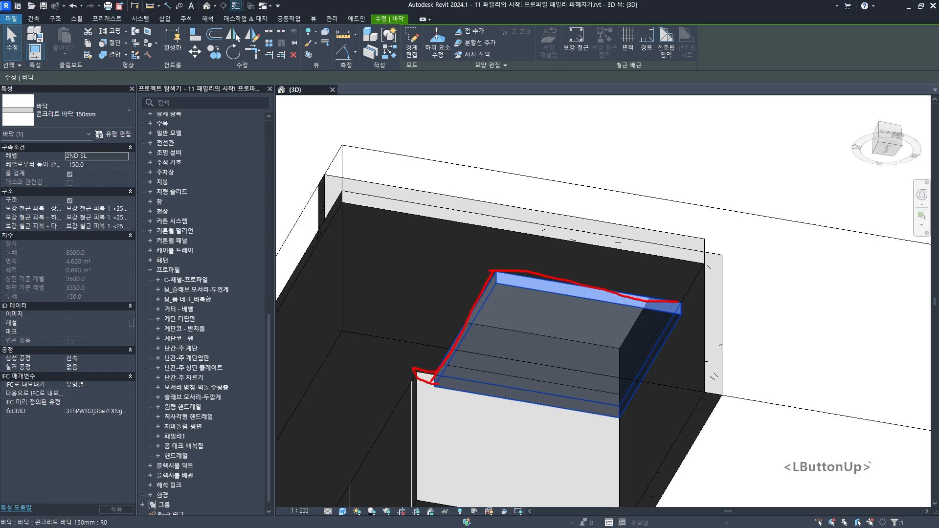
key("Escape")
- Open the 종단면도 section view and select the lowered bathroom floor at 2ND SL beside the floor step
scroll(445, 373, "up", 2)
middle_click_drag(458, 355, 455, 363)
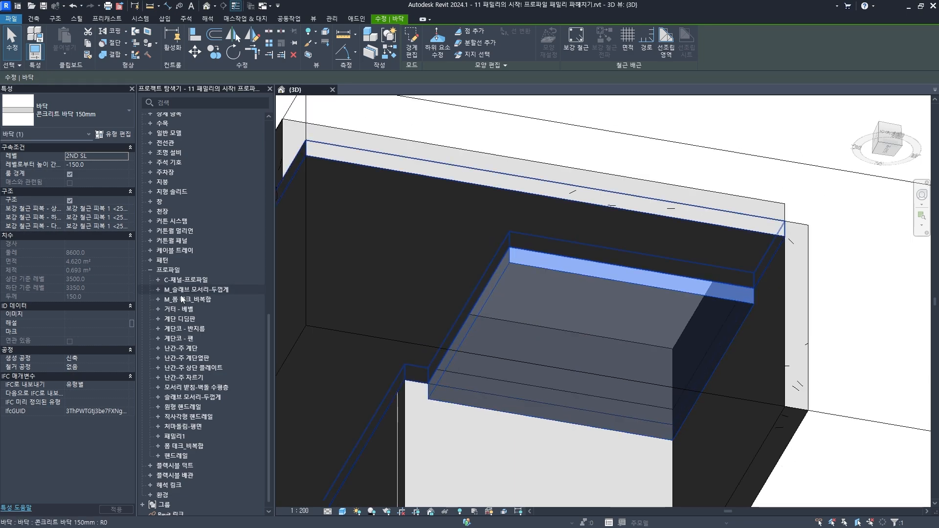
scroll(182, 296, "up", 10)
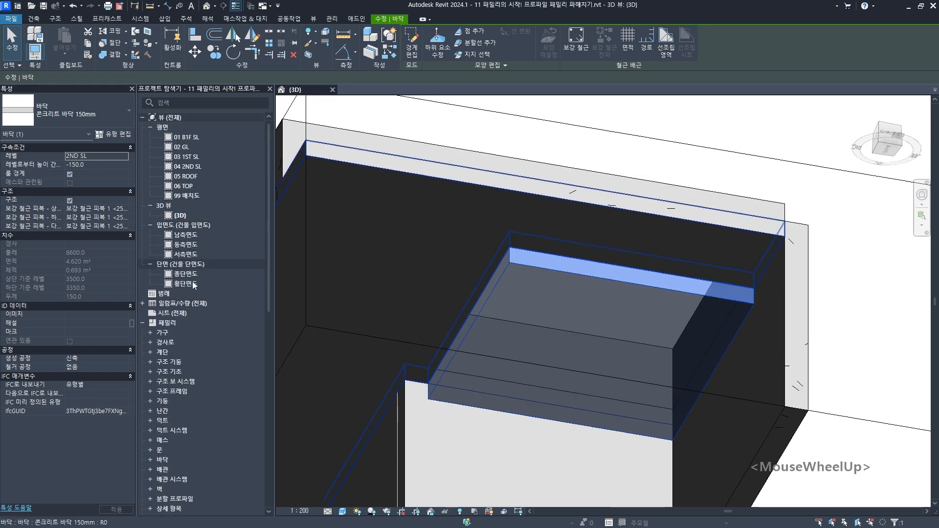
double_click(186, 274)
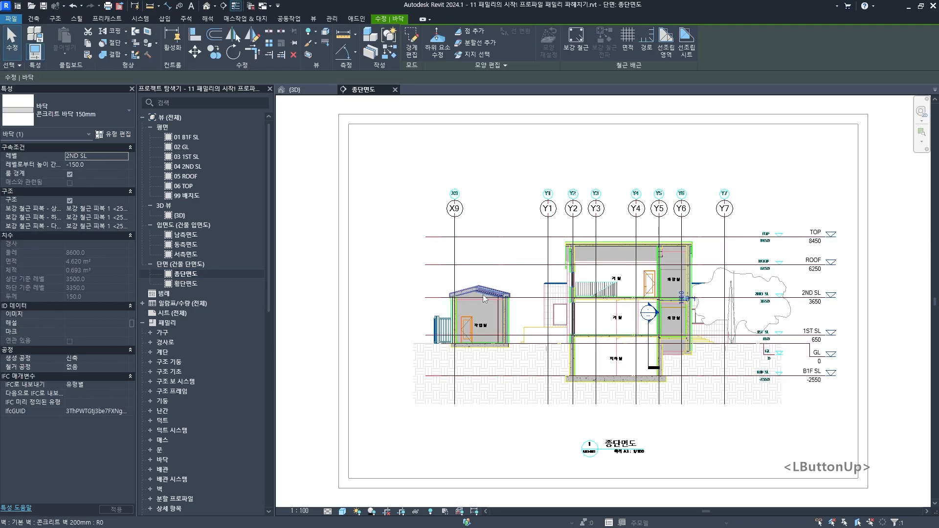
middle_click_drag(655, 302, 601, 293)
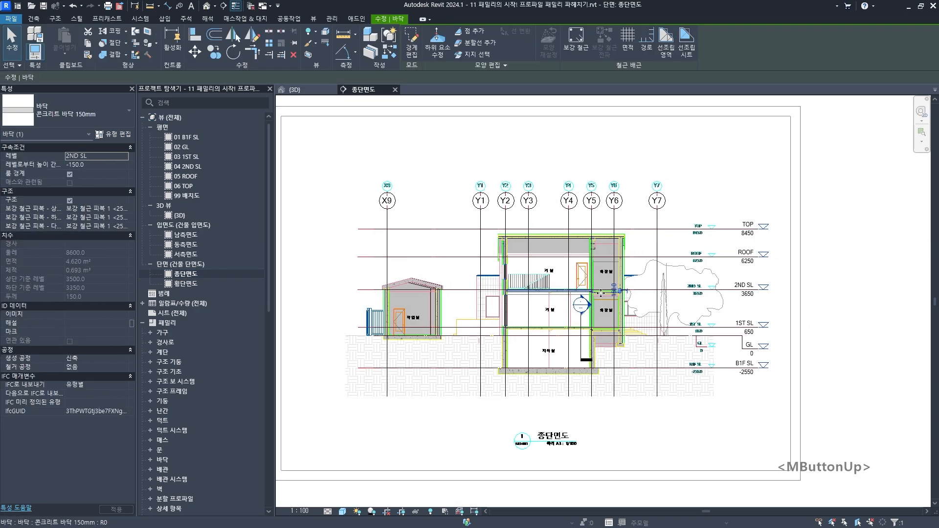
scroll(601, 293, "up", 5)
left_click(519, 280)
scroll(519, 280, "up", 1)
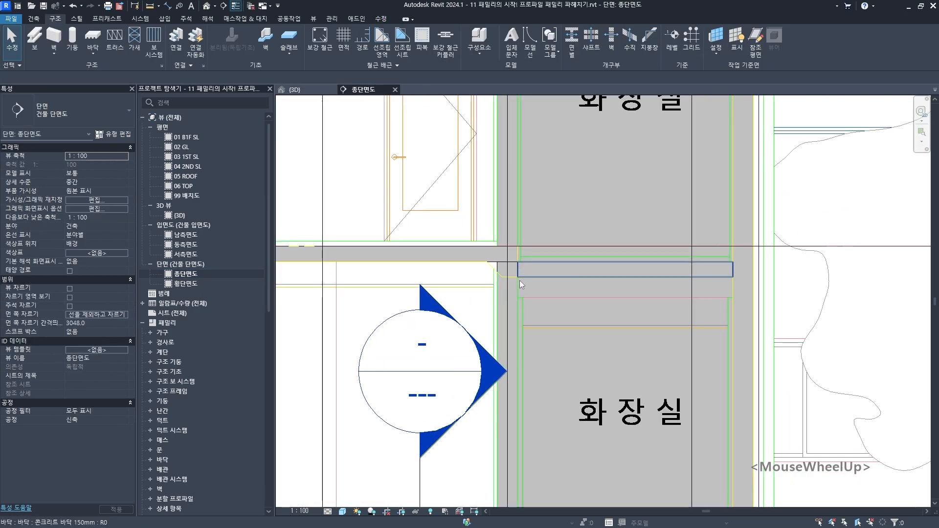
left_click(519, 281)
scroll(571, 250, "up", 3)
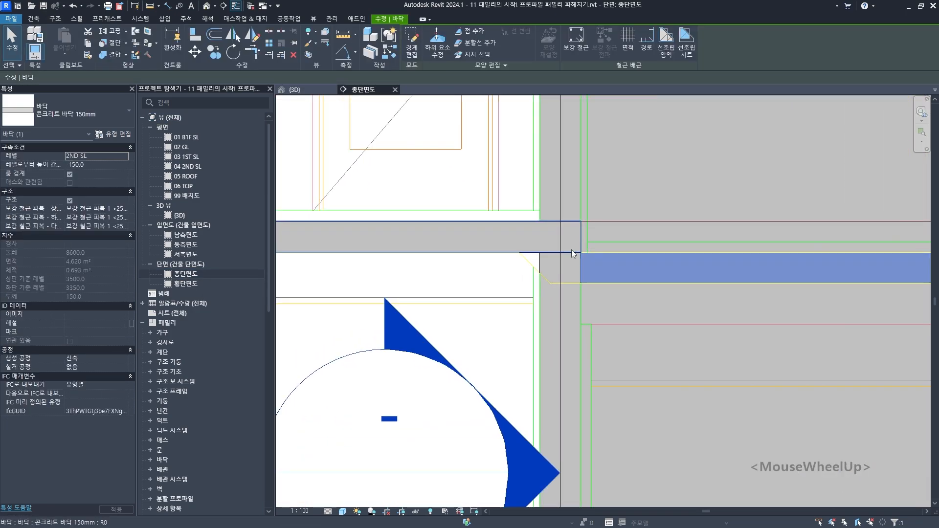
left_click(520, 245)
left_click(623, 281)
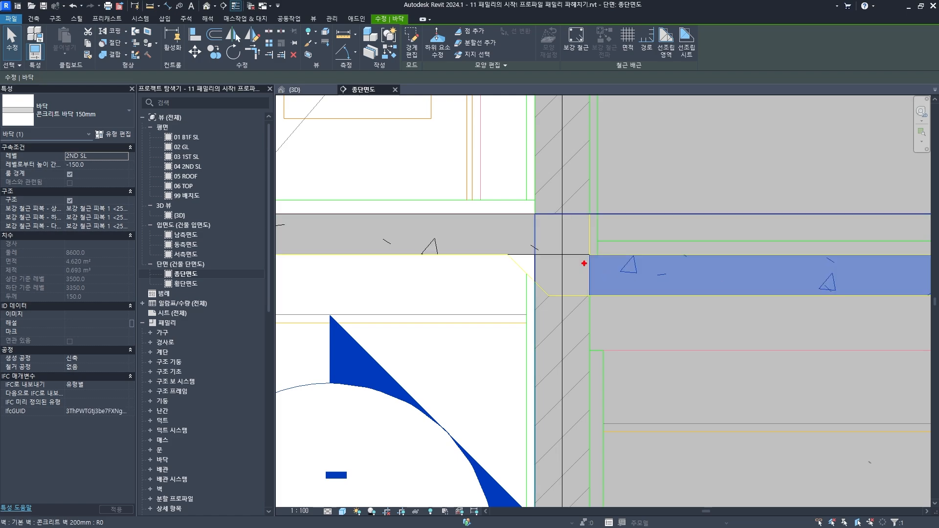
left_click(590, 256)
left_click_drag(588, 297, 587, 283)
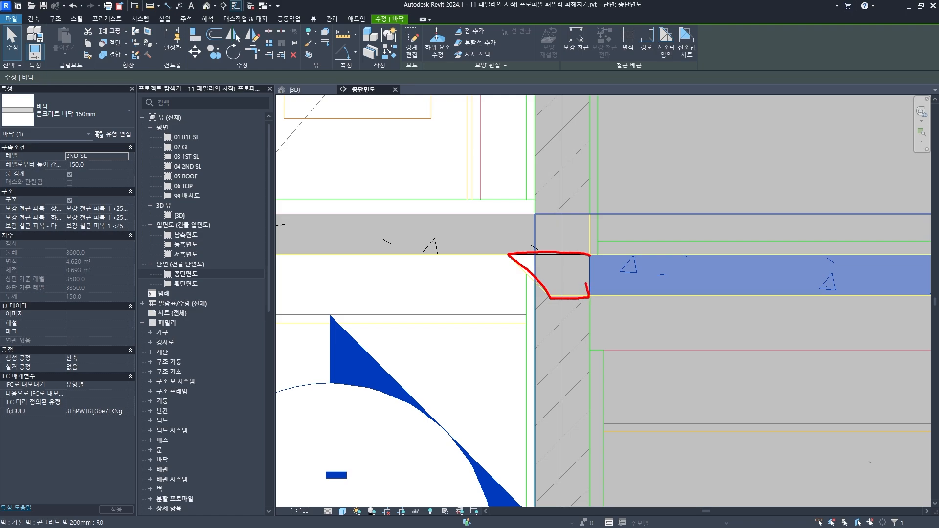
left_click_drag(528, 260, 544, 256)
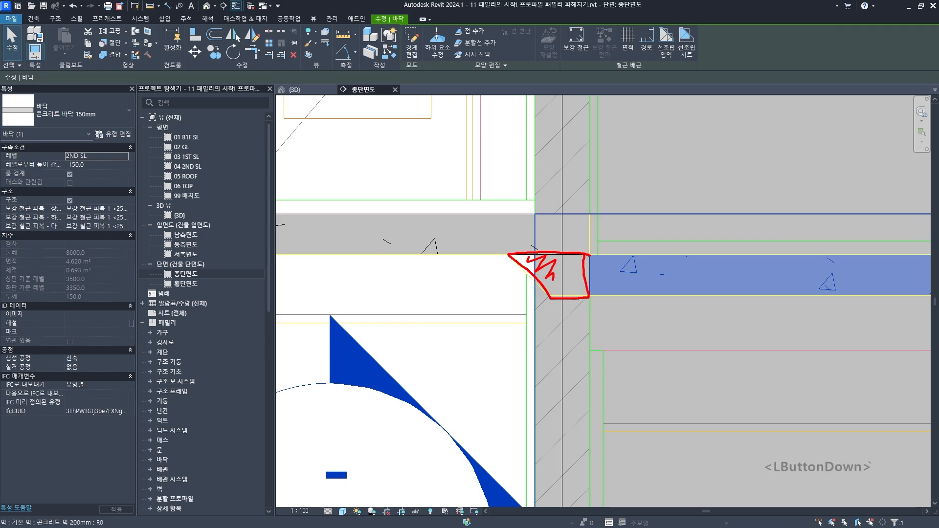
mouse_move(602, 199)
left_mouse_down()
mouse_move(573, 240)
mouse_move(587, 234)
left_mouse_up()
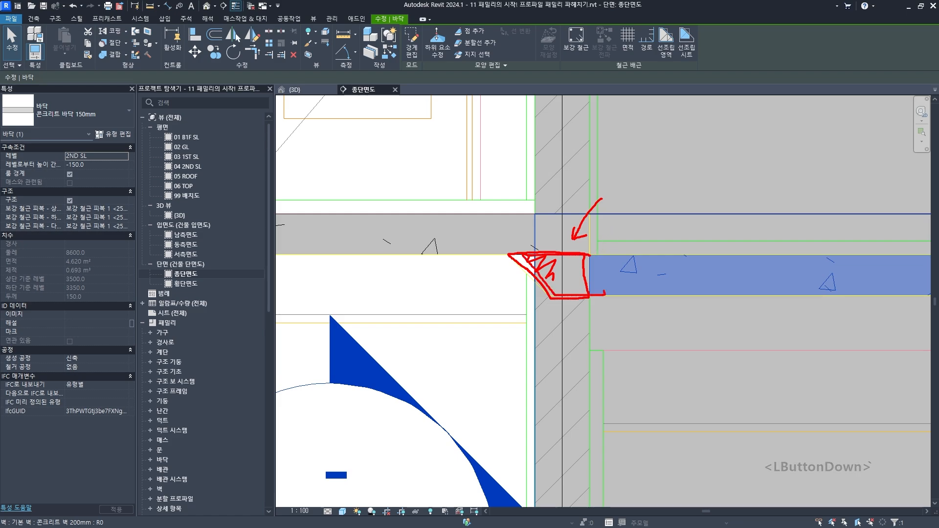
left_click_drag(604, 293, 596, 252)
mouse_move(591, 260)
left_mouse_down()
mouse_move(547, 258)
mouse_move(550, 294)
mouse_move(596, 293)
mouse_move(568, 289)
left_mouse_up()
key("Escape")
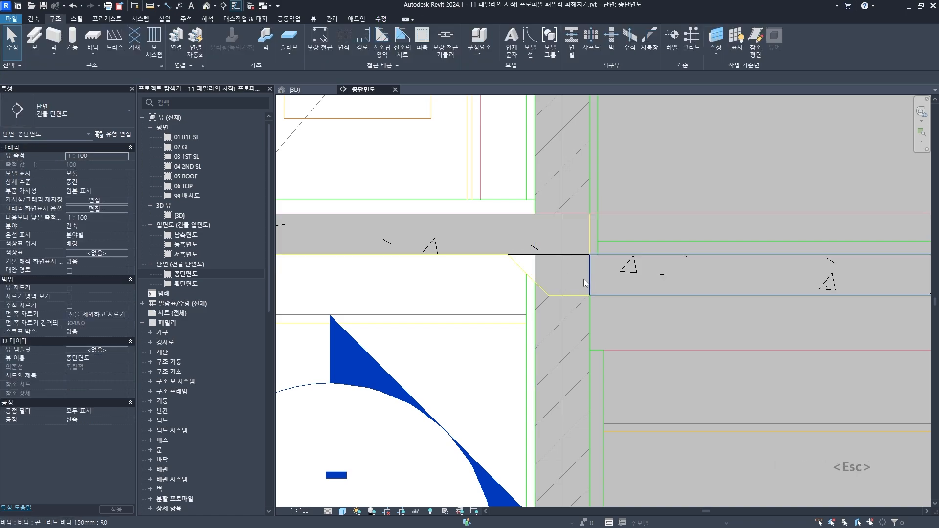
- Measure the lowered slab's thickness and the haunch's upper and lower widths with aligned dimensions, without placing them
key("d")
key("i")
left_click(628, 253)
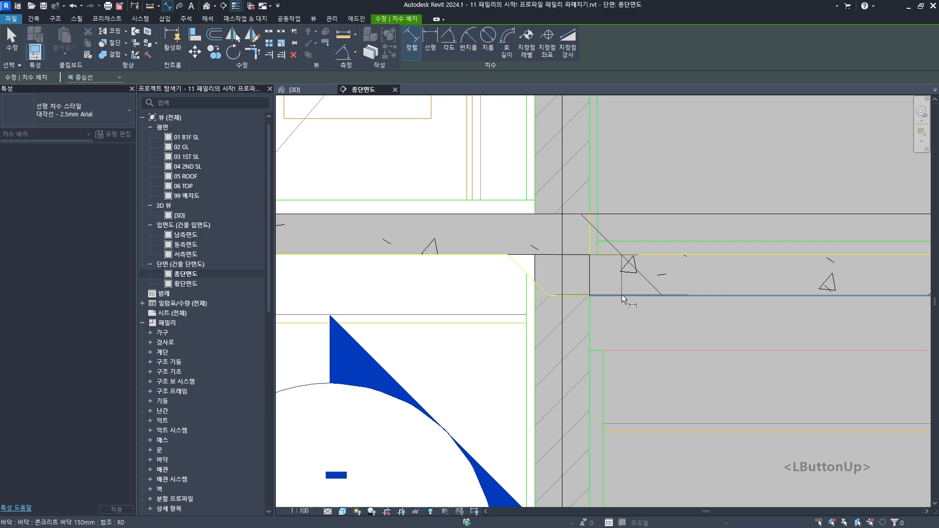
key("Escape")
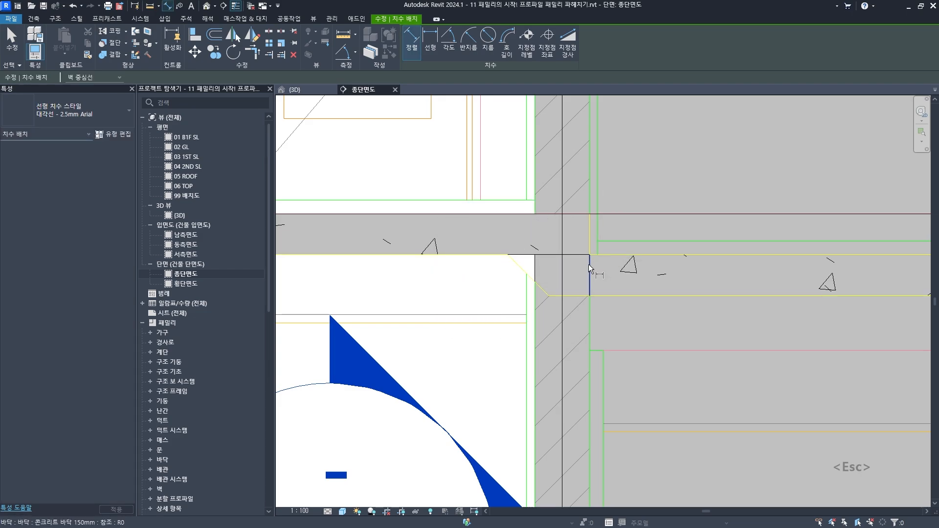
left_click(588, 264)
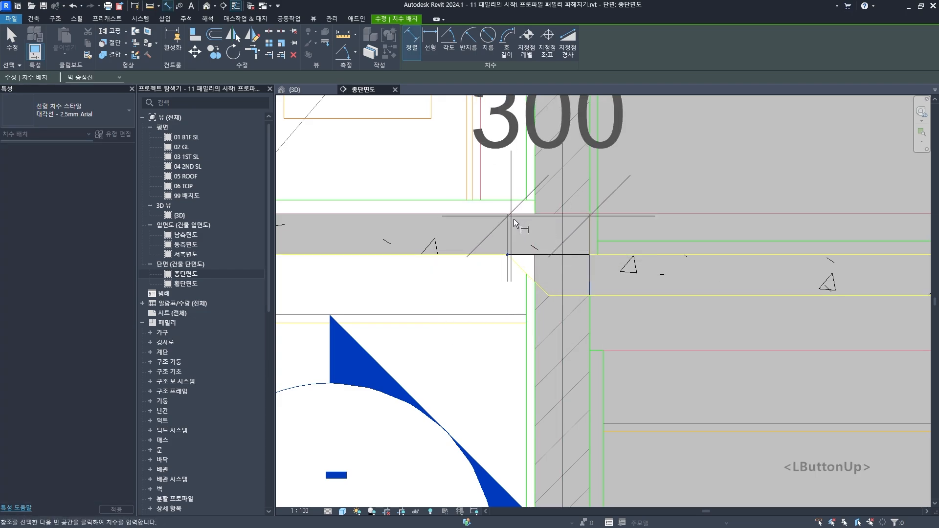
key("Escape")
left_click(590, 279)
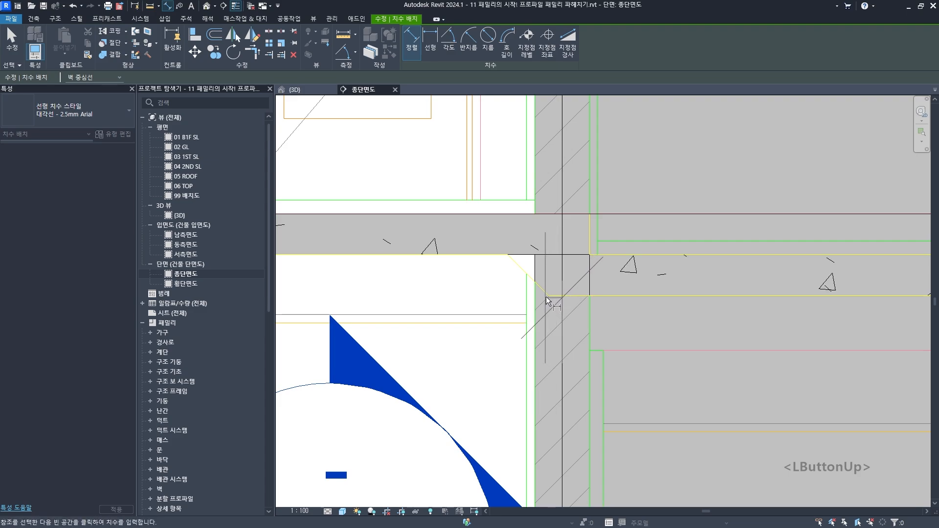
key("Escape")
left_click(587, 280)
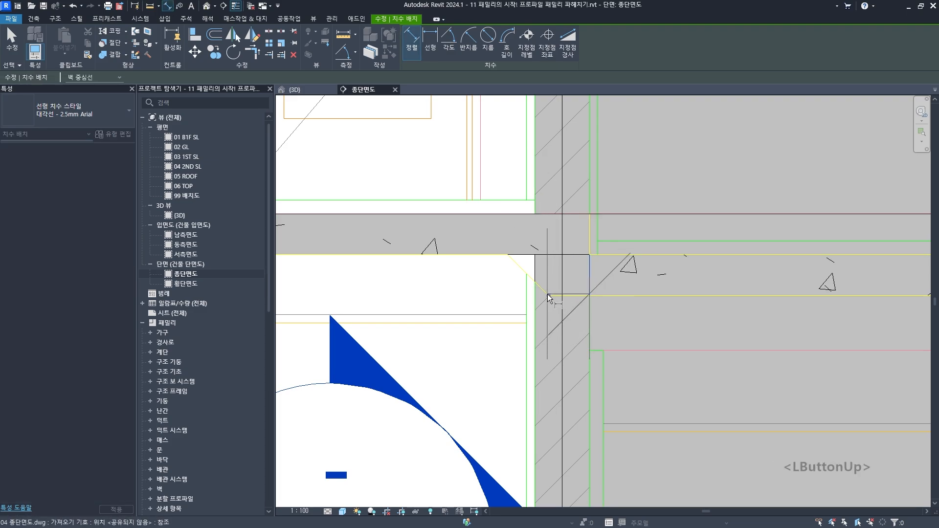
key("Escape")
key("Escape")
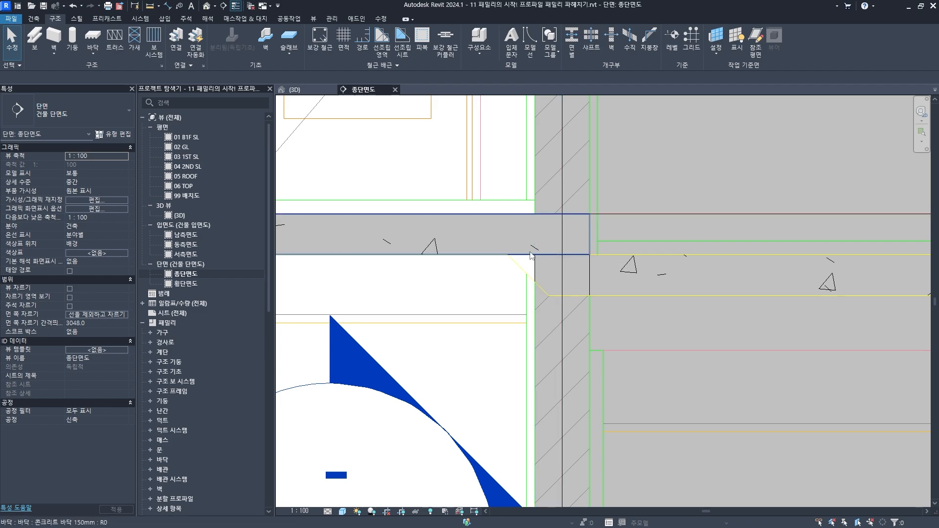
- Create a new family from the 미터법 프로파일.rft template and show its reference plane intersection
scroll(543, 269, "down", 3)
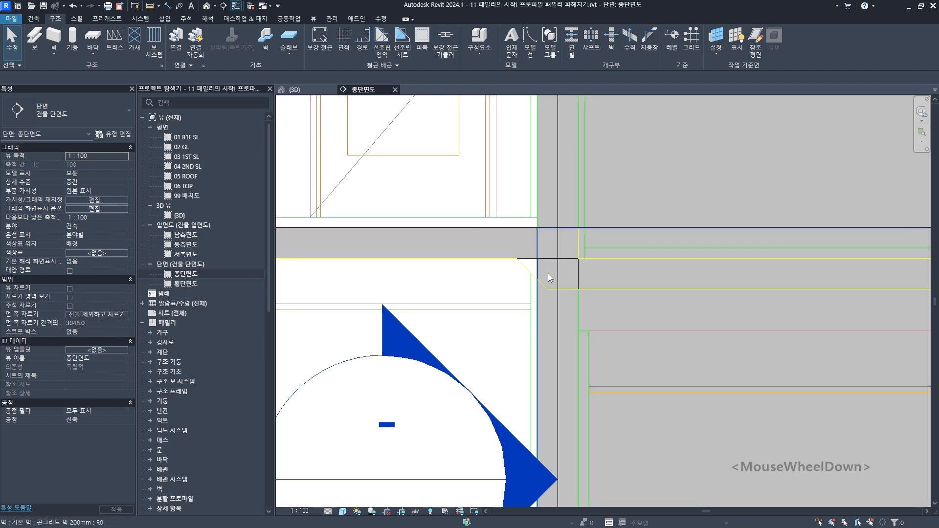
key("Escape")
left_click(11, 18)
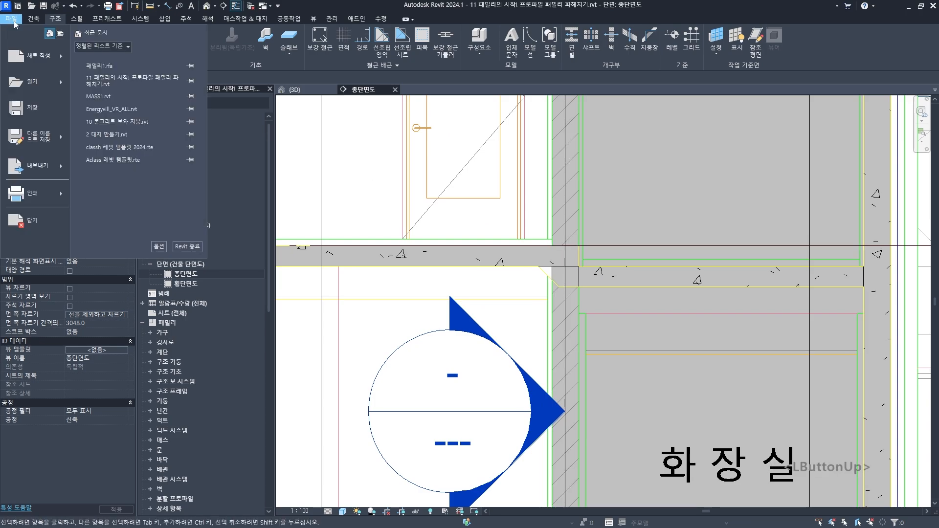
mouse_move(59, 54)
left_click(123, 81)
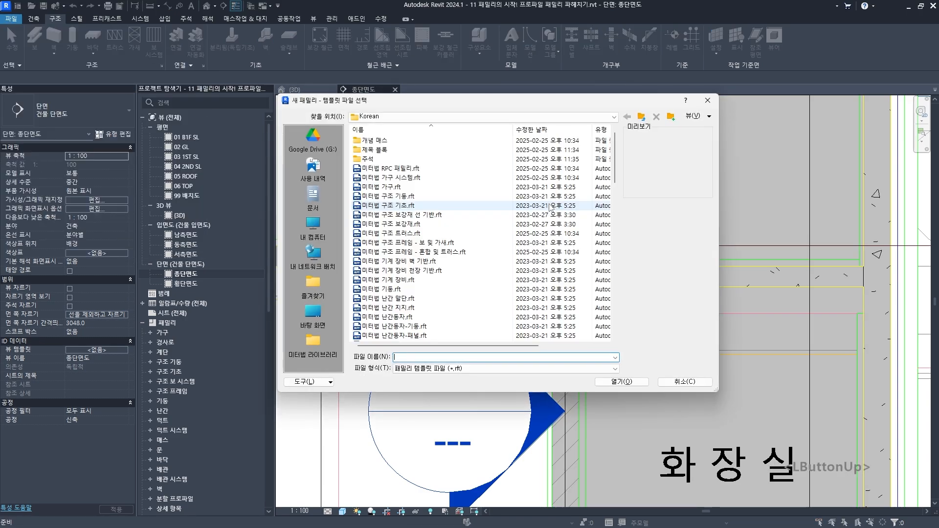
scroll(482, 242, "down", 5)
scroll(484, 251, "down", 10)
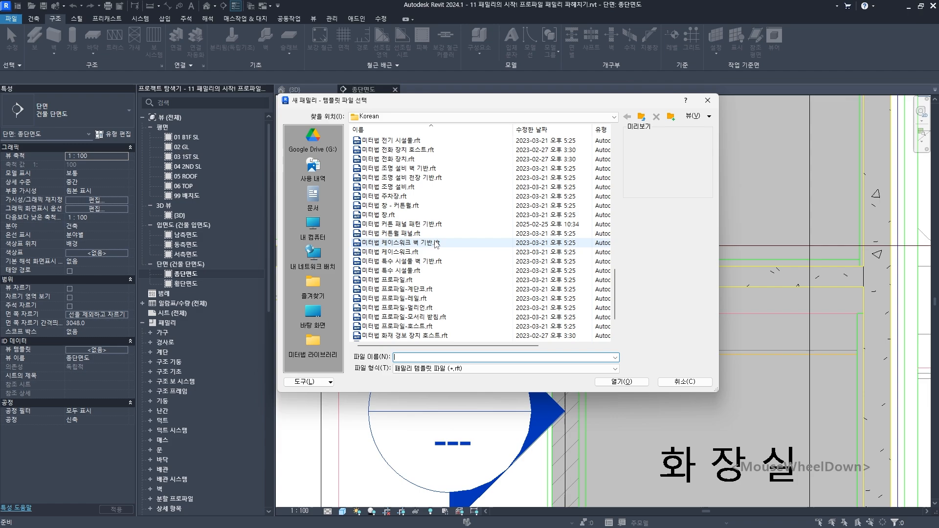
left_click(401, 254)
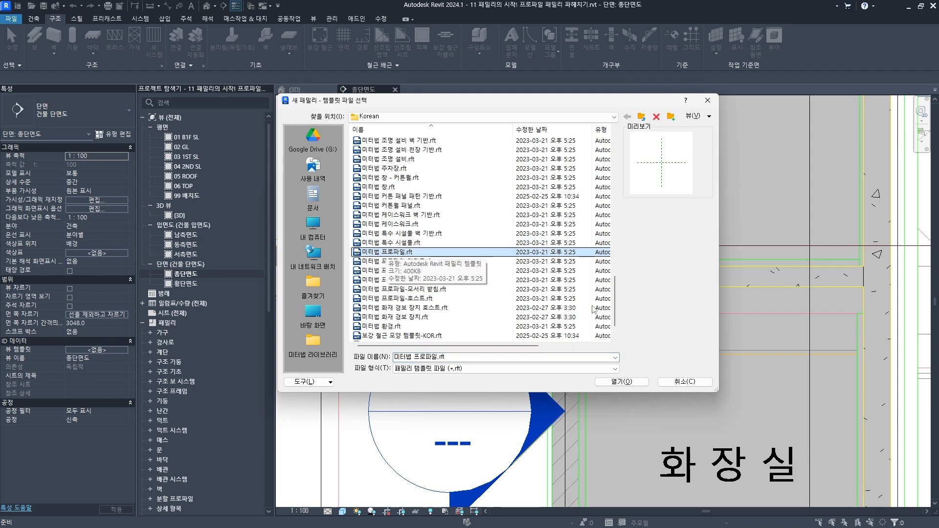
left_click(618, 382)
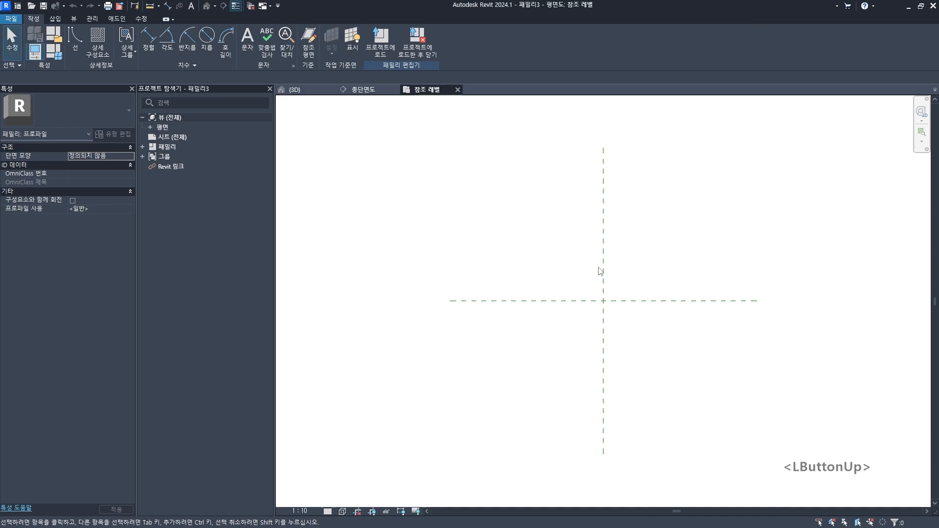
scroll(593, 292, "down", 2)
scroll(522, 241, "up", 6)
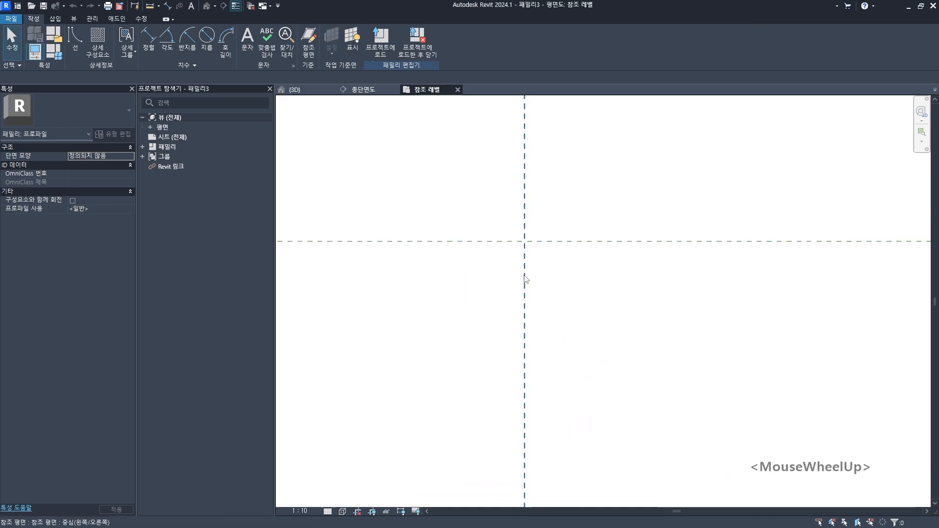
middle_click_drag(531, 280, 535, 279)
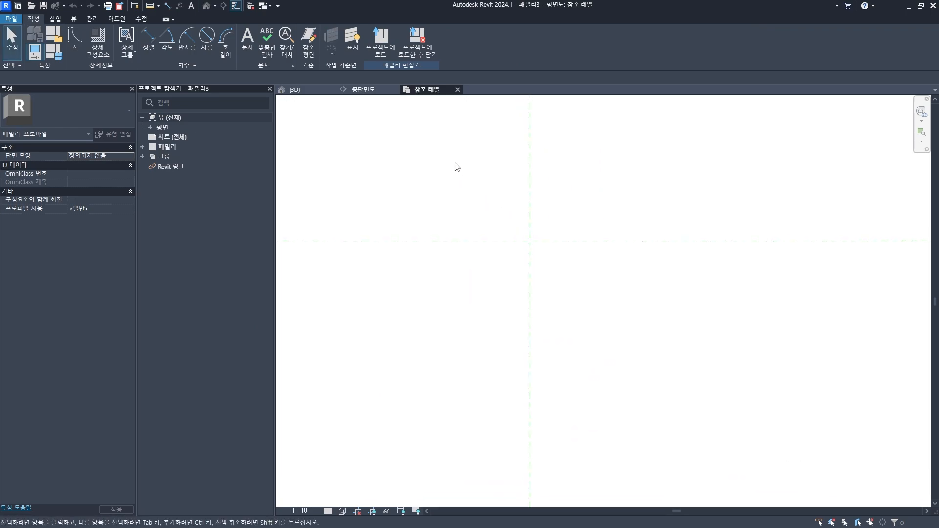
- Compare the lowered slab's upper corner in the 종단면도 section with the new profile family's reference plane intersection
middle_click(368, 92)
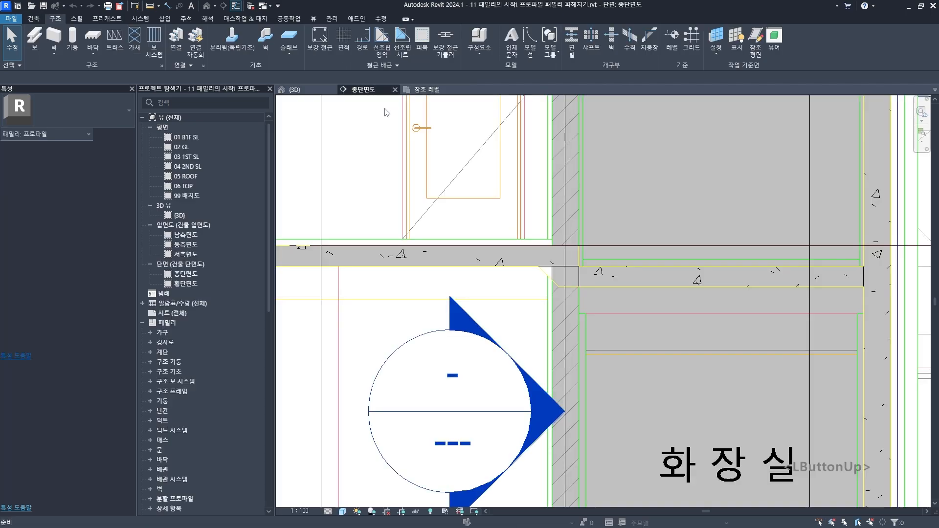
scroll(591, 259, "up", 2)
left_click(592, 269)
middle_click_drag(592, 269, 518, 242)
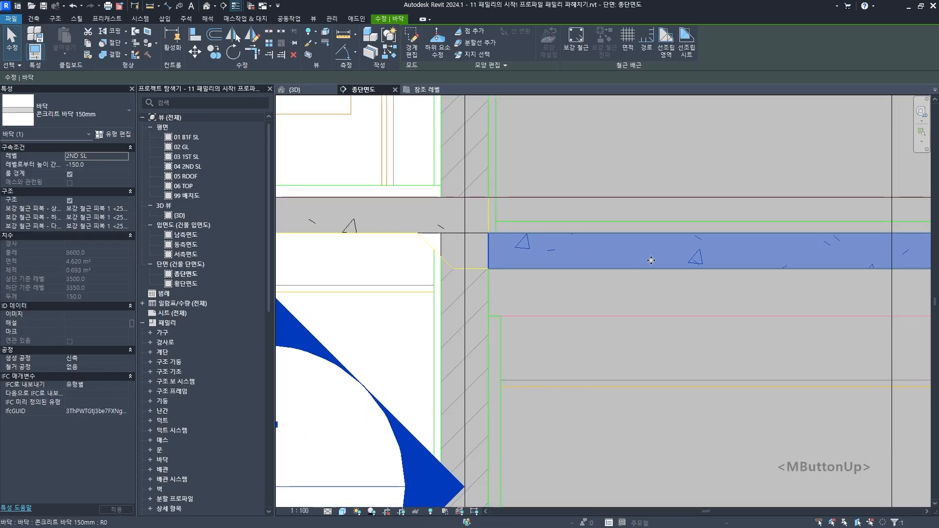
scroll(775, 256, "down", 2)
scroll(555, 249, "up", 3)
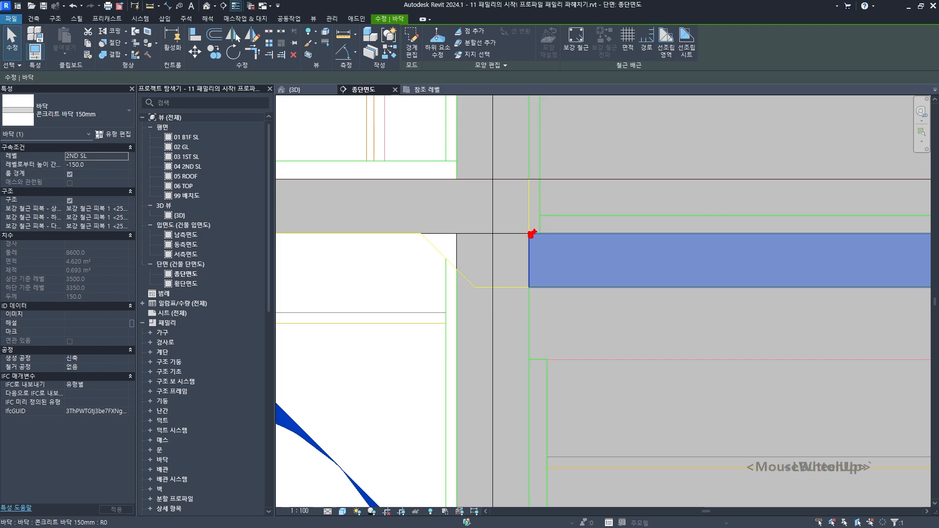
key("Escape")
left_click(426, 90)
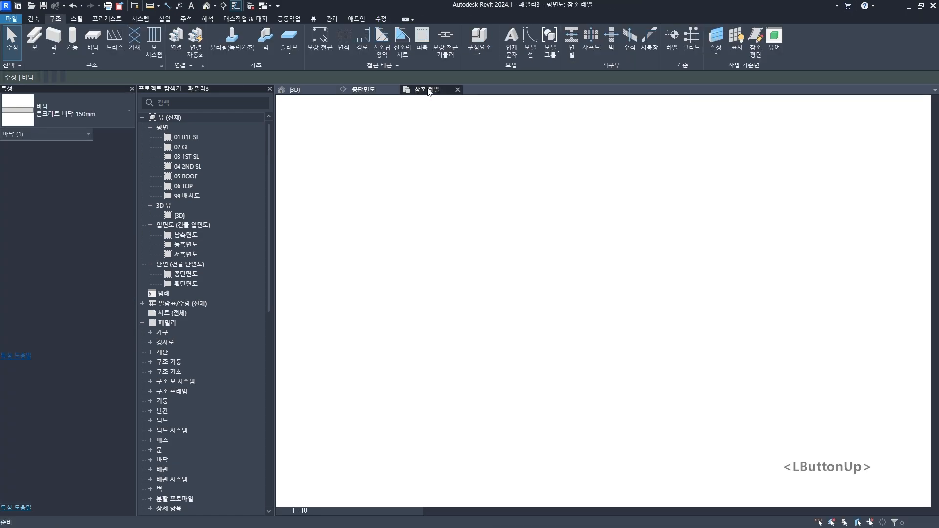
left_click(532, 240)
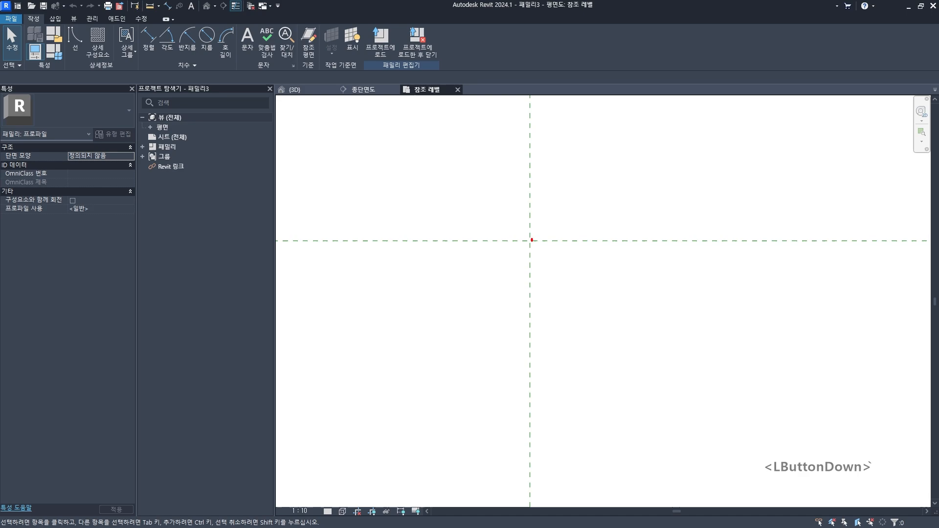
- Examine the haunch's vertical placement relative to the lowered slab's upper corner in 종단면도 and relate it to the profile family's reference plane intersection
key("Escape")
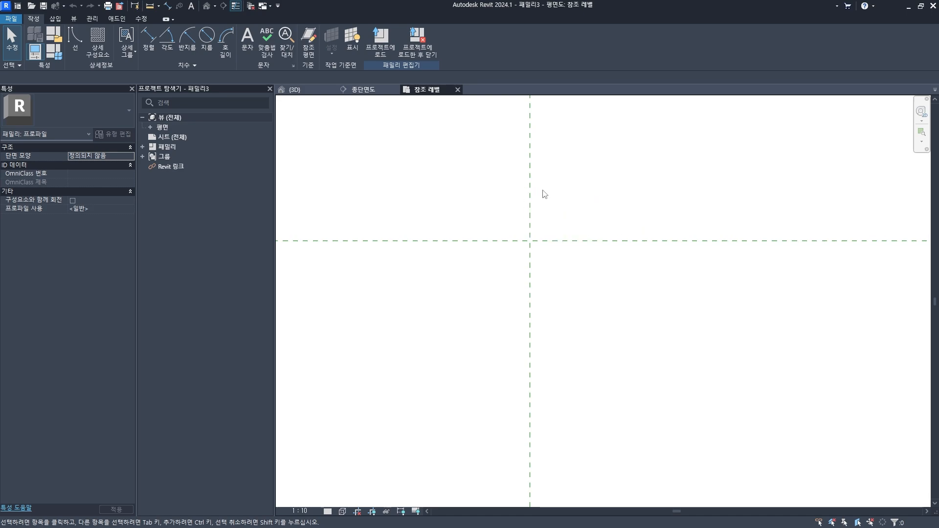
left_click(372, 90)
middle_click_drag(534, 243, 561, 263)
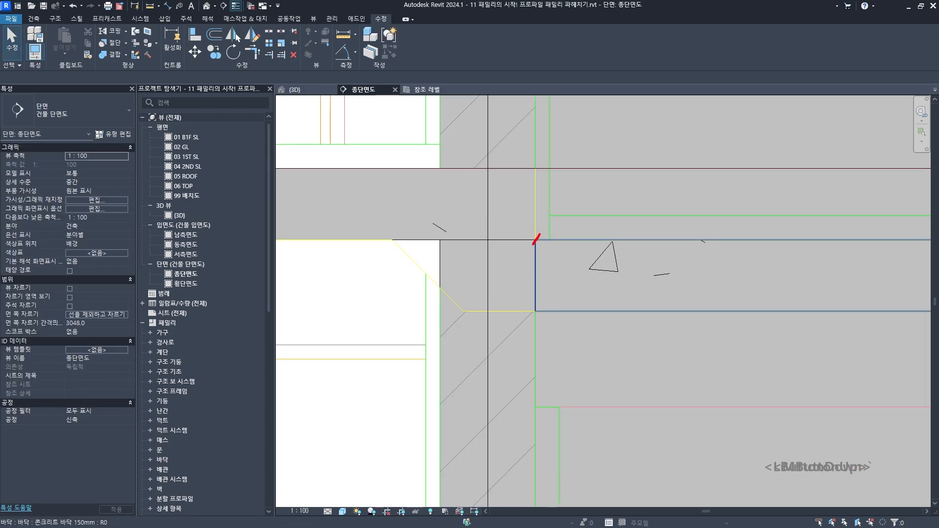
left_click(535, 240)
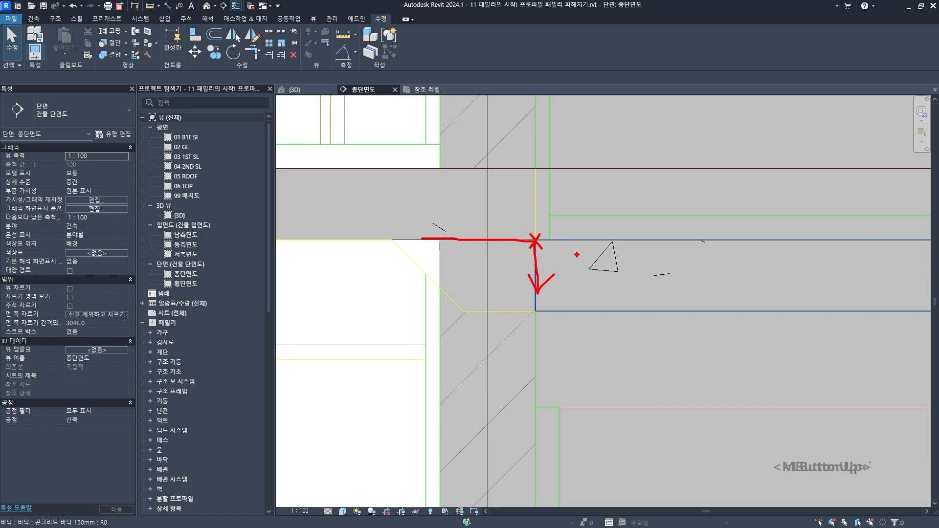
key("Escape")
left_click(426, 90)
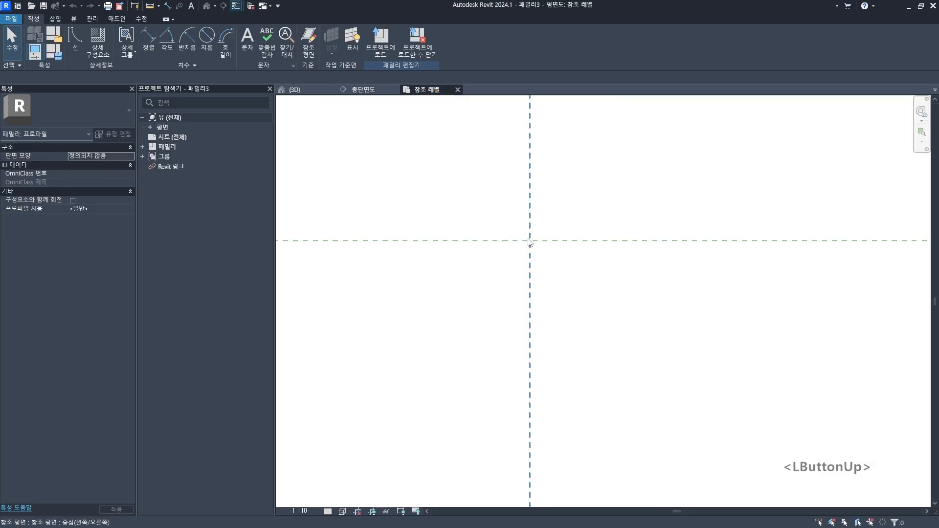
mouse_move(565, 241)
left_mouse_down()
mouse_move(416, 239)
mouse_move(602, 346)
mouse_move(611, 234)
mouse_move(521, 245)
left_mouse_up()
mouse_move(698, 263)
left_mouse_down()
mouse_move(699, 309)
mouse_move(725, 293)
left_mouse_up()
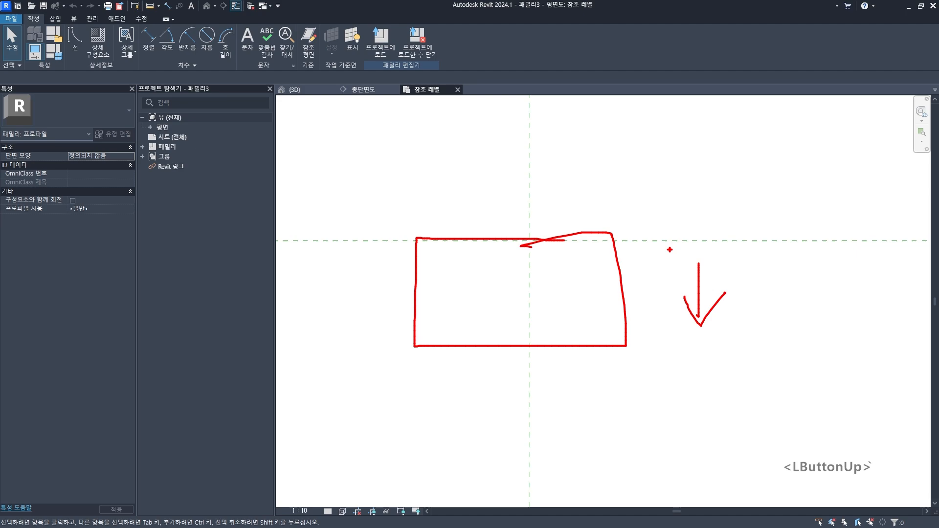
key("Escape")
- Examine the haunch's horizontal direction from the slab edge in 종단면도 and work out the matching side of the profile family's reference planes
left_click(366, 92)
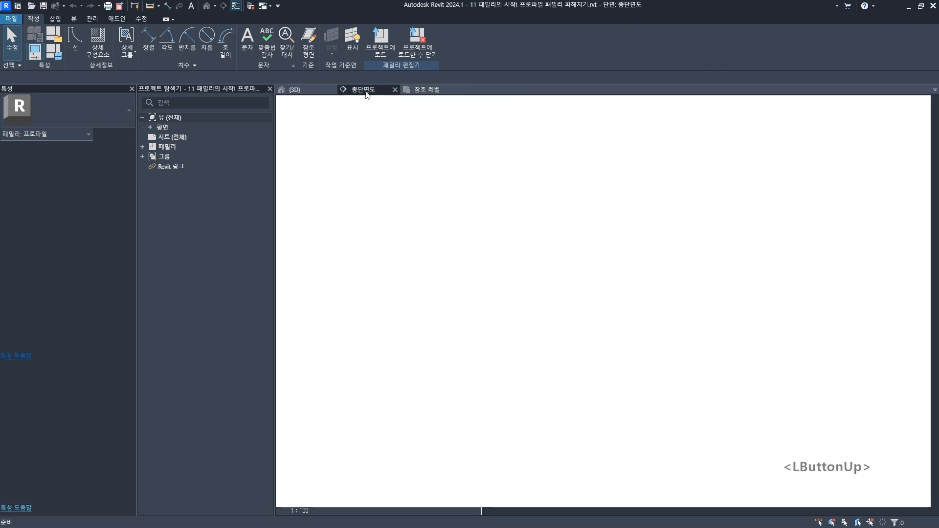
mouse_move(529, 246)
left_mouse_down()
mouse_move(538, 233)
mouse_move(539, 263)
mouse_move(618, 265)
mouse_move(611, 276)
left_mouse_up()
mouse_move(683, 252)
left_mouse_down()
mouse_move(660, 275)
mouse_move(685, 274)
left_mouse_up()
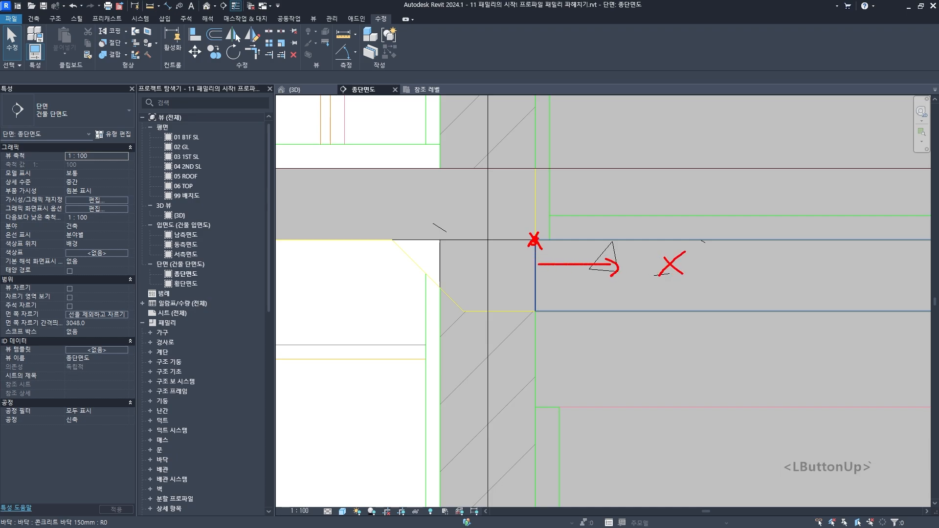
left_click_drag(496, 240, 533, 239)
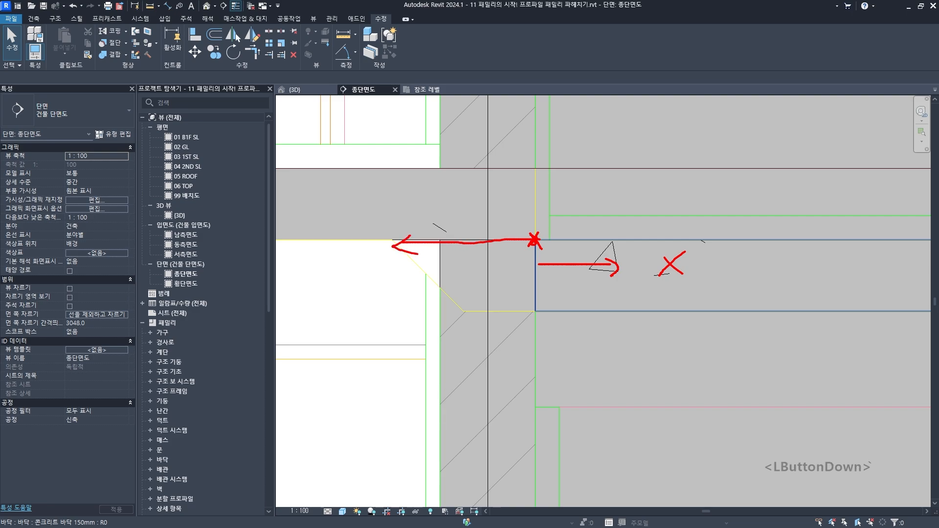
left_click_drag(418, 253, 420, 254)
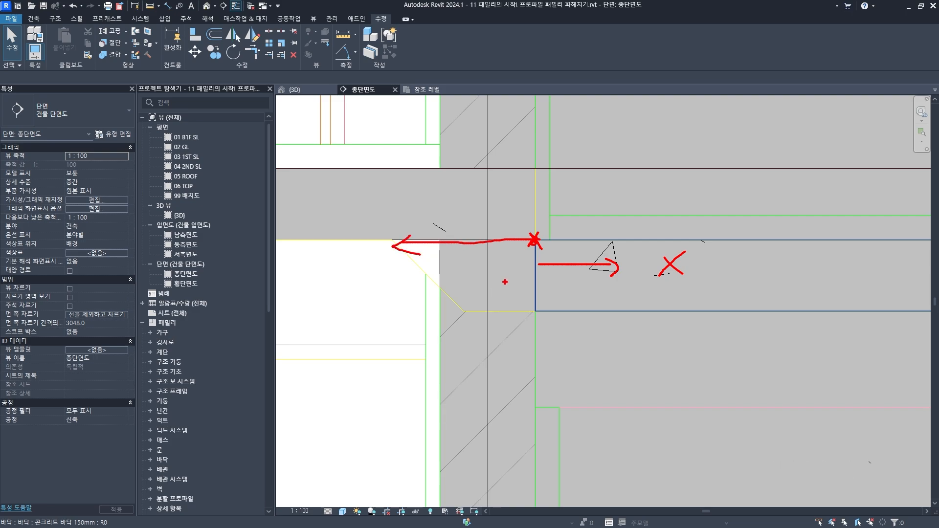
left_click(426, 89)
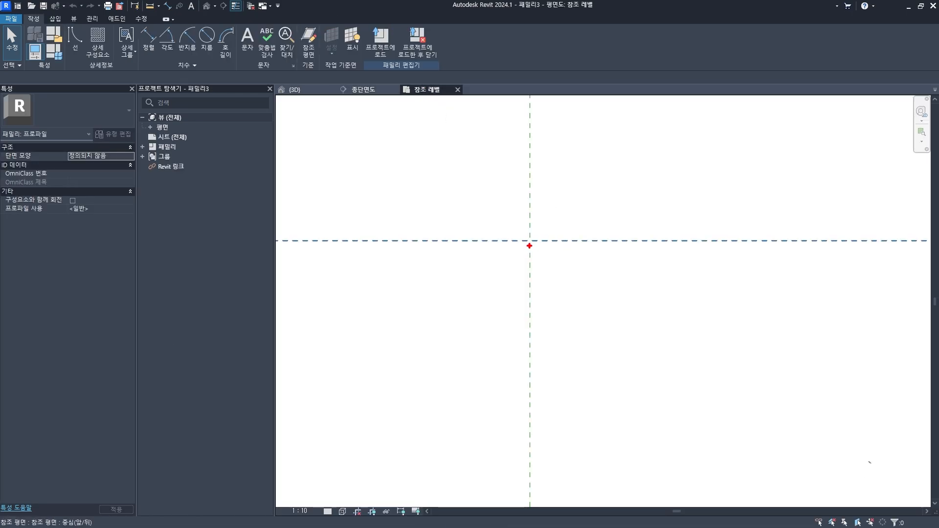
mouse_move(528, 244)
left_mouse_down()
mouse_move(641, 243)
mouse_move(645, 255)
left_mouse_up()
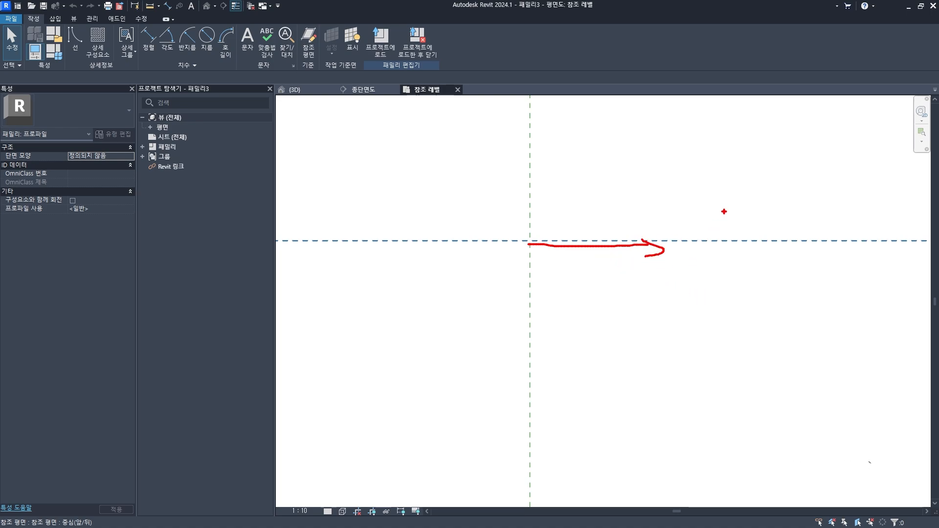
mouse_move(744, 248)
left_mouse_down()
mouse_move(747, 331)
mouse_move(771, 298)
left_mouse_up()
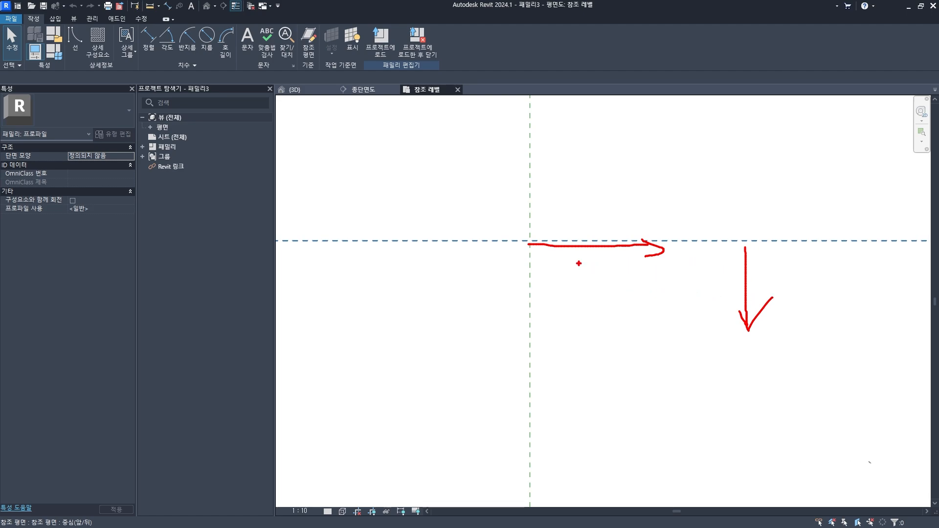
key("Escape")
left_click_drag(531, 242, 541, 242)
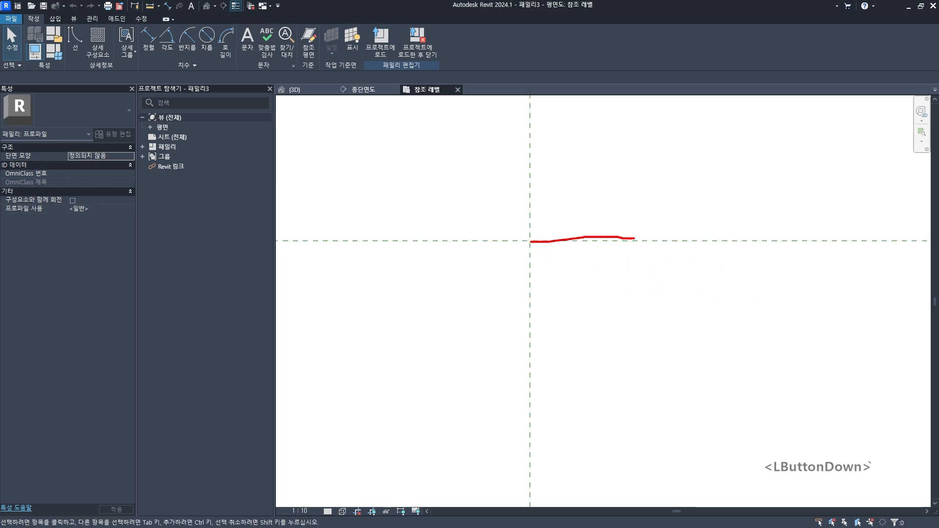
mouse_move(672, 241)
left_mouse_down()
mouse_move(629, 289)
mouse_move(563, 299)
left_mouse_up()
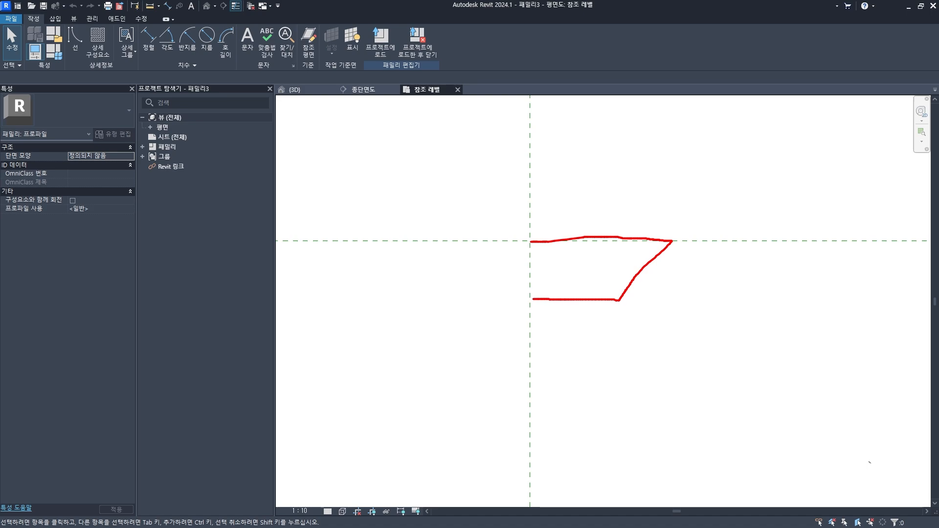
left_click_drag(526, 258, 530, 242)
mouse_move(708, 313)
left_mouse_down()
mouse_move(513, 211)
mouse_move(692, 324)
mouse_move(645, 366)
left_mouse_up()
mouse_move(738, 250)
left_mouse_down()
mouse_move(748, 280)
mouse_move(773, 229)
left_mouse_up()
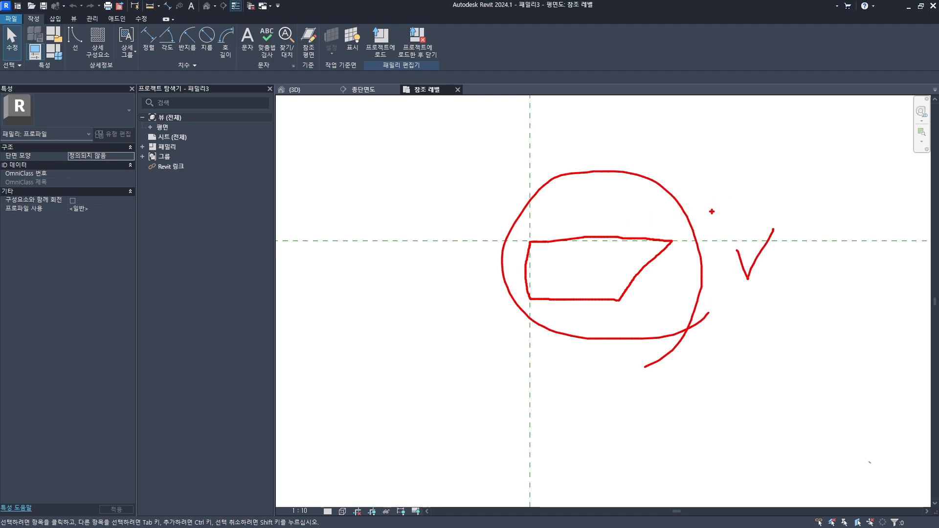
key("Escape")
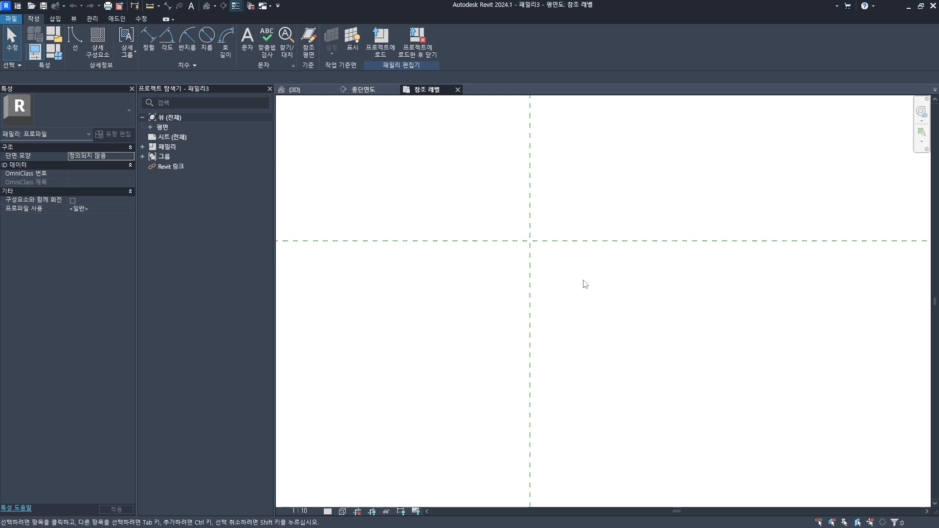
left_click_drag(531, 242, 625, 239)
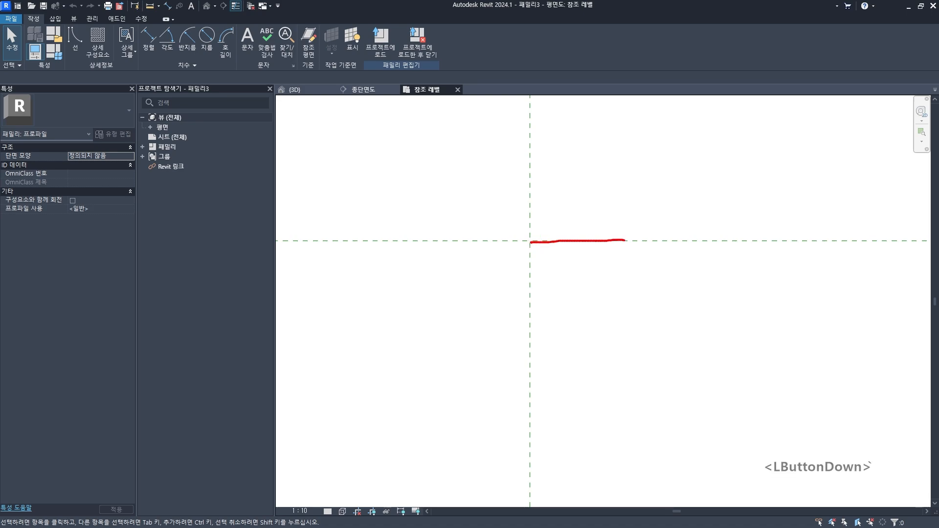
mouse_move(579, 278)
left_mouse_down()
mouse_move(530, 277)
mouse_move(531, 242)
left_mouse_up()
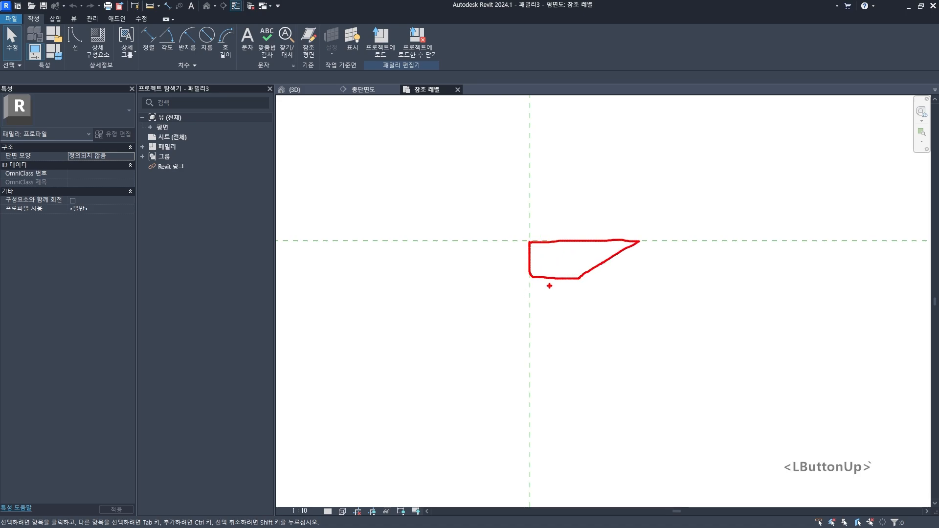
key("Escape")
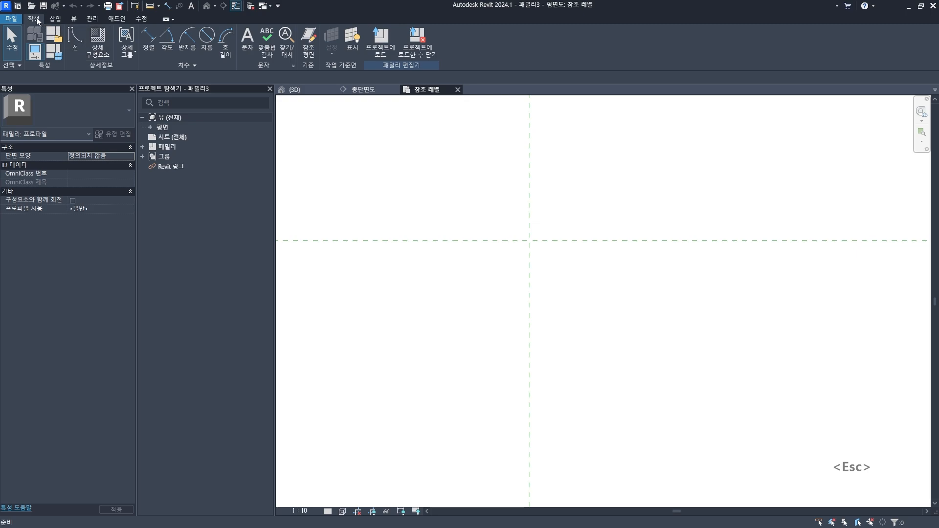
- Draw a 150 mm line straight down from the reference plane intersection and a 150 mm horizontal line to the right from its lower end
left_click(72, 40)
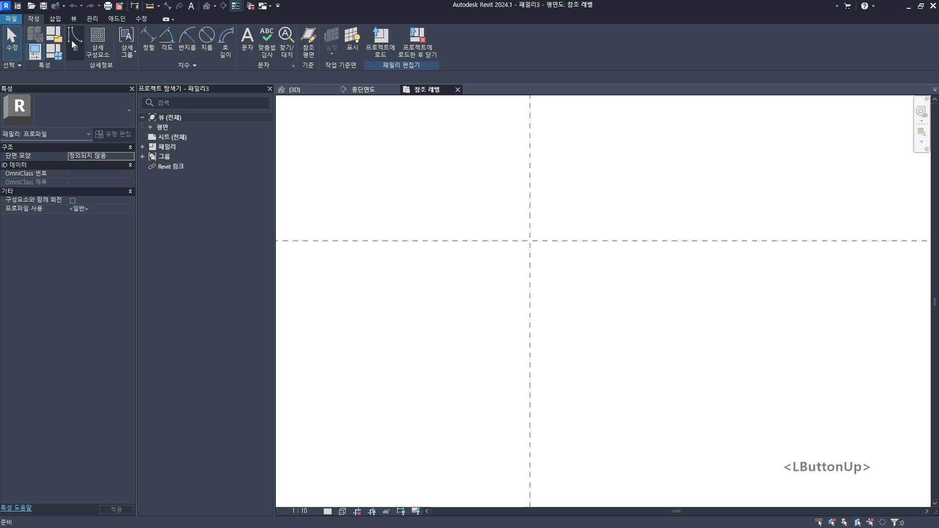
left_click(530, 240)
type("150")
key("Return")
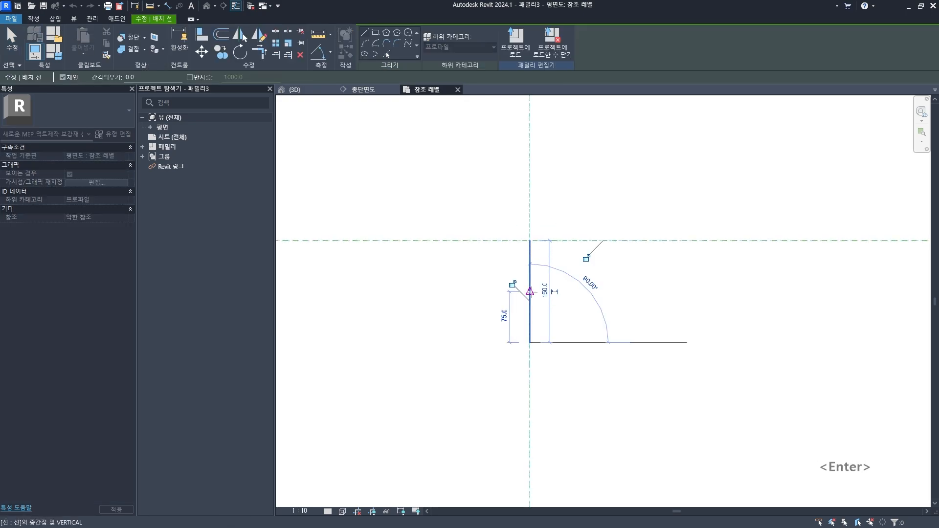
type("1")
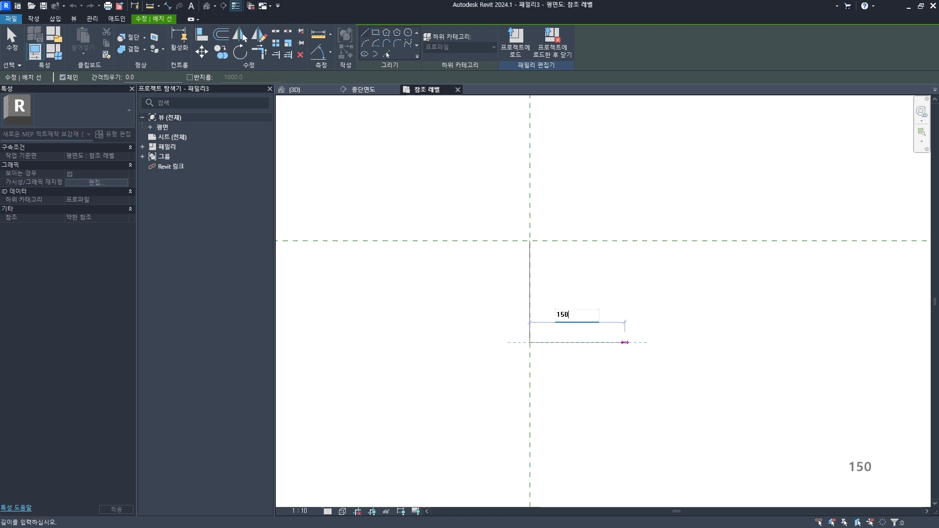
type("50")
key("Return")
key("Escape")
- Draw a 300 mm line rightward from the reference plane intersection and close the haunch outline with a sloped line to the lower edge's end
left_click(629, 241)
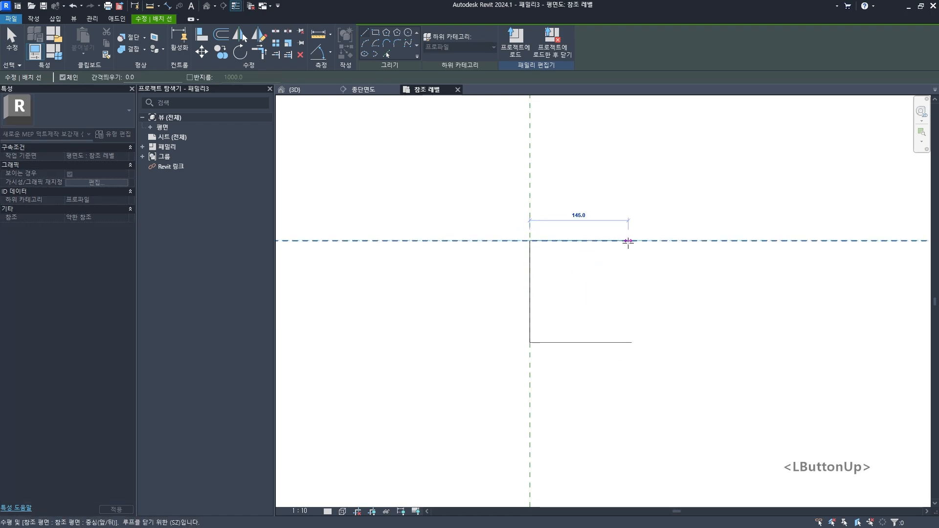
type("300")
key("Return")
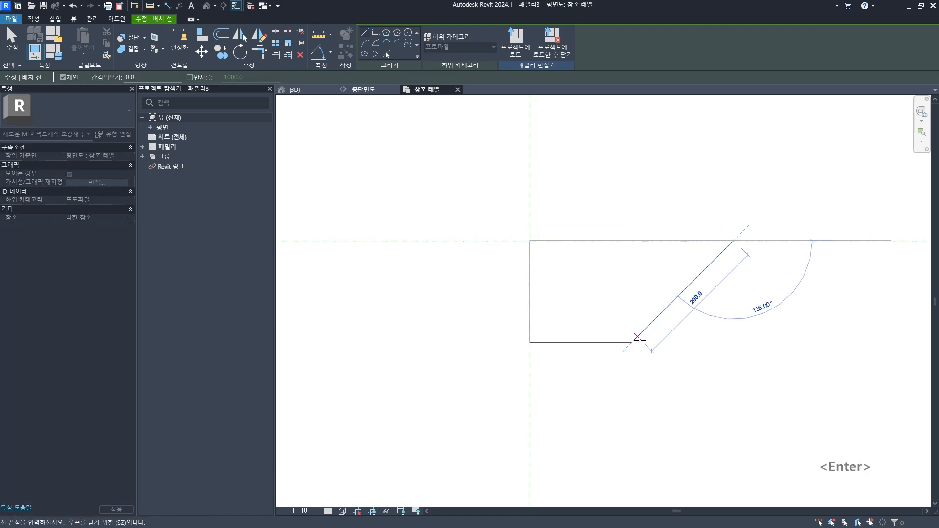
left_click(633, 343)
key("Escape")
key("Escape")
scroll(685, 357, "down", 1)
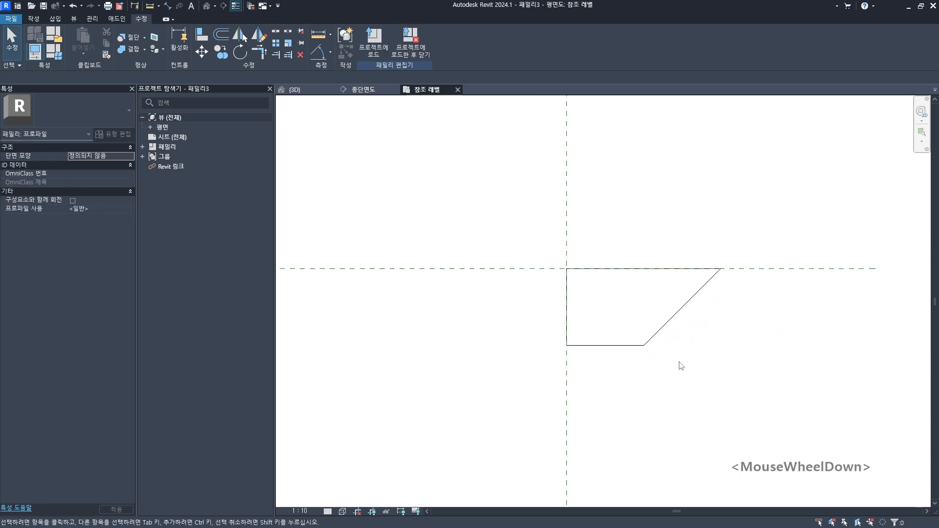
middle_click_drag(677, 365, 625, 362)
left_click_drag(440, 172, 717, 341)
key("Escape")
middle_click_drag(598, 344, 555, 327)
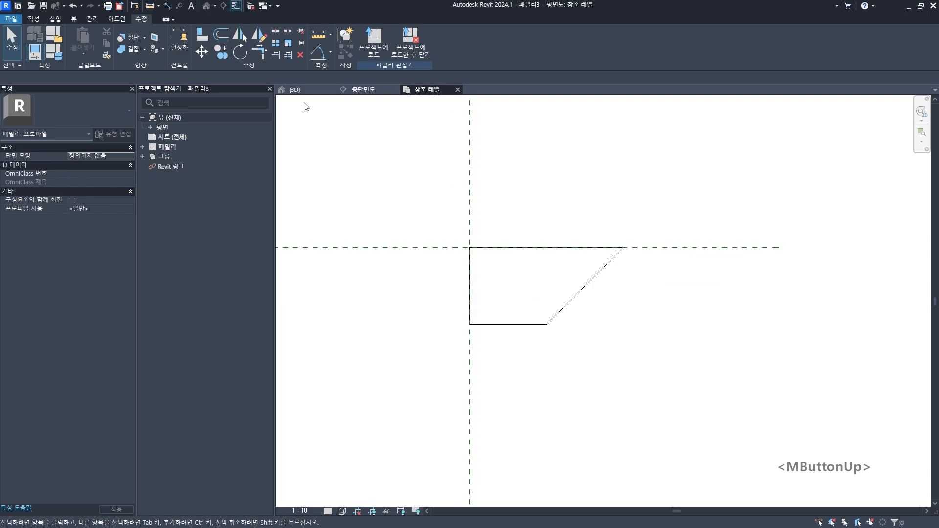
- Start loading the profile into the project and closing the family, naming its family file 프로파일 300x150x150
left_click(420, 39)
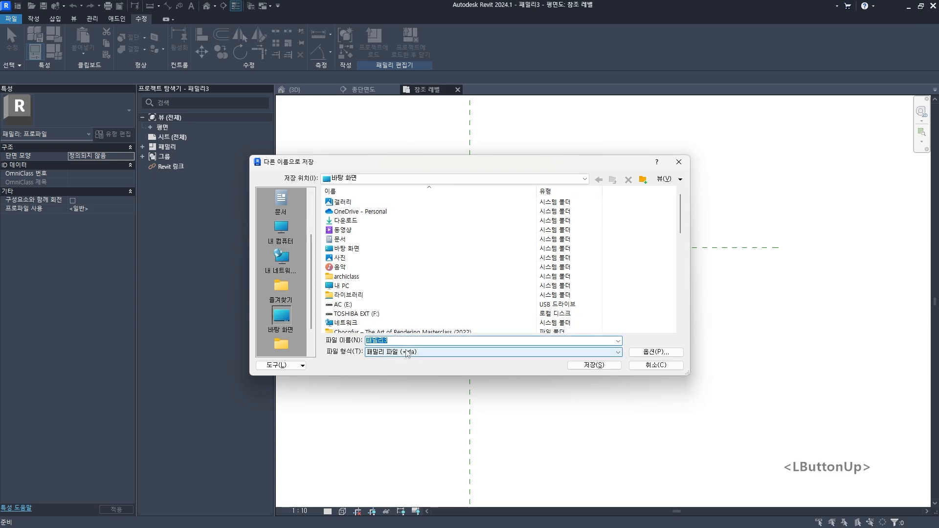
key("Hangul")
type("프로파일 ")
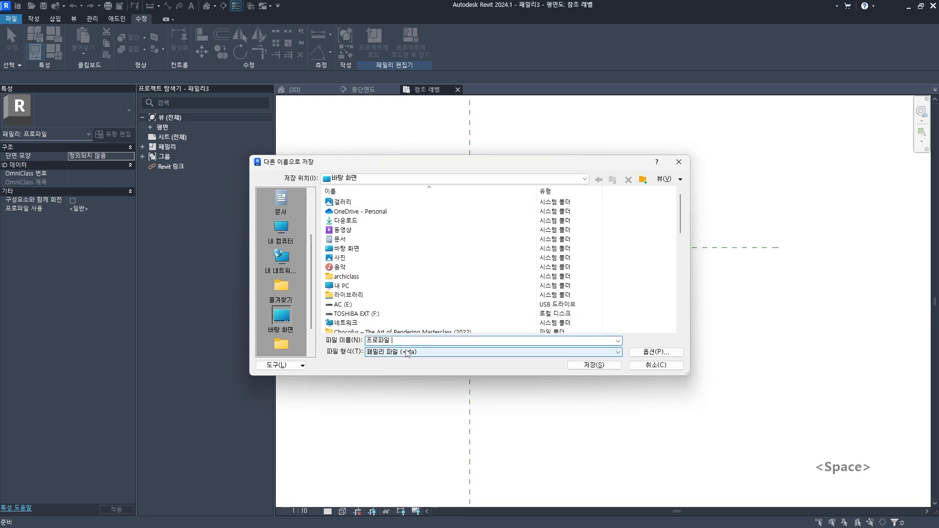
type("1")
key("BackSpace")
type("300")
key("Hangul")
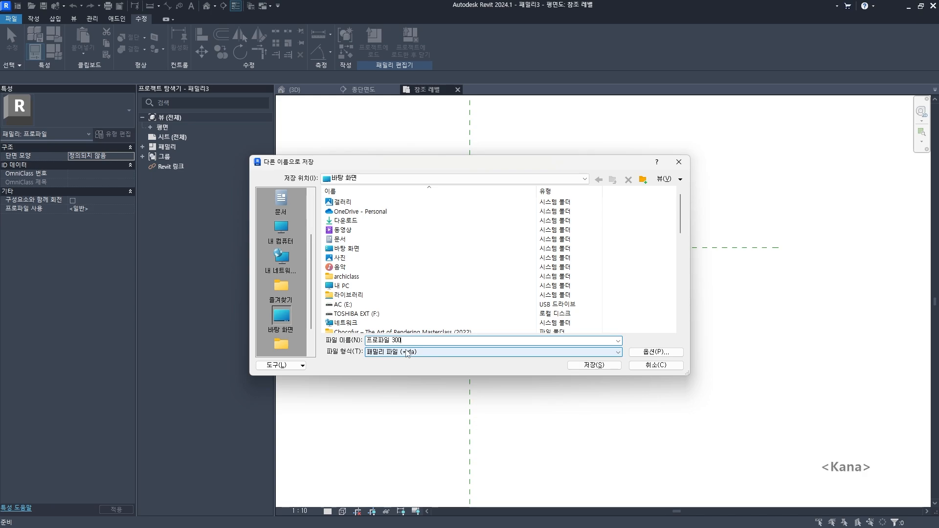
type("x150x150")
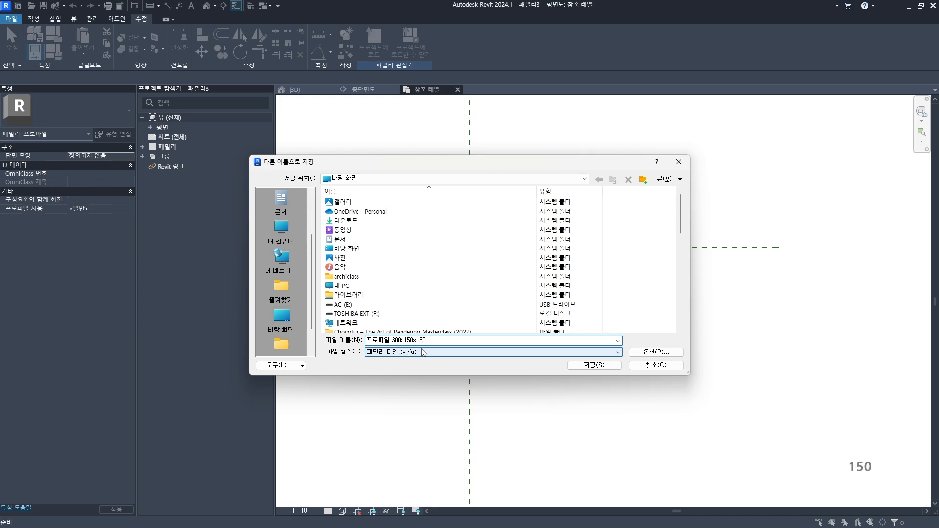
left_click_drag(427, 341, 389, 348)
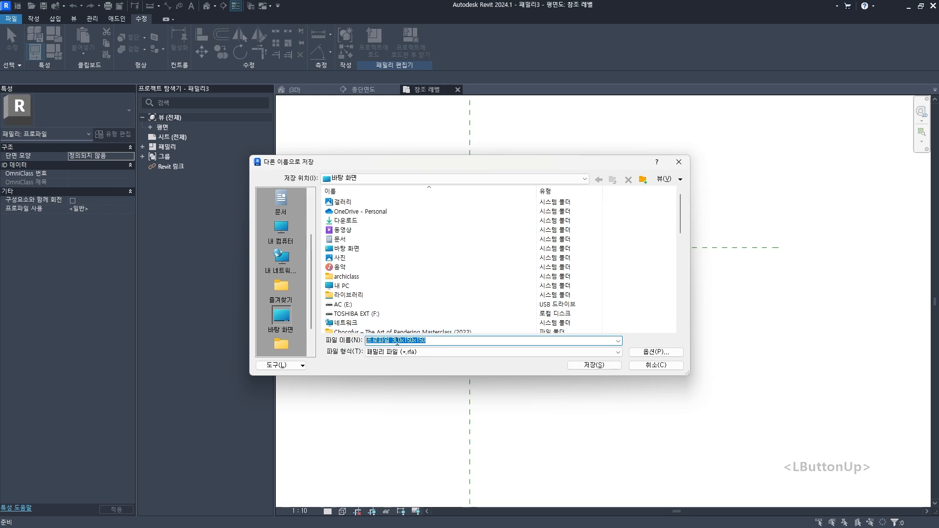
left_click(454, 341)
- Set the maximum number of backups to 1 in the file save options
left_click(656, 352)
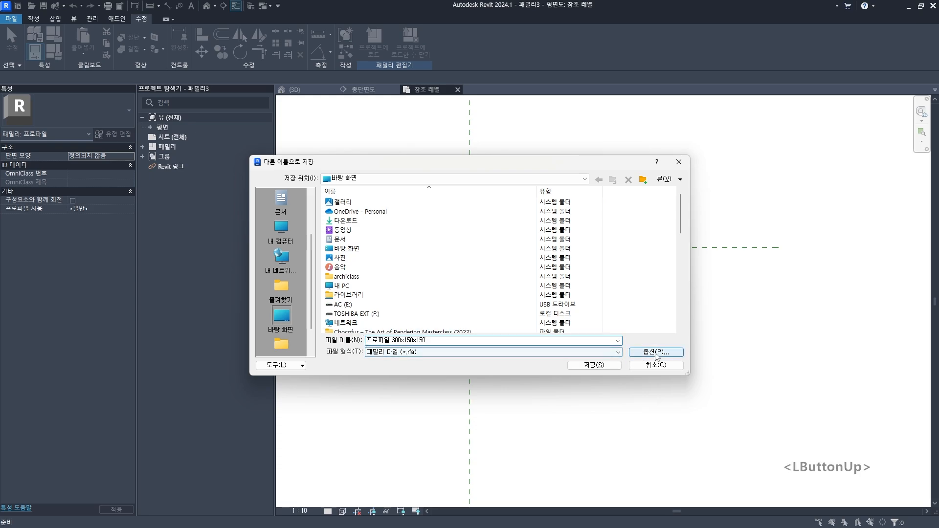
type("1")
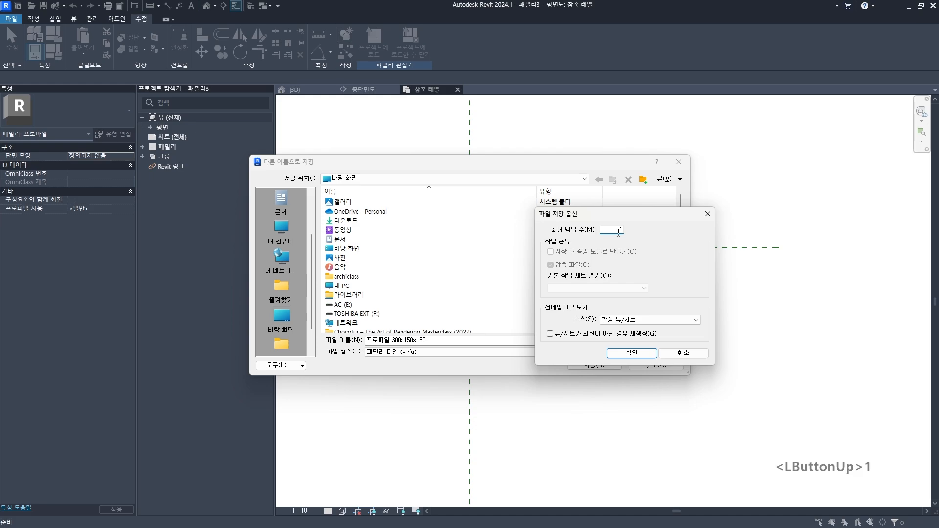
left_click_drag(619, 232, 652, 230)
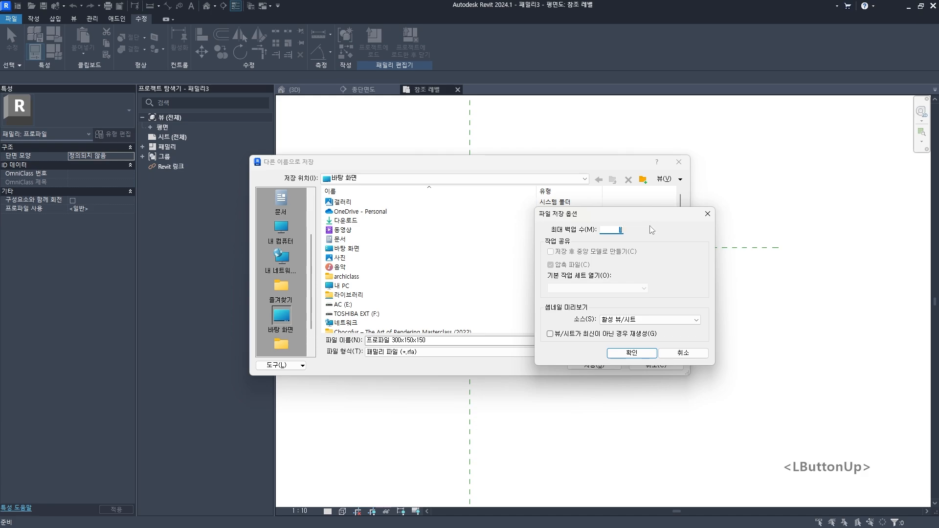
left_click(612, 354)
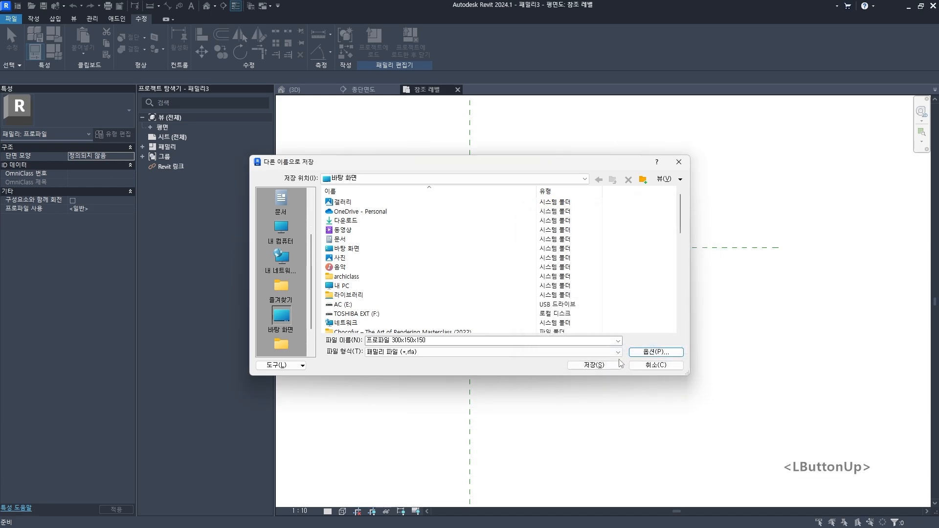
- Save the 프로파일 300x150x150 family, load it into the project and close the family
left_click(607, 365)
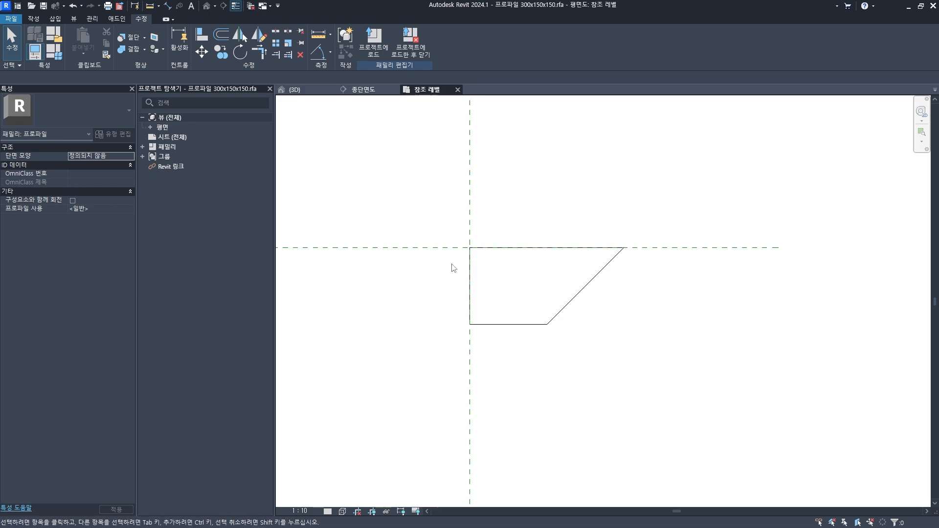
scroll(496, 364, "down", 1)
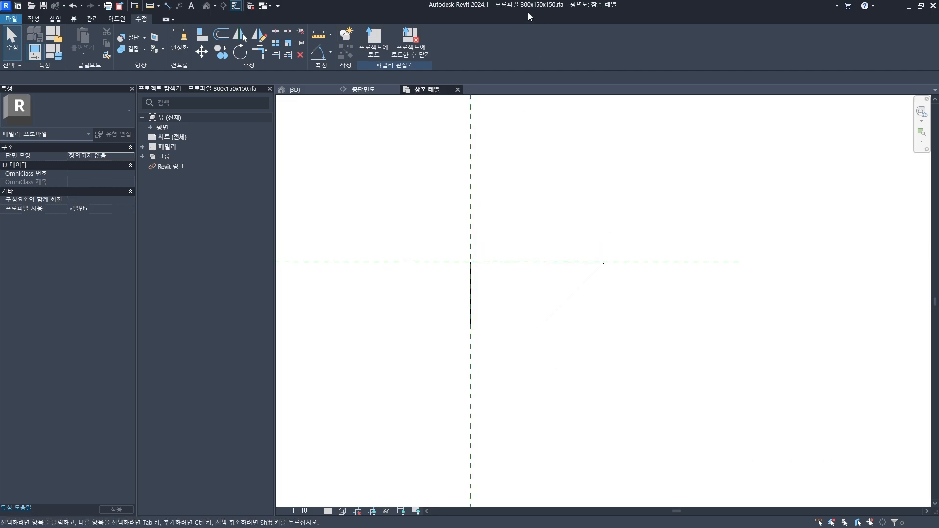
left_click(418, 43)
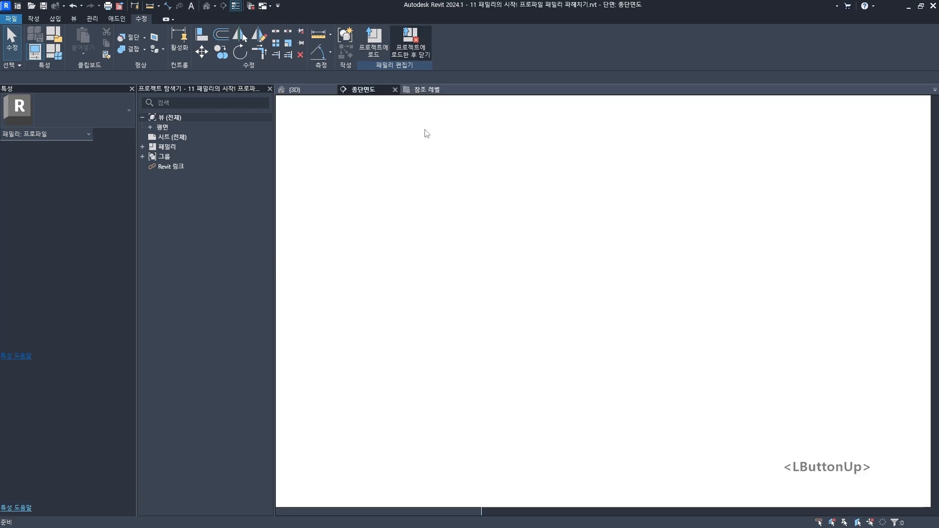
scroll(544, 254, "down", 2)
key("Escape")
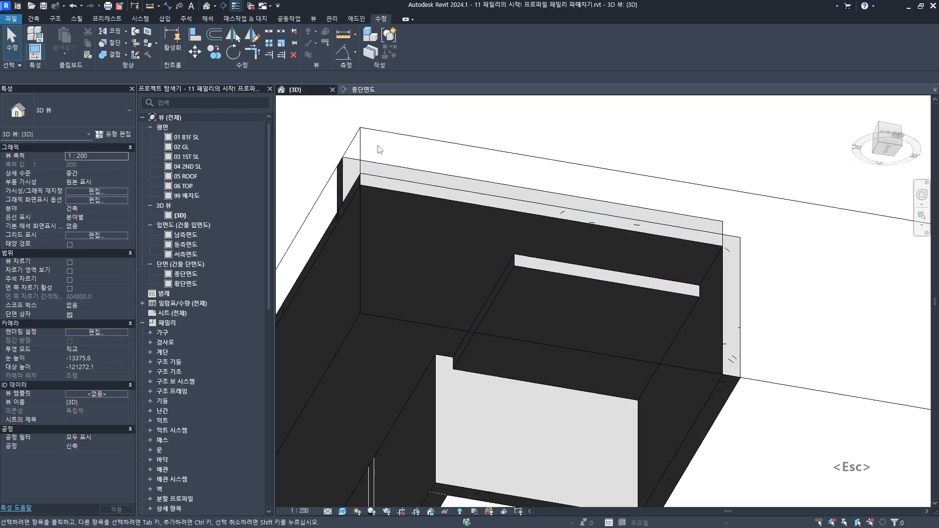
- Temporarily isolate the lowered 150 mm concrete bathroom floor slab in the 3D view
scroll(592, 243, "up", 2)
left_click(591, 243)
scroll(592, 243, "up", 1)
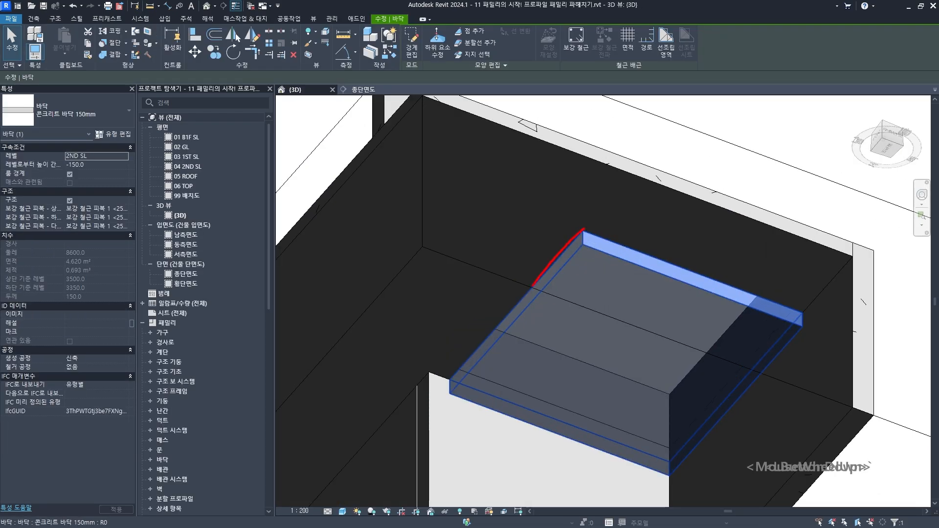
key("Escape")
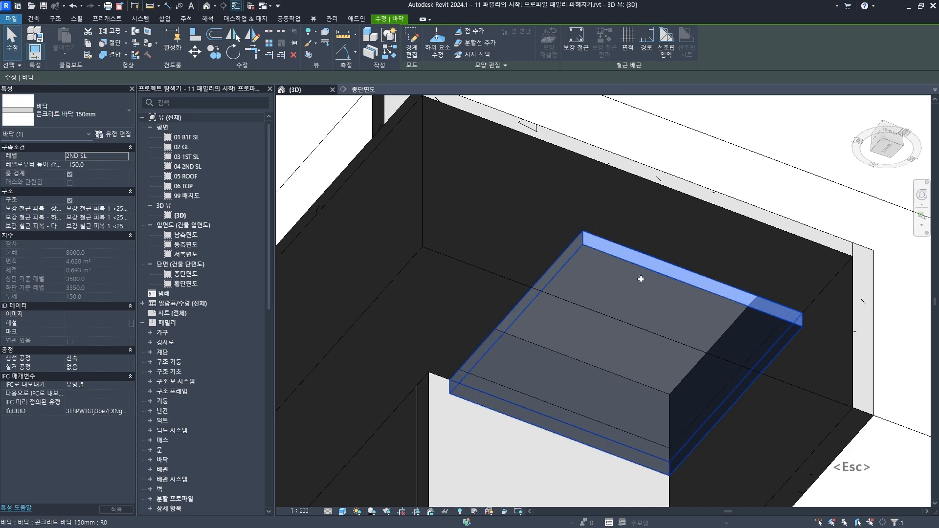
left_click(627, 287)
scroll(622, 293, "down", 2)
middle_click_drag(623, 293, 586, 270)
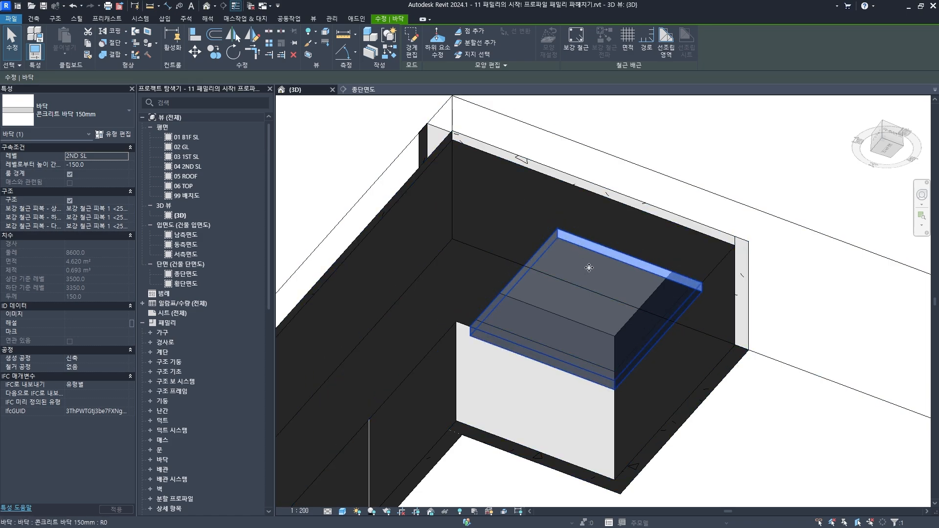
left_click(590, 267)
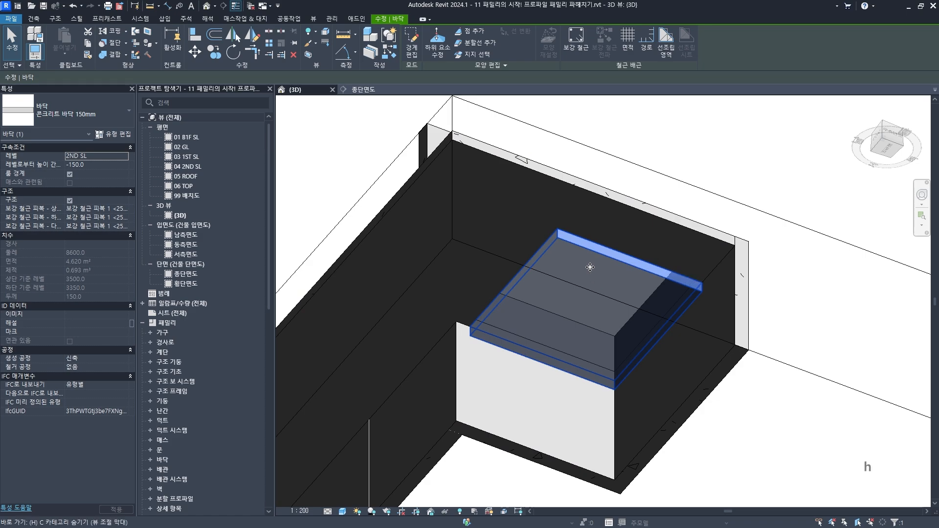
key("h")
key("i")
left_click(681, 348)
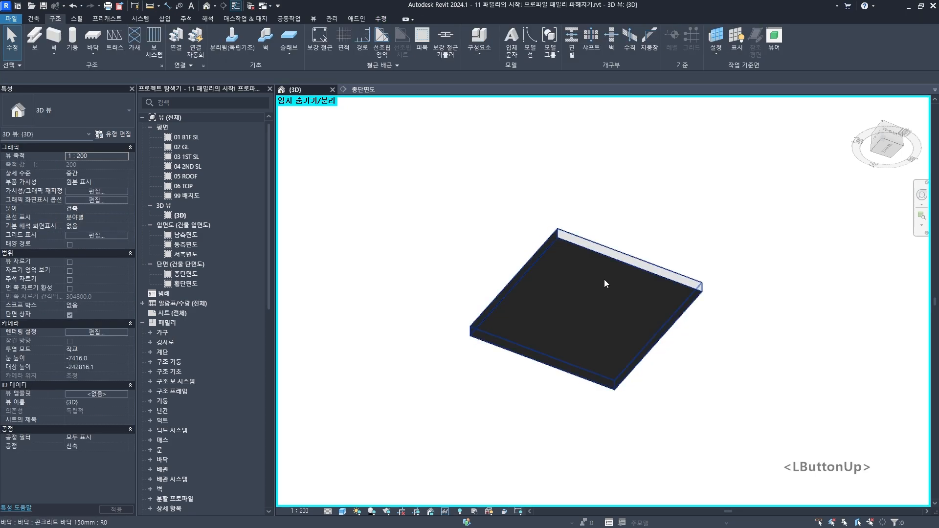
left_click(604, 285)
left_click(620, 221)
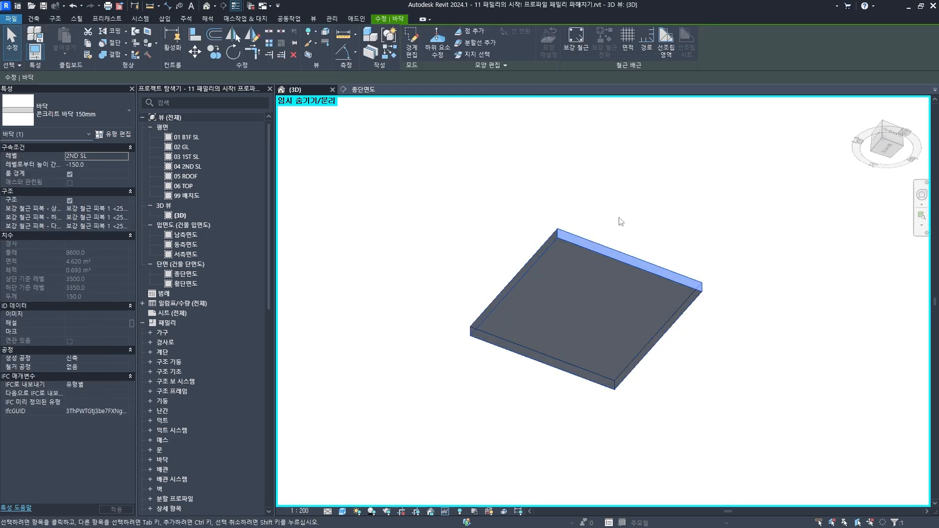
left_click(513, 171)
middle_click_drag(511, 168, 493, 146)
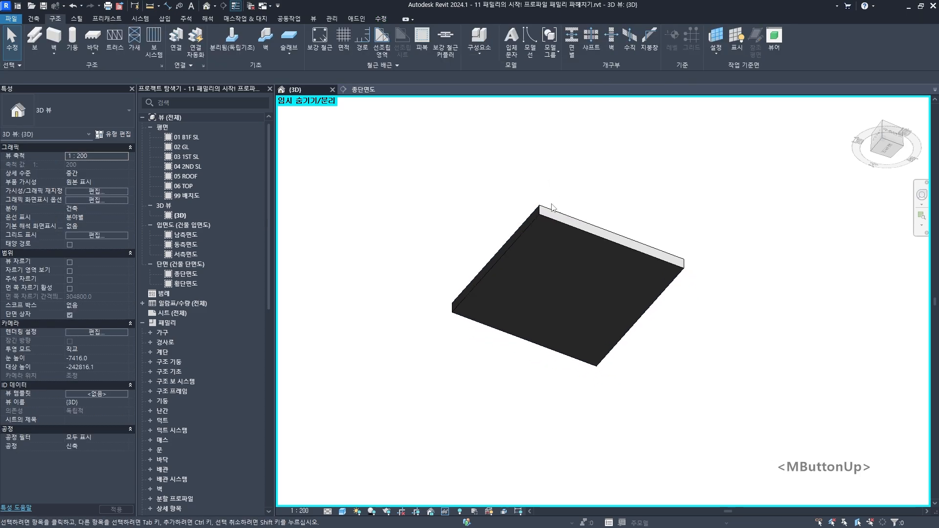
left_click(538, 251)
left_click(556, 199)
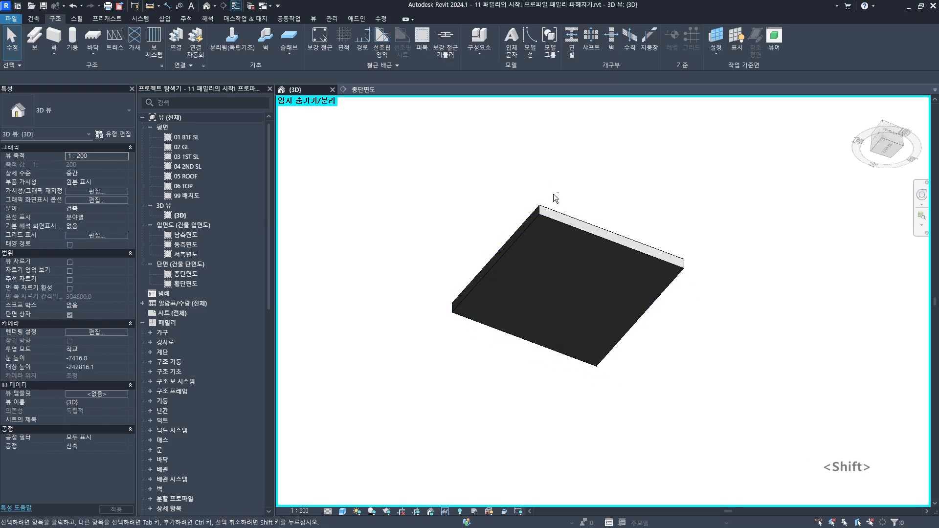
middle_click_drag(555, 199, 579, 203, "shift")
scroll(494, 210, "up", 3)
left_click(494, 210)
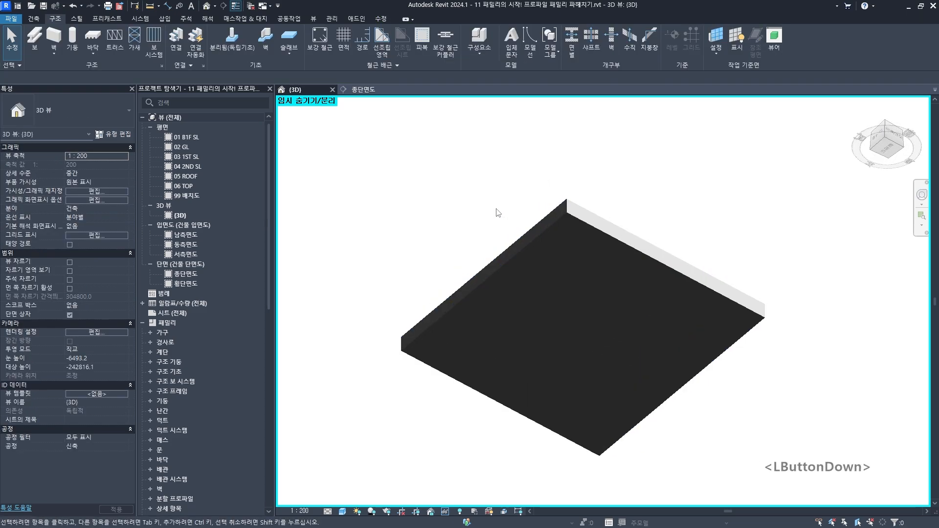
key("Escape")
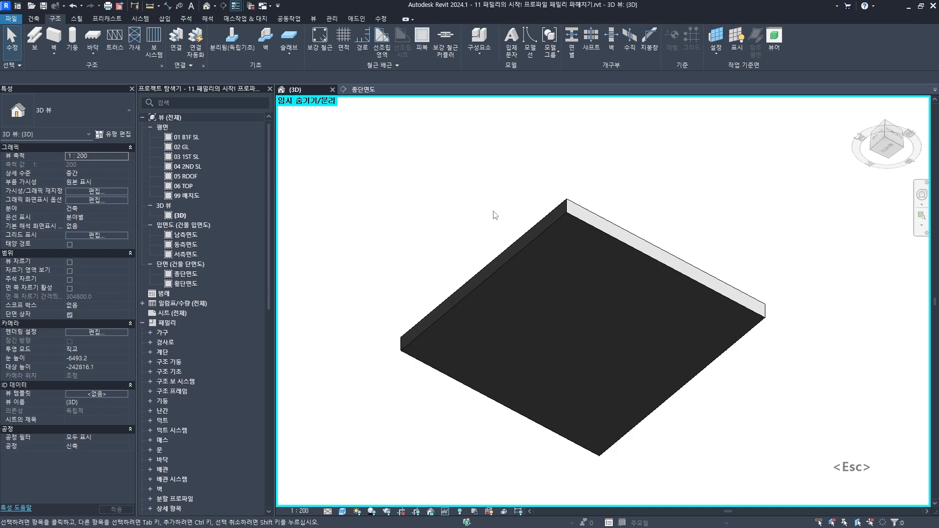
- Start a floor slab edge and duplicate its 프로파일 연습 type as 바닥 단차 헌치 150mm
left_click(92, 55)
left_click(127, 111)
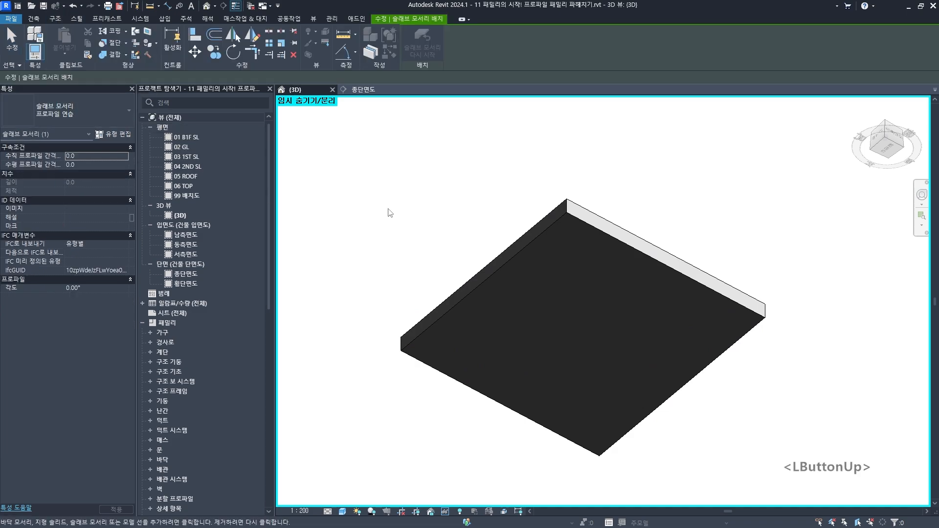
left_click(113, 134)
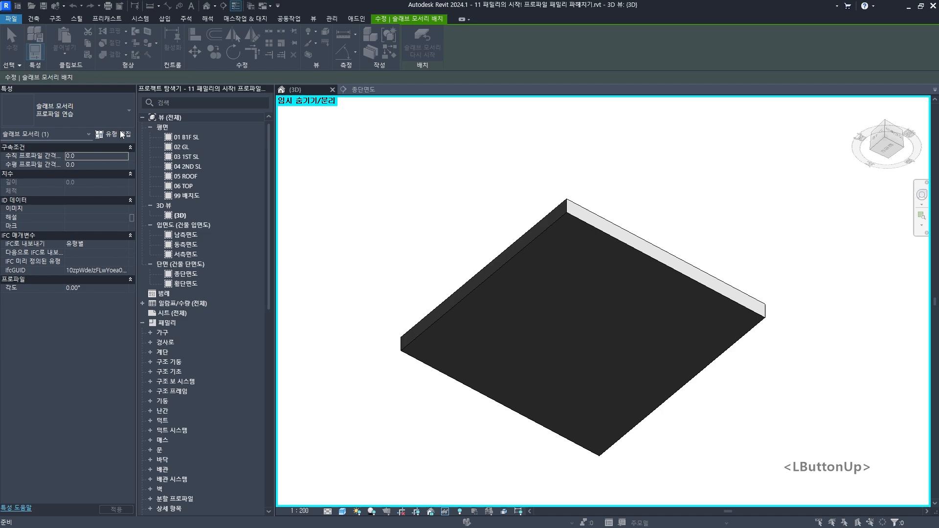
left_click(369, 133)
left_click_drag(295, 185, 176, 193)
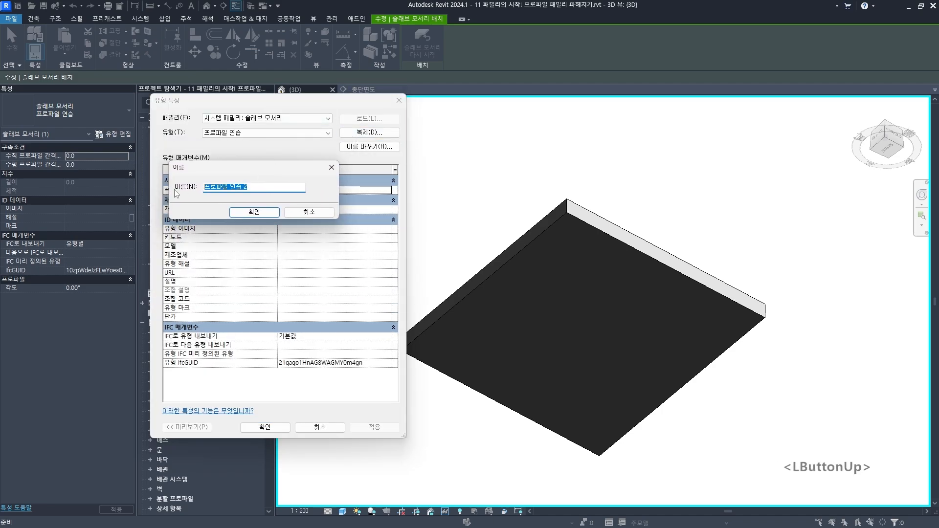
type("바닥 다")
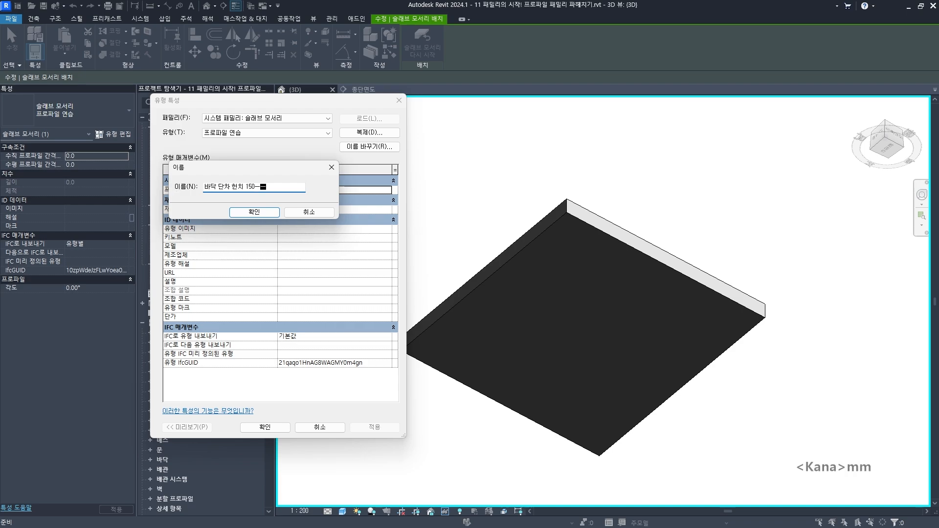
type("차 헌치 150mm")
key("Return")
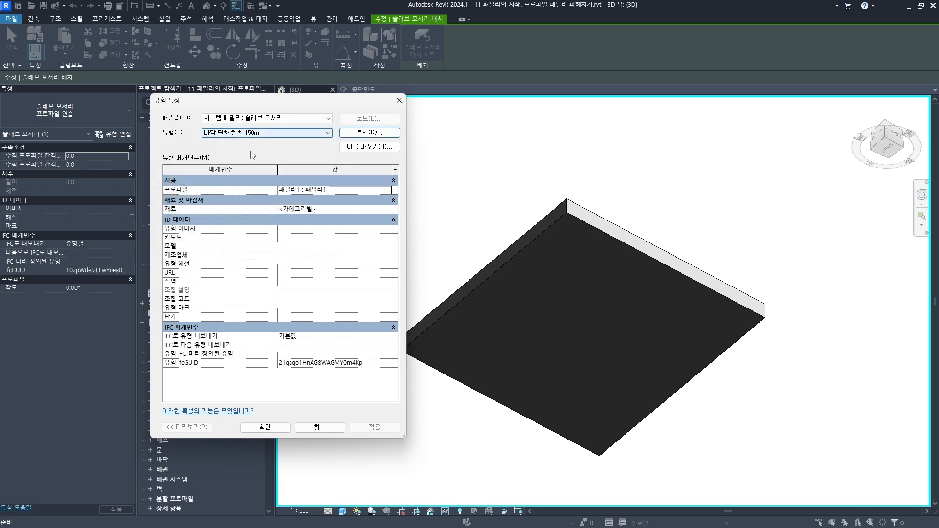
- Assign the profile 프로파일 300x150x150 and the material 콘크리트, 현장치기 to the new slab edge type
left_click(328, 191)
left_click(390, 191)
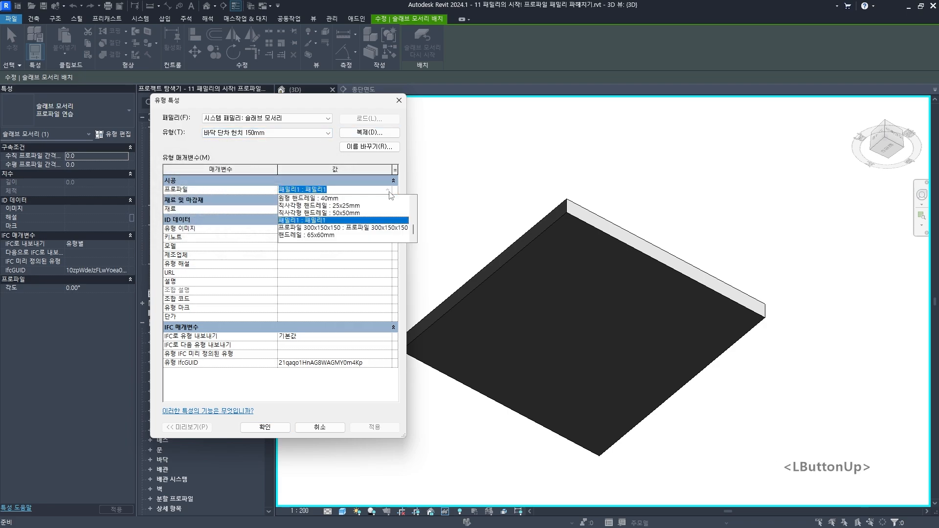
left_click(325, 227)
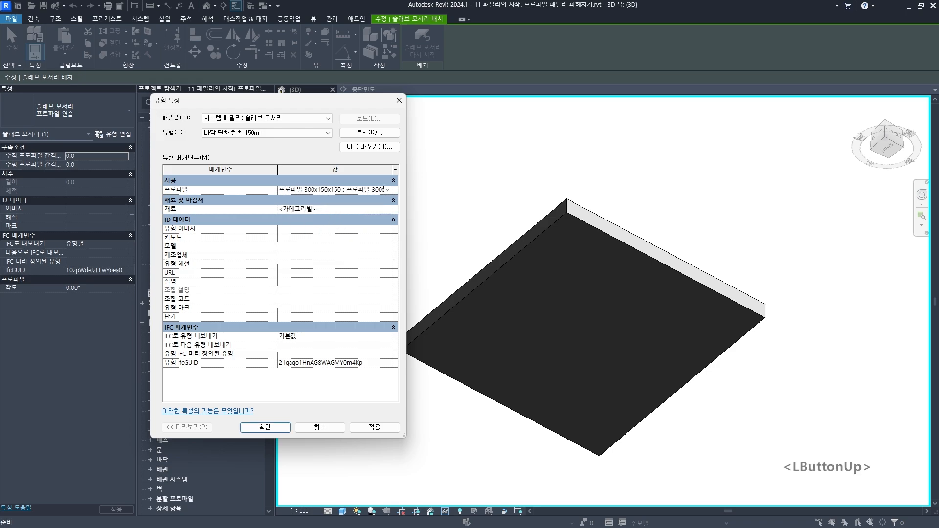
left_click(383, 191)
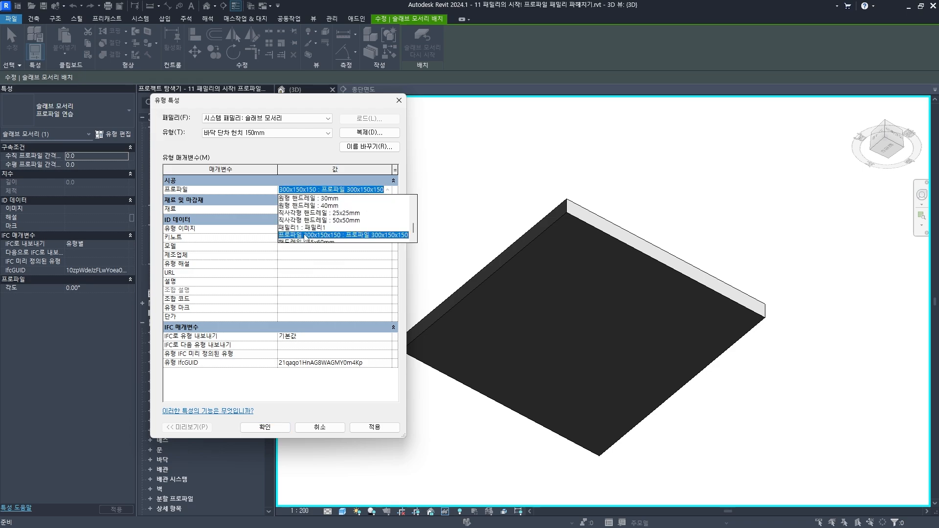
left_click(318, 237)
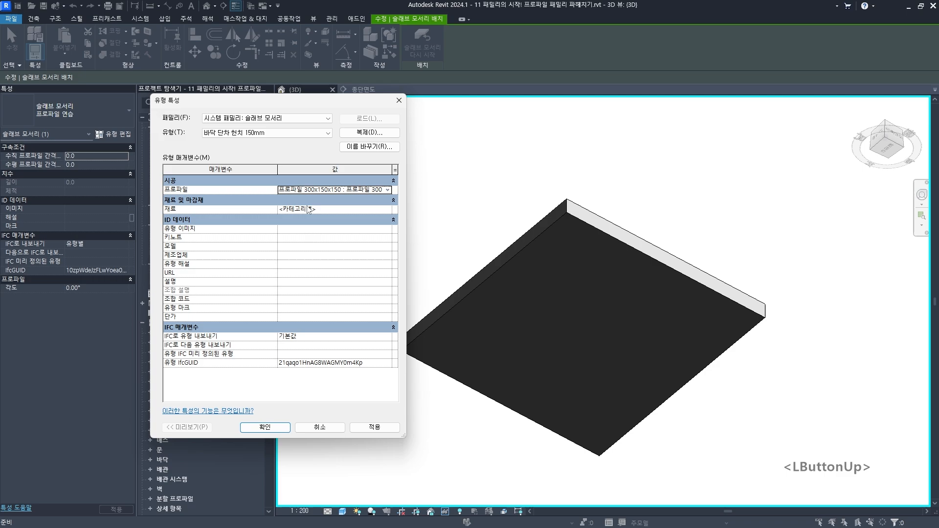
left_click(388, 210)
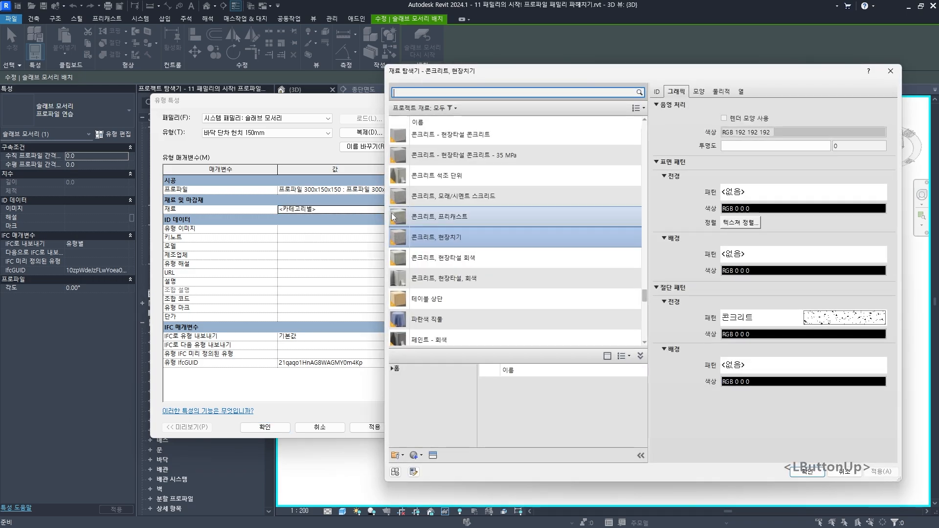
double_click(450, 233)
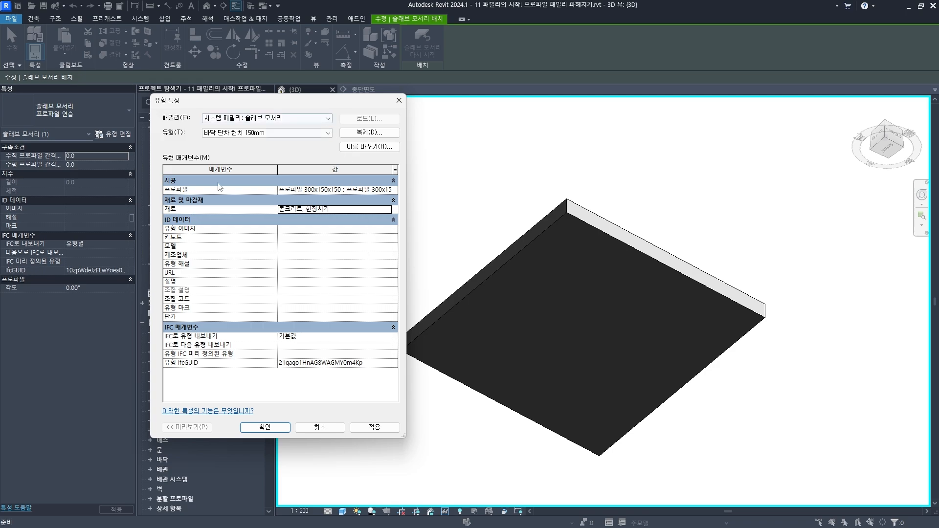
left_click(265, 427)
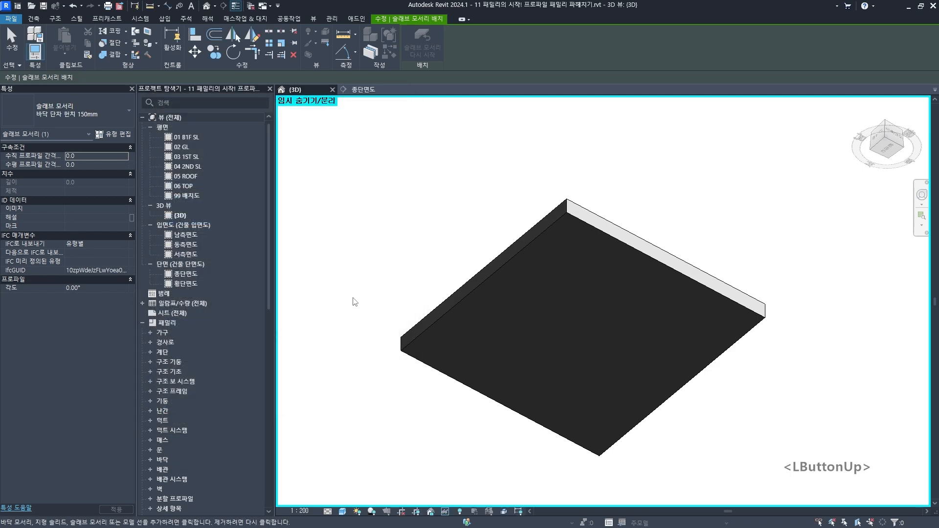
- Place the haunch slab edge along two adjacent upper edges of the isolated floor slab
scroll(354, 302, "down", 3)
middle_click_drag(371, 270, 425, 268, "shift")
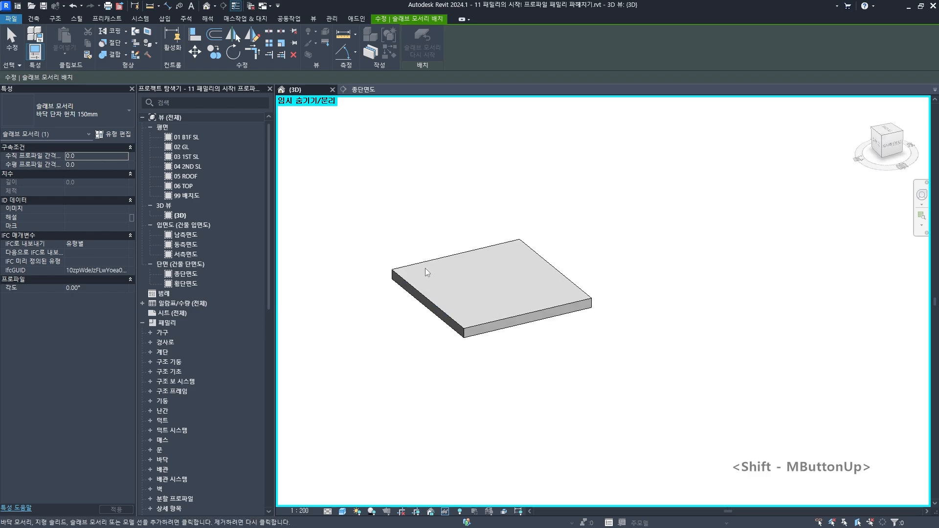
scroll(429, 293, "up", 3)
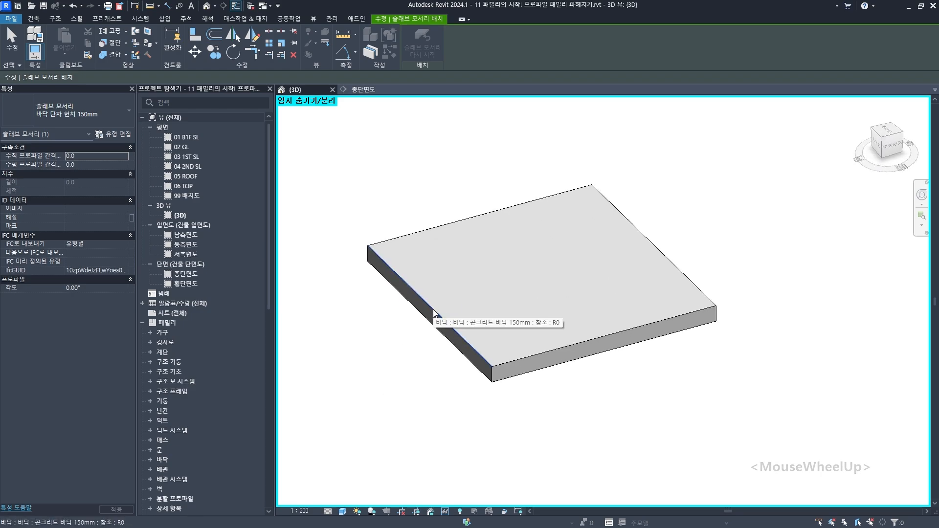
left_click(433, 311)
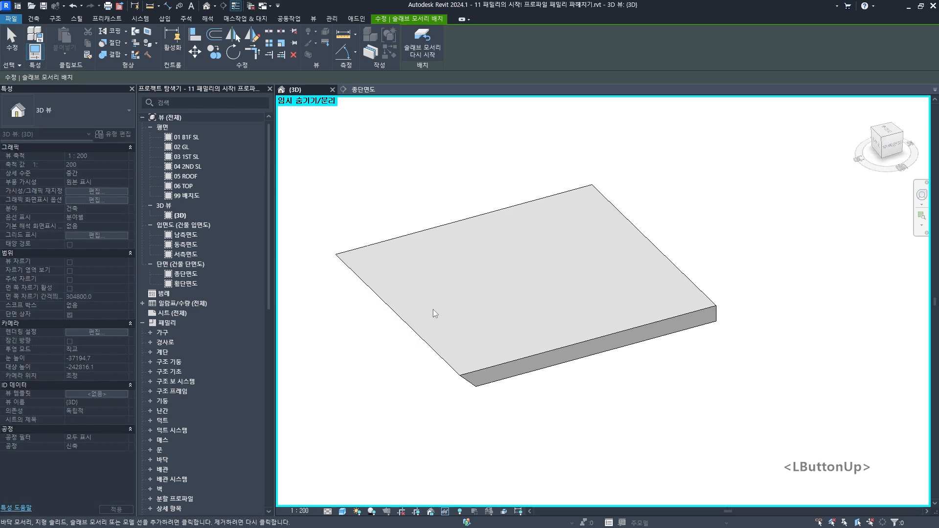
left_click(606, 338)
middle_click_drag(607, 364, 636, 377, "shift")
scroll(688, 320, "up", 2)
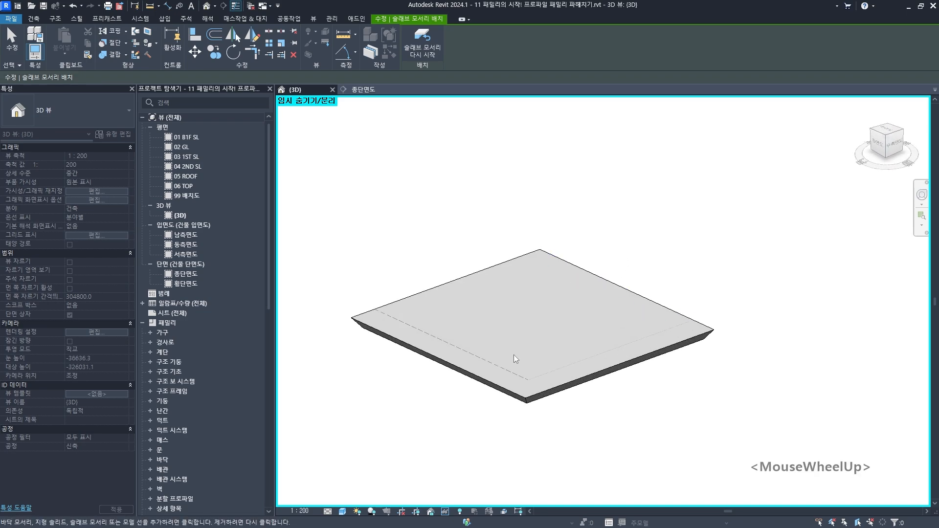
middle_click_drag(514, 354, 440, 350)
key("Escape")
- Reset the temporary isolation in the 3D view and open the 종단면도 section view
middle_click_drag(562, 425, 466, 402, "shift")
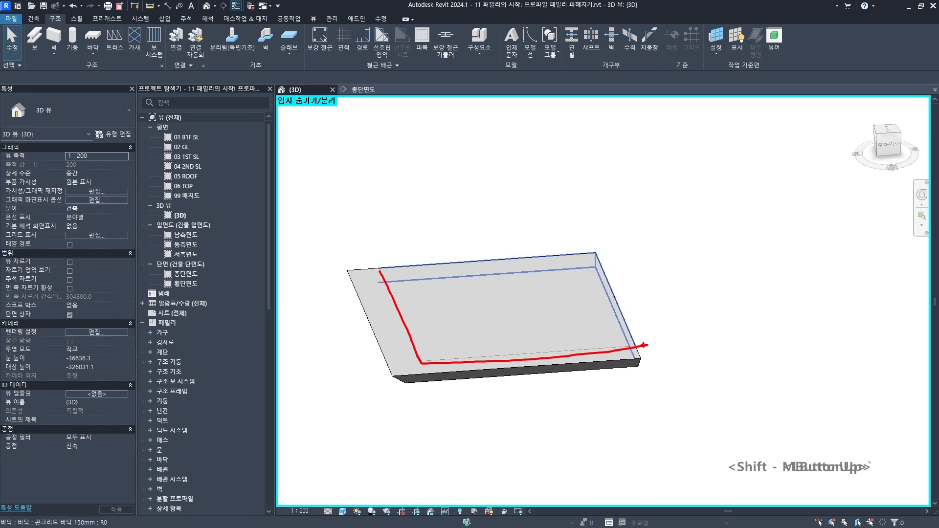
key("Escape")
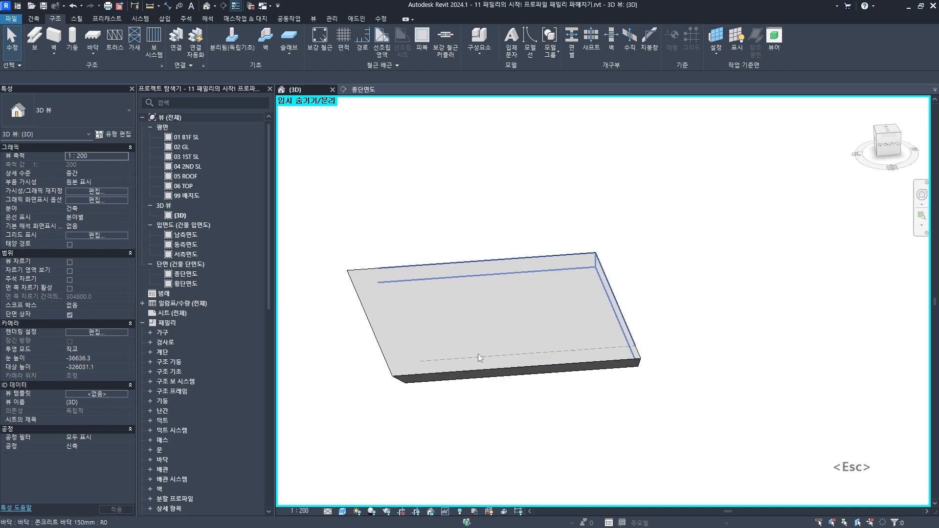
scroll(477, 354, "down", 1)
mouse_move(487, 346)
middle_mouse_down("shift")
mouse_move(500, 411)
mouse_move(573, 426)
mouse_move(512, 276)
middle_mouse_up("shift")
key("h")
key("r")
scroll(567, 413, "down", 1)
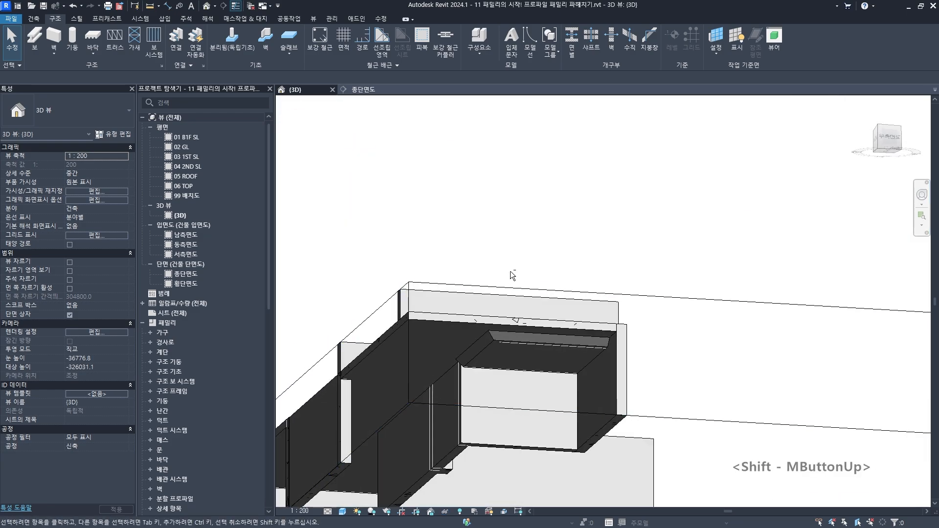
scroll(504, 347, "up", 2)
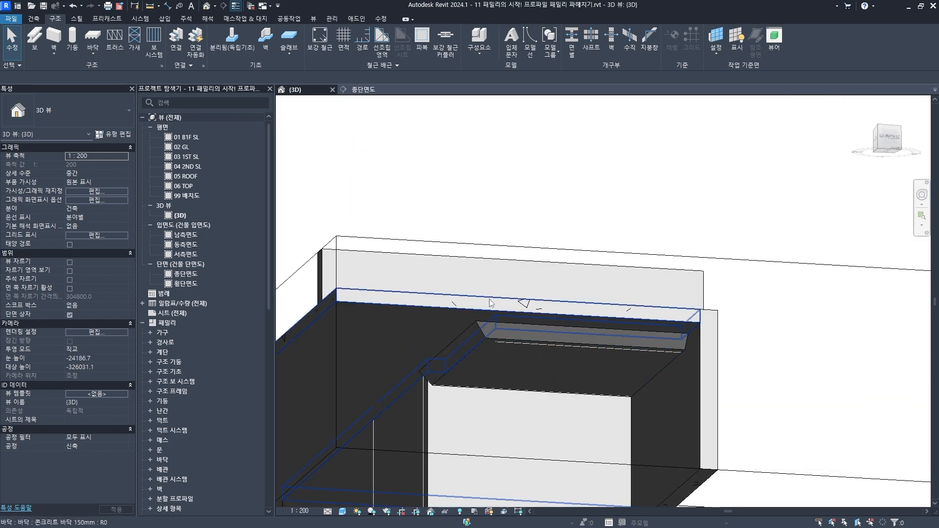
double_click(190, 276)
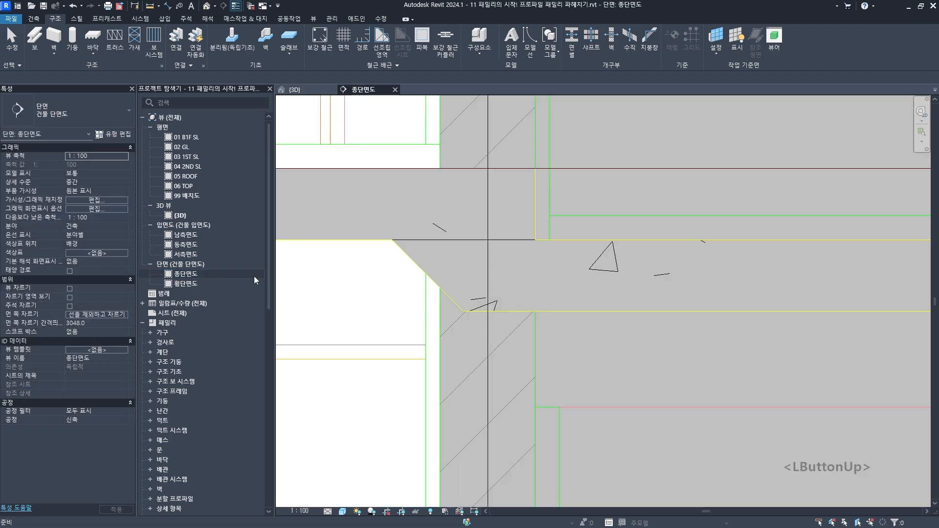
- Examine the haunch slab edge against the floor step in the 종단면도 section, and return to the 3D view
left_click(464, 268)
scroll(460, 266, "up", 1)
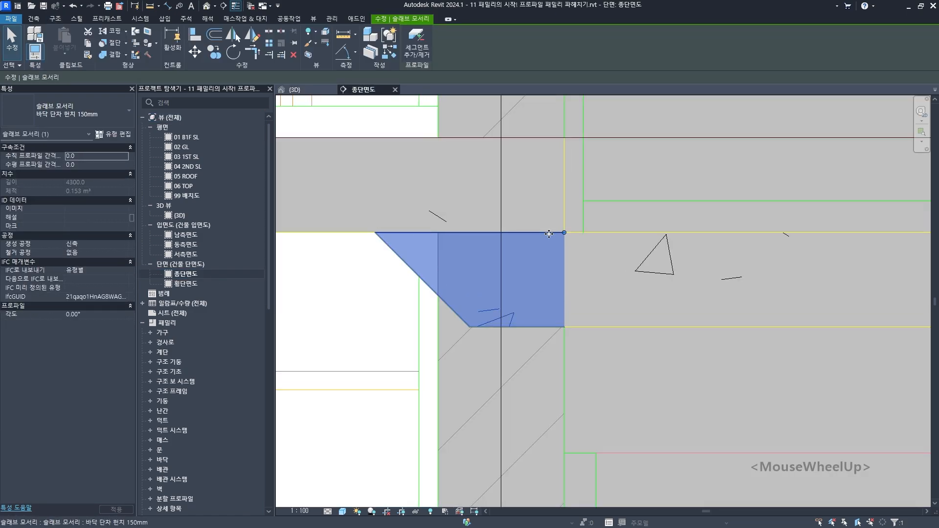
scroll(423, 249, "down", 2)
middle_click_drag(446, 266, 460, 268)
key("Escape")
scroll(503, 276, "down", 8)
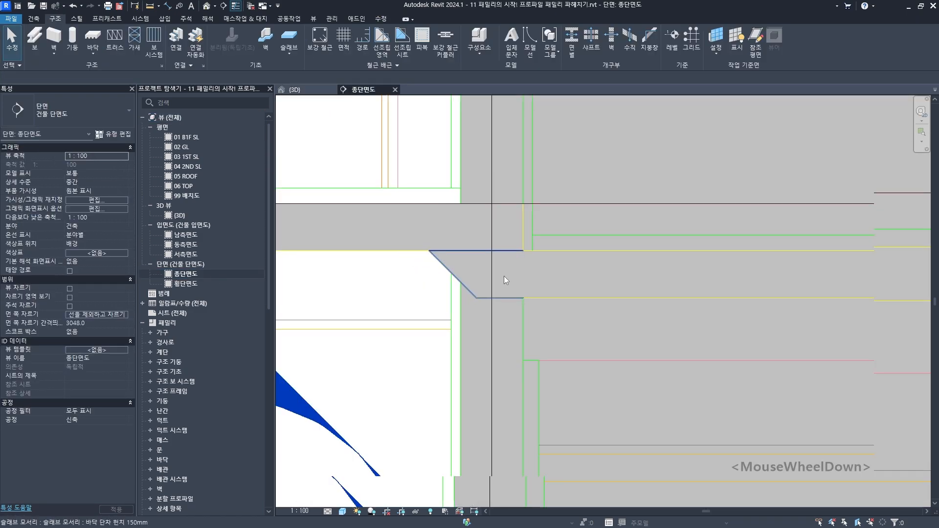
middle_click_drag(479, 184, 496, 332)
scroll(505, 415, "down", 2)
middle_click_drag(505, 415, 499, 234)
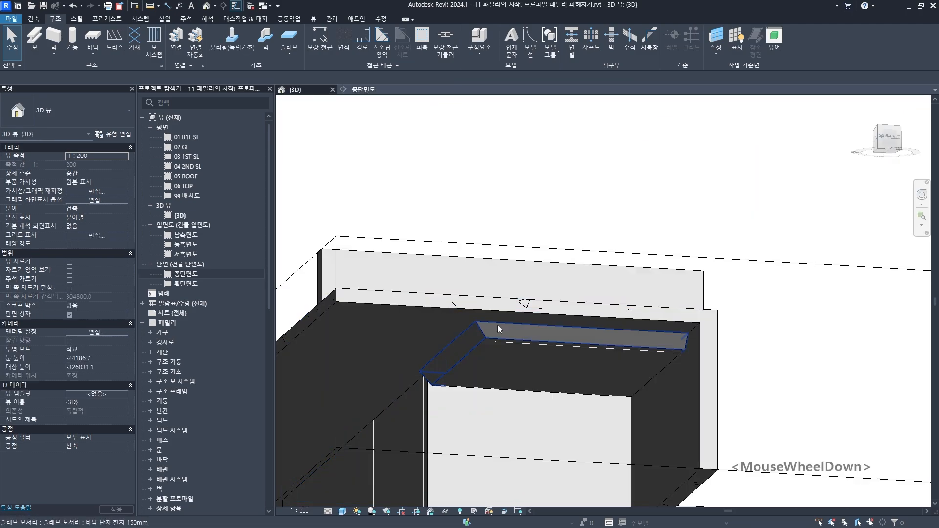
- Adjust the 3D view's section box to expose the lower bathroom floor slab at 1ST SL
scroll(497, 325, "down", 1)
middle_click_drag(513, 336, 547, 334)
scroll(534, 435, "down", 2)
left_click(549, 345)
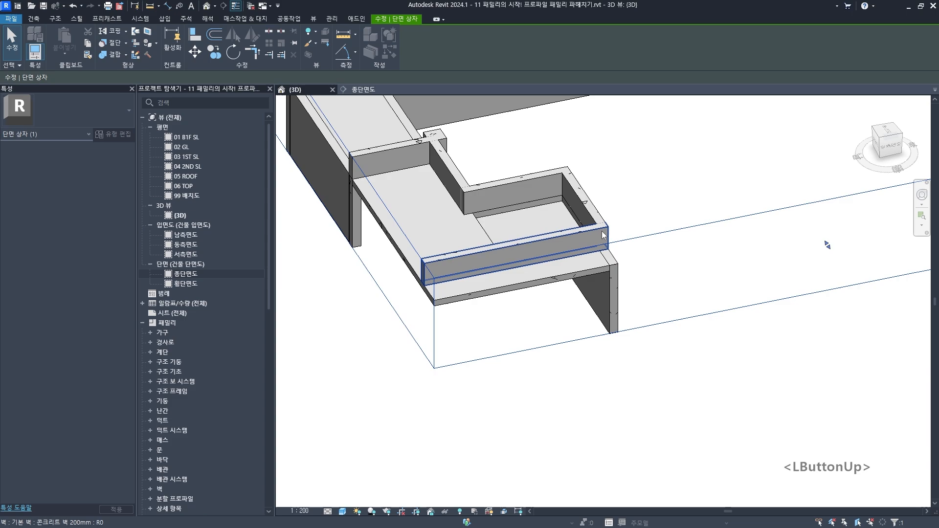
scroll(828, 241, "down", 2)
middle_click_drag(708, 115, 622, 194)
left_click_drag(619, 184, 619, 229)
scroll(591, 411, "down", 3)
middle_click_drag(589, 416, 583, 331)
middle_click_drag(497, 391, 658, 174, "shift")
middle_click_drag(660, 174, 694, 303)
middle_click_drag(695, 305, 617, 197)
scroll(562, 243, "up", 5)
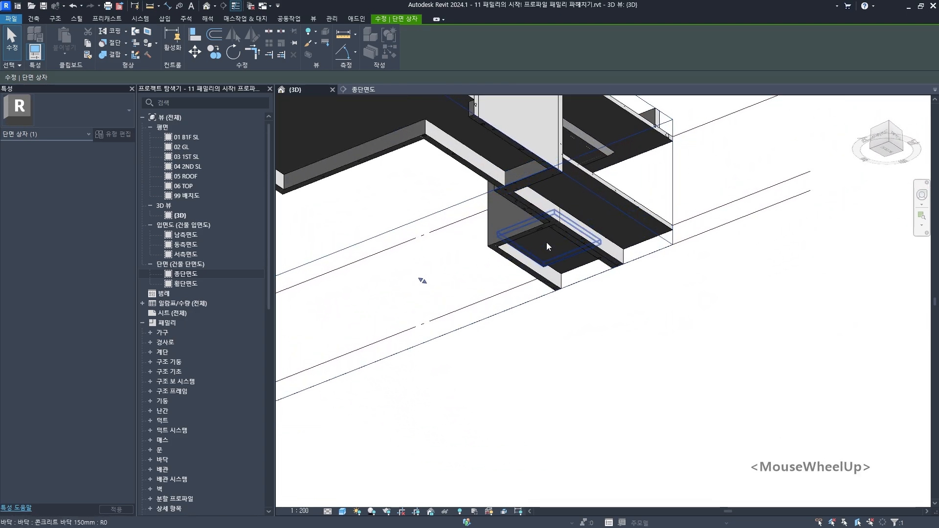
- Examine the 1ST SL bathroom slab from below and above to find which edges meet walls and which meet the floor step
left_click(547, 242)
middle_click_drag(547, 242, 474, 256, "shift")
scroll(558, 226, "up", 3)
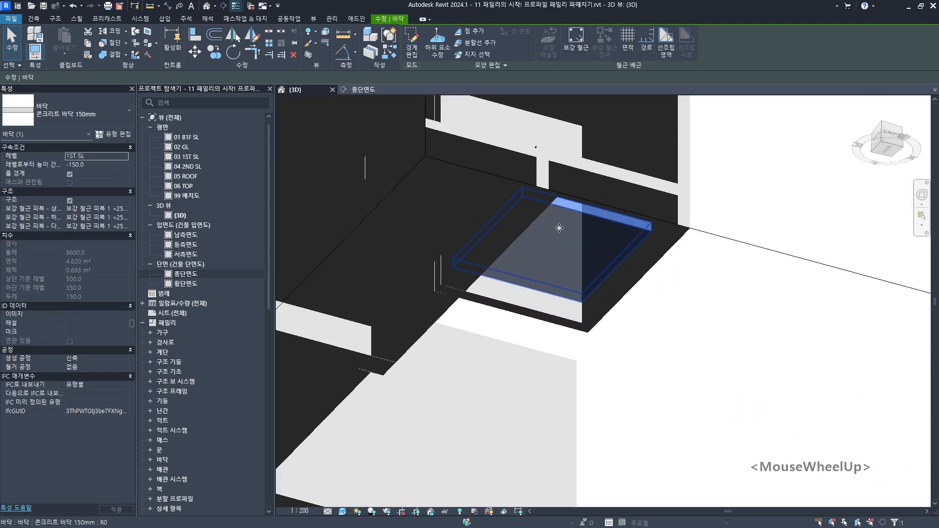
middle_click_drag(557, 226, 460, 278, "shift")
left_click(448, 277)
scroll(448, 277, "up", 4)
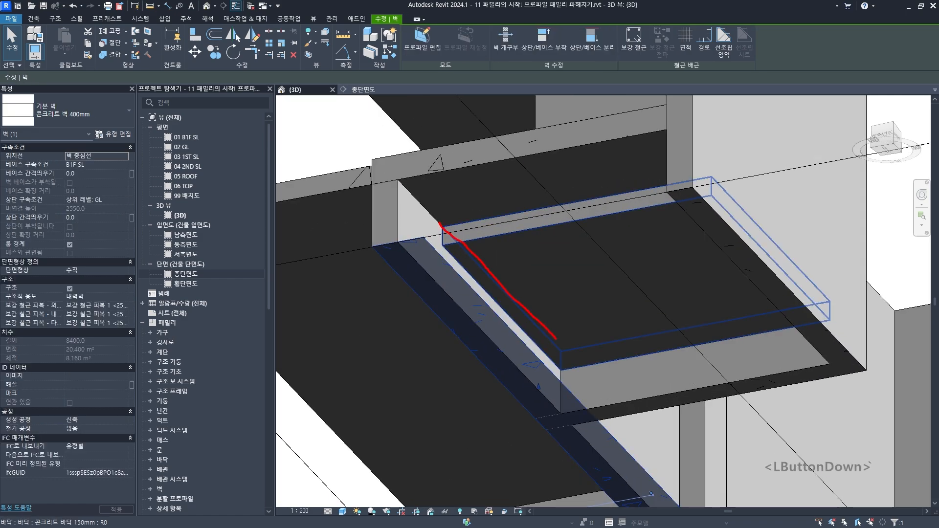
key("Escape")
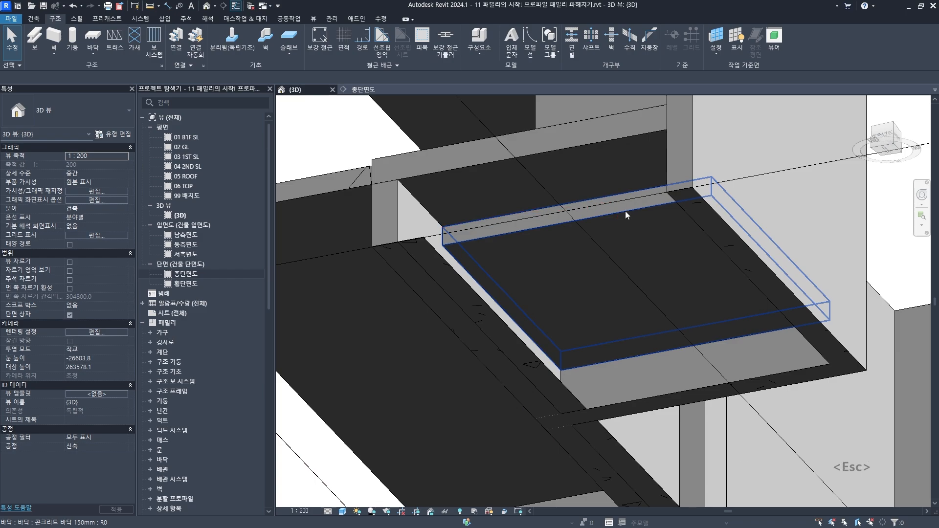
left_click(590, 215)
middle_click_drag(555, 227, 620, 250, "shift")
mouse_move(610, 227)
left_mouse_down("shift")
mouse_move(620, 302)
mouse_move(693, 359)
left_mouse_up("shift")
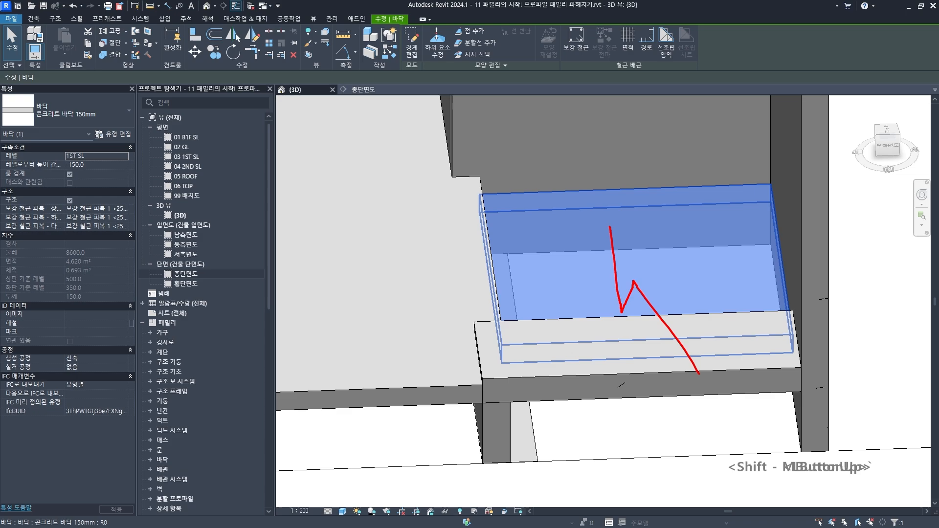
key("Escape")
scroll(692, 377, "down", 2)
mouse_move(675, 379)
middle_mouse_down()
mouse_move(664, 360)
mouse_move(677, 357)
middle_mouse_up()
- Pull a side face of the section box inward around the bathroom and check the 1ST SL slab's step from below
left_click(663, 361)
scroll(786, 308, "down", 2)
middle_click_drag(786, 308, 818, 250)
left_click_drag(822, 225, 567, 234)
middle_click_drag(617, 390, 512, 348, "shift")
key("Escape")
scroll(420, 315, "up", 5)
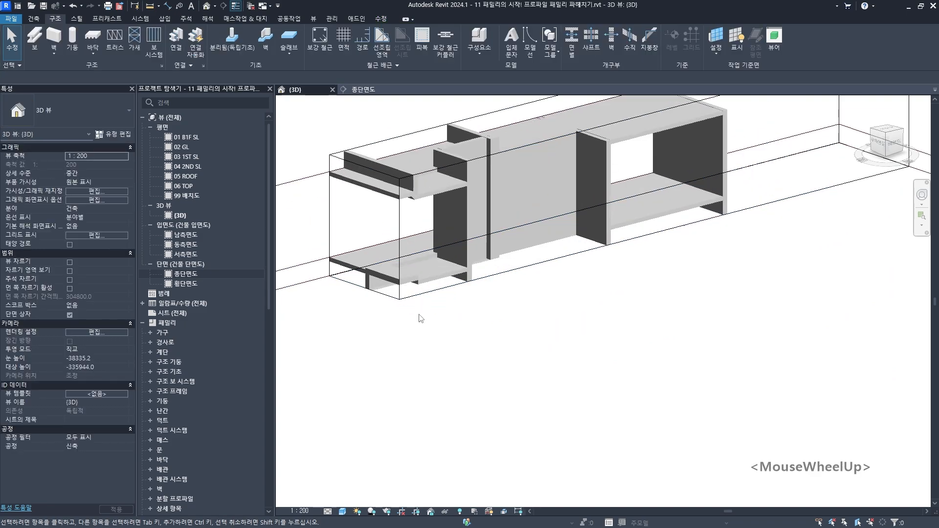
left_click(444, 243)
middle_click_drag(464, 270, 473, 192, "shift")
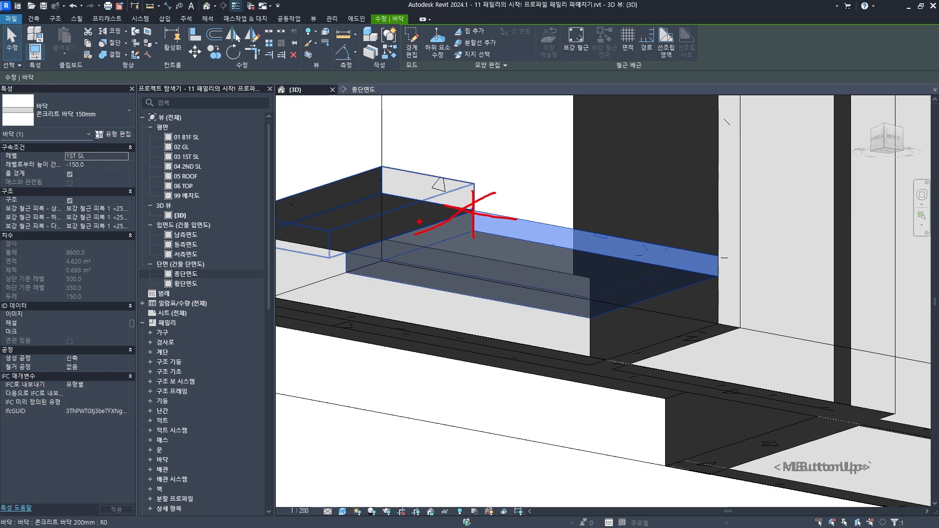
key("Escape")
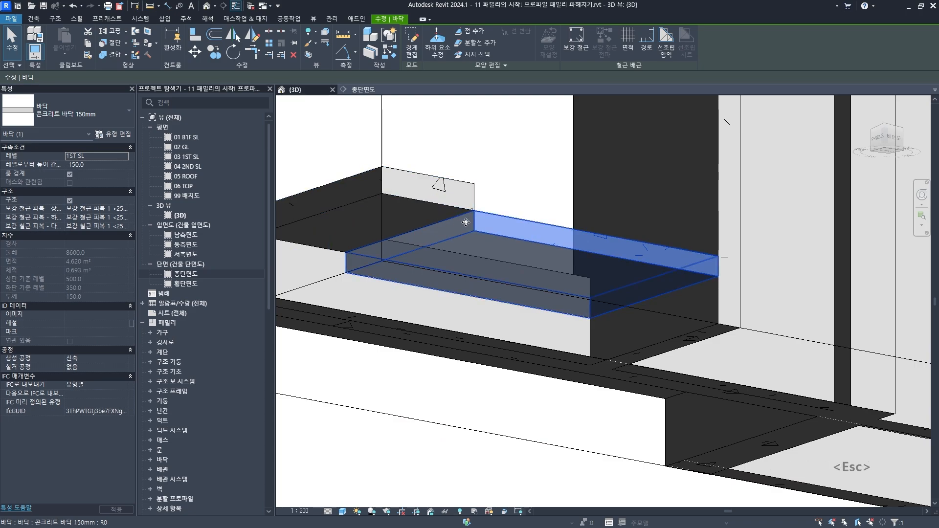
key("Escape")
scroll(501, 254, "down", 6)
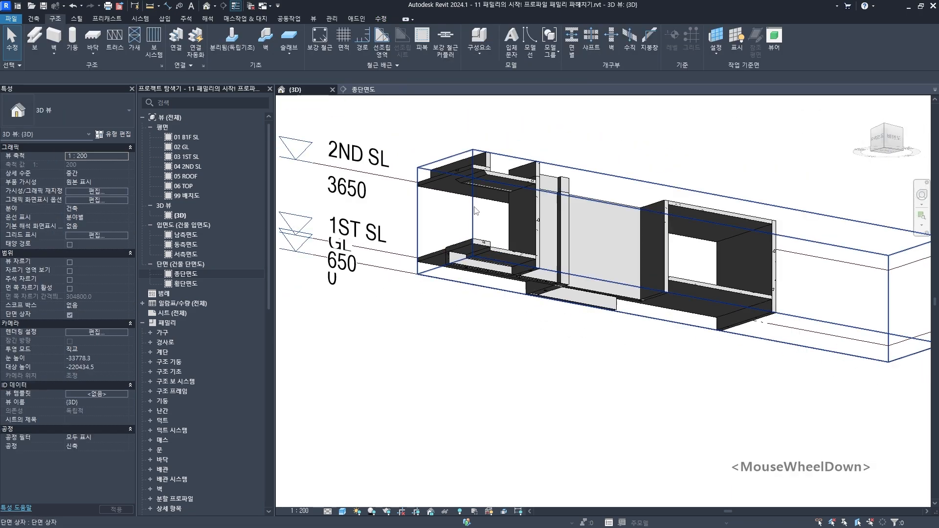
- Select the 1ST SL bathroom floor slab and temporarily isolate it in the 3D view
left_click(475, 207)
scroll(493, 229, "down", 1)
mouse_move(493, 242)
middle_mouse_down("shift")
mouse_move(618, 363)
mouse_move(619, 381)
mouse_move(549, 329)
mouse_move(547, 350)
mouse_move(530, 311)
mouse_move(562, 402)
middle_mouse_up("shift")
left_click(620, 367)
scroll(619, 381, "up", 3)
left_click(606, 351)
scroll(547, 350, "up", 3)
key("h")
key("i")
key("grave")
left_click_drag(605, 347, 605, 348)
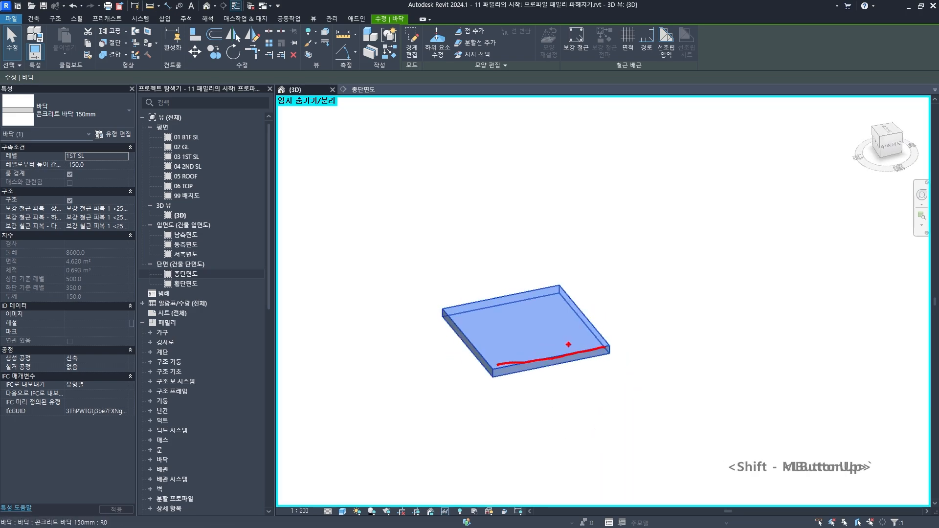
key("Escape")
- Place a floor slab edge of type 바닥 단차 헌치 150mm along the front upper edge of the isolated slab
left_click(55, 19)
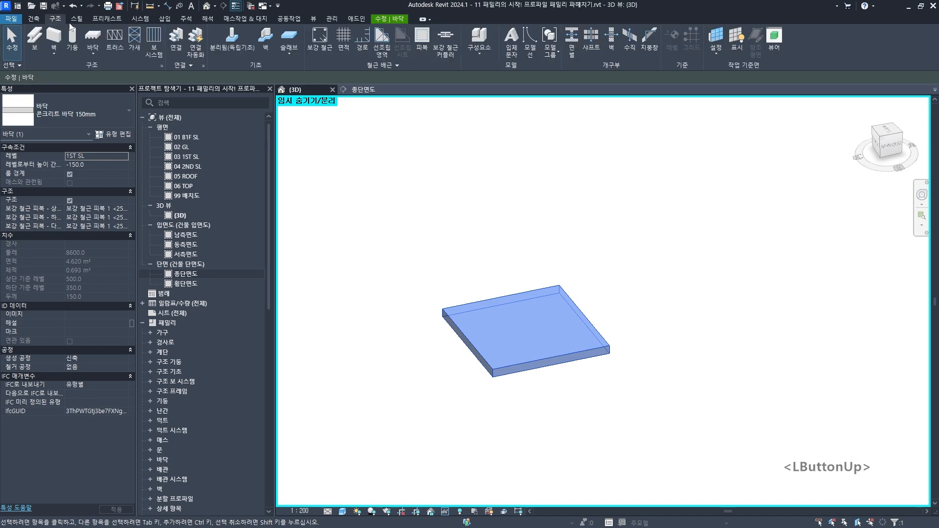
left_click(95, 52)
left_click(120, 109)
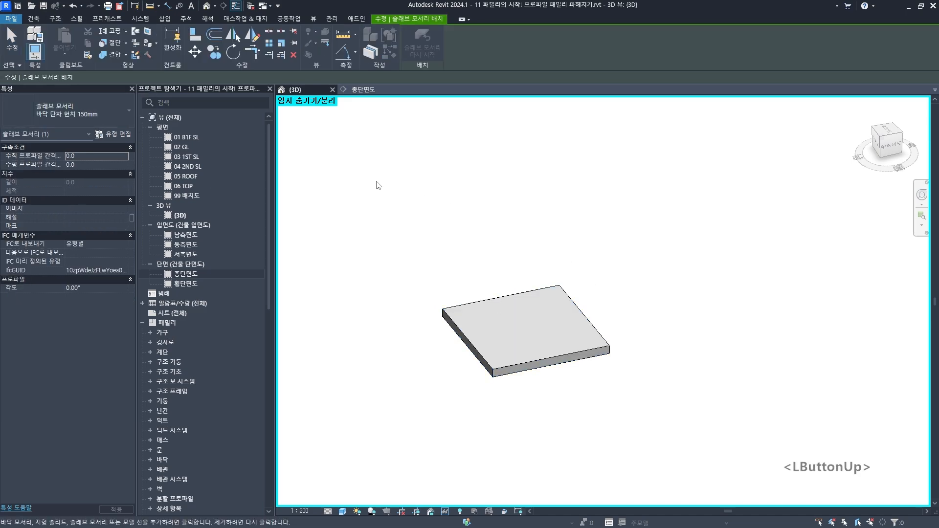
key("grave")
left_click_drag(32, 98, 112, 129, "ctrl")
mouse_move(112, 108)
left_mouse_down()
mouse_move(116, 115)
mouse_move(124, 101)
left_mouse_up()
key("Escape")
scroll(563, 354, "up", 3)
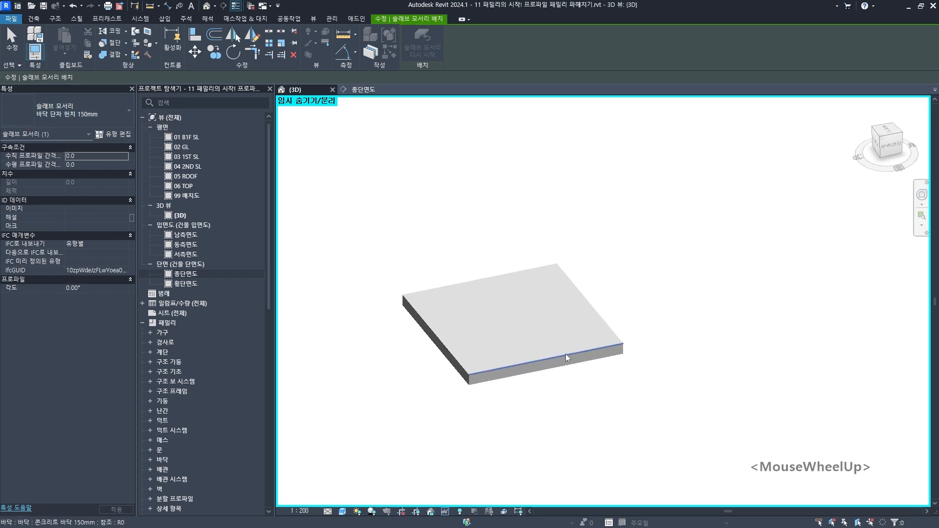
left_click(568, 356)
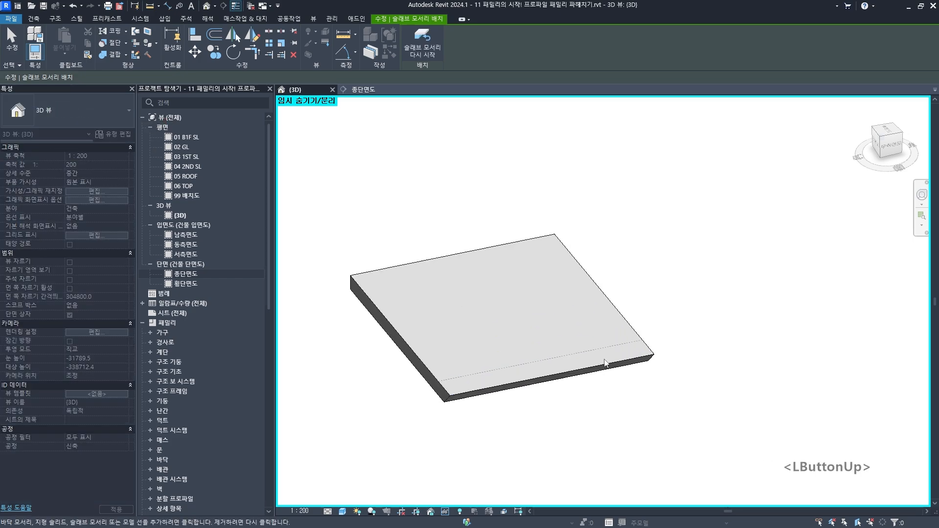
- Finish the slab edge, reset the temporary isolation and check the new haunch from below
key("Escape")
key("h")
key("r")
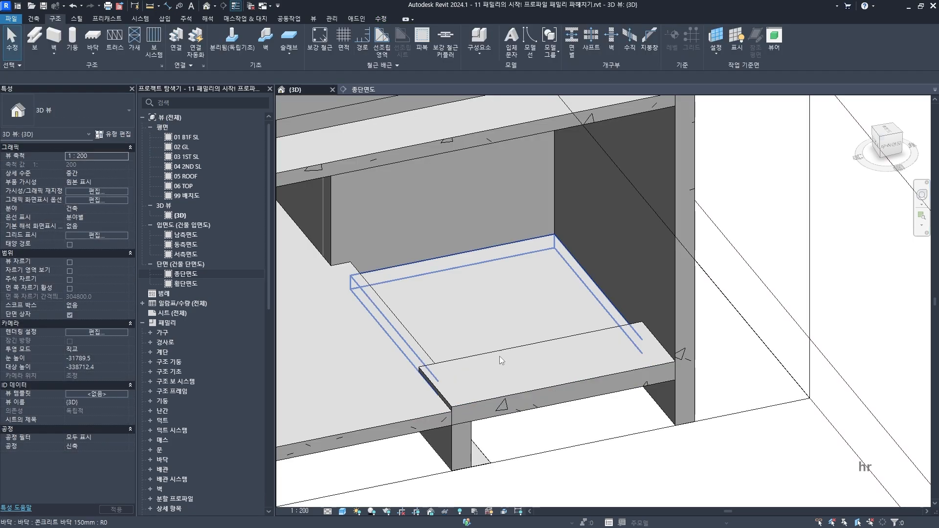
middle_click_drag(499, 361, 561, 203, "shift")
scroll(544, 266, "up", 4)
middle_click_drag(544, 267, 392, 350, "shift")
middle_click_drag(392, 351, 600, 340)
scroll(474, 338, "up", 2)
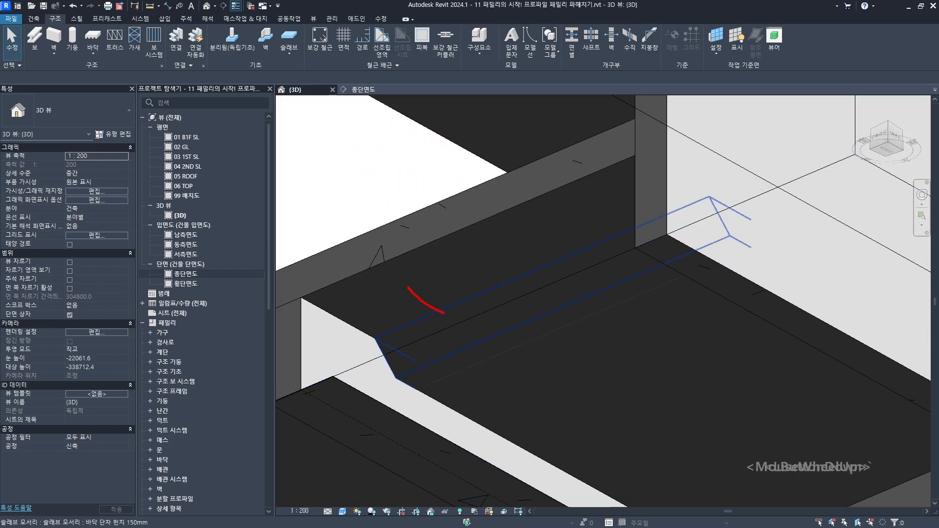
left_click(582, 295)
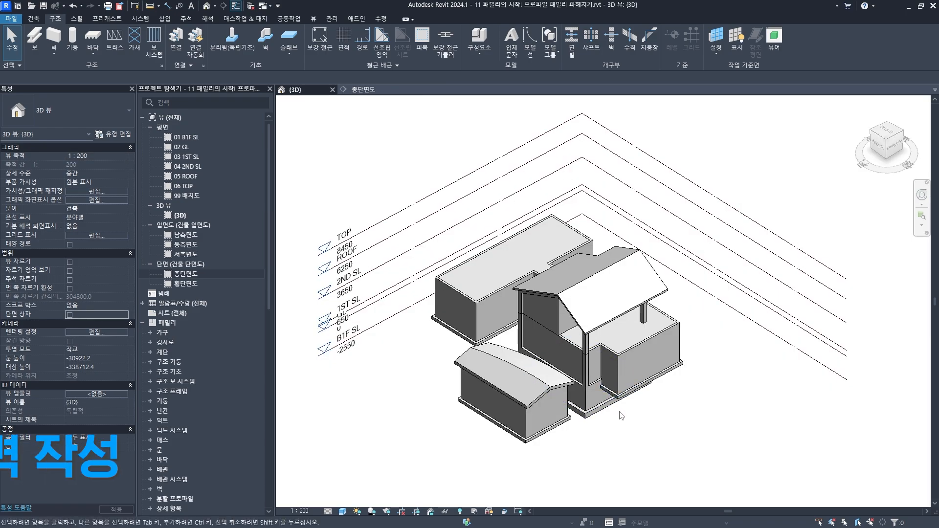
- Examine the perimeter of the second-floor slab in the full 3D model where the parapet walls go
scroll(587, 401, "up", 3)
middle_click_drag(595, 303, 632, 389)
middle_click_drag(585, 276, 571, 253)
key("Escape")
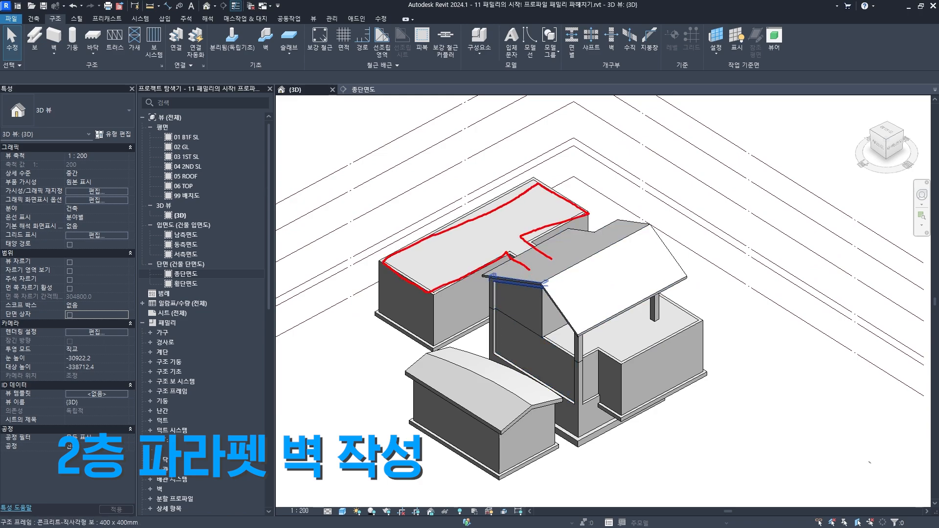
mouse_move(552, 336)
left_mouse_down()
mouse_move(588, 347)
mouse_move(639, 278)
left_mouse_up()
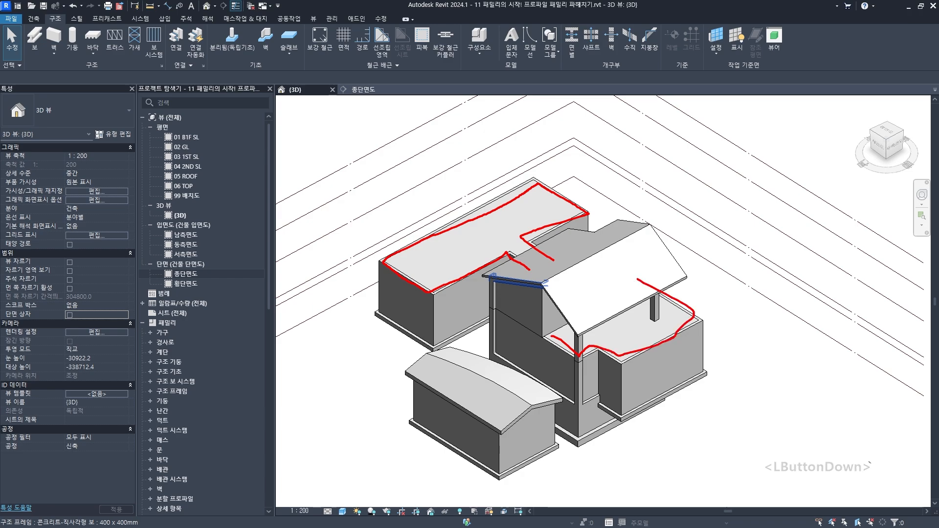
left_click(690, 297)
scroll(507, 291, "up", 2)
middle_click_drag(506, 290, 535, 299)
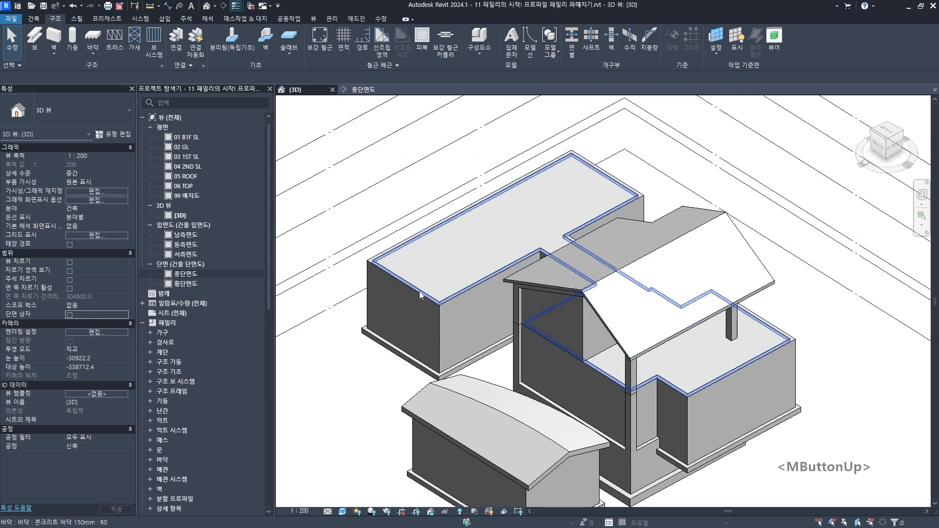
middle_click_drag(538, 227, 606, 279)
key("Escape")
scroll(558, 264, "down", 3)
- Open the 횡단면도 section and measure the parapet's height from the slab top to the underside of the coping
left_click(207, 288)
double_click(207, 285)
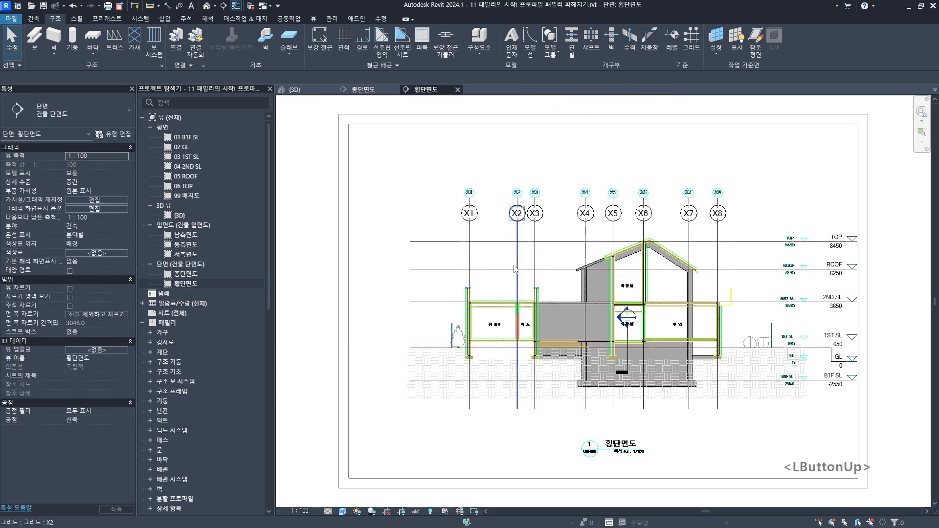
middle_click_drag(516, 269, 510, 253)
scroll(576, 262, "up", 6)
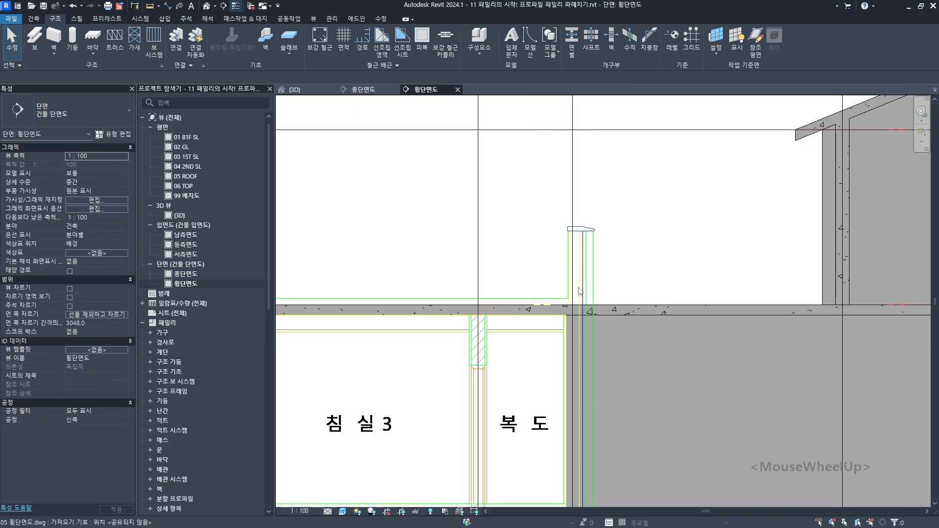
scroll(575, 269, "up", 5)
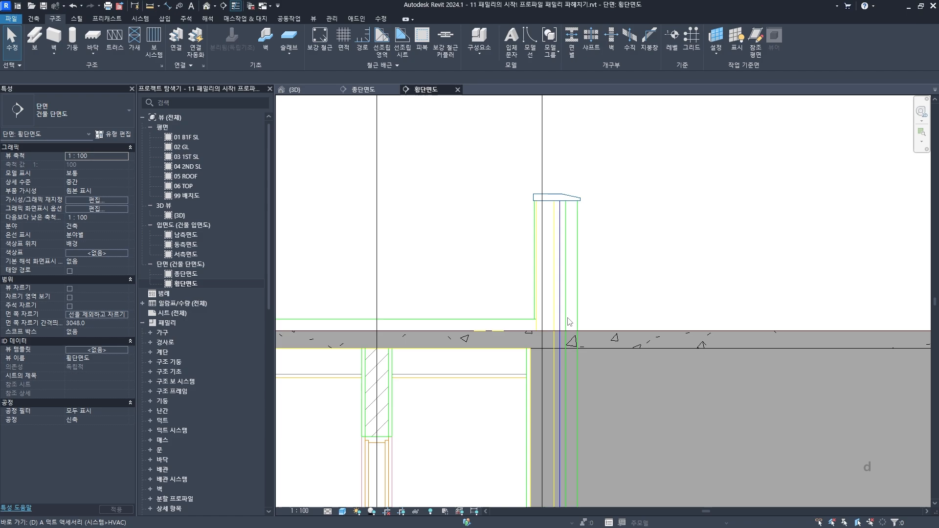
key("d")
key("i")
scroll(546, 198, "up", 1)
left_click(545, 194)
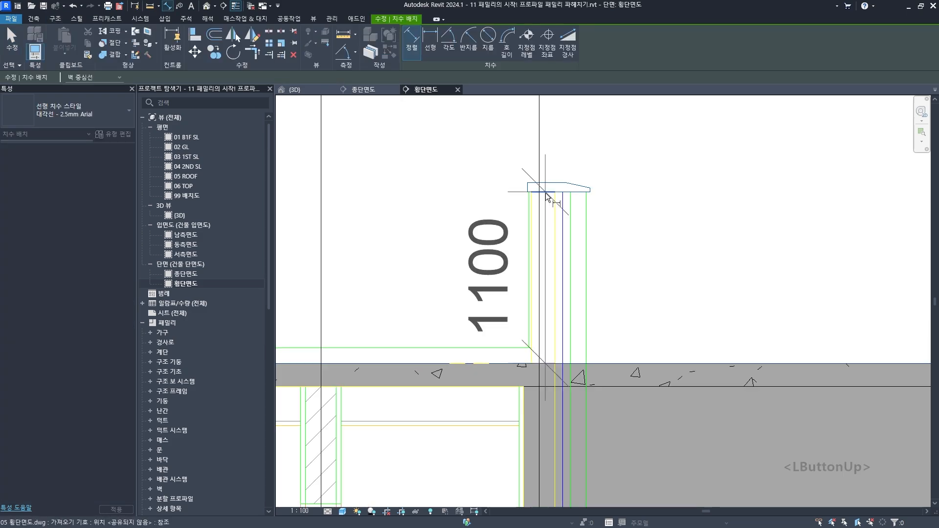
key("Escape")
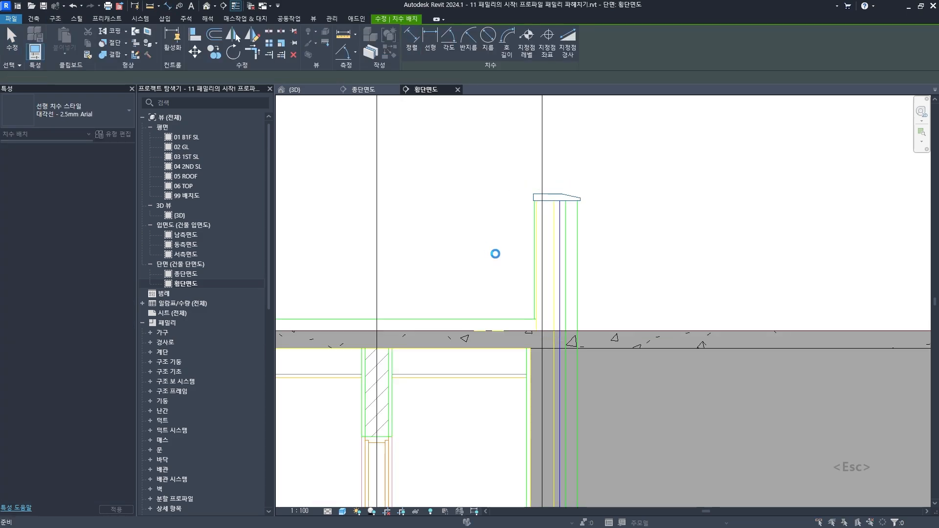
- Measure the concrete thickness of the parapet wall just above the second-floor slab
left_click(540, 309)
scroll(547, 321, "up", 2)
scroll(532, 328, "up", 1)
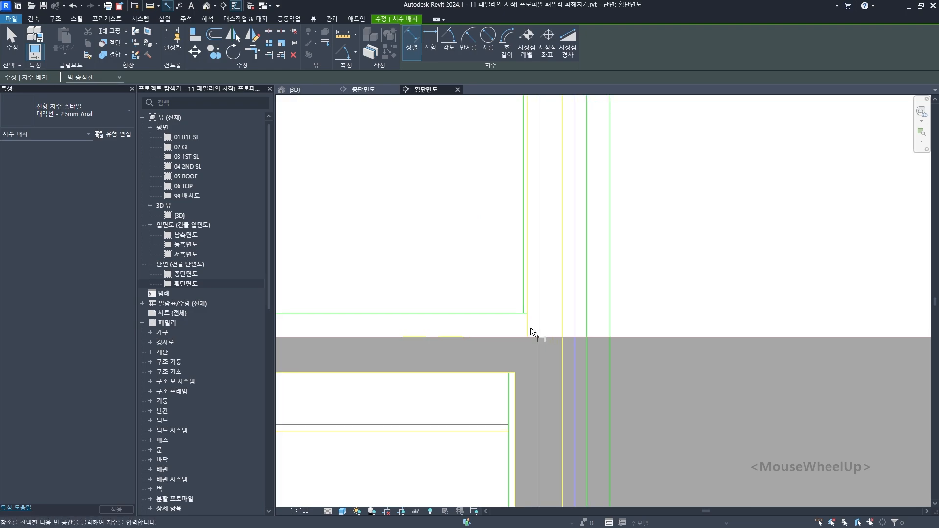
left_click(528, 327)
left_click(568, 320)
scroll(563, 316, "down", 3)
scroll(562, 315, "up", 4)
key("Escape")
key("Escape")
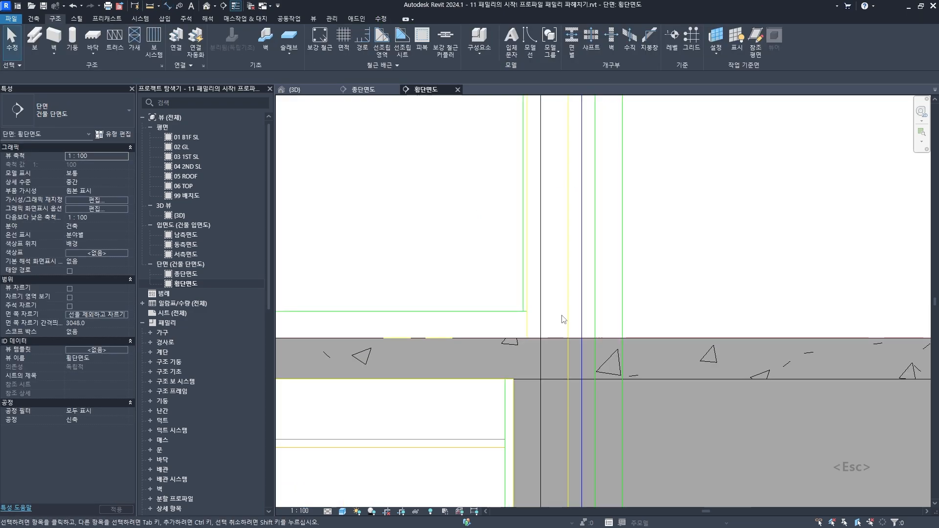
scroll(560, 316, "down", 2)
scroll(552, 227, "down", 3)
middle_click_drag(552, 227, 559, 276)
key("Escape")
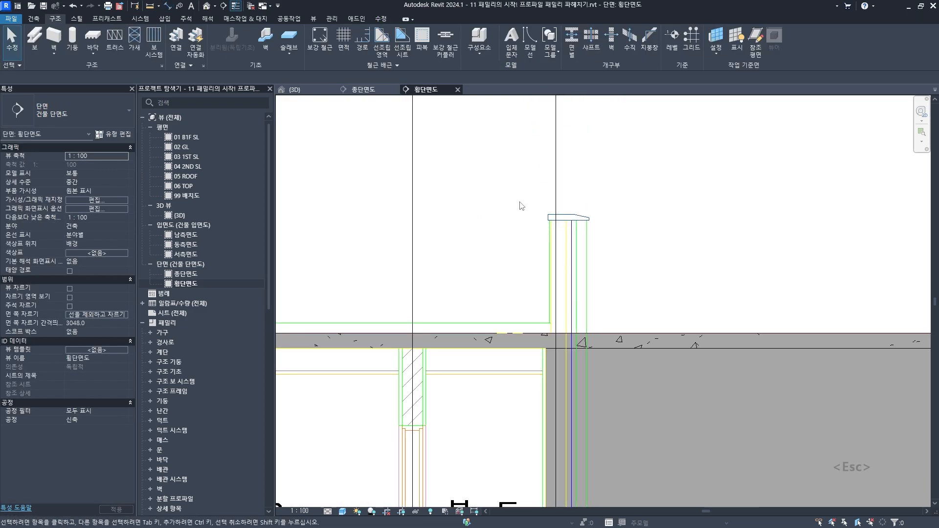
- Open the 04 2ND SL floor plan and zoom in on the parapet wall lines beside the 400 x 400 column
double_click(199, 166)
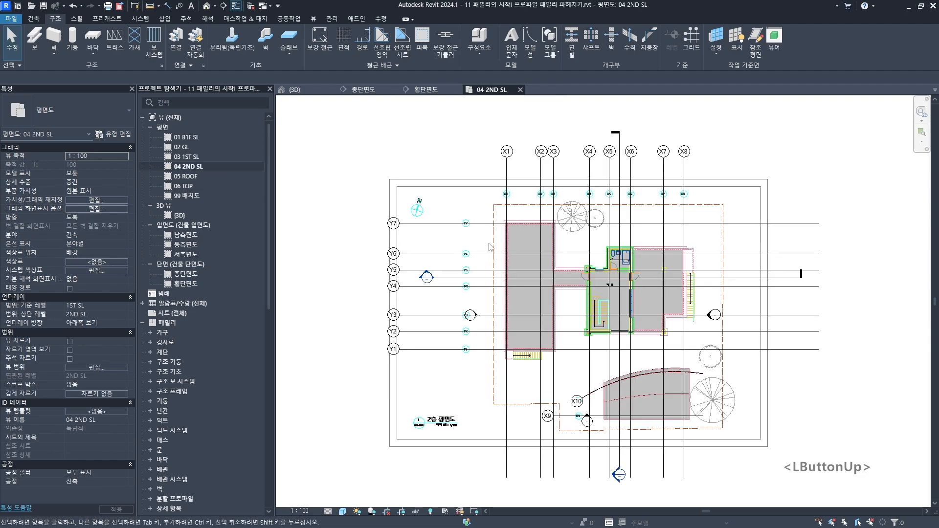
scroll(493, 259, "up", 1)
middle_click_drag(494, 259, 464, 240)
scroll(563, 256, "up", 5)
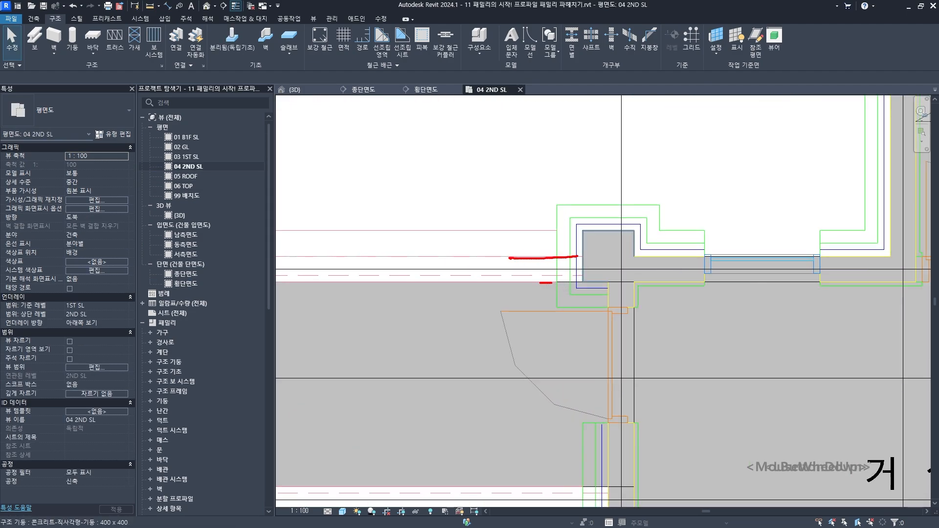
left_click_drag(540, 283, 483, 283)
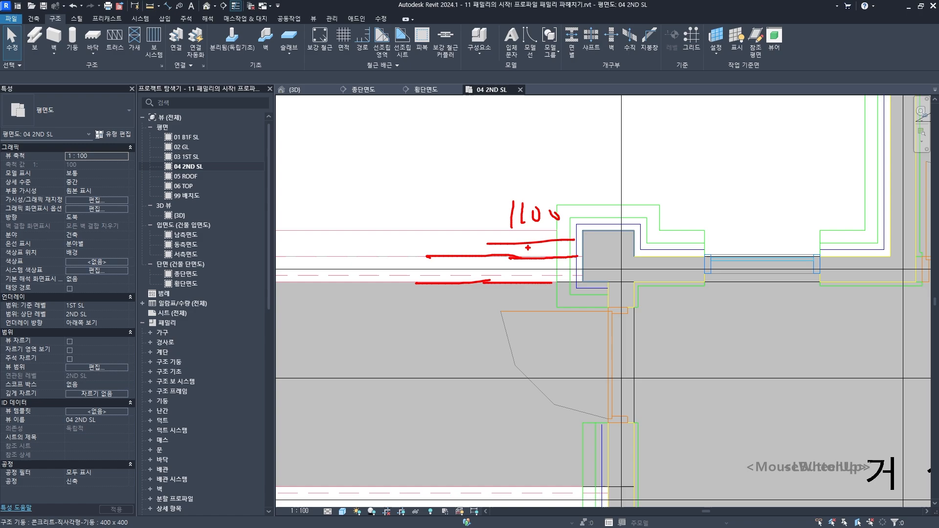
- Start a structural wall and duplicate the 콘크리트 벽 200mm type as 콘크리트 벽 150mm
key("Escape")
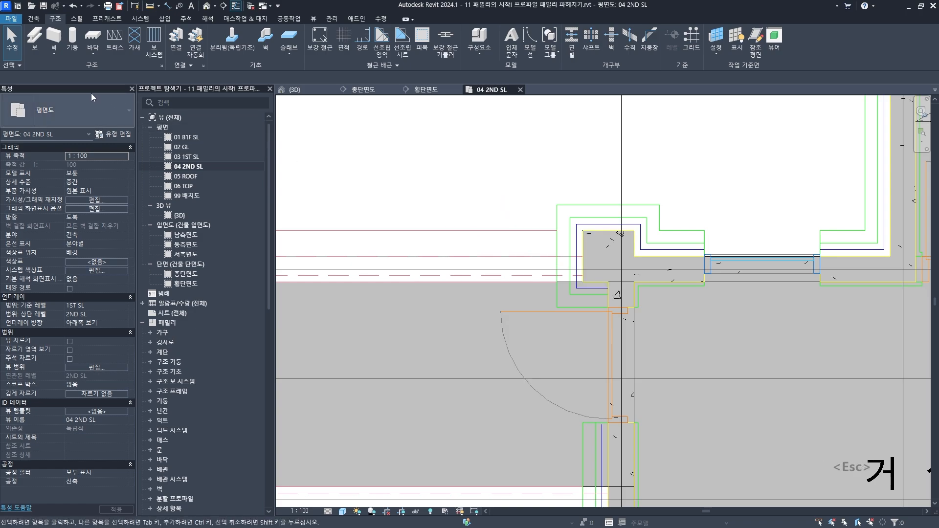
left_click(56, 38)
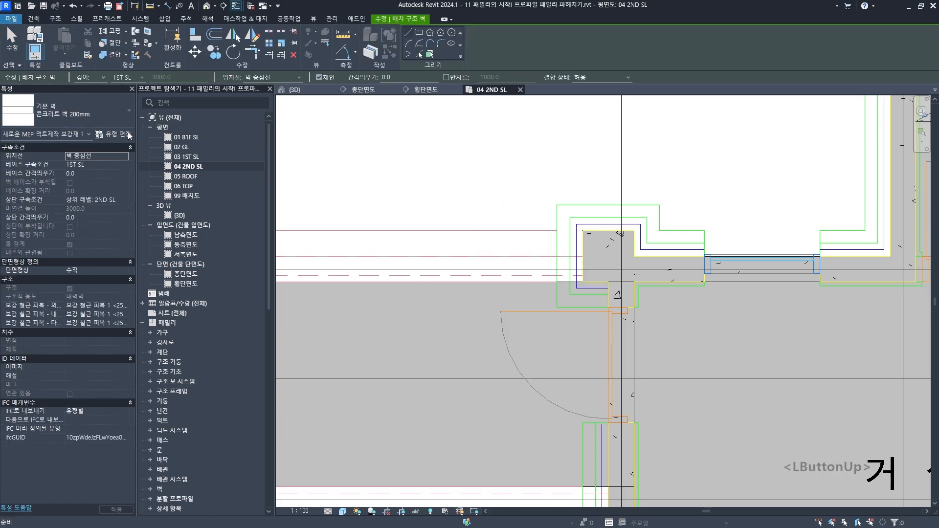
left_click(112, 133)
left_click(385, 133)
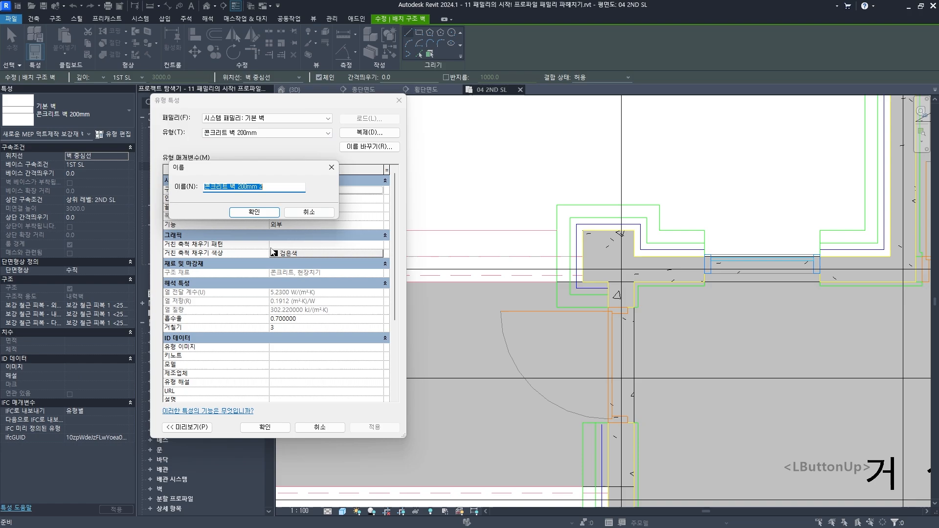
left_click(246, 189)
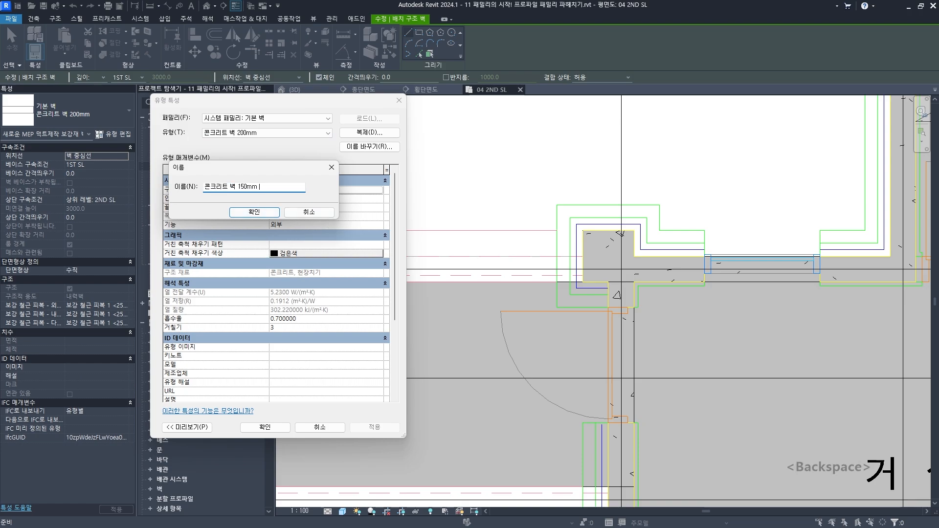
key("Return")
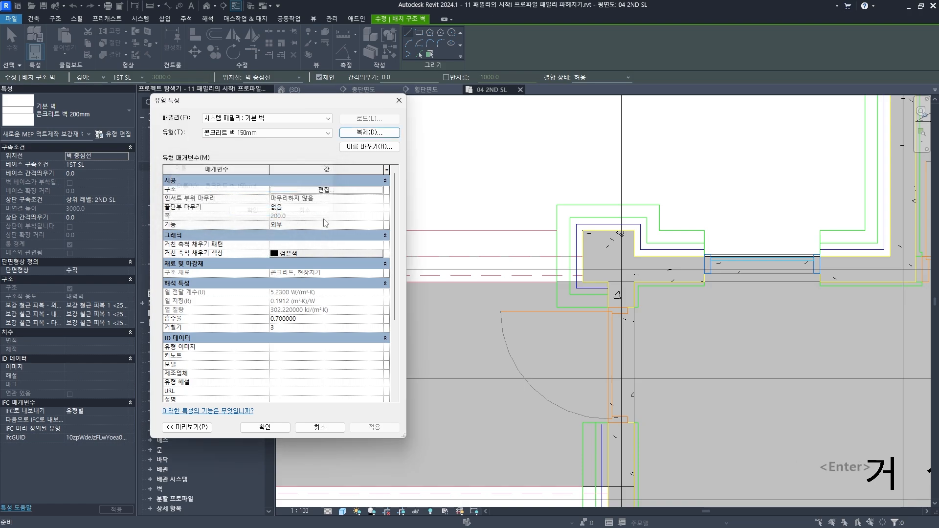
left_click(272, 428)
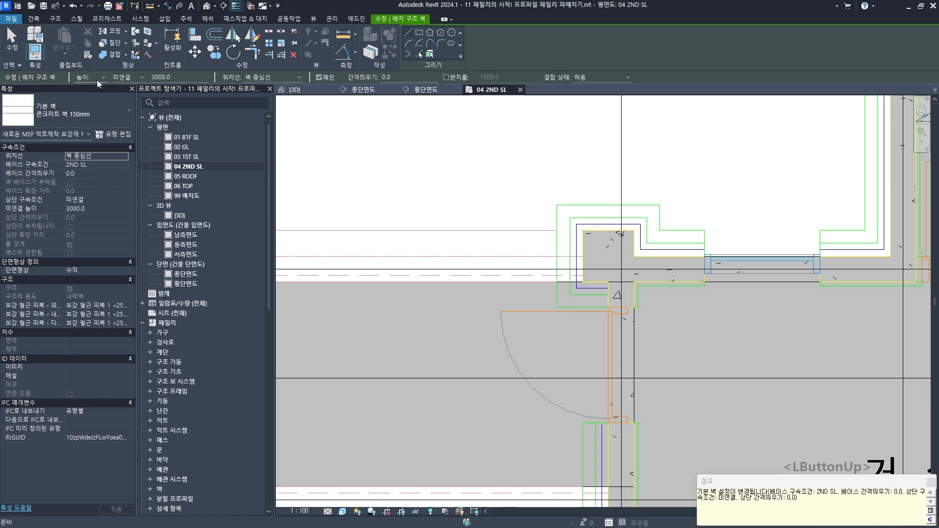
- Set the new wall's height to unconnected (미연결) with a value of 1100
left_click(125, 80)
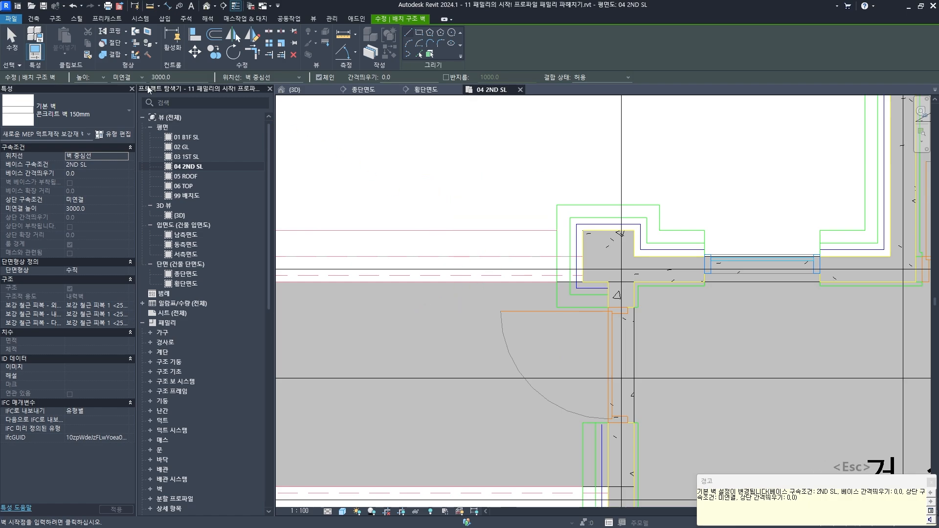
left_click(170, 76)
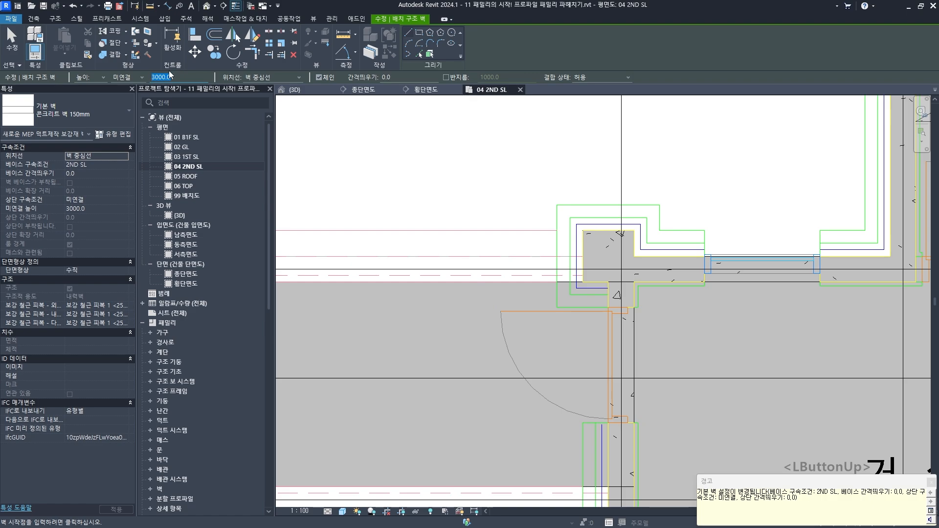
key("Return")
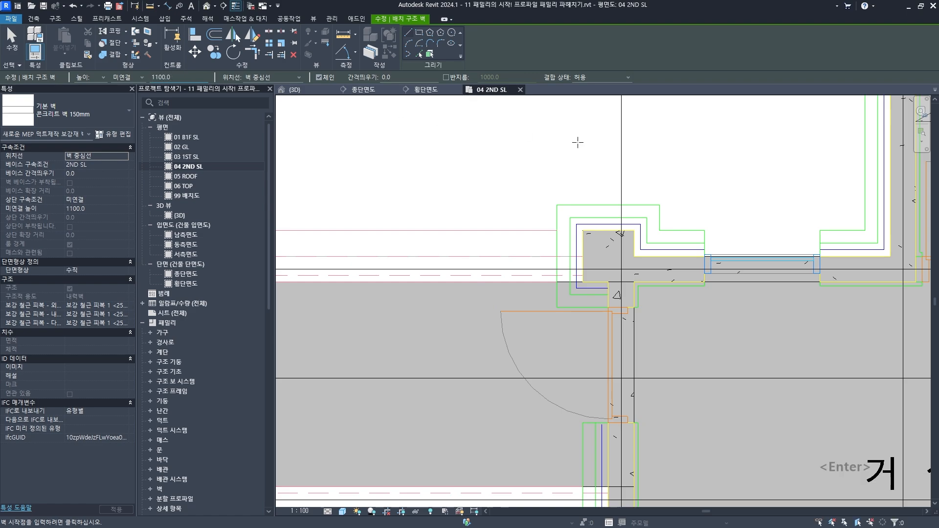
- Draw a rough continuous chain of parapet walls around the west wing's slab, leaving it open at the bridge to the house
scroll(442, 192, "down", 4)
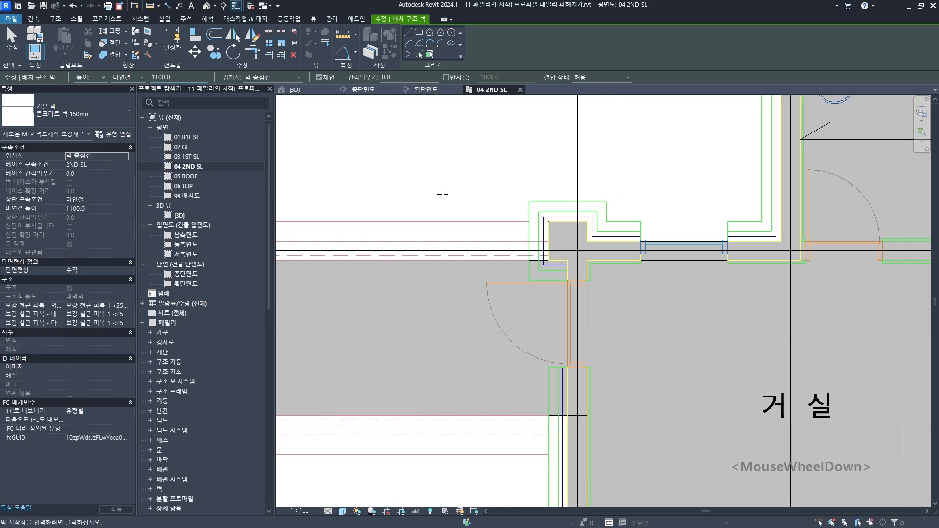
middle_click_drag(448, 197, 554, 247)
scroll(561, 221, "down", 1)
scroll(561, 222, "down", 1)
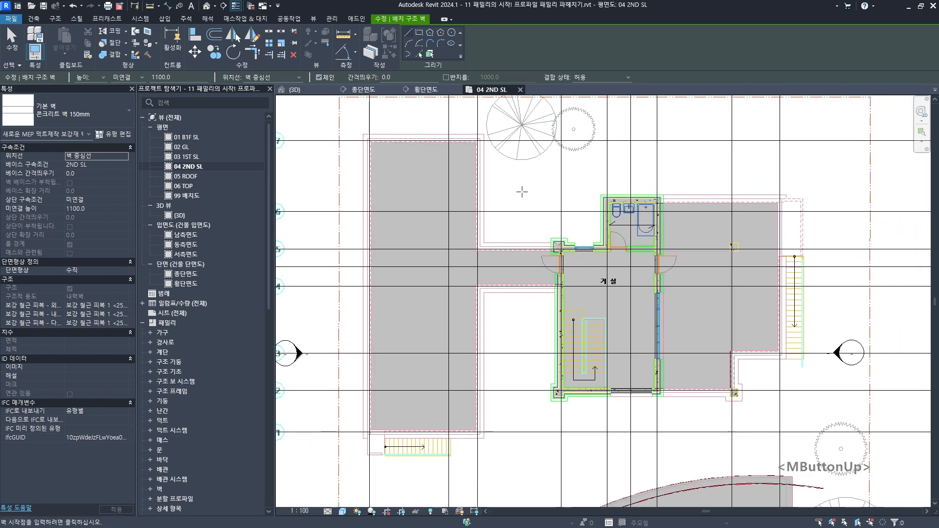
left_click(561, 249)
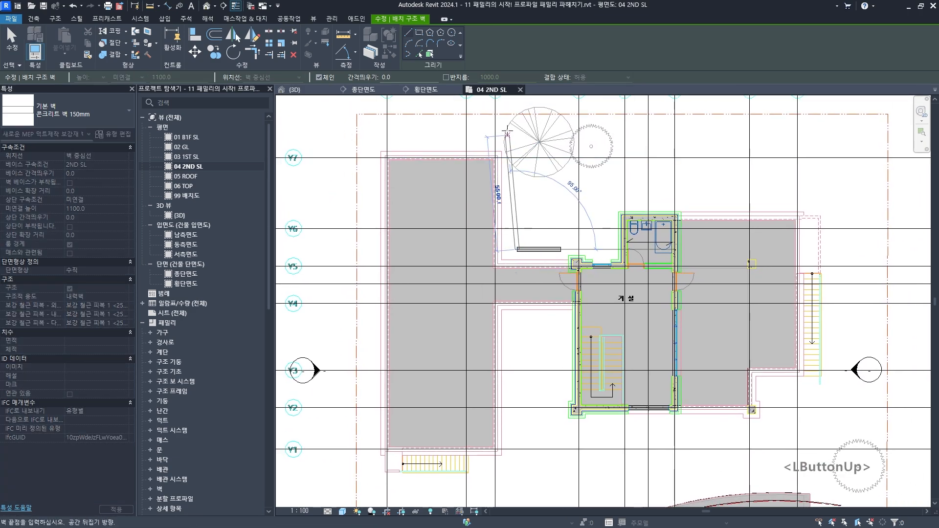
left_click(507, 130)
left_click(358, 134)
scroll(361, 179, "down", 2)
left_click(358, 408)
left_click(459, 393)
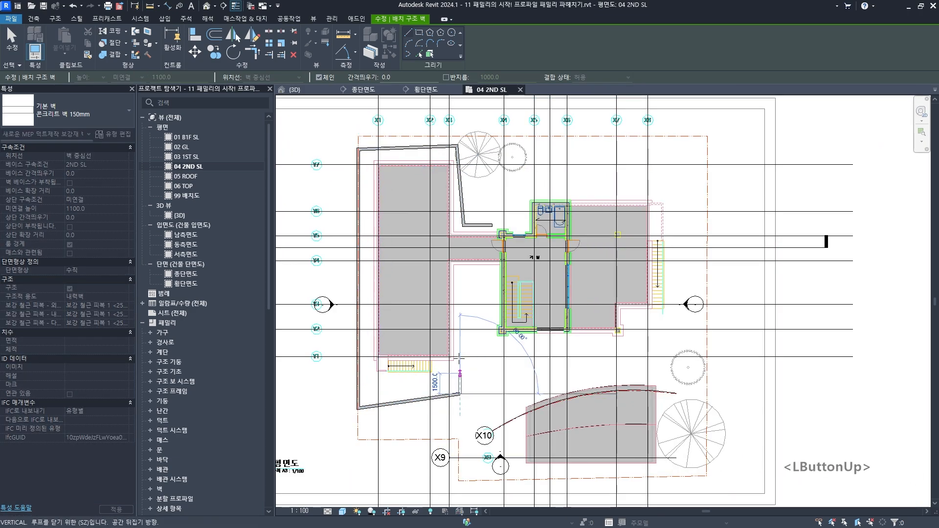
left_click(460, 271)
left_click(493, 282)
middle_click_drag(490, 313, 462, 310)
key("Escape")
- Draw a rough chain of parapet walls along the east terrace's north and east sides and around its stepped southeast corner
middle_click_drag(562, 192, 549, 190)
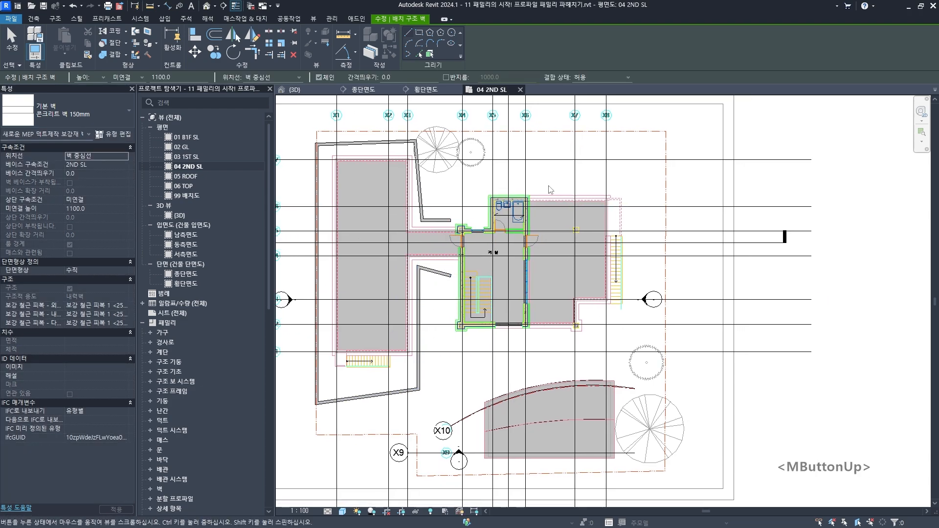
scroll(533, 186, "up", 2)
left_click(527, 181)
left_click(650, 181)
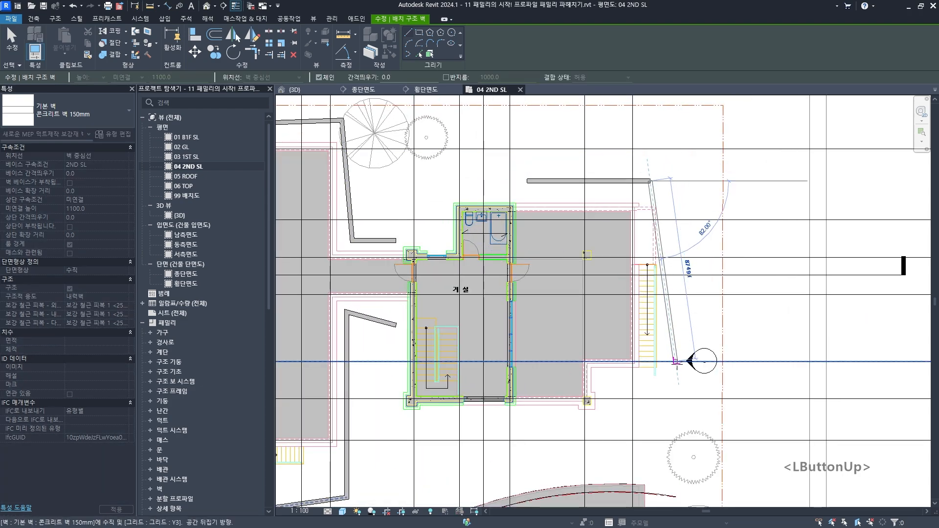
left_click(650, 380)
left_click(602, 380)
left_click(602, 399)
key("Escape")
- Draw a short separate parapet wall just outside the south edge of the east terrace and end the wall command
scroll(517, 416, "up", 2)
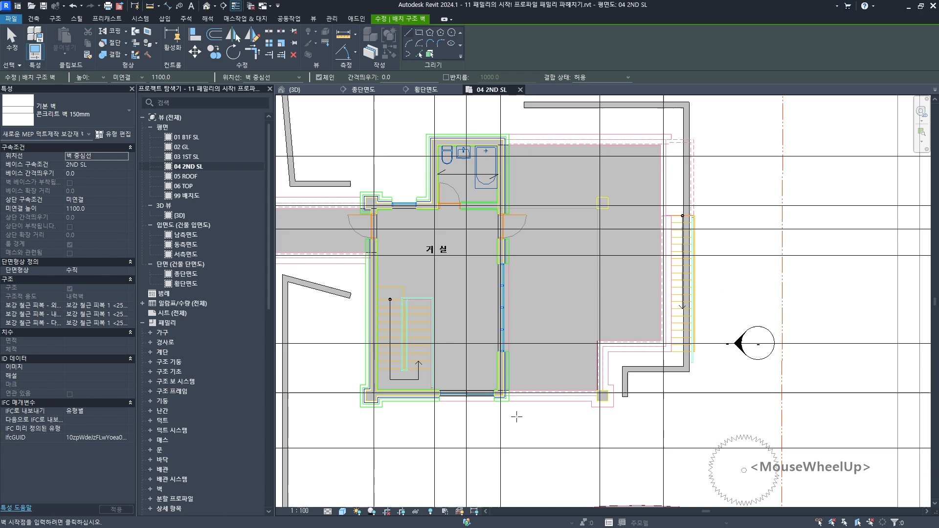
left_click(517, 417)
left_click(577, 417)
key("Escape")
key("Escape")
- Select the parapet segment north of the bridge and set its wall type's structural layer thickness to 150
scroll(562, 394, "down", 2)
middle_click_drag(535, 391, 563, 387)
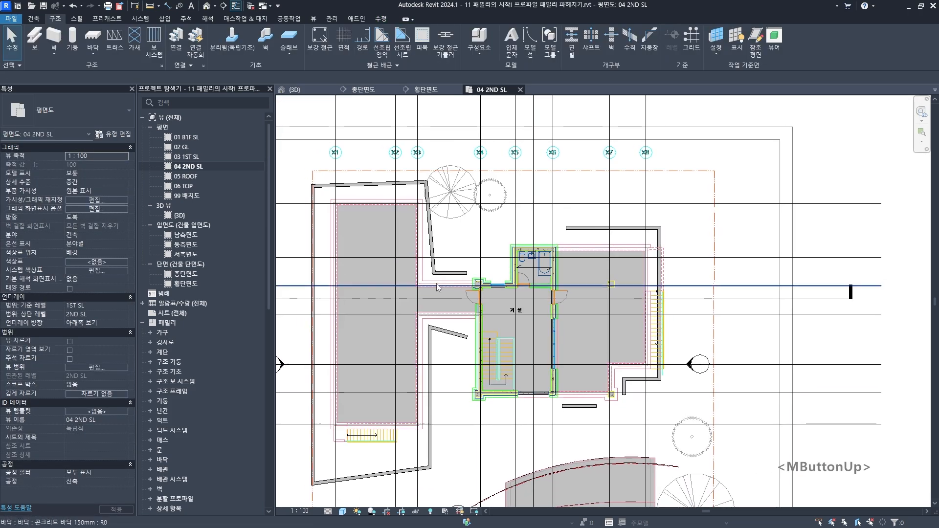
scroll(431, 308, "up", 3)
left_click(450, 273)
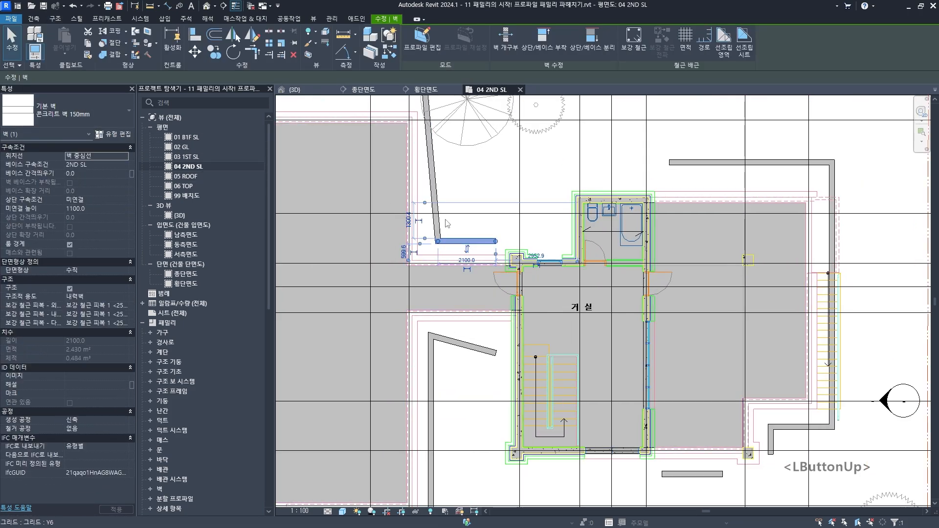
scroll(453, 235, "up", 2)
scroll(460, 249, "up", 3)
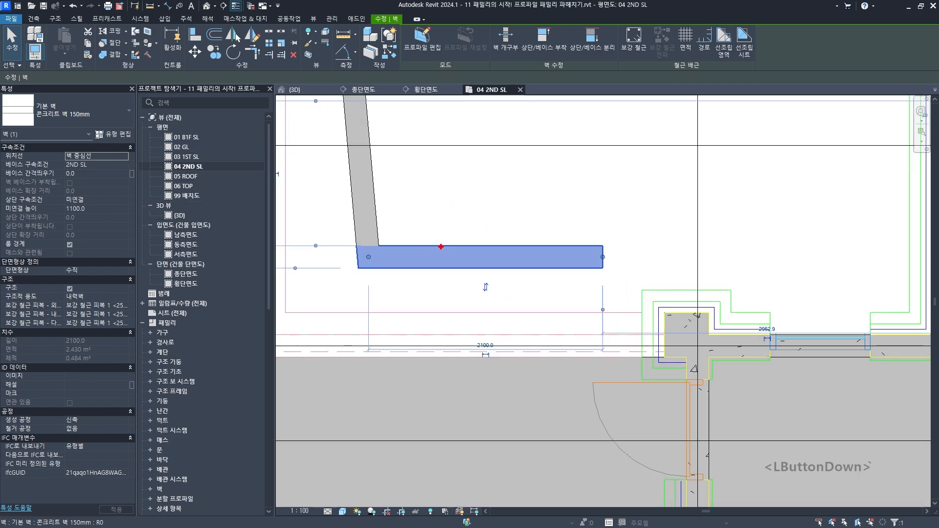
left_click(117, 137)
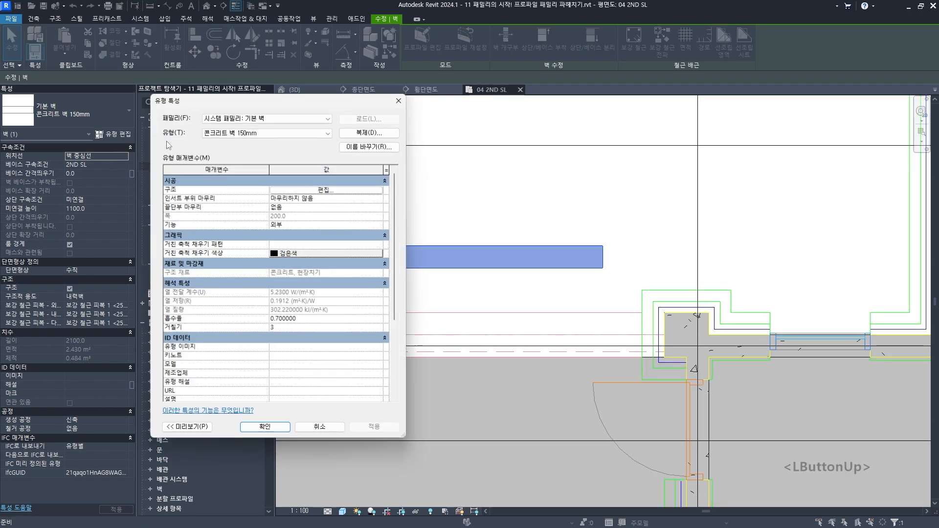
left_click(321, 191)
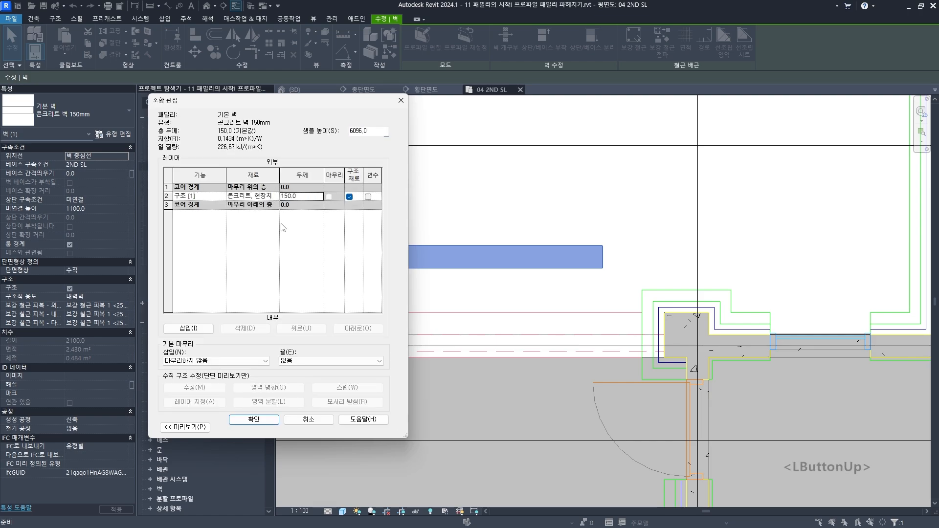
left_click(266, 422)
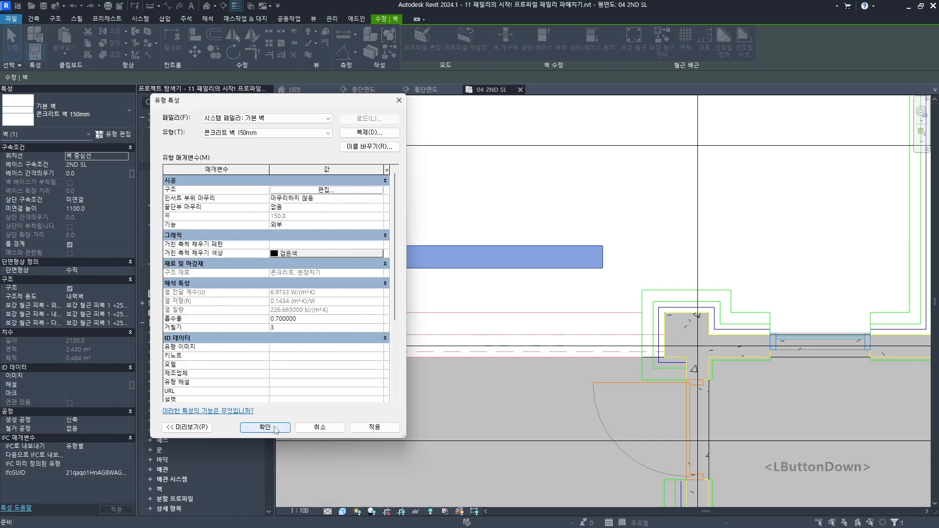
left_click(266, 428)
scroll(492, 161, "down", 4)
middle_click_drag(468, 206, 471, 200)
key("Escape")
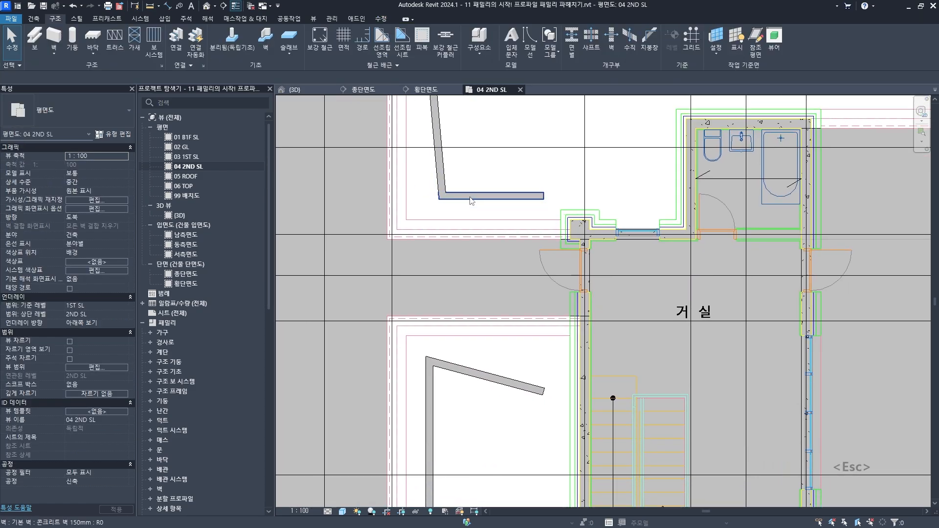
- In the 3D view, align the slanted parapet segment south of the bridge with the bridge wall face below it
key("ctrl+Tab")
scroll(511, 282, "down", 2)
middle_click_drag(521, 320, 714, 318, "shift")
scroll(623, 311, "up", 1)
scroll(563, 313, "up", 4)
middle_click_drag(533, 318, 528, 320)
scroll(525, 323, "up", 4)
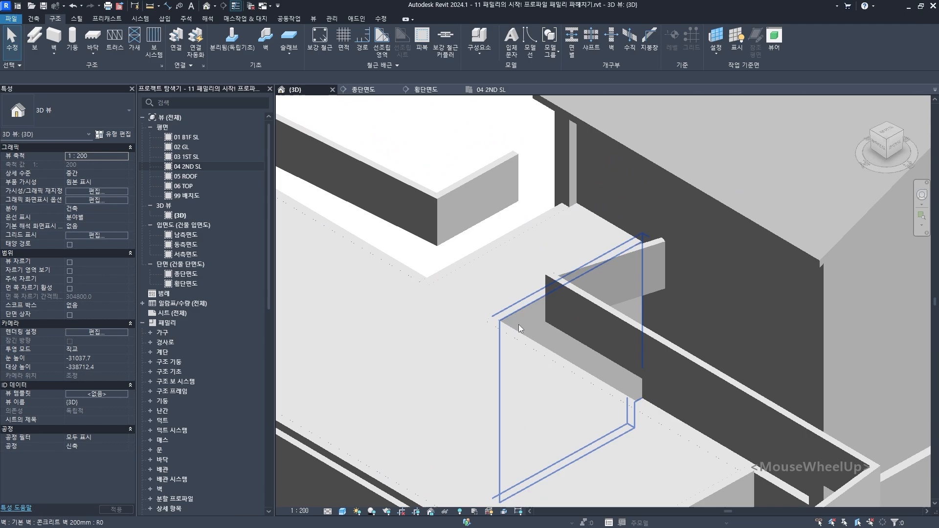
key("a")
key("l")
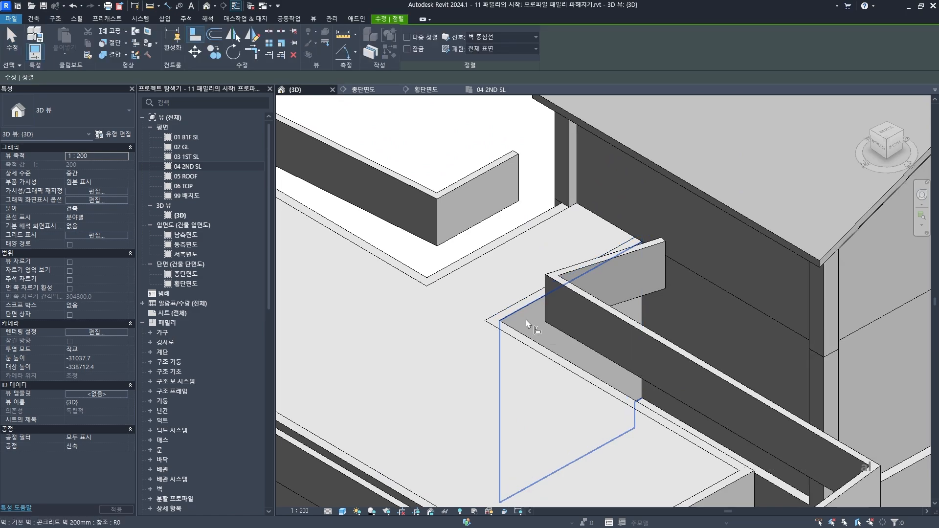
left_click(526, 319)
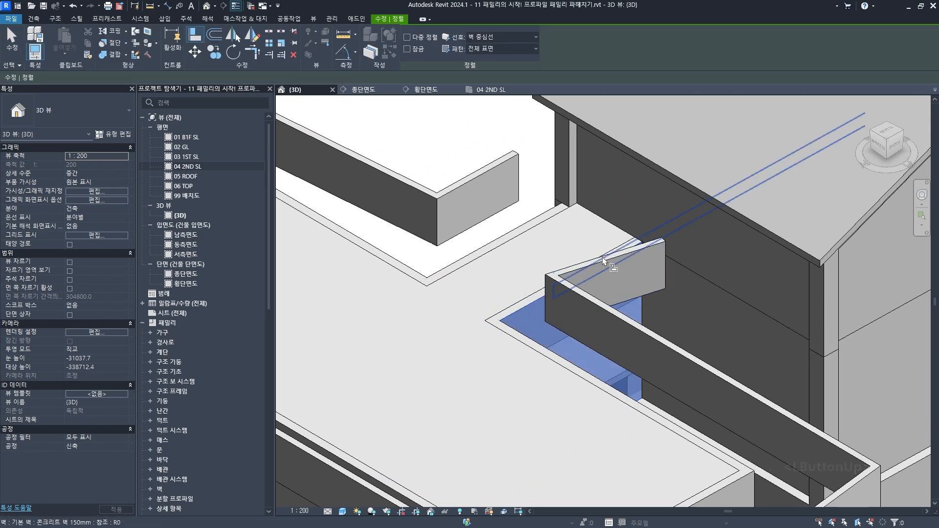
left_click(620, 270)
- Align the west wing's parapets on the inner side south of the bridge and on the short south end with the walls below
scroll(644, 310, "down", 3)
middle_click_drag(644, 311, 600, 298, "shift")
left_click(501, 303)
left_click(495, 252)
scroll(484, 303, "down", 1)
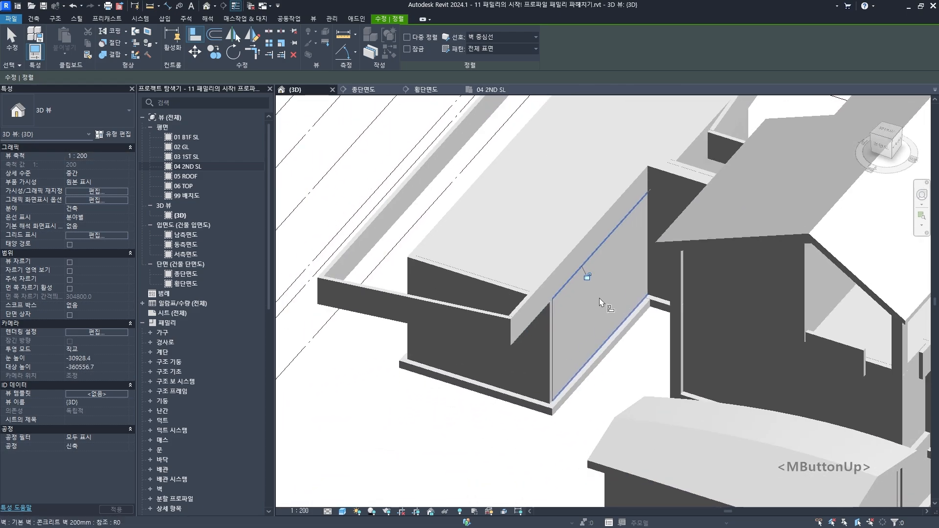
left_click(509, 361)
left_click(488, 336)
- Align the west wing's long outer parapet and its short north-end parapet with the outer wall faces below
scroll(488, 336, "down", 2)
middle_click_drag(489, 335, 611, 330, "shift")
left_click(413, 340)
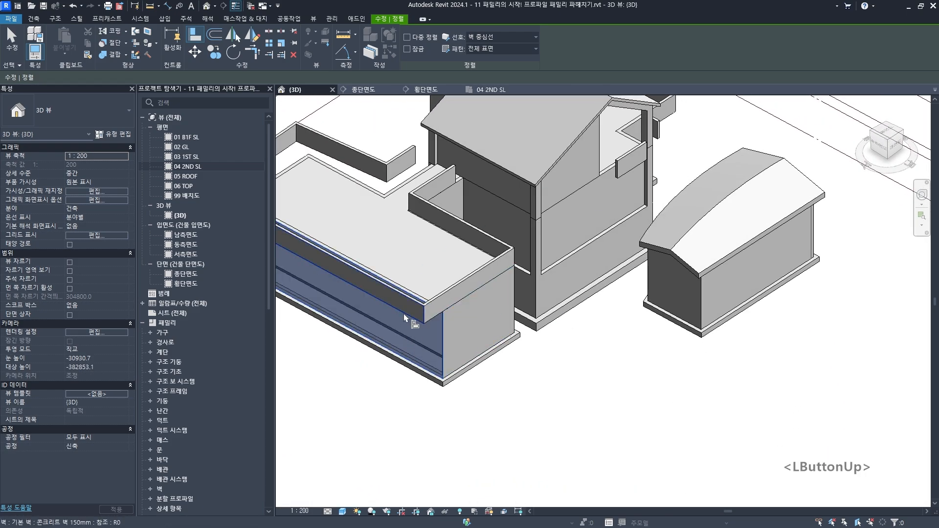
scroll(405, 318, "down", 3)
middle_click_drag(410, 332, 686, 358, "shift")
scroll(606, 344, "up", 4)
left_click(607, 344)
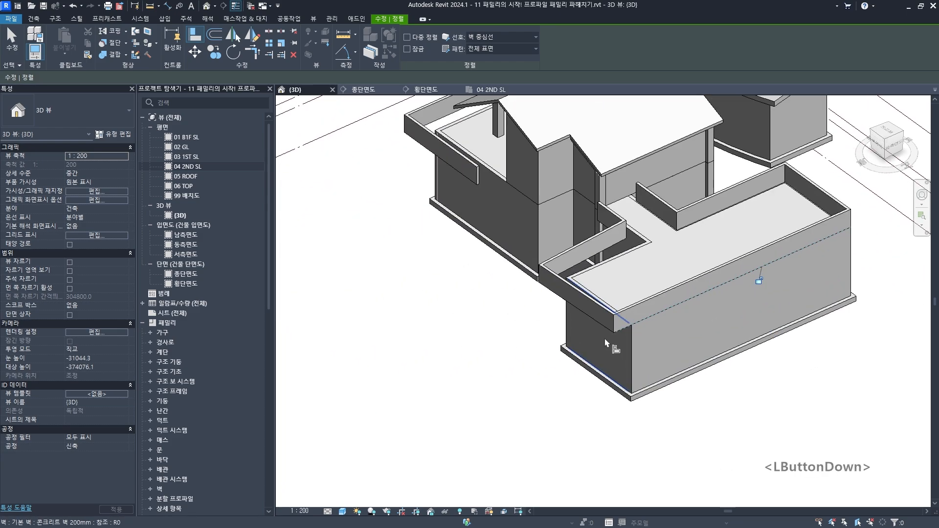
scroll(598, 332, "up", 2)
left_click(588, 308)
- Align the west wing's inner parapet north of the bridge with the outer wall face beneath it
scroll(567, 318, "down", 2)
middle_click_drag(553, 327, 712, 324, "shift")
scroll(538, 323, "up", 2)
left_click(527, 328)
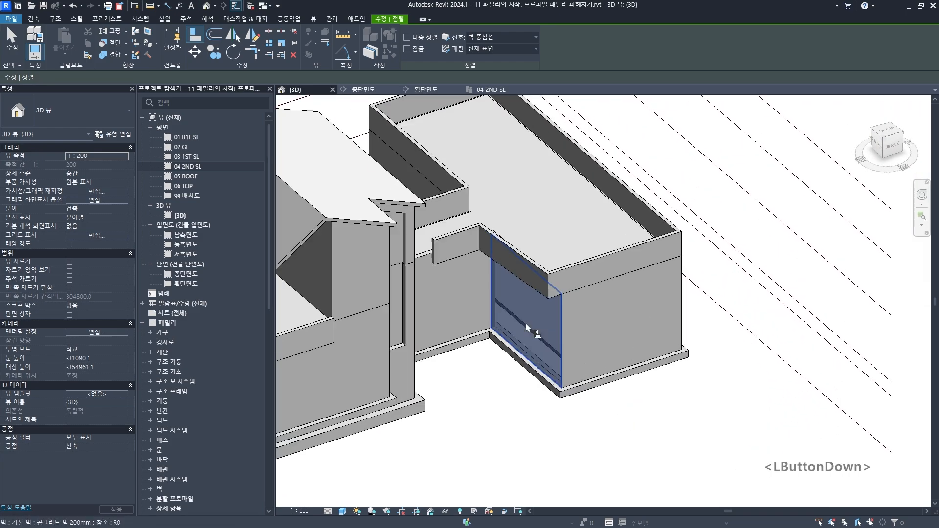
left_click(472, 292)
- Align the free ends of the two bridge parapets with the 400 x 400 column face and the house wall
scroll(462, 248, "down", 3)
middle_click_drag(463, 247, 428, 257, "shift")
scroll(429, 258, "up", 3)
scroll(428, 258, "up", 4)
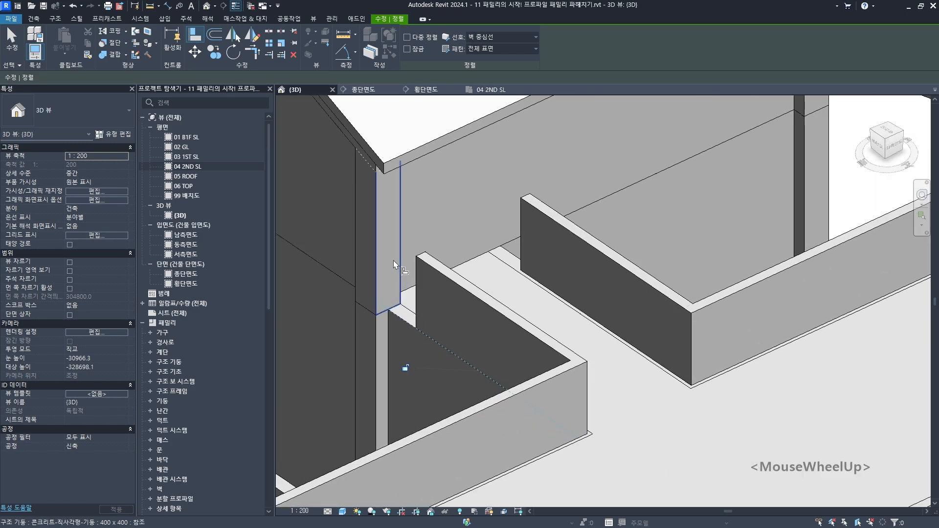
left_click(392, 254)
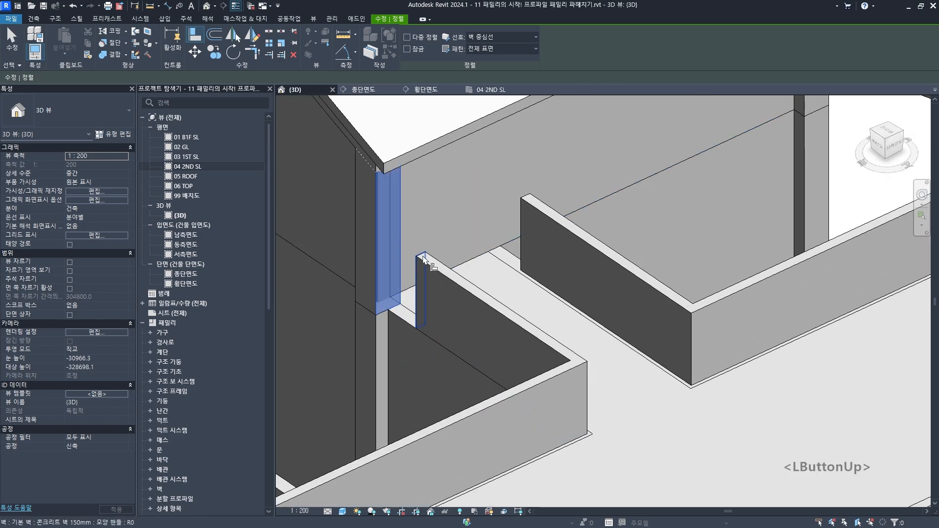
middle_click_drag(423, 259, 441, 298)
left_click(469, 224)
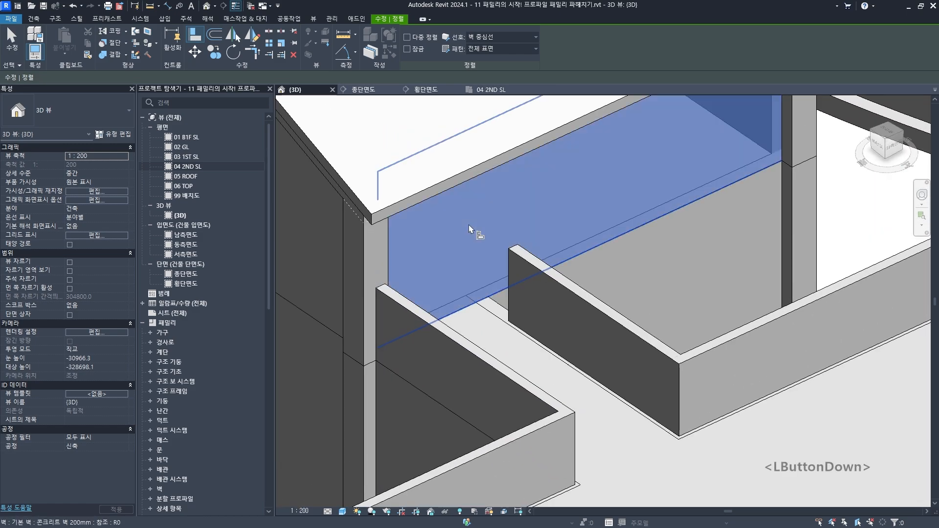
left_click(512, 250)
- Align the east wing's offset north parapet with the outer face of the wall below it
scroll(538, 292, "down", 5)
middle_click_drag(538, 293, 763, 316)
scroll(618, 291, "up", 3)
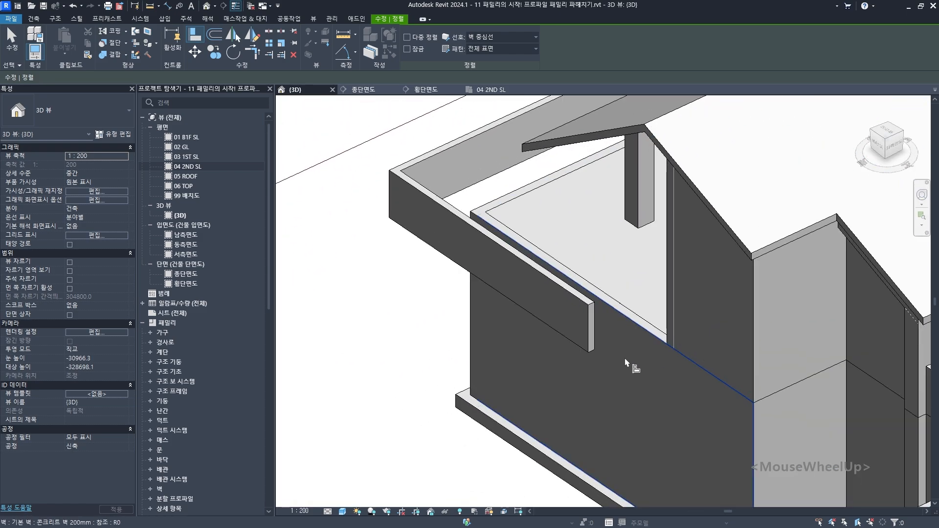
left_click(626, 364)
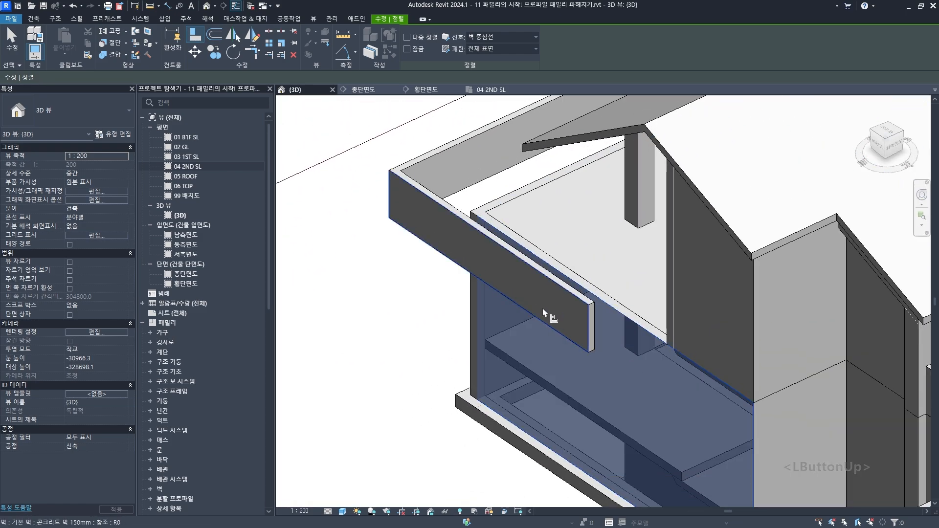
- Align the free end of the east wing's north parapet with the face of the adjoining house wall
scroll(543, 308, "down", 5)
middle_click_drag(579, 293, 797, 342, "shift")
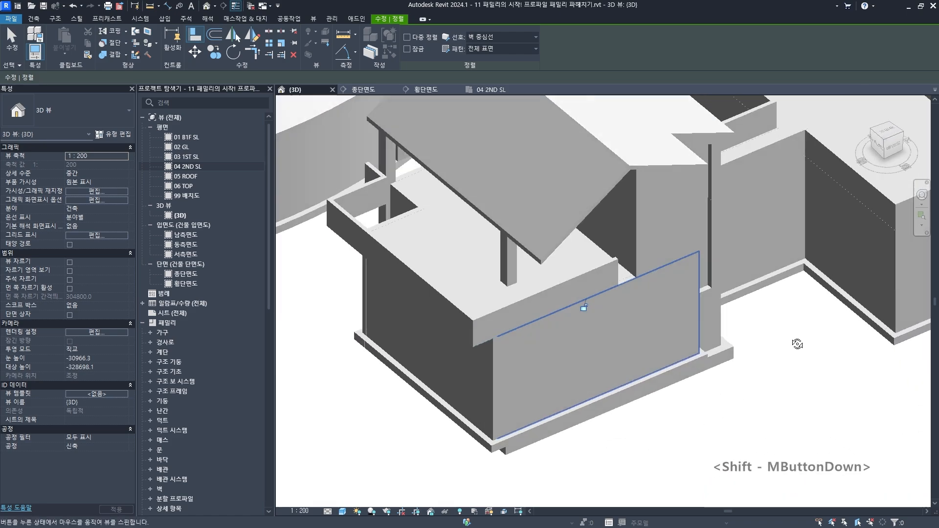
scroll(620, 254, "up", 5)
scroll(620, 254, "up", 2)
left_click(601, 220)
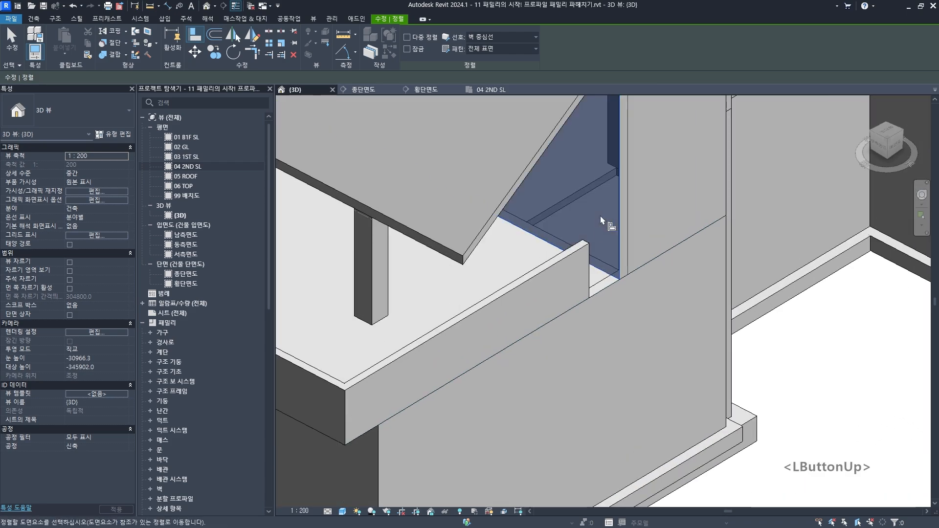
left_click(585, 245)
- Align the east wing's long outer parapet and its short south parapet with the outer wall faces below
middle_click_drag(624, 227, 505, 357, "shift")
left_click(500, 338)
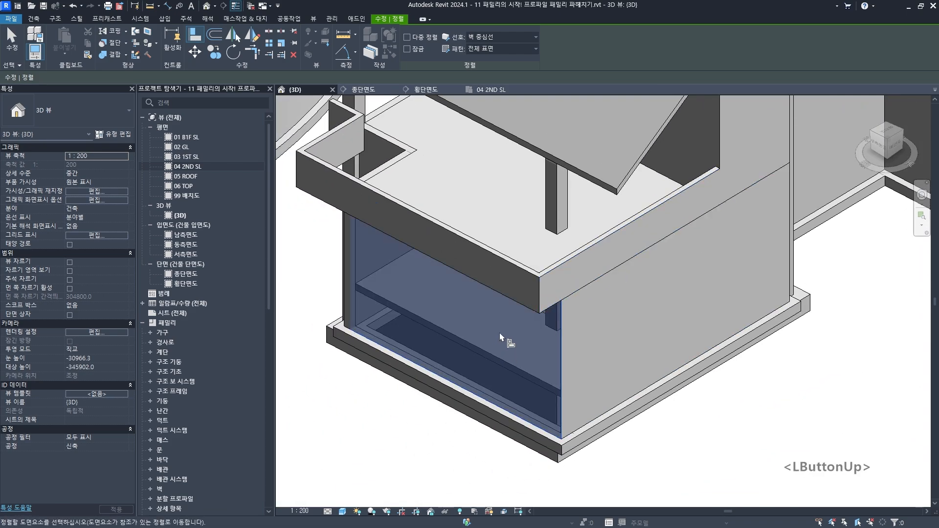
scroll(524, 310, "down", 3)
middle_click_drag(524, 310, 597, 248, "shift")
scroll(494, 308, "up", 4)
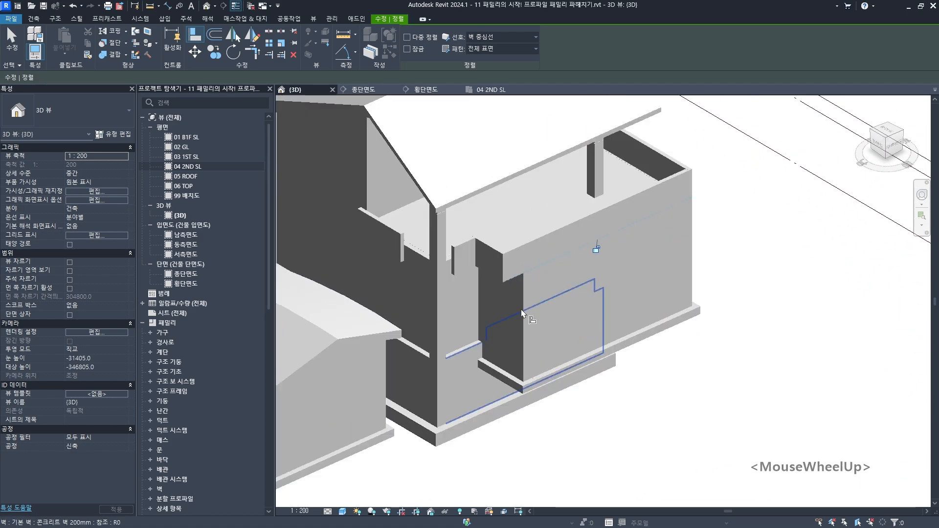
left_click(491, 309)
scroll(492, 310, "up", 2)
- Align the east wing's recessed parapet beside the gable column with the wall face below, and its free end with the column
left_click(444, 318)
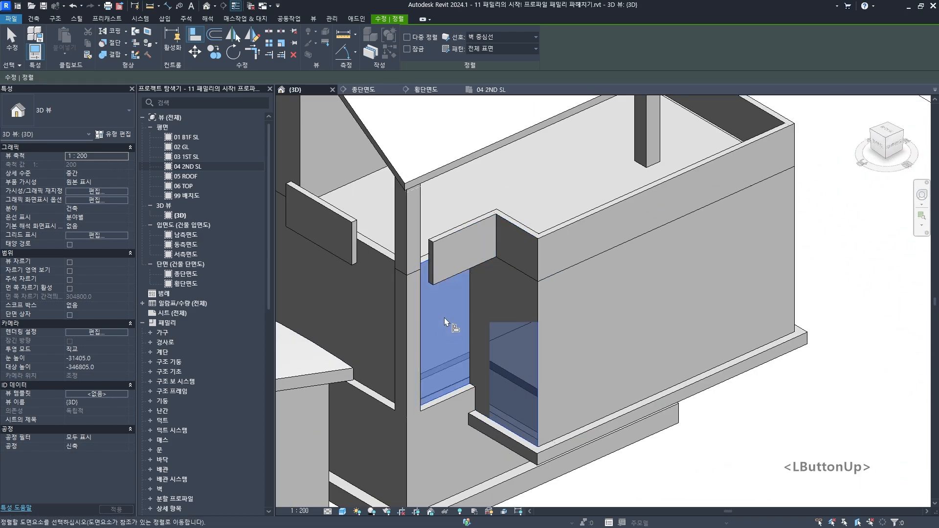
left_click(458, 256)
scroll(458, 258, "down", 3)
middle_click_drag(492, 285, 525, 316, "shift")
scroll(424, 221, "up", 5)
scroll(424, 223, "up", 1)
- Align the balcony parapet under the south gable with the outer face of the house wall below
scroll(452, 260, "down", 4)
left_click(442, 348)
scroll(415, 304, "up", 2)
left_click(402, 286)
- Align both ends of the gable balcony parapet, one with the house wall and the other with the corner column
middle_click_drag(378, 275, 413, 296)
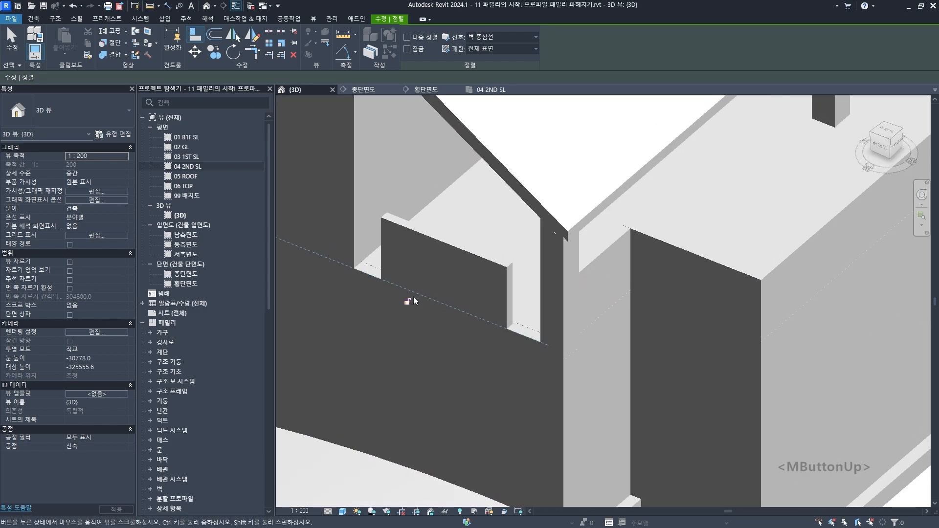
scroll(385, 211, "up", 1)
left_click(387, 185)
left_click(381, 247)
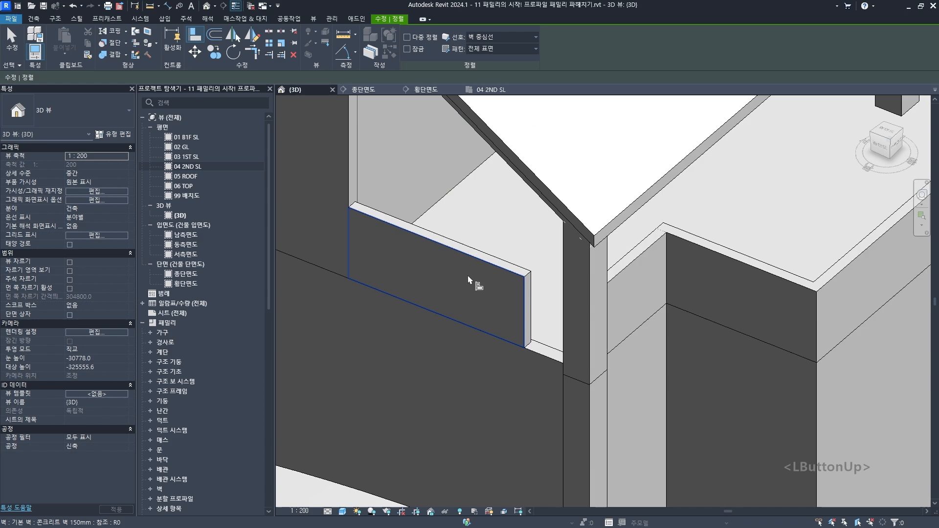
middle_click_drag(471, 282, 635, 318, "shift")
scroll(587, 315, "up", 1)
left_click(593, 316)
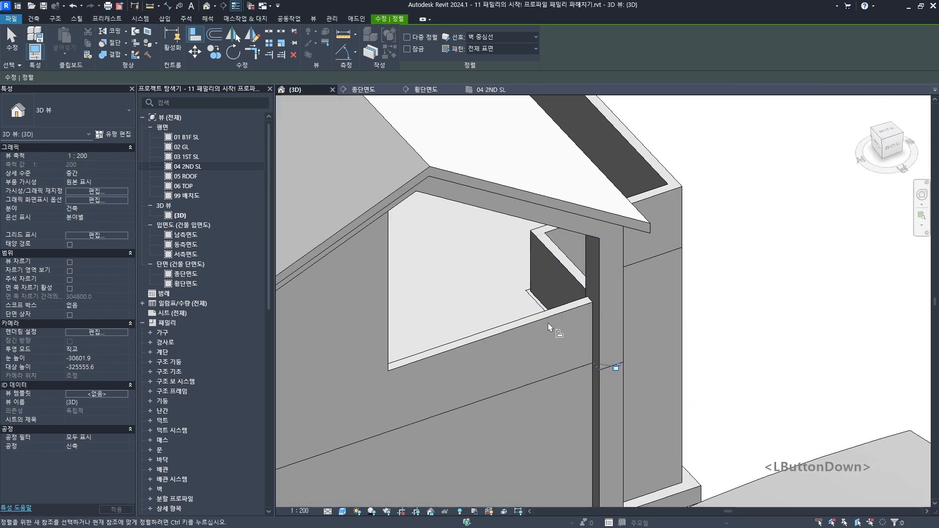
key("Escape")
- Examine the whole building in 3D to check the parapets around both wings and the gable balcony
scroll(645, 331, "down", 3)
middle_click_drag(644, 329, 570, 342)
middle_click_drag(525, 300, 595, 366)
scroll(588, 310, "down", 3)
middle_click_drag(589, 310, 555, 305)
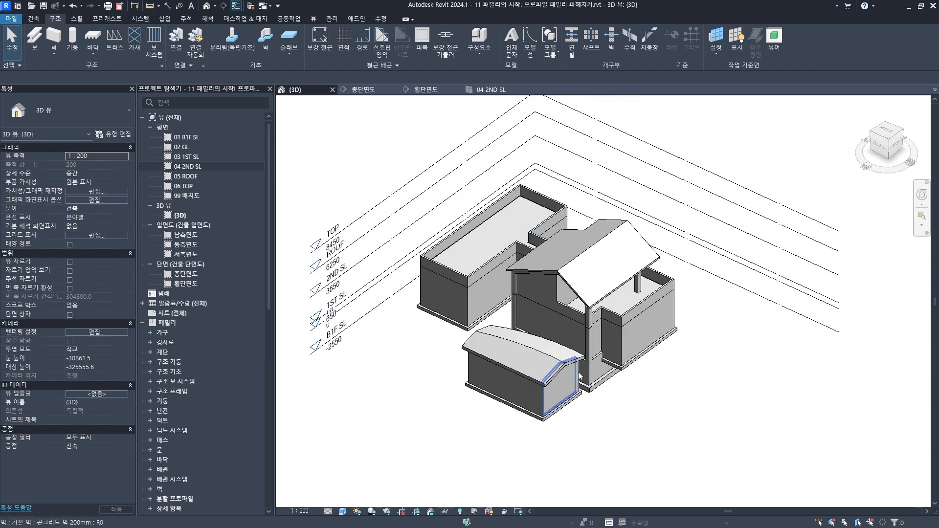
scroll(631, 383, "down", 3)
middle_click_drag(639, 383, 548, 250, "shift")
scroll(638, 376, "down", 3)
scroll(633, 376, "up", 2)
scroll(635, 380, "up", 2)
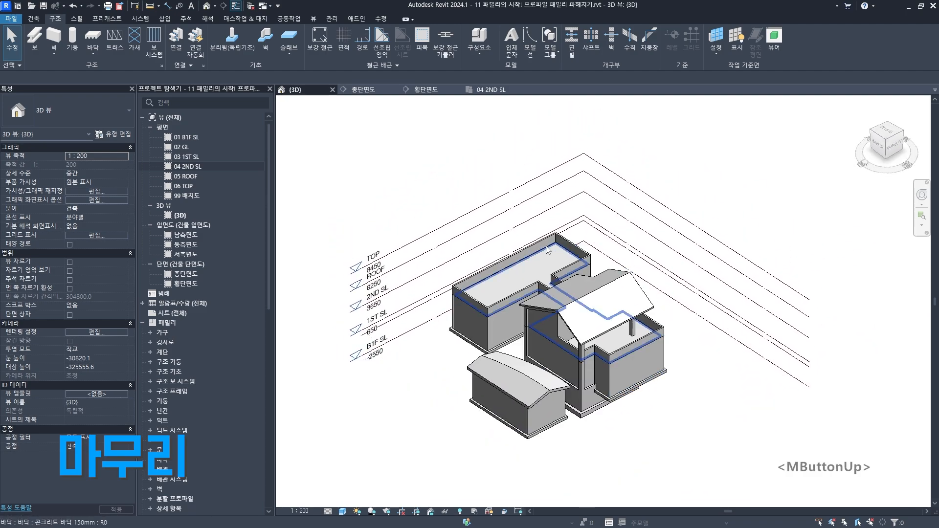
scroll(640, 329, "down", 2)
middle_click_drag(603, 358, 593, 343)
scroll(563, 278, "down", 1)
middle_click_drag(559, 271, 499, 237)
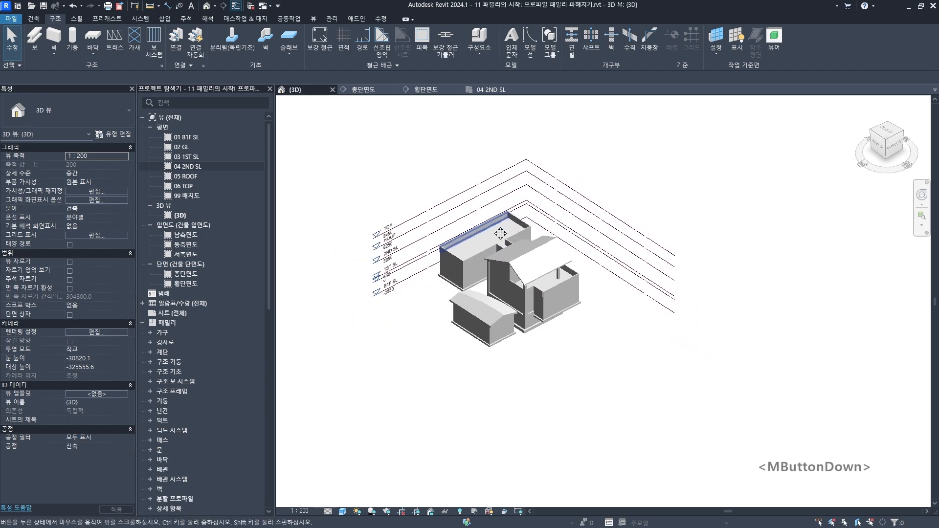
scroll(494, 231, "up", 1)
scroll(499, 279, "up", 4)
middle_click_drag(541, 323, 631, 319, "shift")
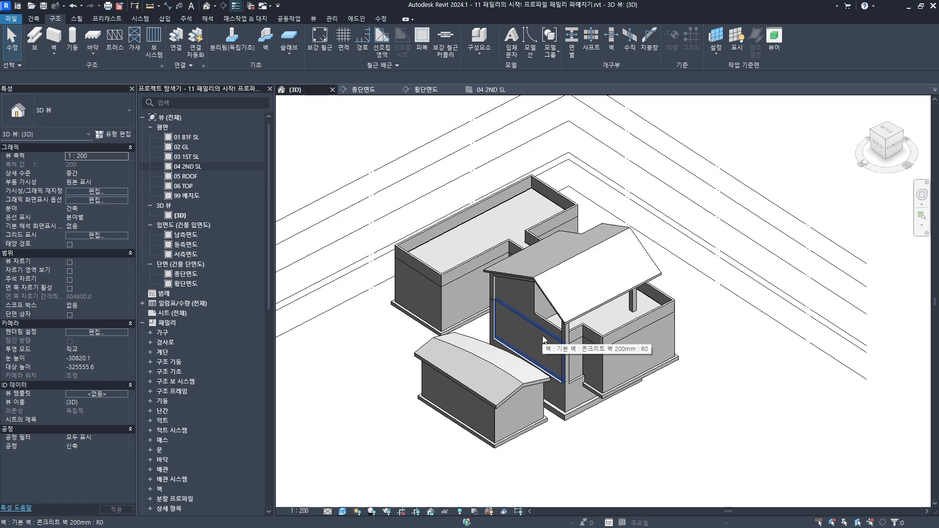
scroll(543, 341, "down", 2)
middle_click_drag(544, 342, 504, 326)
scroll(497, 281, "up", 3)
scroll(533, 304, "down", 1)
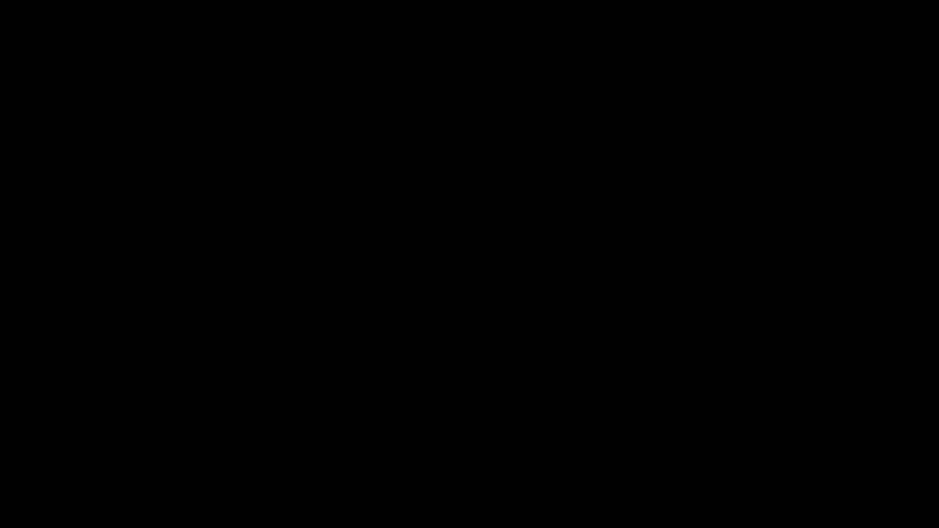